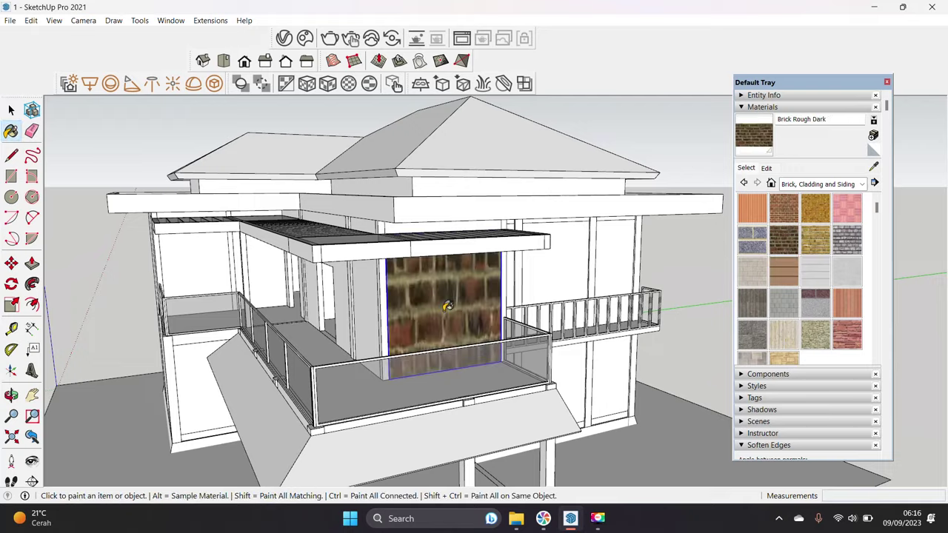
Step: Explode the upper-balcony feature wall group and repaint it with Brick Colored Blue
{"action": "key", "text": "space"}
{"action": "right_click", "coordinate": [447, 306]}
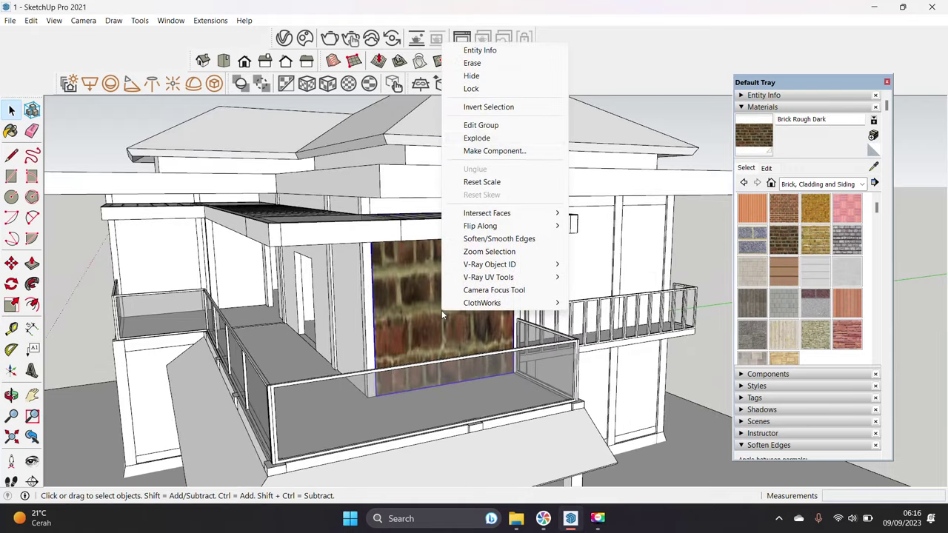
{"action": "left_click", "coordinate": [477, 139]}
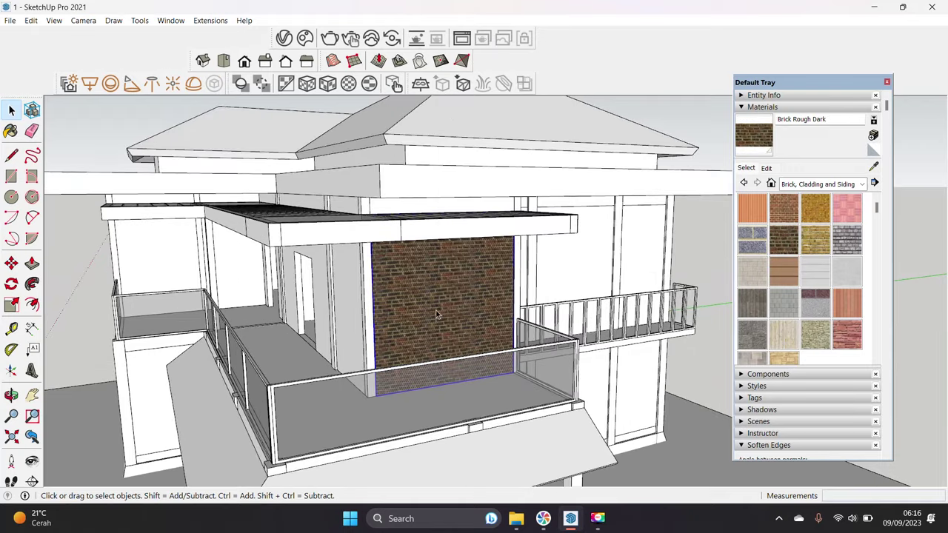
{"action": "left_click", "coordinate": [748, 248]}
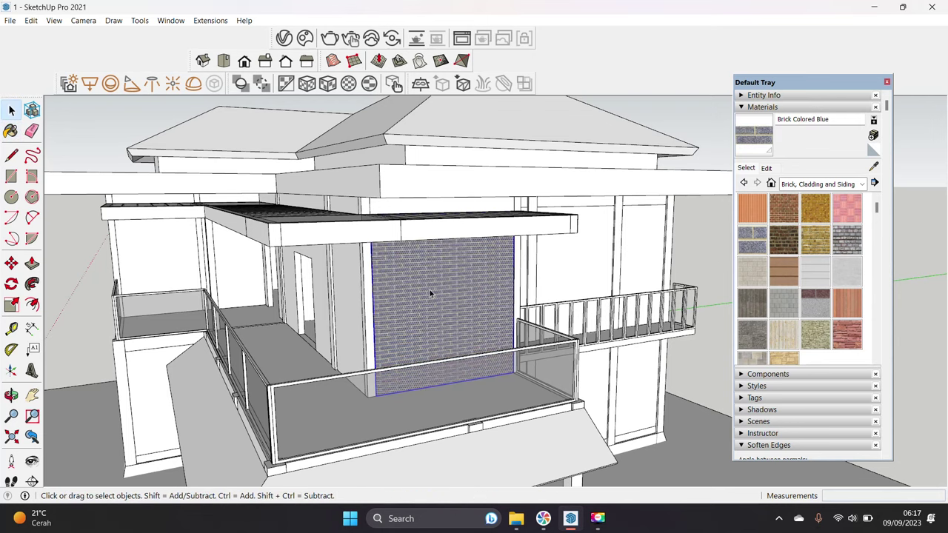
{"action": "middle_click_drag", "start_coordinate": [471, 168], "coordinate": [492, 265]}
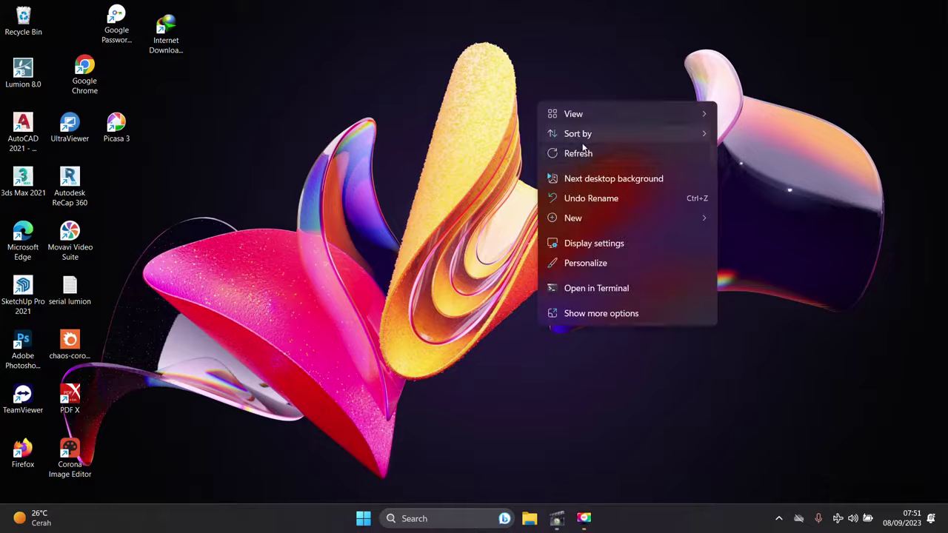
Step: Launch SketchUp, dismiss the version-check error, and turn off profile edges in the style
{"action": "left_click", "coordinate": [53, 372]}
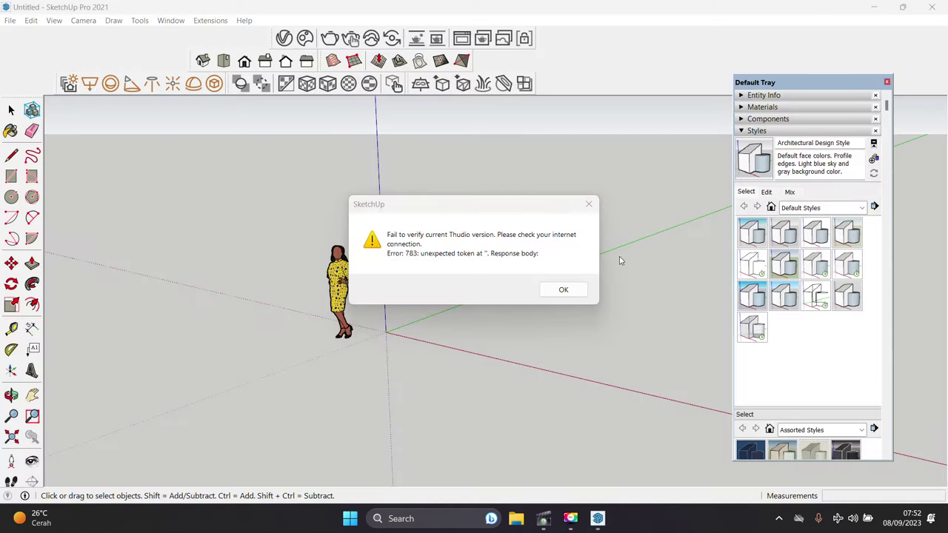
{"action": "key", "text": "Return"}
{"action": "left_click", "coordinate": [765, 192]}
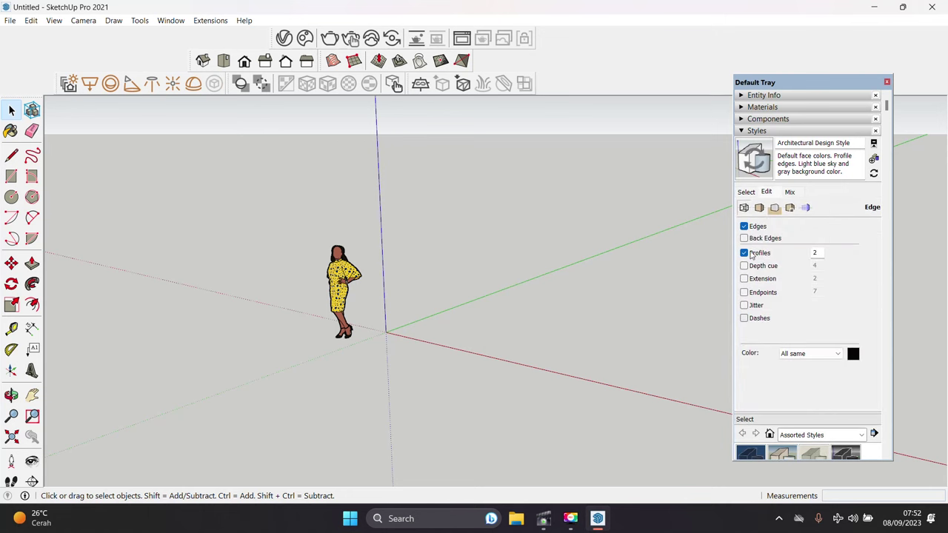
{"action": "left_click", "coordinate": [744, 254]}
Step: Erase the default scale figure and finish the starting ground rectangle
{"action": "right_click", "coordinate": [339, 289]}
{"action": "left_click", "coordinate": [369, 163]}
{"action": "left_click", "coordinate": [705, 285]}
{"action": "key", "text": "space"}
Step: Scale the ground rectangle larger along both the red and green axes
{"action": "middle_click_drag", "start_coordinate": [541, 317], "coordinate": [445, 318]}
{"action": "key", "text": "s"}
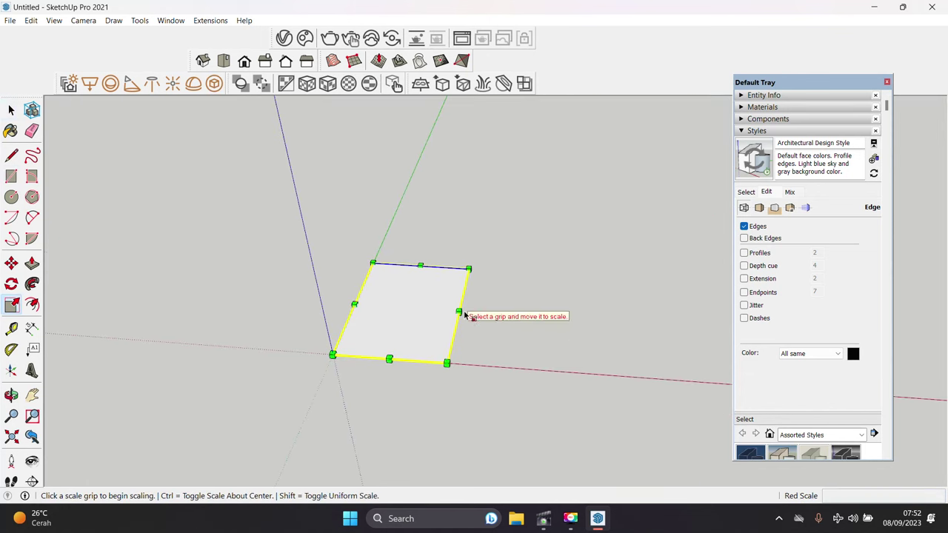
{"action": "left_click", "coordinate": [458, 313]}
{"action": "left_click", "coordinate": [671, 328]}
{"action": "left_click", "coordinate": [573, 271]}
{"action": "left_click", "coordinate": [533, 138]}
{"action": "key", "text": "space"}
{"action": "scroll", "coordinate": [417, 343], "scroll_direction": "up", "scroll_amount": 5}
Step: Trace the stepped floor outline with 4000, 5000 and 9000 mm segments, closing at the start corner
{"action": "key", "text": "l"}
{"action": "left_click", "coordinate": [359, 372]}
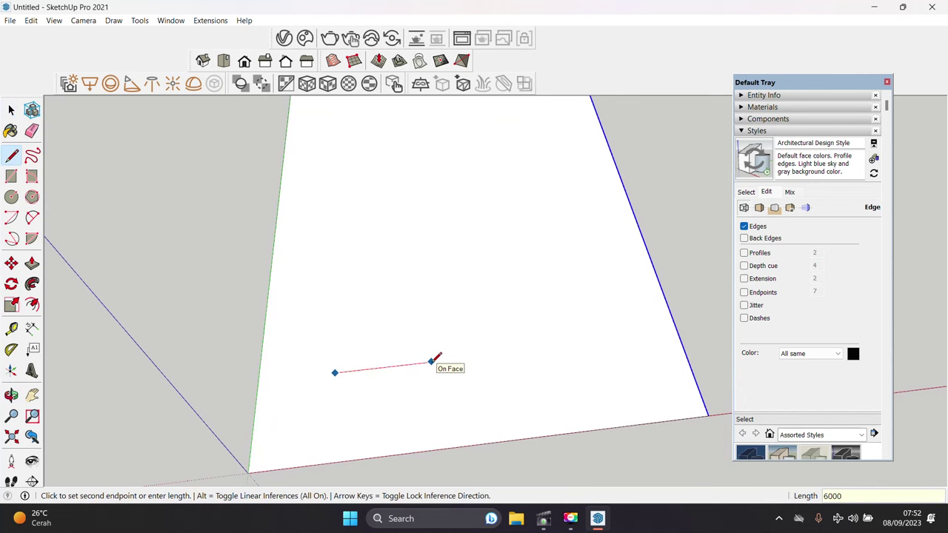
{"action": "middle_click_drag", "start_coordinate": [474, 208], "coordinate": [523, 308]}
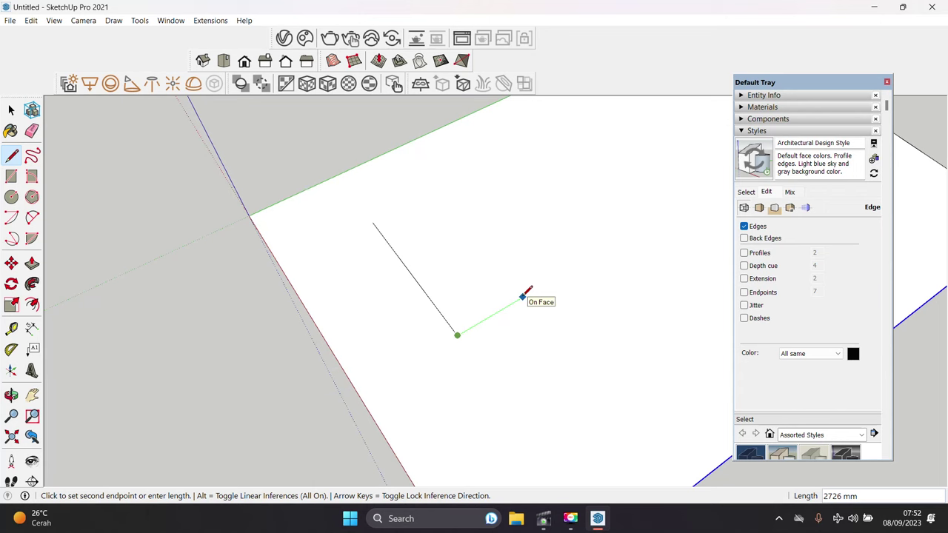
{"action": "key", "text": "Return"}
{"action": "mouse_move", "coordinate": [524, 296]}
{"action": "middle_mouse_down"}
{"action": "mouse_move", "coordinate": [430, 258]}
{"action": "mouse_move", "coordinate": [588, 243]}
{"action": "mouse_move", "coordinate": [533, 287]}
{"action": "middle_mouse_up"}
{"action": "type", "text": "5000"}
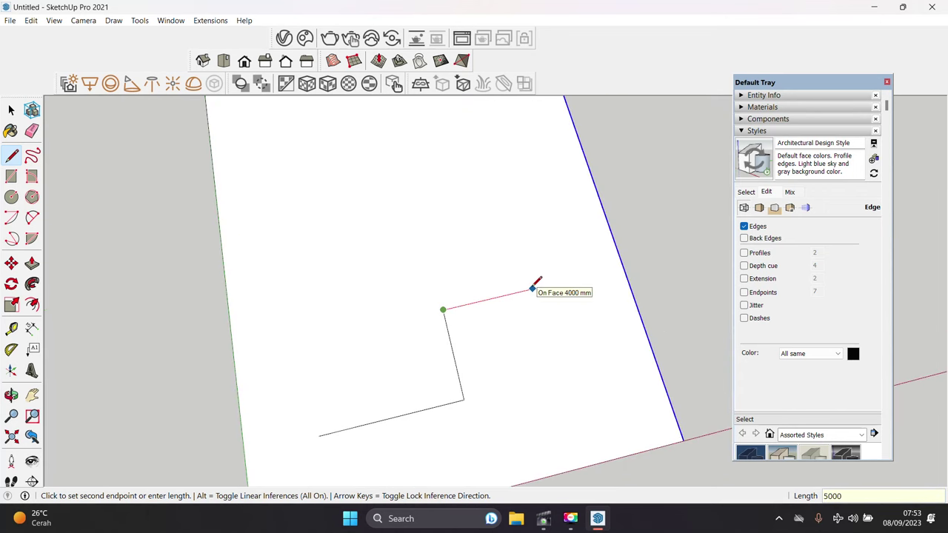
{"action": "key", "text": "Return"}
{"action": "mouse_move", "coordinate": [537, 282]}
{"action": "middle_mouse_down"}
{"action": "mouse_move", "coordinate": [533, 248]}
{"action": "mouse_move", "coordinate": [447, 350]}
{"action": "middle_mouse_up"}
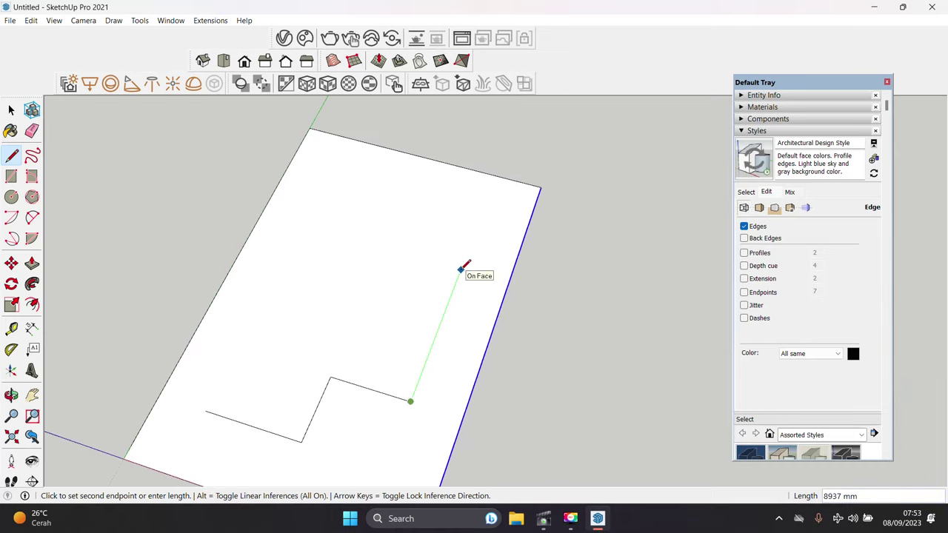
{"action": "scroll", "coordinate": [463, 268], "scroll_direction": "up", "scroll_amount": 1}
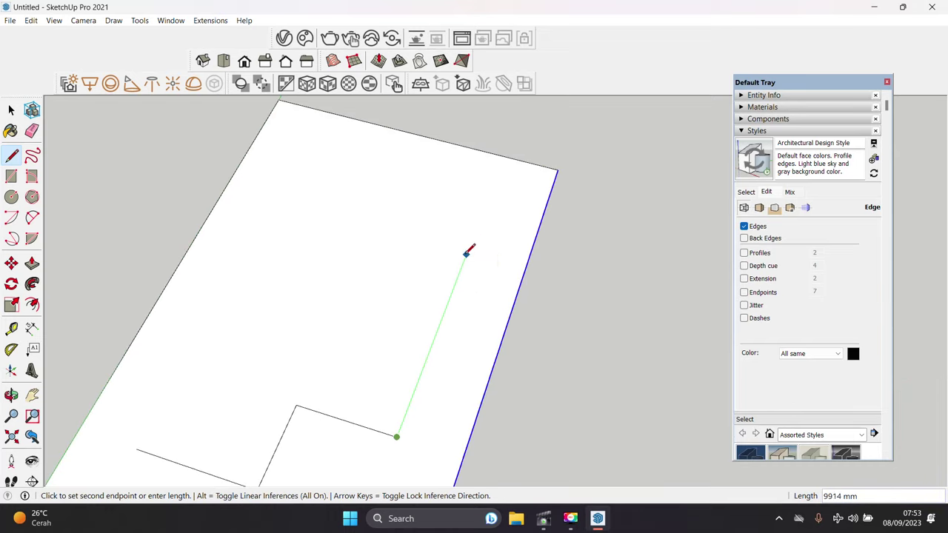
{"action": "key", "text": "Return"}
{"action": "mouse_move", "coordinate": [466, 254]}
{"action": "middle_mouse_down"}
{"action": "mouse_move", "coordinate": [485, 201]}
{"action": "mouse_move", "coordinate": [342, 217]}
{"action": "middle_mouse_up"}
{"action": "double_click", "coordinate": [300, 205]}
Step: Erase the leftover overshooting line stubs at the outline corner
{"action": "left_click", "coordinate": [221, 398]}
{"action": "left_click", "coordinate": [317, 186]}
{"action": "key", "text": "space"}
{"action": "scroll", "coordinate": [319, 208], "scroll_direction": "up", "scroll_amount": 1}
{"action": "key", "text": "e"}
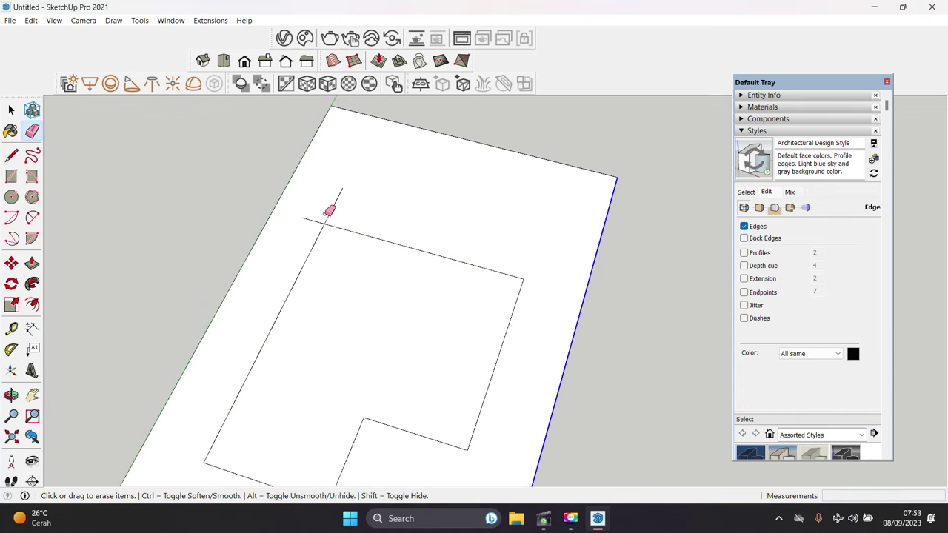
{"action": "left_click_drag", "start_coordinate": [330, 211], "coordinate": [309, 217]}
{"action": "scroll", "coordinate": [309, 215], "scroll_direction": "down", "scroll_amount": 3}
{"action": "key", "text": "space"}
{"action": "mouse_move", "coordinate": [464, 339]}
{"action": "middle_mouse_down"}
{"action": "mouse_move", "coordinate": [531, 211]}
{"action": "mouse_move", "coordinate": [481, 249]}
{"action": "middle_mouse_up"}
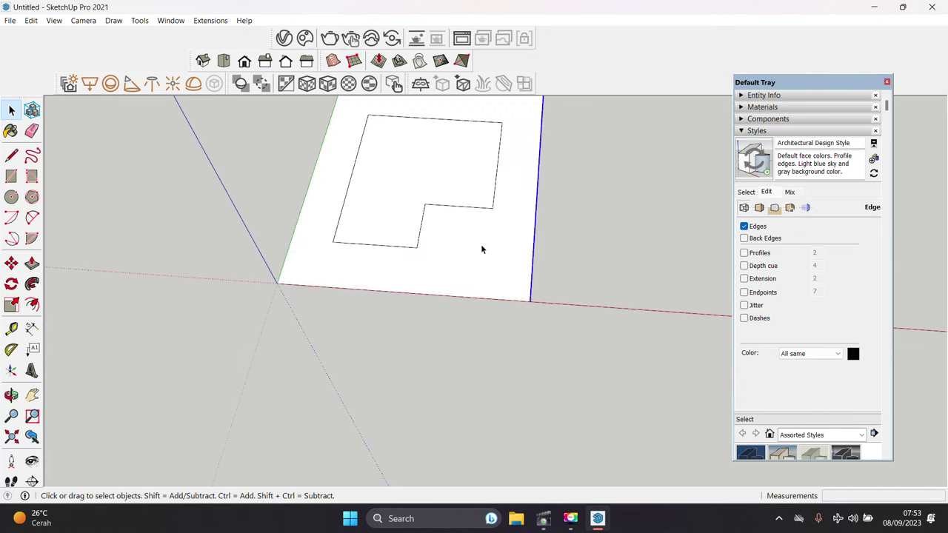
Step: Move the ground rectangle's right edge outward to enlarge the ground
{"action": "key", "text": "m"}
{"action": "left_click", "coordinate": [482, 249]}
{"action": "left_click", "coordinate": [638, 321]}
{"action": "key", "text": "space"}
{"action": "scroll", "coordinate": [413, 323], "scroll_direction": "up", "scroll_amount": 2}
{"action": "middle_click_drag", "start_coordinate": [444, 355], "coordinate": [413, 323]}
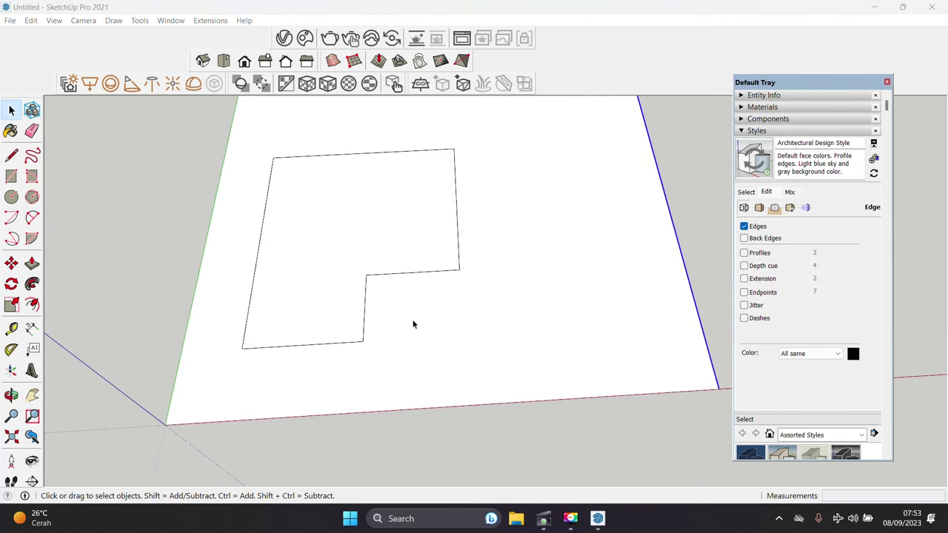
{"action": "left_click", "coordinate": [372, 315]}
Step: Draw a rectangular wing onto the right side of the floor outline
{"action": "key", "text": "Escape"}
{"action": "key", "text": "l"}
{"action": "left_click", "coordinate": [364, 306]}
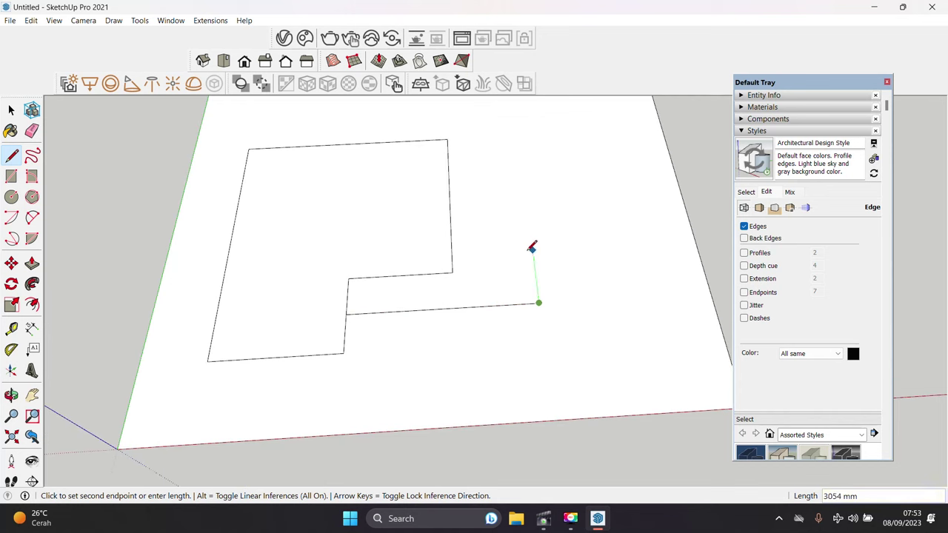
{"action": "middle_click_drag", "start_coordinate": [527, 247], "coordinate": [541, 279]}
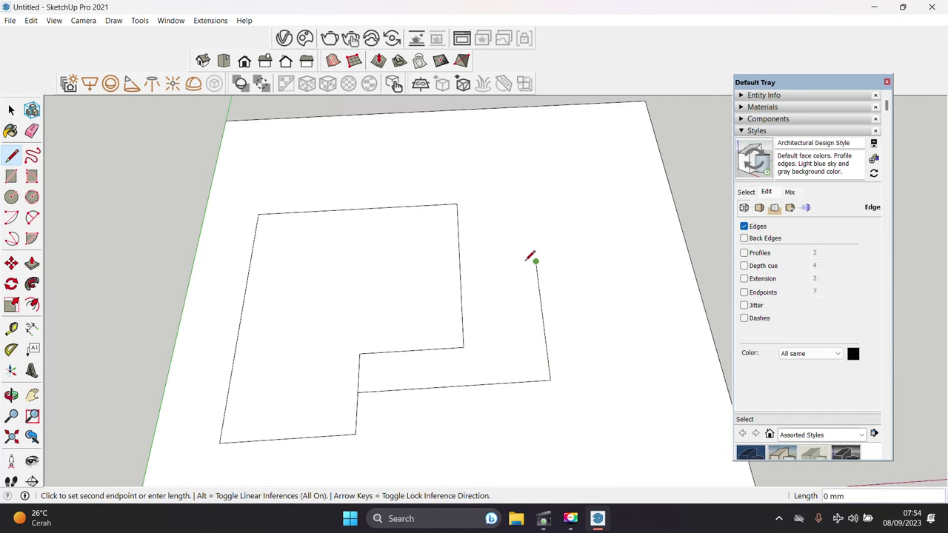
{"action": "left_click", "coordinate": [466, 264]}
{"action": "key", "text": "space"}
{"action": "middle_click_drag", "start_coordinate": [582, 315], "coordinate": [484, 353]}
Step: Place a Tape Measure guide at an entered offset from the wing edge
{"action": "key", "text": "space"}
{"action": "key", "text": "t"}
{"action": "left_click", "coordinate": [442, 398]}
{"action": "scroll", "coordinate": [447, 289], "scroll_direction": "up", "scroll_amount": 2}
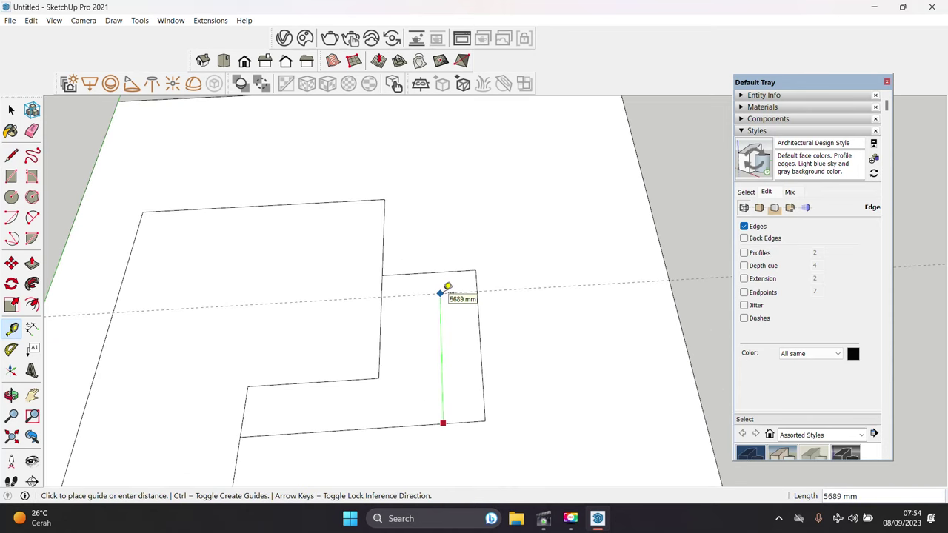
{"action": "key", "text": "Return"}
{"action": "key", "text": "space"}
{"action": "mouse_move", "coordinate": [444, 296]}
{"action": "middle_mouse_down"}
{"action": "mouse_move", "coordinate": [357, 243]}
{"action": "mouse_move", "coordinate": [477, 300]}
{"action": "middle_mouse_up"}
Step: Move the wing's top edge onto the guide line, then cancel a further guide measurement
{"action": "left_click", "coordinate": [476, 261]}
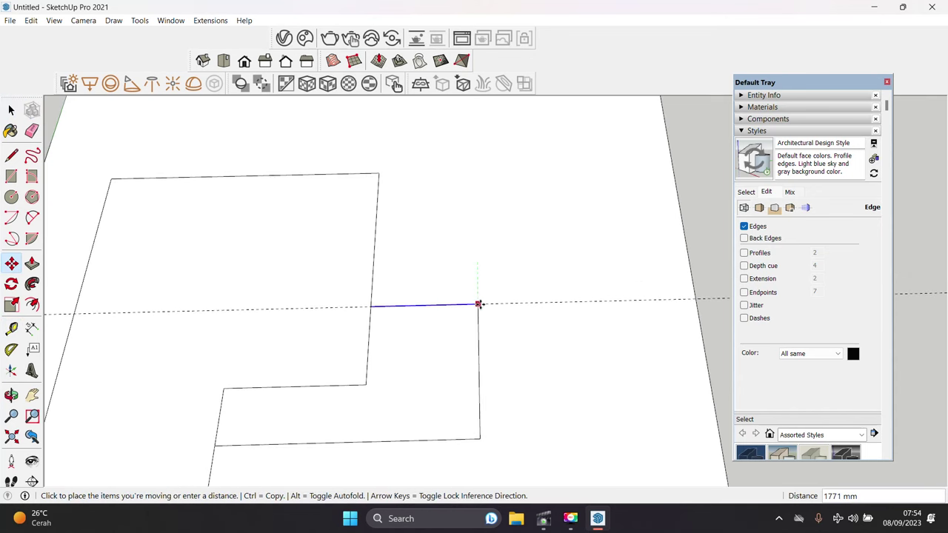
{"action": "left_click", "coordinate": [478, 303]}
{"action": "key", "text": "e"}
{"action": "left_click", "coordinate": [518, 303]}
{"action": "key", "text": "space"}
{"action": "mouse_move", "coordinate": [384, 302]}
{"action": "middle_mouse_down"}
{"action": "mouse_move", "coordinate": [435, 301]}
{"action": "mouse_move", "coordinate": [393, 299]}
{"action": "middle_mouse_up"}
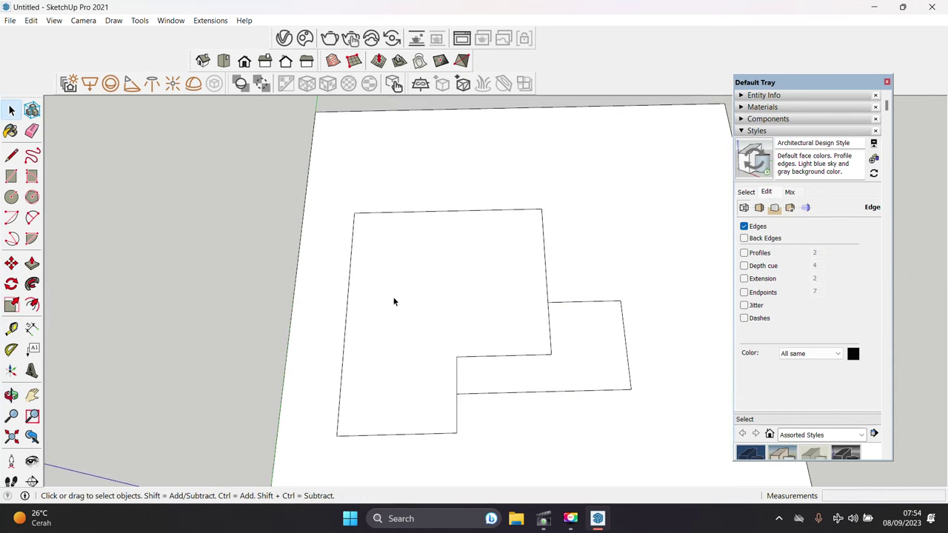
{"action": "key", "text": "t"}
{"action": "scroll", "coordinate": [407, 197], "scroll_direction": "up", "scroll_amount": 2}
{"action": "key", "text": "space"}
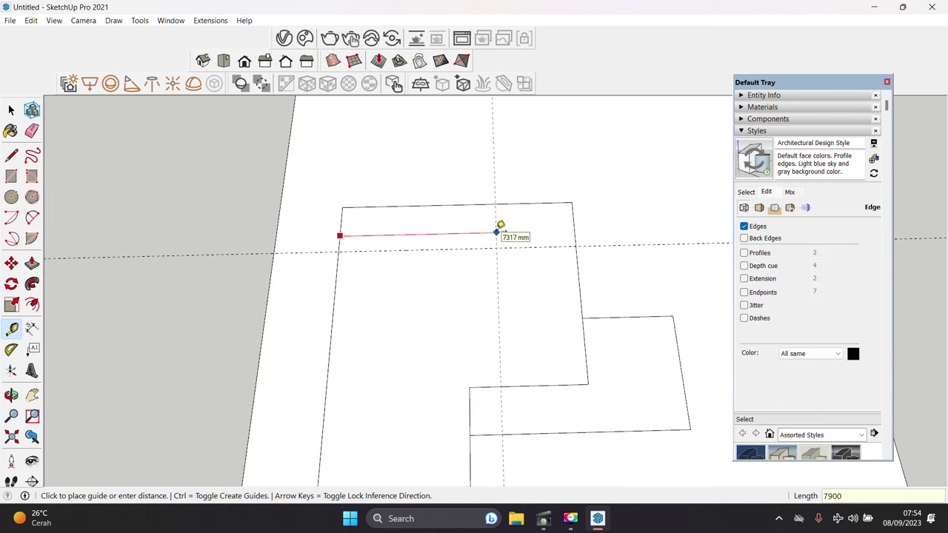
{"action": "key", "text": "space"}
Step: Cancel a started rectangle and delete the leftover dashed guide line
{"action": "middle_click_drag", "start_coordinate": [499, 242], "coordinate": [419, 281]}
{"action": "key", "text": "r"}
{"action": "left_click", "coordinate": [352, 257]}
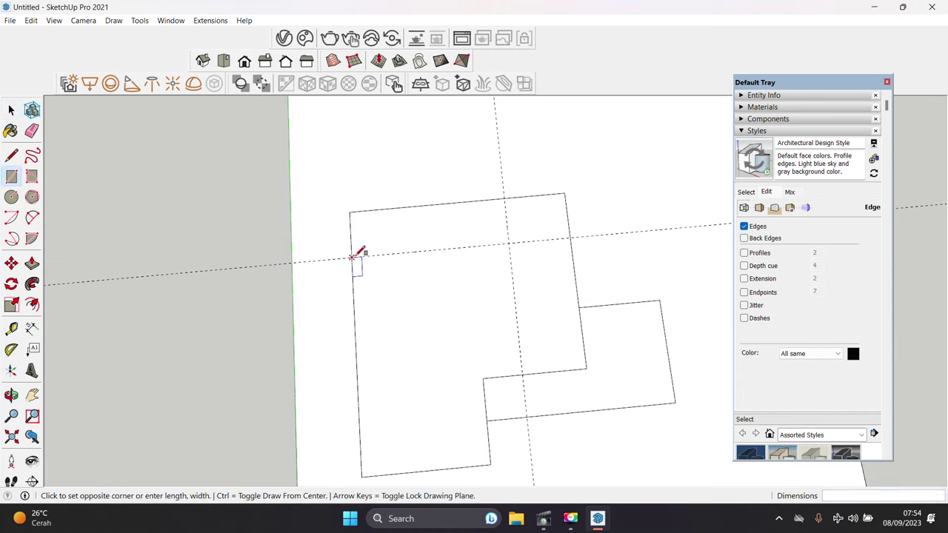
{"action": "key", "text": "o"}
{"action": "left_click", "coordinate": [513, 267]}
{"action": "key", "text": "space"}
{"action": "mouse_move", "coordinate": [512, 267]}
{"action": "middle_mouse_down"}
{"action": "mouse_move", "coordinate": [519, 304]}
{"action": "mouse_move", "coordinate": [445, 312]}
{"action": "middle_mouse_up"}
{"action": "scroll", "coordinate": [512, 295], "scroll_direction": "up", "scroll_amount": 1}
Step: Draw a line from the inner corner and set a guide 2700 mm off the outline edge
{"action": "left_click", "coordinate": [512, 294]}
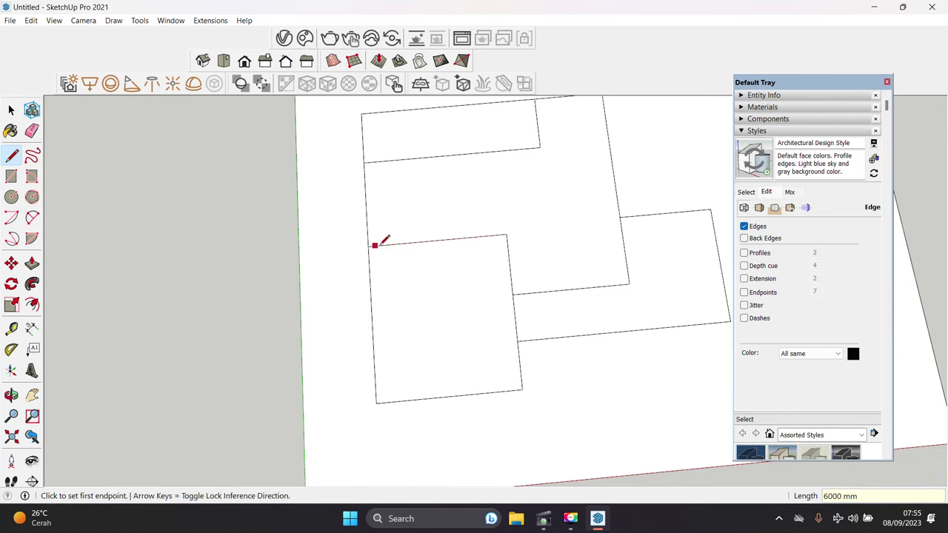
{"action": "key", "text": "space"}
{"action": "middle_click_drag", "start_coordinate": [373, 242], "coordinate": [464, 214]}
{"action": "middle_click_drag", "start_coordinate": [482, 180], "coordinate": [451, 209]}
{"action": "key", "text": "t"}
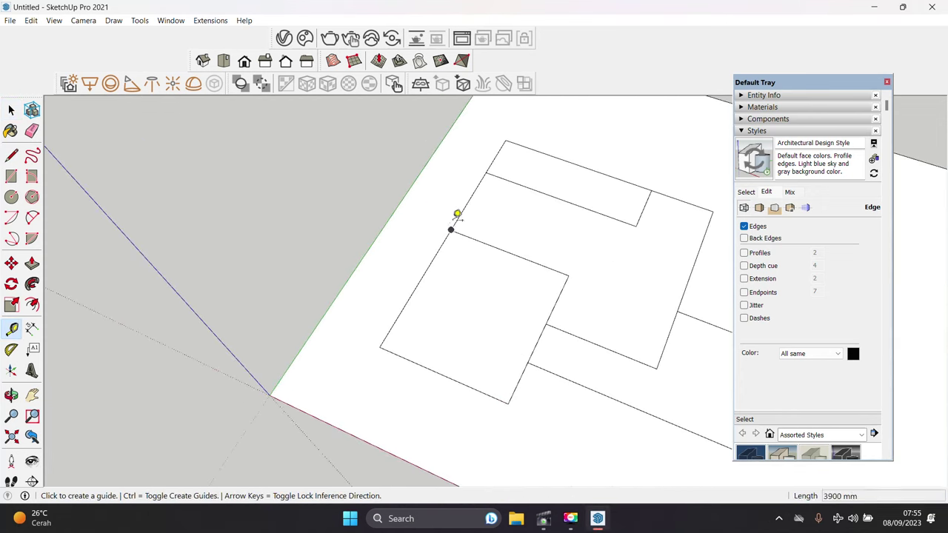
{"action": "left_click", "coordinate": [468, 200]}
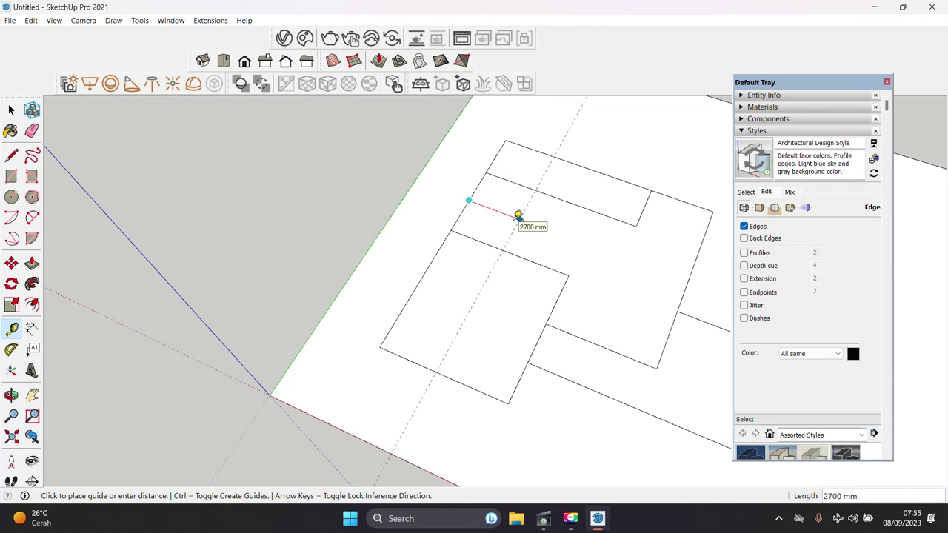
{"action": "left_click", "coordinate": [517, 215]}
{"action": "key", "text": "space"}
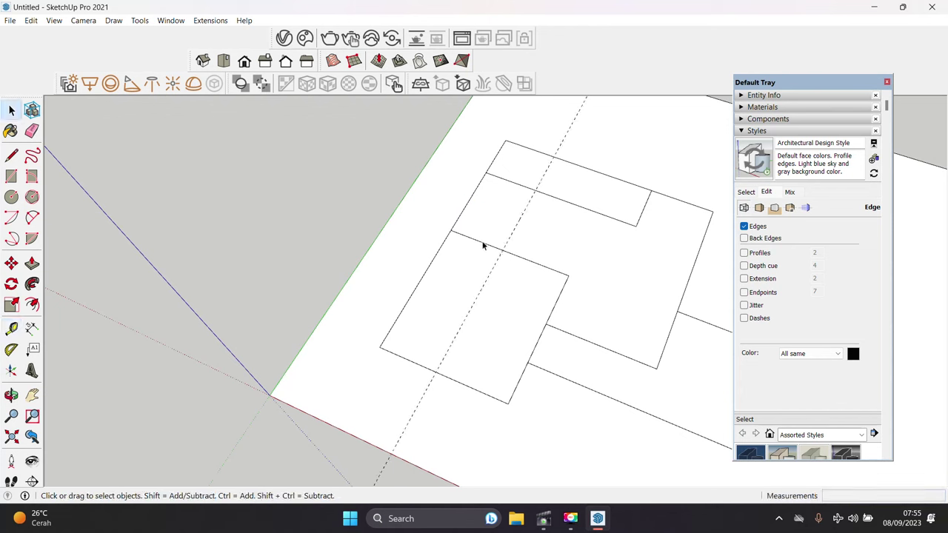
Step: Erase the guide and draw a line from the edge midpoint splitting off the small room
{"action": "middle_click_drag", "start_coordinate": [537, 182], "coordinate": [513, 290]}
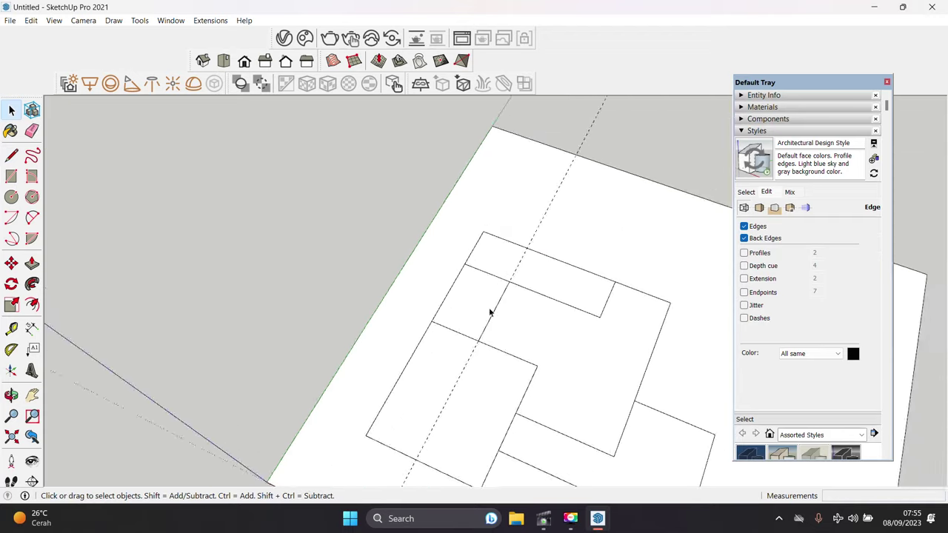
{"action": "key", "text": "space"}
{"action": "key", "text": "e"}
{"action": "left_click", "coordinate": [507, 268]}
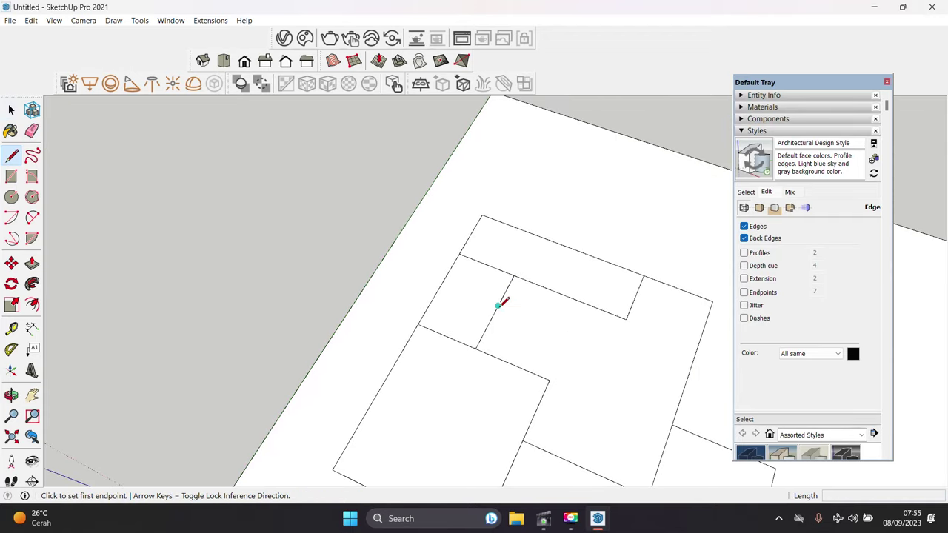
{"action": "left_click", "coordinate": [439, 287]}
{"action": "left_click", "coordinate": [495, 309]}
{"action": "middle_click_drag", "start_coordinate": [495, 309], "coordinate": [514, 292]}
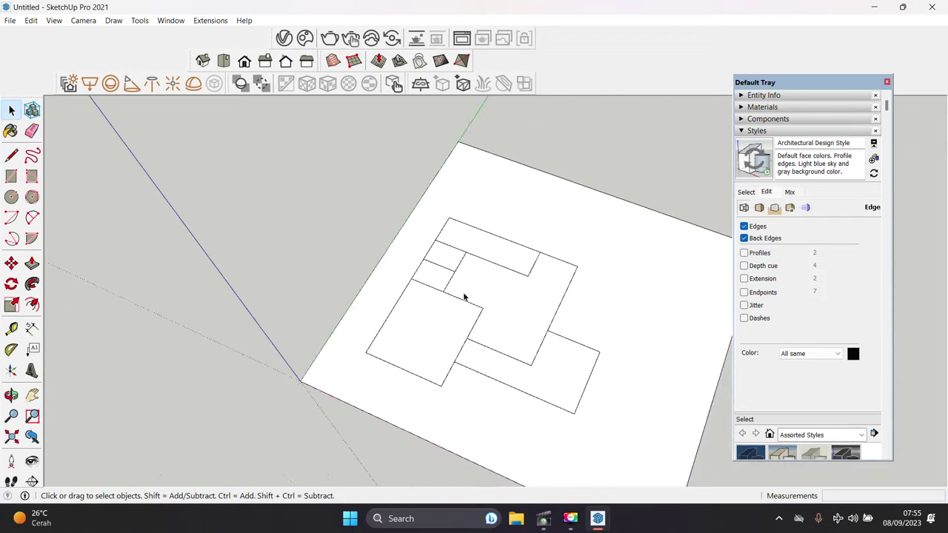
Step: Place a parallel guide off the room edge, then cancel two unfinished partition lines
{"action": "key", "text": "space"}
{"action": "scroll", "coordinate": [518, 252], "scroll_direction": "up", "scroll_amount": 3}
{"action": "key", "text": "t"}
{"action": "left_click", "coordinate": [516, 254]}
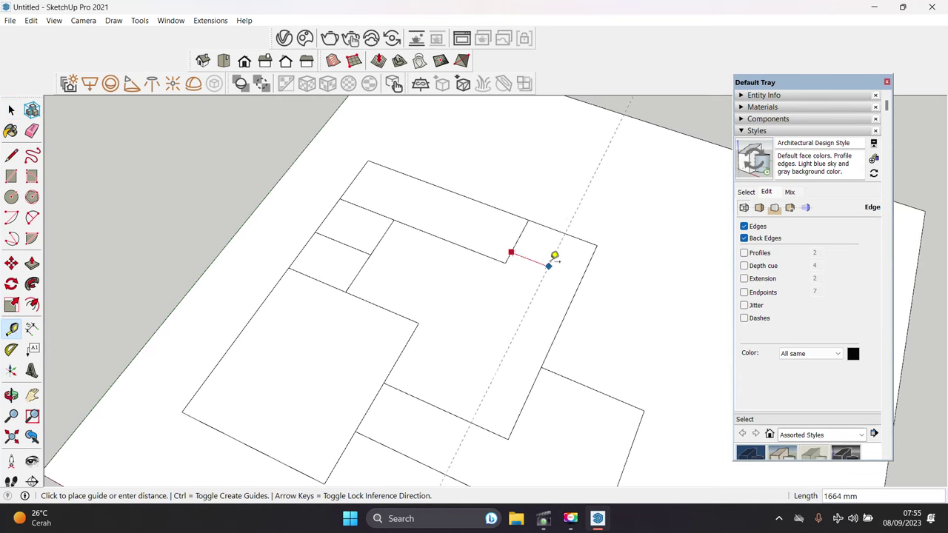
{"action": "mouse_move", "coordinate": [560, 236]}
{"action": "middle_mouse_down"}
{"action": "mouse_move", "coordinate": [508, 291]}
{"action": "mouse_move", "coordinate": [526, 313]}
{"action": "mouse_move", "coordinate": [499, 334]}
{"action": "mouse_move", "coordinate": [501, 430]}
{"action": "mouse_move", "coordinate": [495, 416]}
{"action": "middle_mouse_up"}
{"action": "key", "text": "space"}
{"action": "left_click", "coordinate": [496, 274]}
{"action": "key", "text": "space"}
{"action": "key", "text": "l"}
{"action": "left_click", "coordinate": [511, 320]}
{"action": "key", "text": "Escape"}
{"action": "key", "text": "space"}
Step: Draw a small square and a 150 by 1000 mm rectangle on the ground beside the plan
{"action": "key", "text": "r"}
{"action": "left_click", "coordinate": [492, 427]}
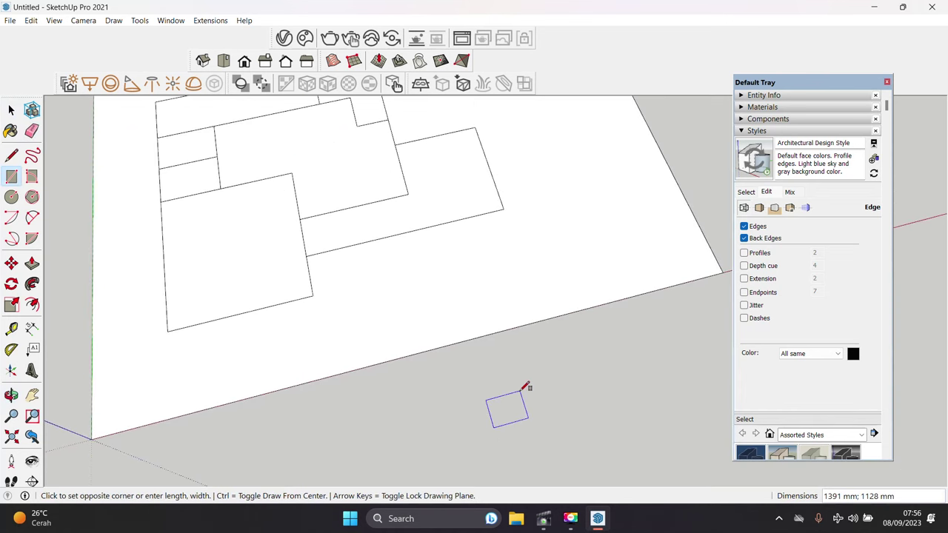
{"action": "key", "text": "space"}
{"action": "middle_click_drag", "start_coordinate": [524, 386], "coordinate": [480, 432]}
{"action": "key", "text": "r"}
{"action": "left_click", "coordinate": [484, 437]}
{"action": "type", "text": "150;1000"}
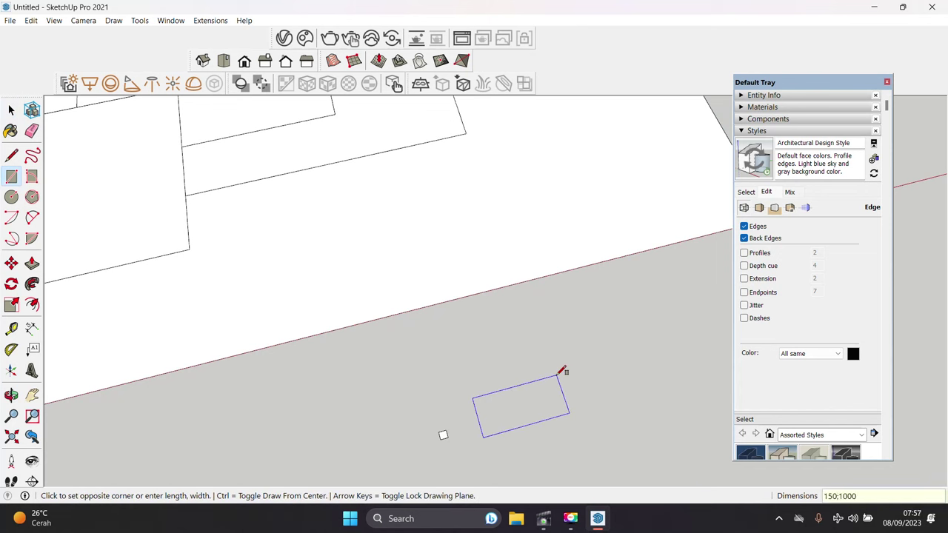
{"action": "key", "text": "Return"}
{"action": "key", "text": "space"}
{"action": "middle_click_drag", "start_coordinate": [451, 477], "coordinate": [444, 434]}
Step: Draw a diagonal across the small square and make the square a component
{"action": "key", "text": "l"}
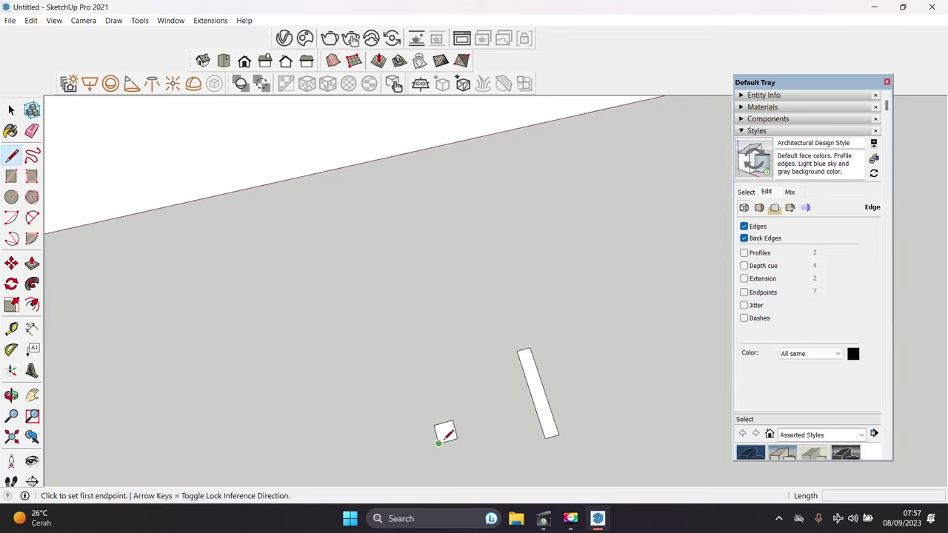
{"action": "left_click", "coordinate": [434, 425]}
{"action": "key", "text": "Escape"}
{"action": "key", "text": "space"}
{"action": "left_click_drag", "start_coordinate": [413, 408], "coordinate": [477, 444]}
{"action": "right_click", "coordinate": [448, 434]}
{"action": "key", "text": "Escape"}
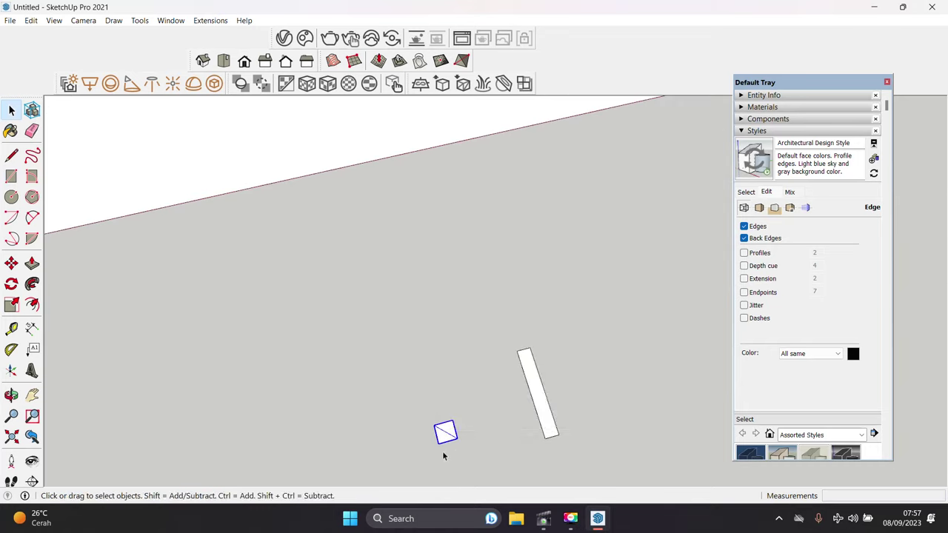
{"action": "right_click", "coordinate": [443, 429]}
{"action": "left_click", "coordinate": [504, 276]}
Step: Group the 150×1000 rectangle and make it a component
{"action": "left_click", "coordinate": [484, 397]}
{"action": "middle_click_drag", "start_coordinate": [488, 385], "coordinate": [539, 400]}
{"action": "right_click", "coordinate": [537, 416]}
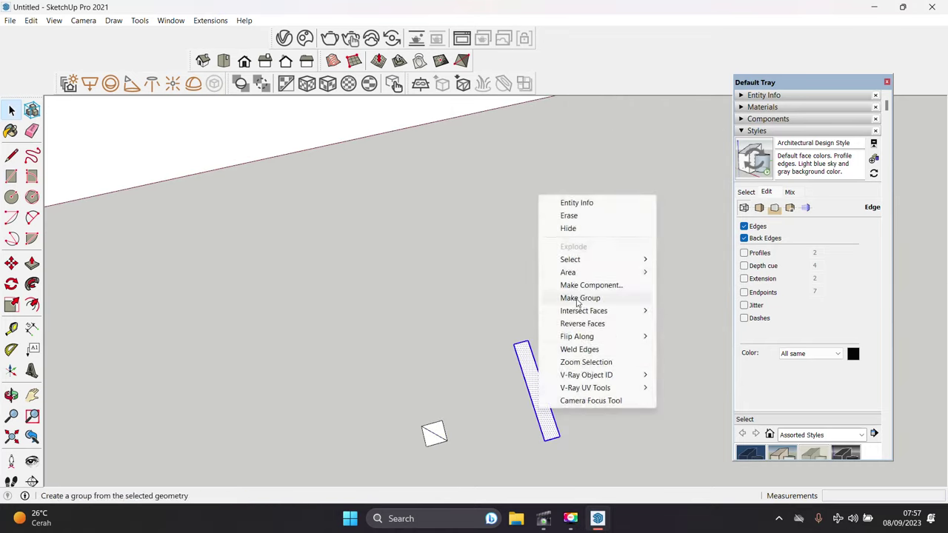
{"action": "left_click", "coordinate": [582, 297]}
{"action": "right_click", "coordinate": [541, 404]}
{"action": "left_click", "coordinate": [593, 252]}
Step: Rotate the strip to lie along the ground and move it against the square's side
{"action": "key", "text": "Return"}
{"action": "middle_click_drag", "start_coordinate": [541, 407], "coordinate": [540, 418]}
{"action": "key", "text": "q"}
{"action": "left_click", "coordinate": [540, 418]}
{"action": "left_click", "coordinate": [518, 348]}
{"action": "key", "text": "space"}
{"action": "key", "text": "m"}
{"action": "left_click", "coordinate": [540, 421]}
{"action": "left_click", "coordinate": [390, 414]}
{"action": "key", "text": "space"}
Step: Check the joined pieces and briefly open the strip component for editing
{"action": "scroll", "coordinate": [448, 412], "scroll_direction": "up", "scroll_amount": 2}
{"action": "key", "text": "t"}
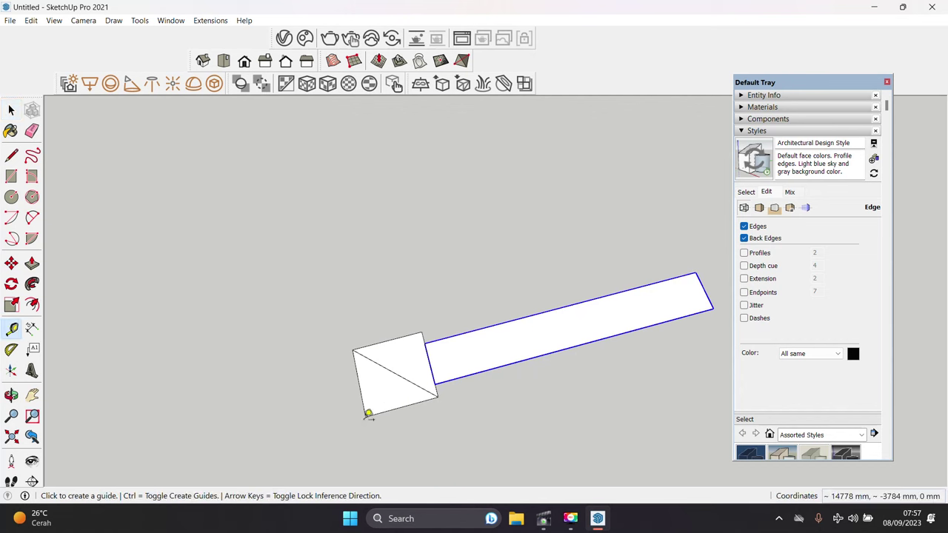
{"action": "key", "text": "space"}
{"action": "scroll", "coordinate": [443, 376], "scroll_direction": "down", "scroll_amount": 2}
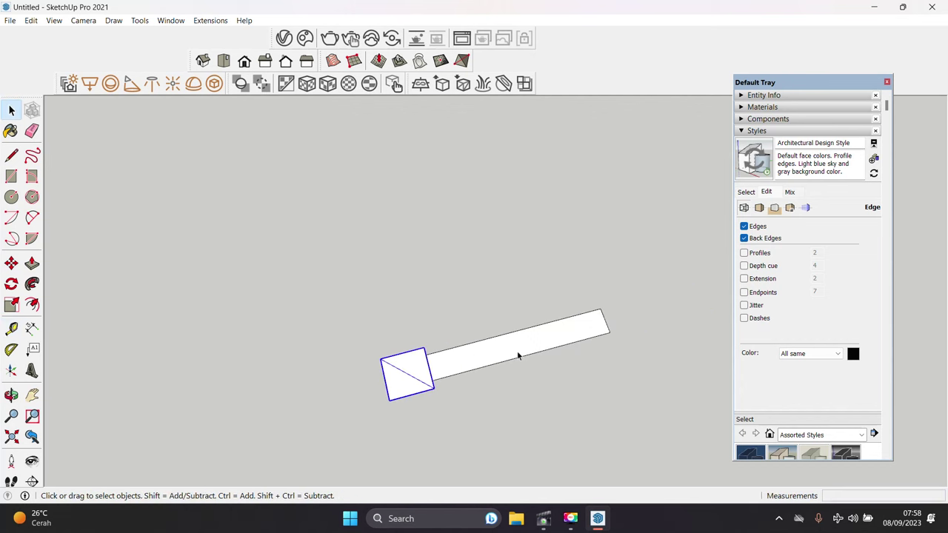
{"action": "double_click", "coordinate": [453, 381]}
{"action": "middle_click_drag", "start_coordinate": [452, 381], "coordinate": [375, 354]}
{"action": "left_click", "coordinate": [375, 354]}
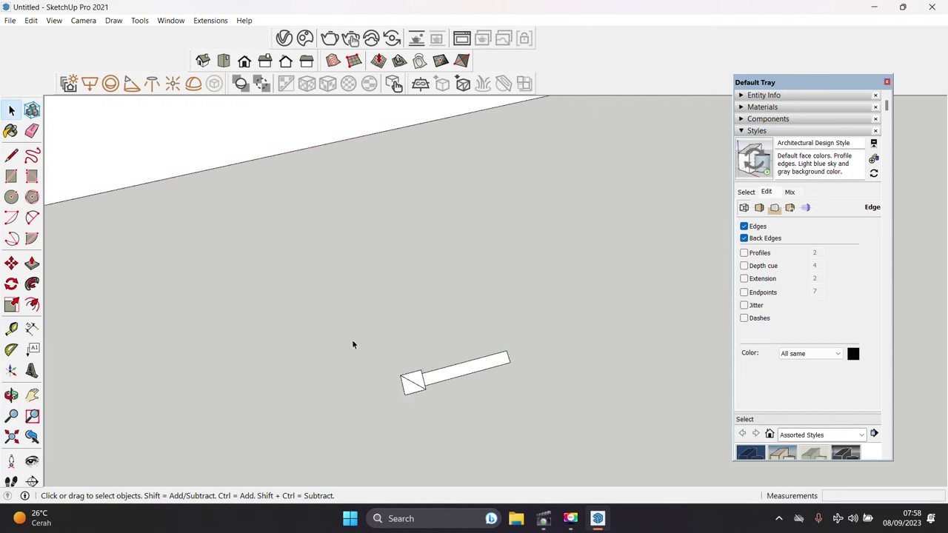
Step: Paste a copy of the column onto a floor plan corner
{"action": "scroll", "coordinate": [510, 415], "scroll_direction": "down", "scroll_amount": 2}
{"action": "scroll", "coordinate": [473, 355], "scroll_direction": "up", "scroll_amount": 3}
{"action": "middle_click_drag", "start_coordinate": [464, 333], "coordinate": [407, 292]}
{"action": "key", "text": "ctrl+v"}
{"action": "scroll", "coordinate": [348, 353], "scroll_direction": "up", "scroll_amount": 2}
{"action": "left_click", "coordinate": [351, 351]}
{"action": "left_click", "coordinate": [351, 351]}
{"action": "mouse_move", "coordinate": [328, 309]}
{"action": "middle_mouse_down"}
{"action": "mouse_move", "coordinate": [295, 391]}
{"action": "mouse_move", "coordinate": [307, 374]}
{"action": "middle_mouse_up"}
Step: Scale the strip to stretch along the first wall line
{"action": "key", "text": "s"}
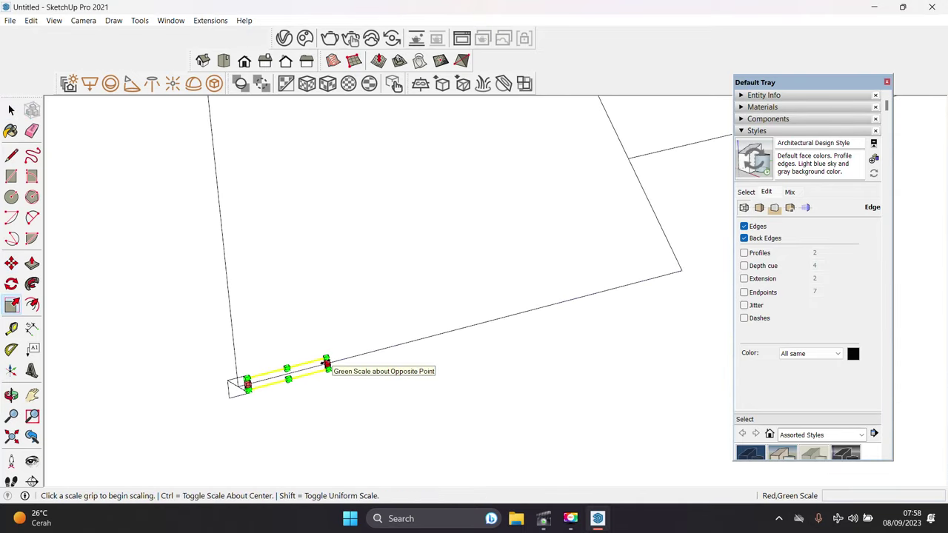
{"action": "left_click", "coordinate": [326, 363]}
{"action": "scroll", "coordinate": [444, 325], "scroll_direction": "down", "scroll_amount": 1}
{"action": "left_click", "coordinate": [578, 300]}
{"action": "key", "text": "space"}
{"action": "middle_click_drag", "start_coordinate": [578, 300], "coordinate": [434, 374], "text": "shift"}
Step: Rotate the strip so it runs up the adjacent wall
{"action": "key", "text": "q"}
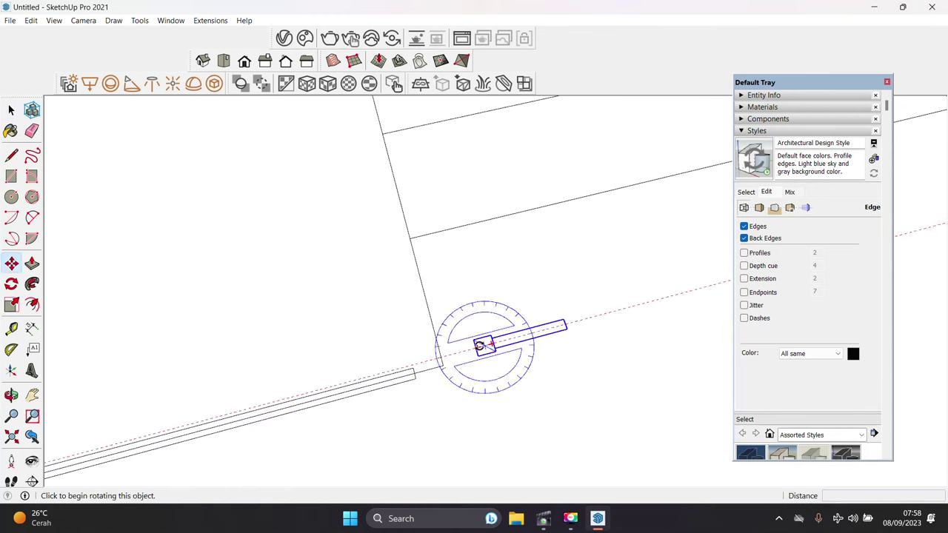
{"action": "left_click", "coordinate": [490, 344]}
{"action": "key", "text": "space"}
{"action": "key", "text": "q"}
{"action": "left_click", "coordinate": [497, 345]}
{"action": "left_click", "coordinate": [518, 289]}
{"action": "key", "text": "space"}
Step: Stretch the long wall strip to reach the next corner
{"action": "key", "text": "m"}
{"action": "key", "text": "space"}
{"action": "left_click", "coordinate": [381, 386]}
{"action": "key", "text": "s"}
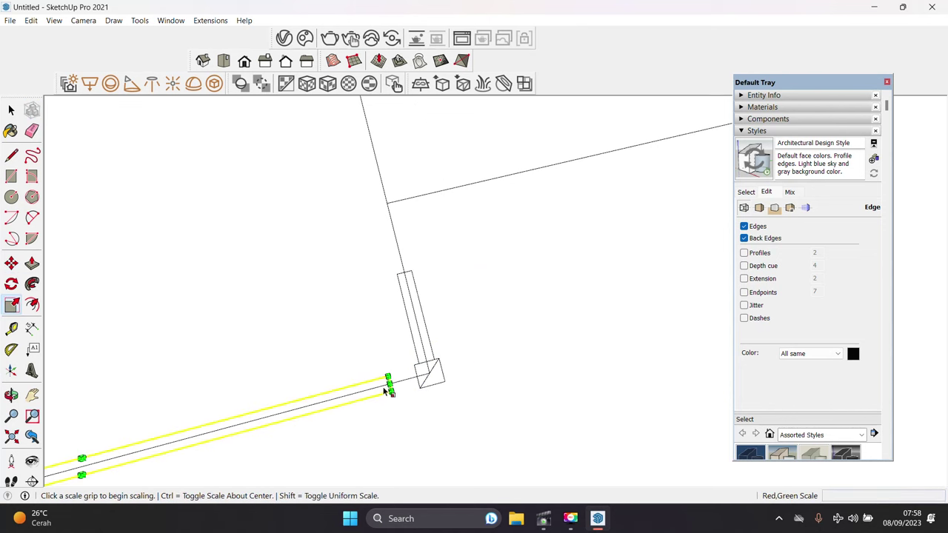
{"action": "left_click", "coordinate": [389, 384]}
{"action": "left_click", "coordinate": [416, 373]}
{"action": "key", "text": "space"}
Step: Paste another square column midway along the wall
{"action": "middle_click_drag", "start_coordinate": [470, 348], "coordinate": [578, 343]}
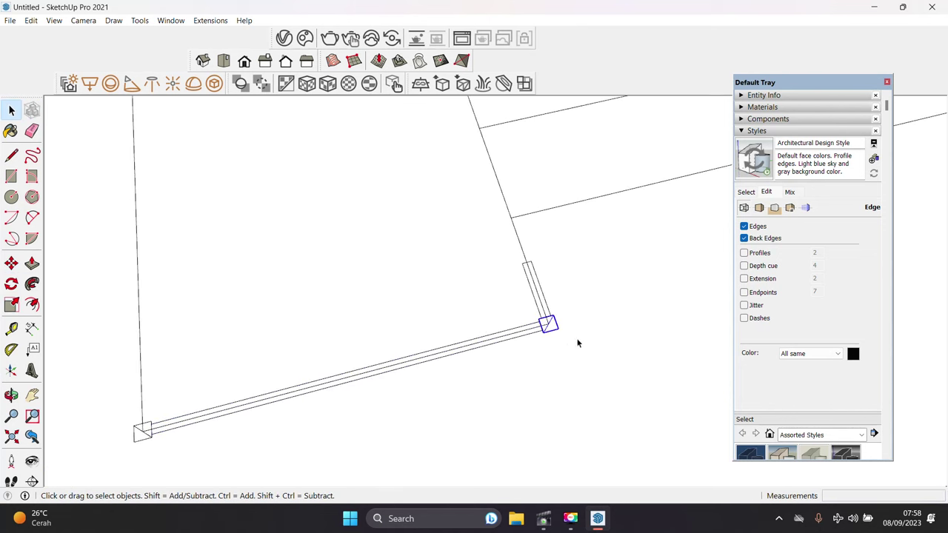
{"action": "scroll", "coordinate": [414, 370], "scroll_direction": "up", "scroll_amount": 1}
{"action": "scroll", "coordinate": [370, 400], "scroll_direction": "up", "scroll_amount": 1}
{"action": "key", "text": "ctrl+v"}
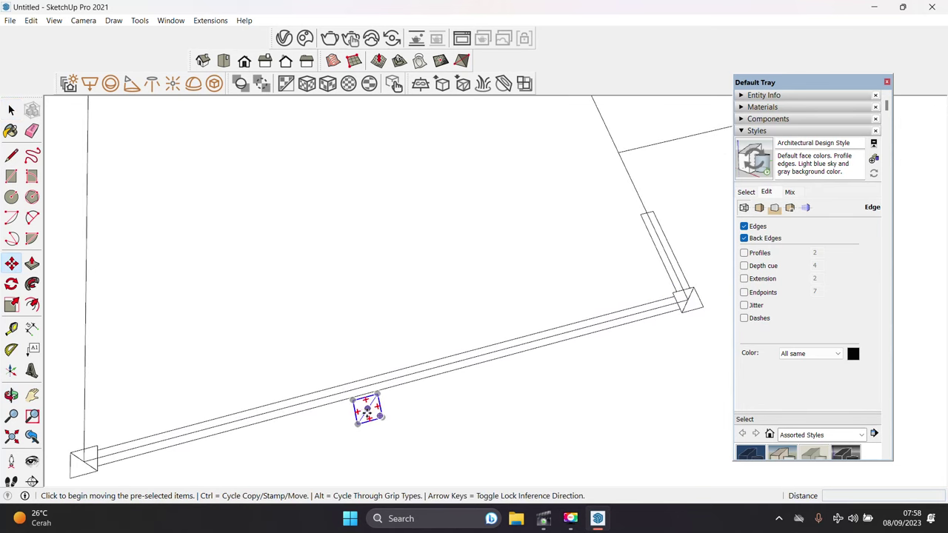
{"action": "left_click", "coordinate": [363, 386]}
{"action": "key", "text": "s"}
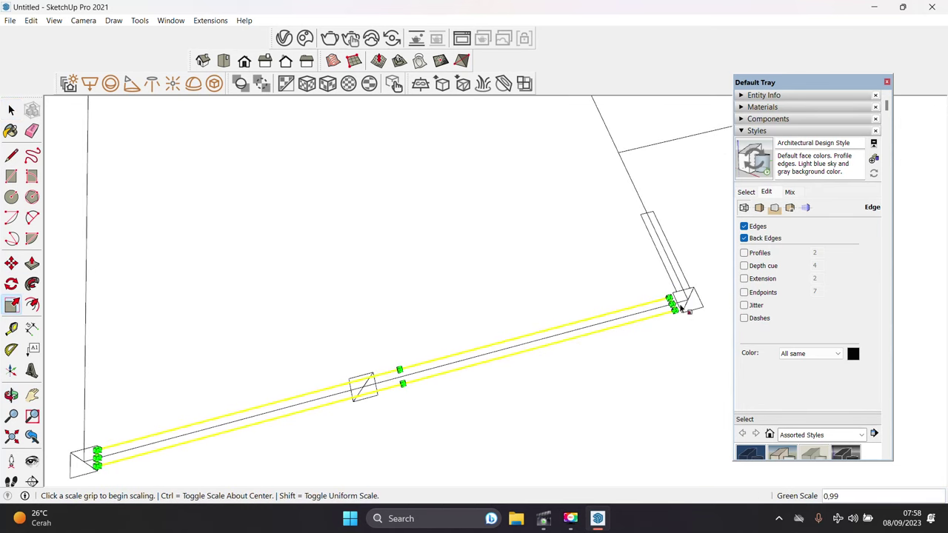
{"action": "key", "text": "space"}
Step: Paste another wall strip and place it beside the column
{"action": "scroll", "coordinate": [370, 392], "scroll_direction": "up", "scroll_amount": 2}
{"action": "key", "text": "ctrl+v"}
{"action": "scroll", "coordinate": [389, 387], "scroll_direction": "up", "scroll_amount": 2}
{"action": "left_click", "coordinate": [391, 382]}
{"action": "scroll", "coordinate": [444, 382], "scroll_direction": "down", "scroll_amount": 3}
{"action": "key", "text": "s"}
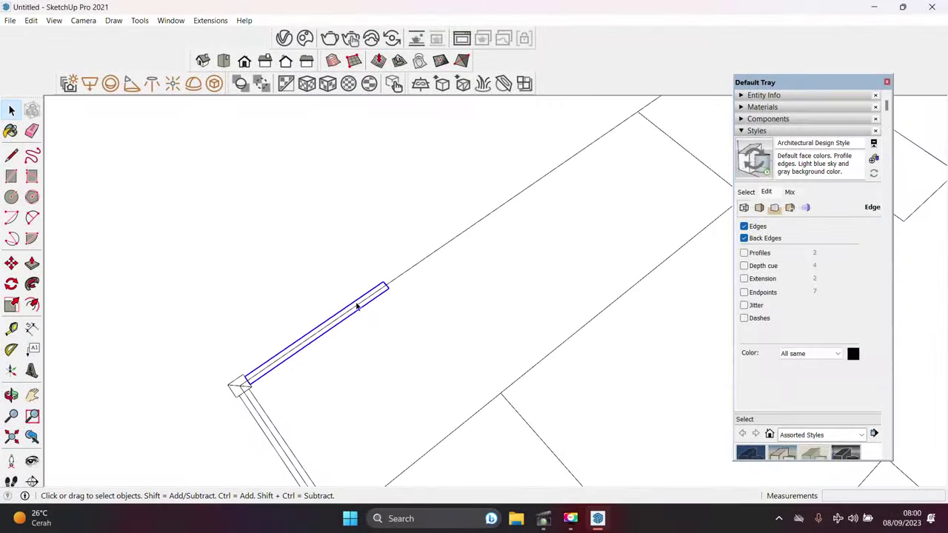
{"action": "mouse_move", "coordinate": [356, 306]}
{"action": "middle_mouse_down"}
{"action": "mouse_move", "coordinate": [229, 277]}
{"action": "mouse_move", "coordinate": [339, 258]}
{"action": "middle_mouse_up"}
Step: Paste a further wall strip at the column and reposition it
{"action": "key", "text": "ctrl+v"}
{"action": "scroll", "coordinate": [370, 252], "scroll_direction": "up", "scroll_amount": 2}
{"action": "left_click", "coordinate": [376, 248]}
{"action": "key", "text": "m"}
{"action": "scroll", "coordinate": [376, 240], "scroll_direction": "up", "scroll_amount": 2}
{"action": "left_click", "coordinate": [374, 238]}
{"action": "middle_click_drag", "start_coordinate": [357, 215], "coordinate": [385, 237]}
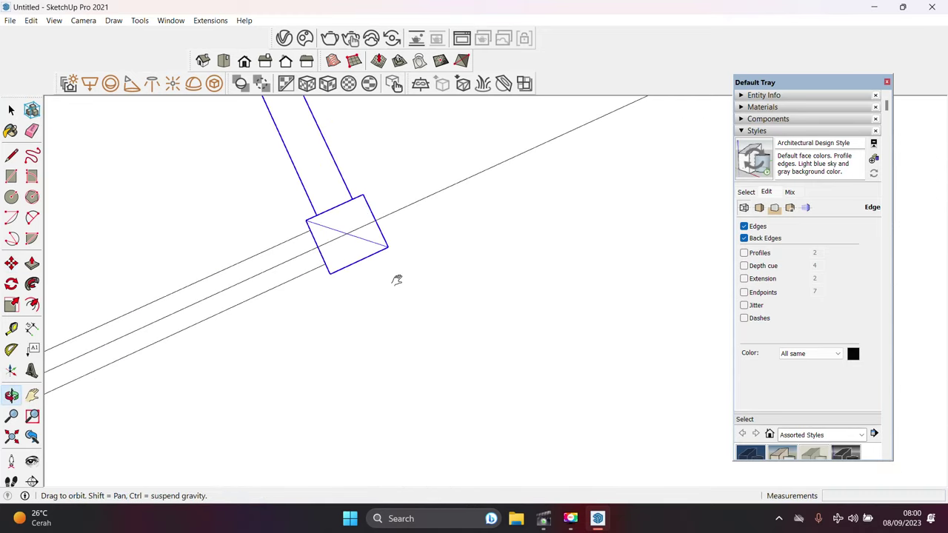
{"action": "key", "text": "space"}
Step: Rotate the strip to align with the long wall and move it toward the column
{"action": "left_click", "coordinate": [313, 202]}
{"action": "left_click", "coordinate": [423, 250]}
{"action": "key", "text": "space"}
{"action": "mouse_move", "coordinate": [381, 296]}
{"action": "middle_mouse_down"}
{"action": "mouse_move", "coordinate": [338, 306]}
{"action": "mouse_move", "coordinate": [340, 290]}
{"action": "middle_mouse_up"}
{"action": "key", "text": "m"}
{"action": "left_click", "coordinate": [333, 294]}
Step: Place the pasted copy at the end of the strip
{"action": "mouse_move", "coordinate": [271, 339]}
{"action": "middle_mouse_down"}
{"action": "mouse_move", "coordinate": [444, 244]}
{"action": "mouse_move", "coordinate": [428, 287]}
{"action": "middle_mouse_up"}
{"action": "left_click", "coordinate": [444, 281]}
{"action": "left_click", "coordinate": [440, 271]}
{"action": "left_click", "coordinate": [428, 274]}
{"action": "left_click", "coordinate": [424, 274]}
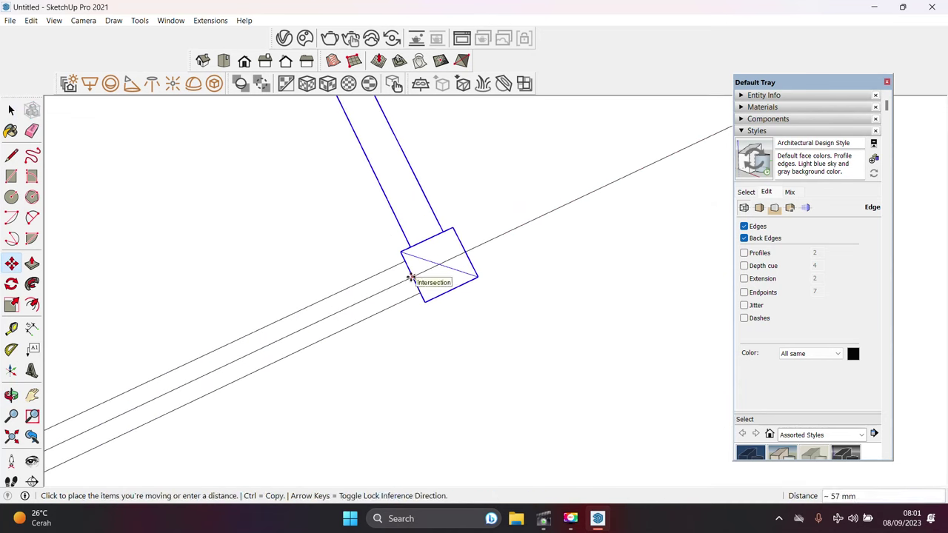
{"action": "key", "text": "space"}
Step: Copy the piece and shift the strip and column onto the wall line
{"action": "left_click", "coordinate": [424, 274]}
{"action": "left_click", "coordinate": [408, 232]}
{"action": "middle_click_drag", "start_coordinate": [408, 233], "coordinate": [528, 239]}
{"action": "key", "text": "space"}
{"action": "key", "text": "ctrl+v"}
{"action": "left_click_drag", "start_coordinate": [543, 285], "coordinate": [494, 298]}
{"action": "key", "text": "space"}
Step: Stretch the lower strip to the junction and rotate the upper strip to vertical
{"action": "key", "text": "s"}
{"action": "left_click", "coordinate": [503, 285]}
{"action": "left_click", "coordinate": [508, 281]}
{"action": "key", "text": "space"}
{"action": "left_click", "coordinate": [525, 267]}
{"action": "key", "text": "q"}
{"action": "left_click", "coordinate": [533, 271]}
{"action": "middle_click_drag", "start_coordinate": [526, 260], "coordinate": [433, 222]}
{"action": "left_click", "coordinate": [434, 222]}
{"action": "key", "text": "space"}
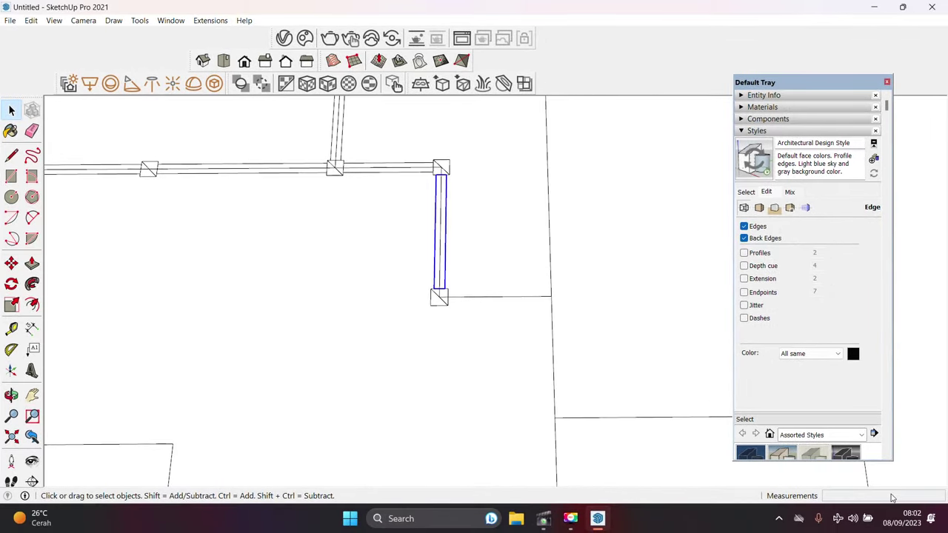
Step: Rotate a strip about the column to lie along the wall and stretch it to the next column
{"action": "middle_click_drag", "start_coordinate": [518, 333], "coordinate": [611, 440]}
{"action": "key", "text": "q"}
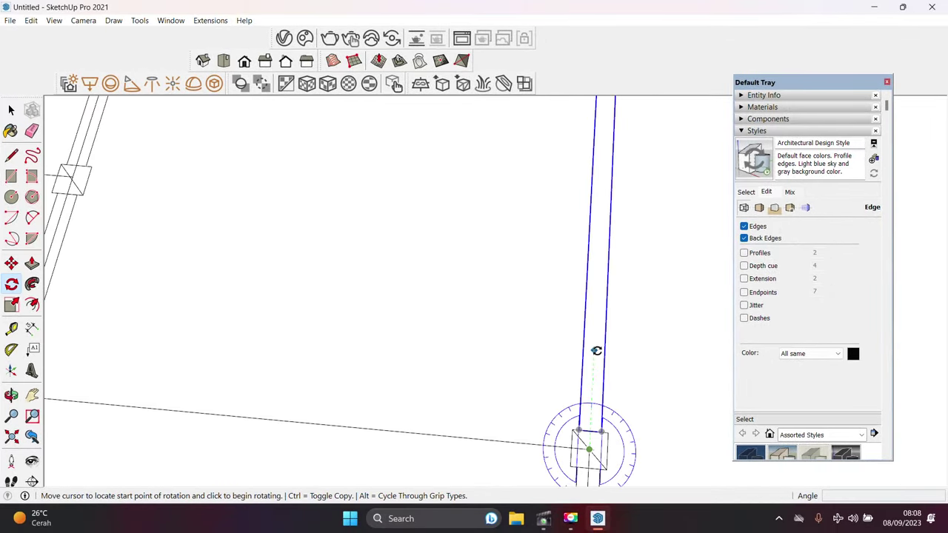
{"action": "key", "text": "Escape"}
{"action": "left_click", "coordinate": [589, 448]}
{"action": "left_click", "coordinate": [513, 430]}
{"action": "key", "text": "space"}
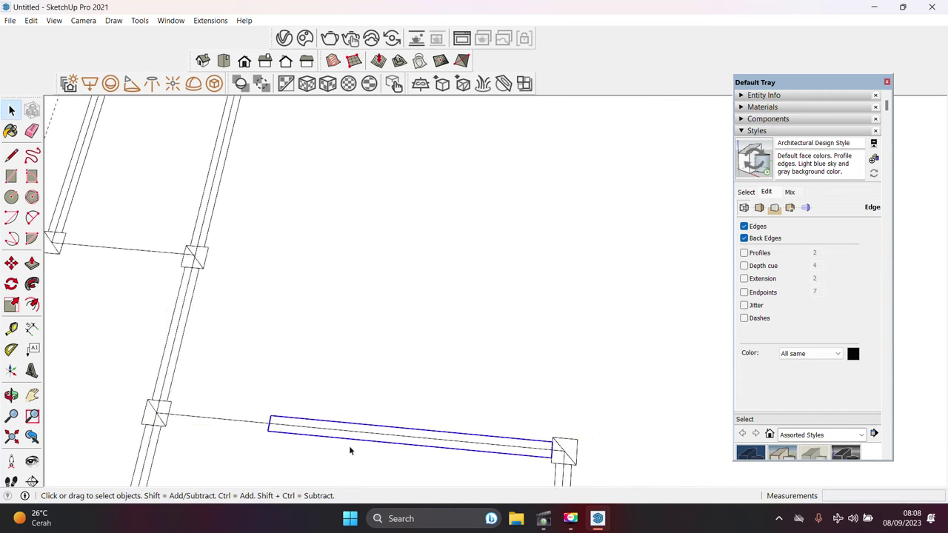
{"action": "middle_click_drag", "start_coordinate": [457, 459], "coordinate": [434, 414]}
{"action": "key", "text": "s"}
{"action": "left_click", "coordinate": [305, 406]}
{"action": "key", "text": "space"}
Step: Review the whole floor plan, selecting a plan edge and viewing from the front
{"action": "scroll", "coordinate": [468, 334], "scroll_direction": "down", "scroll_amount": 5}
{"action": "middle_click_drag", "start_coordinate": [468, 335], "coordinate": [438, 396]}
{"action": "key", "text": "space"}
{"action": "scroll", "coordinate": [422, 348], "scroll_direction": "up", "scroll_amount": 5}
{"action": "scroll", "coordinate": [413, 321], "scroll_direction": "up", "scroll_amount": 1}
{"action": "left_click", "coordinate": [402, 326]}
{"action": "scroll", "coordinate": [400, 325], "scroll_direction": "down", "scroll_amount": 2}
{"action": "scroll", "coordinate": [402, 328], "scroll_direction": "down", "scroll_amount": 3}
{"action": "scroll", "coordinate": [404, 348], "scroll_direction": "down", "scroll_amount": 3}
{"action": "middle_click_drag", "start_coordinate": [404, 349], "coordinate": [595, 333]}
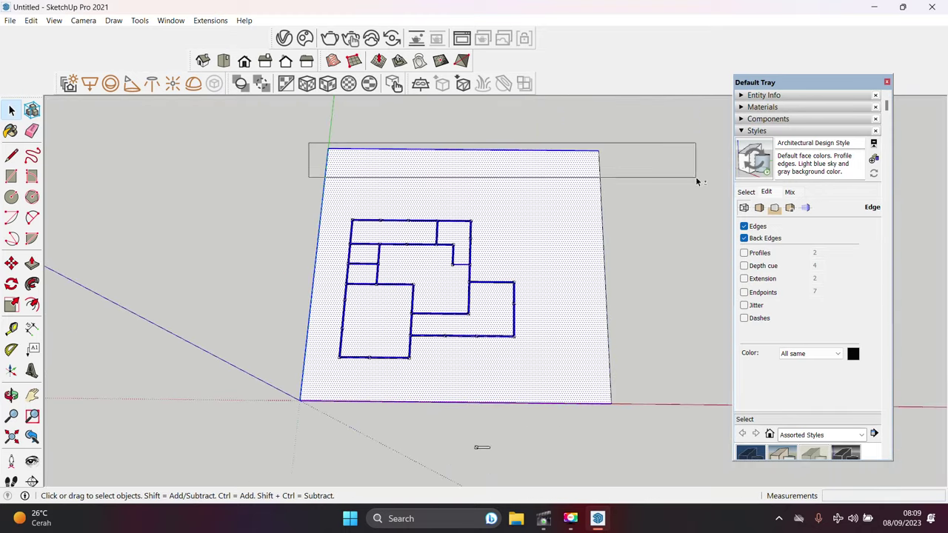
Step: Make the white base face under the traced floor plan its own group
{"action": "middle_click_drag", "start_coordinate": [295, 146], "coordinate": [193, 198]}
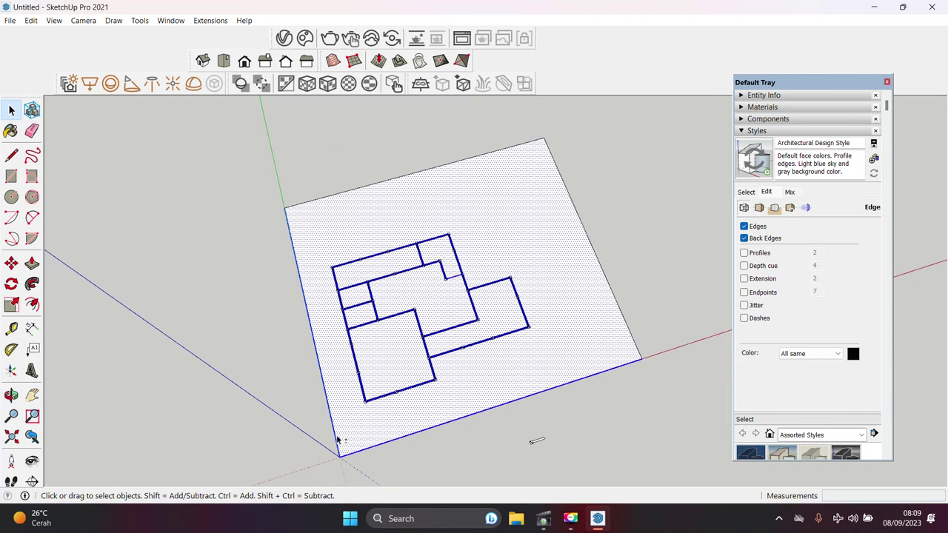
{"action": "left_click", "coordinate": [366, 454]}
{"action": "mouse_move", "coordinate": [365, 454]}
{"action": "middle_mouse_down"}
{"action": "mouse_move", "coordinate": [493, 427]}
{"action": "mouse_move", "coordinate": [339, 360]}
{"action": "mouse_move", "coordinate": [312, 384]}
{"action": "middle_mouse_up"}
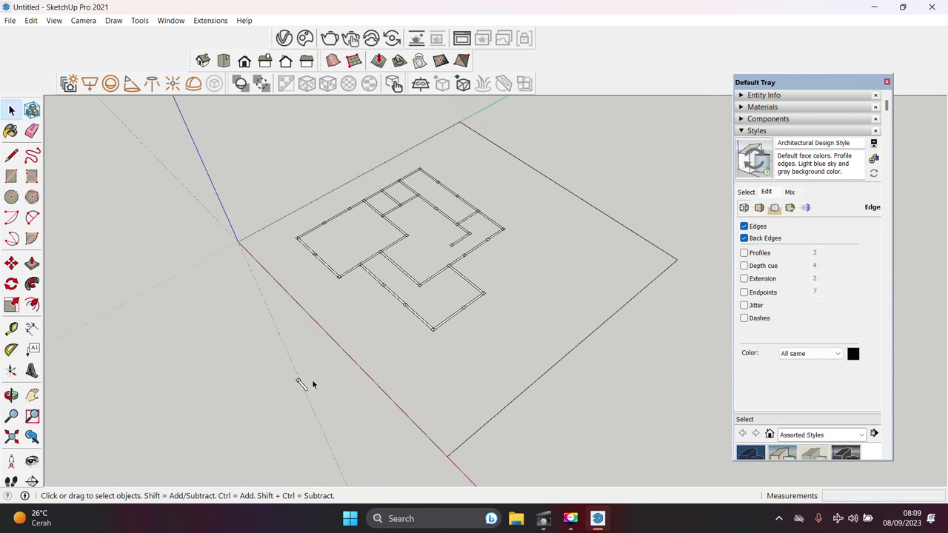
{"action": "left_click", "coordinate": [447, 456]}
{"action": "left_click", "coordinate": [239, 241]}
{"action": "key", "text": "space"}
{"action": "middle_click_drag", "start_coordinate": [238, 241], "coordinate": [540, 351]}
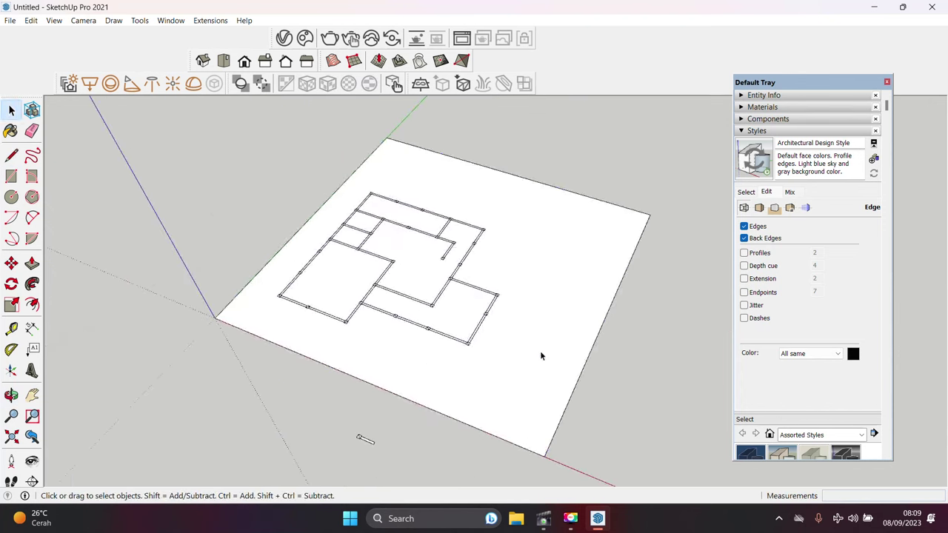
{"action": "right_click", "coordinate": [540, 350]}
{"action": "left_click", "coordinate": [585, 216]}
Step: Move the small spare piece aside, away from the floor plan
{"action": "middle_click_drag", "start_coordinate": [586, 216], "coordinate": [471, 393]}
{"action": "scroll", "coordinate": [450, 380], "scroll_direction": "up", "scroll_amount": 3}
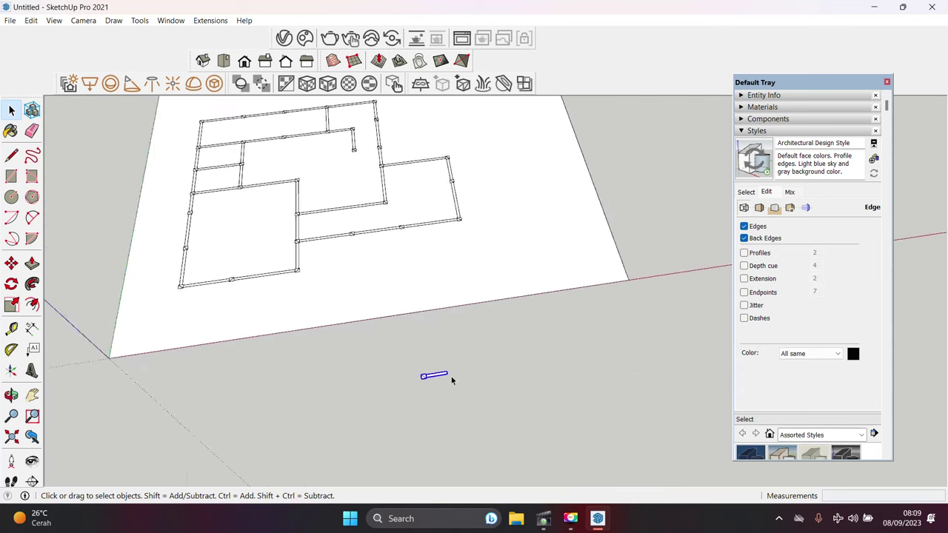
{"action": "key", "text": "q"}
{"action": "key", "text": "space"}
{"action": "middle_click_drag", "start_coordinate": [426, 420], "coordinate": [398, 402]}
{"action": "key", "text": "m"}
{"action": "left_click", "coordinate": [520, 381]}
{"action": "key", "text": "space"}
{"action": "key", "text": "m"}
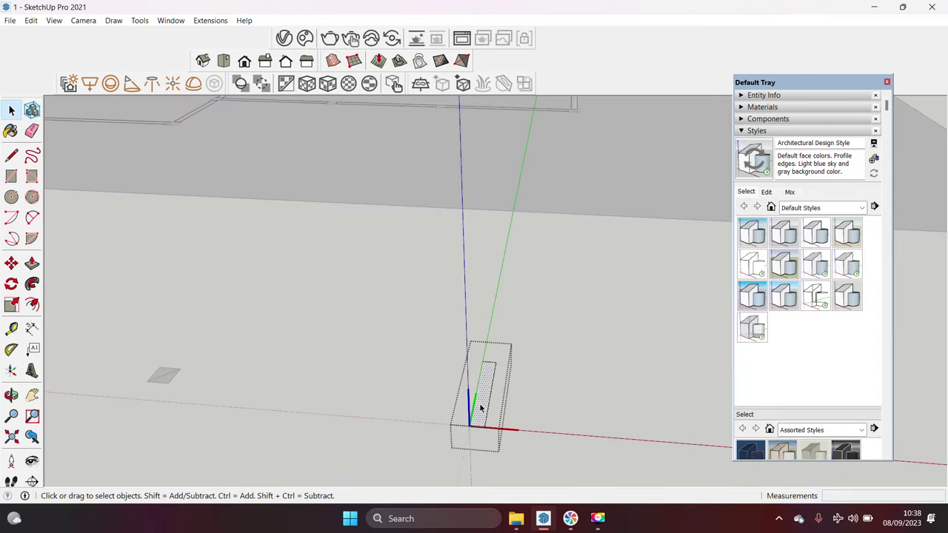
{"action": "left_click", "coordinate": [479, 406]}
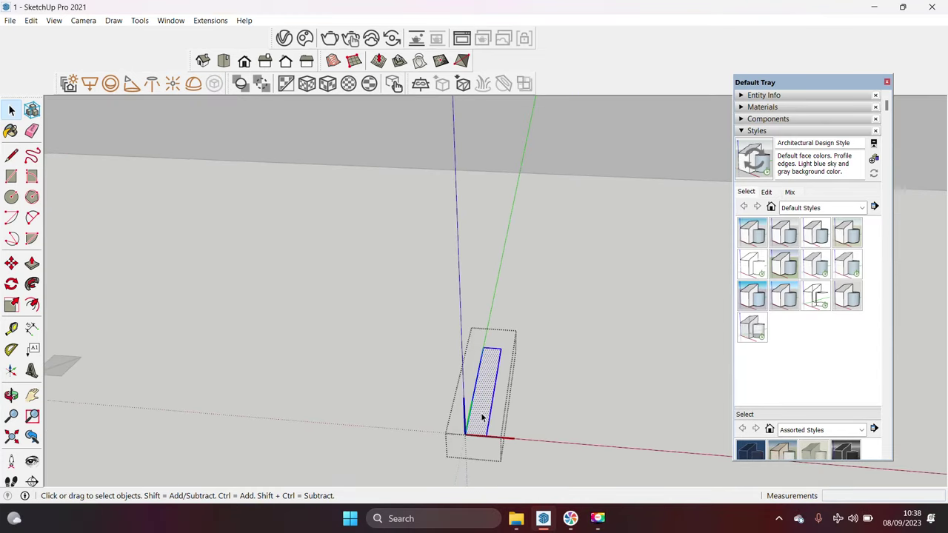
Step: Push/Pull the rectangle up into a block and group it
{"action": "middle_click_drag", "start_coordinate": [482, 417], "coordinate": [486, 362]}
{"action": "left_click", "coordinate": [488, 383]}
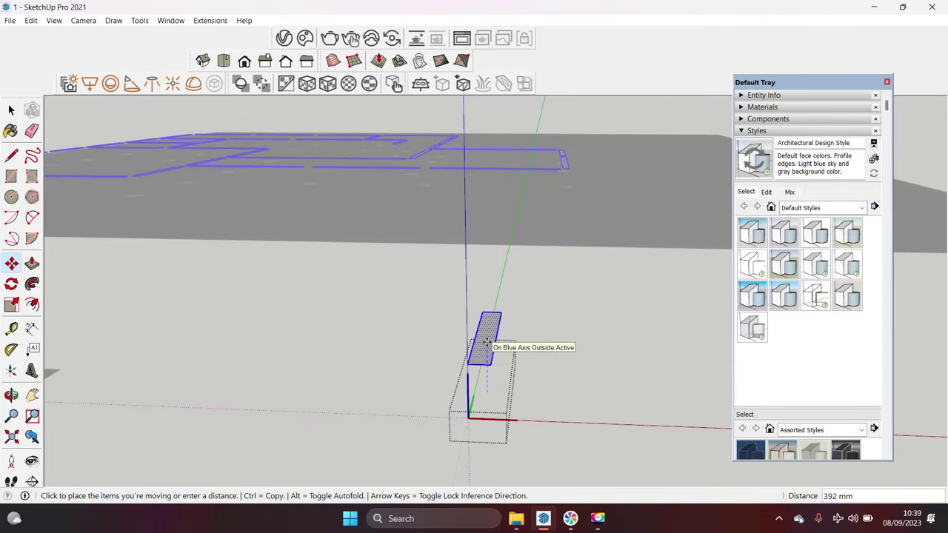
{"action": "key", "text": "space"}
{"action": "key", "text": "p"}
{"action": "left_click", "coordinate": [485, 379]}
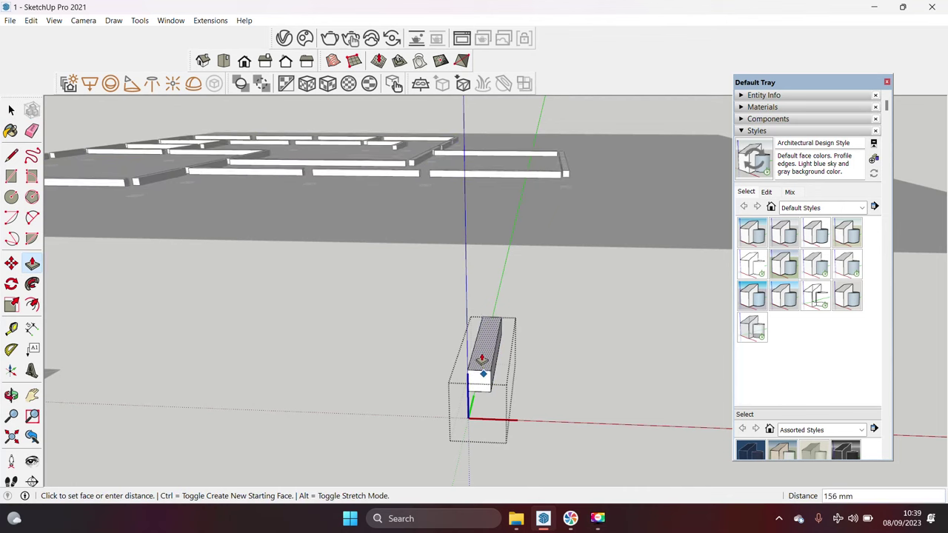
{"action": "left_click", "coordinate": [483, 356]}
{"action": "key", "text": "space"}
{"action": "right_click", "coordinate": [483, 356]}
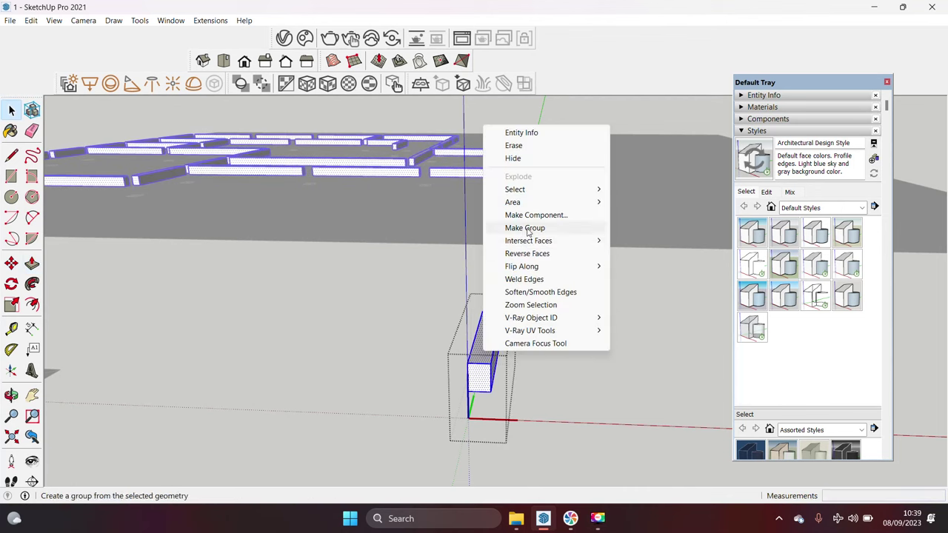
{"action": "left_click", "coordinate": [533, 228]}
{"action": "scroll", "coordinate": [476, 360], "scroll_direction": "up", "scroll_amount": 2}
Step: Pull the next column block up 270 and group it
{"action": "key", "text": "r"}
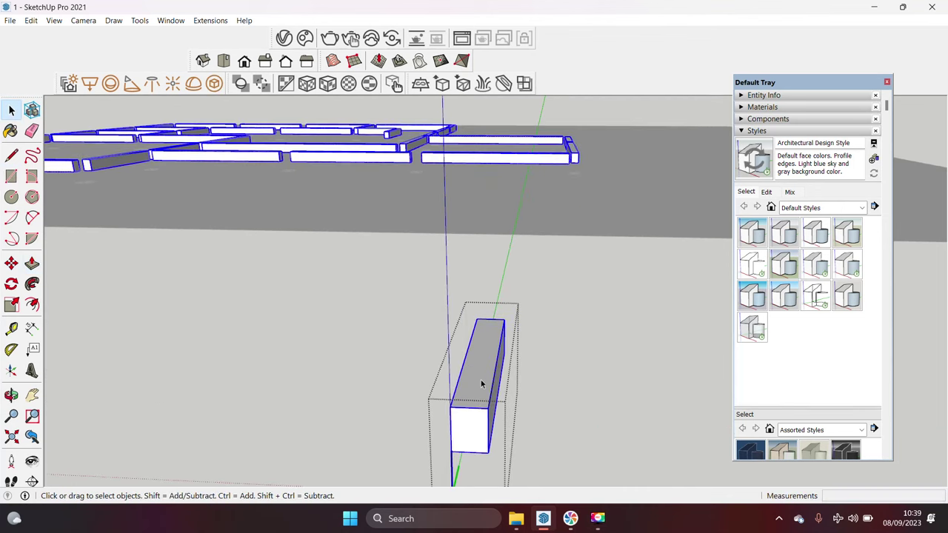
{"action": "key", "text": "p"}
{"action": "left_click", "coordinate": [477, 391]}
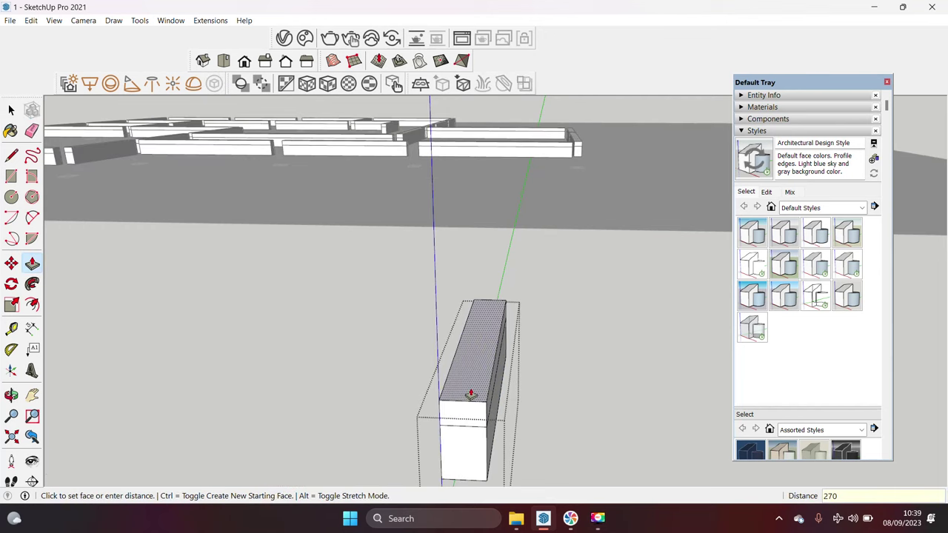
{"action": "type", "text": "0"}
{"action": "key", "text": "Return"}
{"action": "key", "text": "space"}
{"action": "scroll", "coordinate": [474, 348], "scroll_direction": "down", "scroll_amount": 3}
{"action": "scroll", "coordinate": [474, 318], "scroll_direction": "down", "scroll_amount": 3}
{"action": "right_click", "coordinate": [470, 292]}
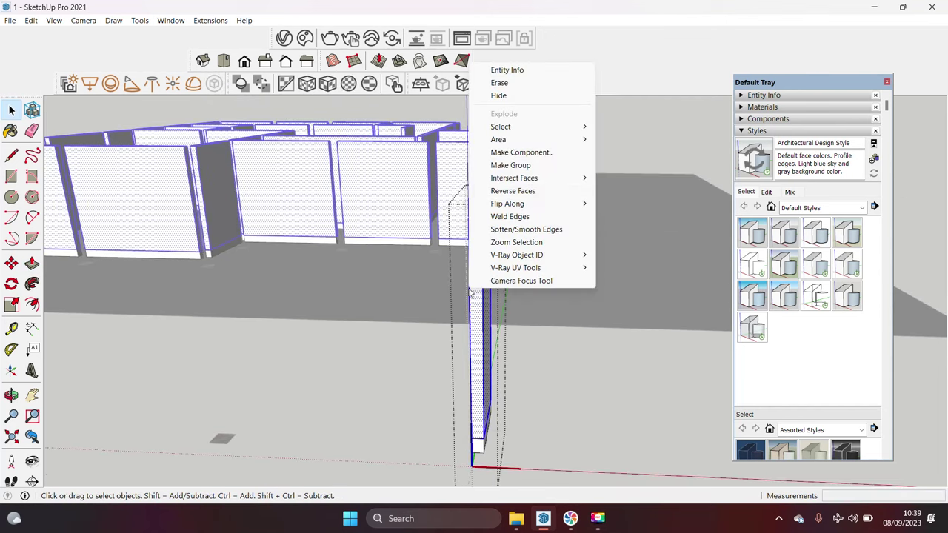
{"action": "left_click", "coordinate": [510, 165]}
{"action": "scroll", "coordinate": [478, 214], "scroll_direction": "up", "scroll_amount": 3}
Step: Draw a rectangle on top, pull it up 300, and group the top piece
{"action": "middle_click_drag", "start_coordinate": [478, 214], "coordinate": [474, 313]}
{"action": "left_click", "coordinate": [459, 299]}
{"action": "left_click", "coordinate": [504, 236]}
{"action": "key", "text": "space"}
{"action": "key", "text": "p"}
{"action": "left_click", "coordinate": [485, 268]}
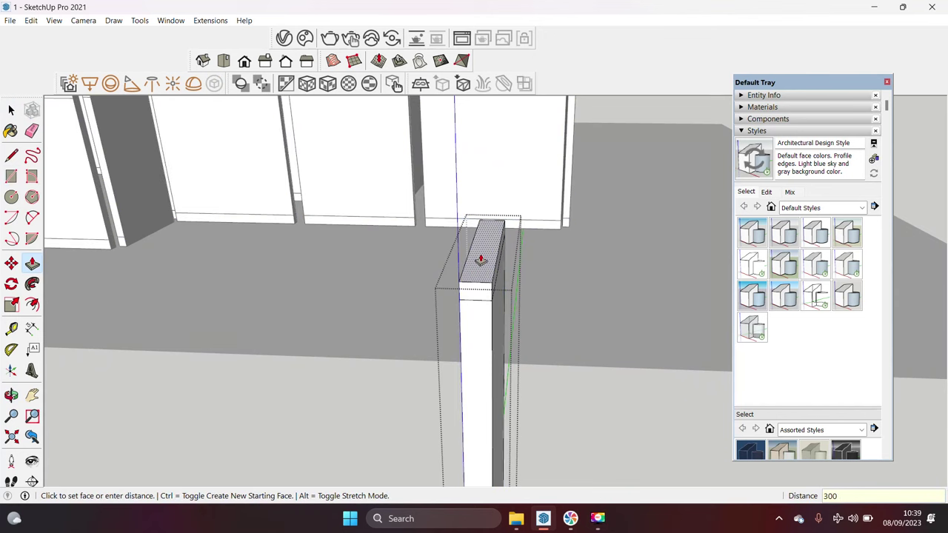
{"action": "key", "text": "Return"}
{"action": "key", "text": "space"}
{"action": "right_click", "coordinate": [478, 252]}
{"action": "left_click", "coordinate": [519, 356]}
{"action": "mouse_move", "coordinate": [518, 356]}
{"action": "middle_mouse_down"}
{"action": "mouse_move", "coordinate": [488, 229]}
{"action": "mouse_move", "coordinate": [478, 284]}
{"action": "middle_mouse_up"}
Step: Draw a face at the column's foot and pull it out to a base thickness
{"action": "scroll", "coordinate": [487, 230], "scroll_direction": "up", "scroll_amount": 3}
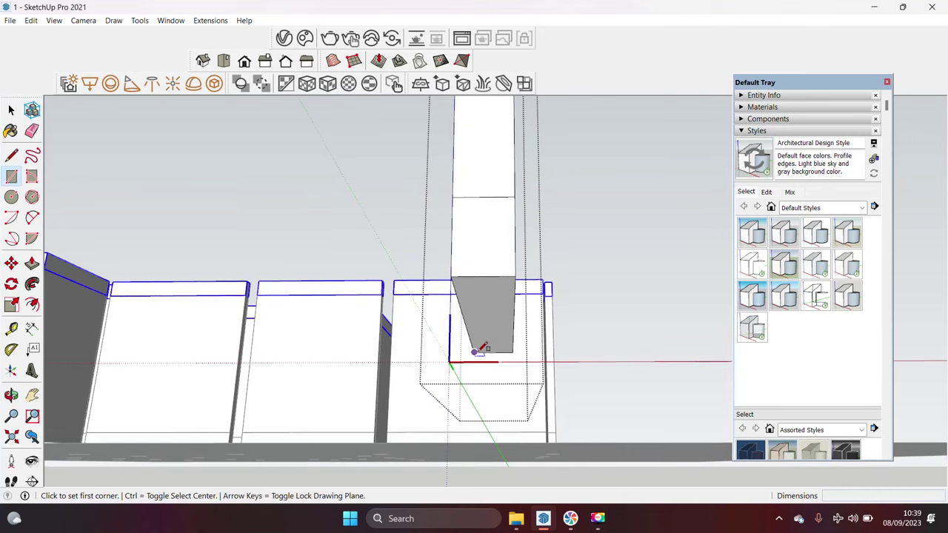
{"action": "left_click", "coordinate": [518, 276]}
{"action": "key", "text": "space"}
{"action": "key", "text": "p"}
{"action": "left_click", "coordinate": [502, 314]}
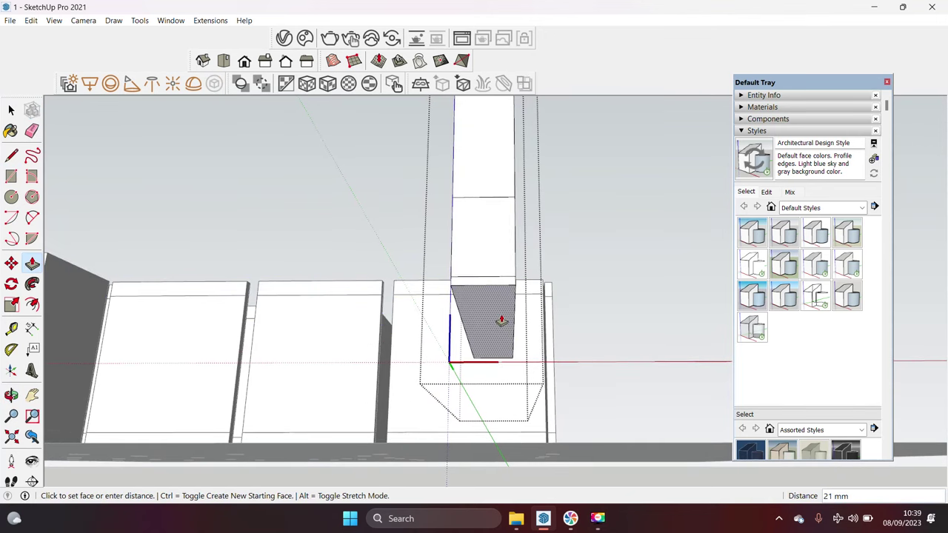
{"action": "key", "text": "Return"}
{"action": "key", "text": "space"}
{"action": "mouse_move", "coordinate": [500, 314]}
{"action": "middle_mouse_down"}
{"action": "mouse_move", "coordinate": [493, 422]}
{"action": "mouse_move", "coordinate": [498, 307]}
{"action": "middle_mouse_up"}
Step: Pull one side of the base out 50 and shift its bottom edge to slant it
{"action": "key", "text": "p"}
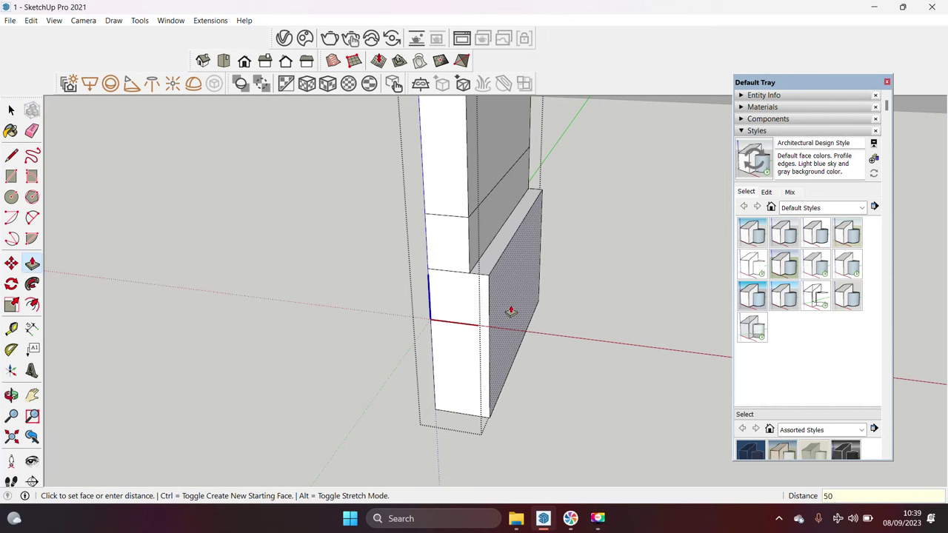
{"action": "key", "text": "Return"}
{"action": "key", "text": "space"}
{"action": "left_click", "coordinate": [455, 417]}
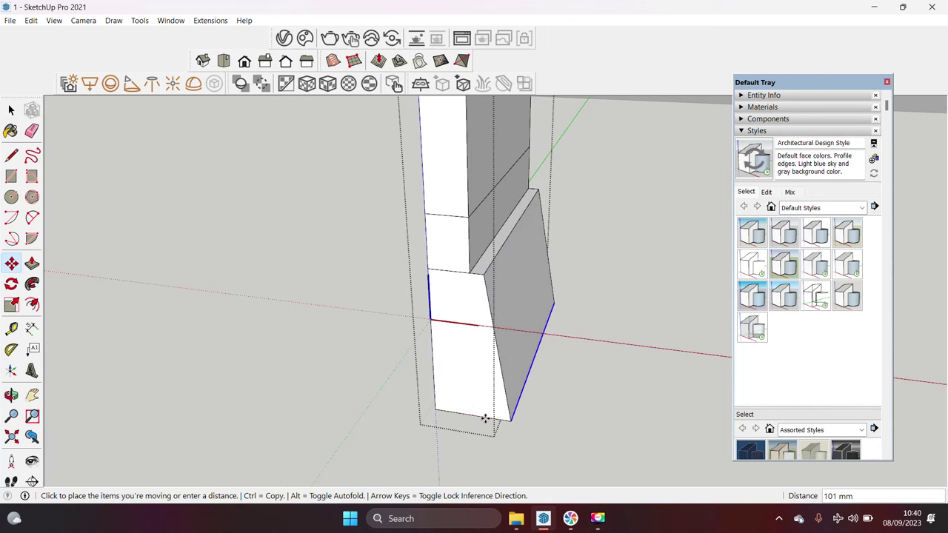
{"action": "key", "text": "Return"}
{"action": "key", "text": "space"}
Step: Push the base's left side face out 50
{"action": "left_click", "coordinate": [512, 345]}
{"action": "left_click", "coordinate": [463, 345]}
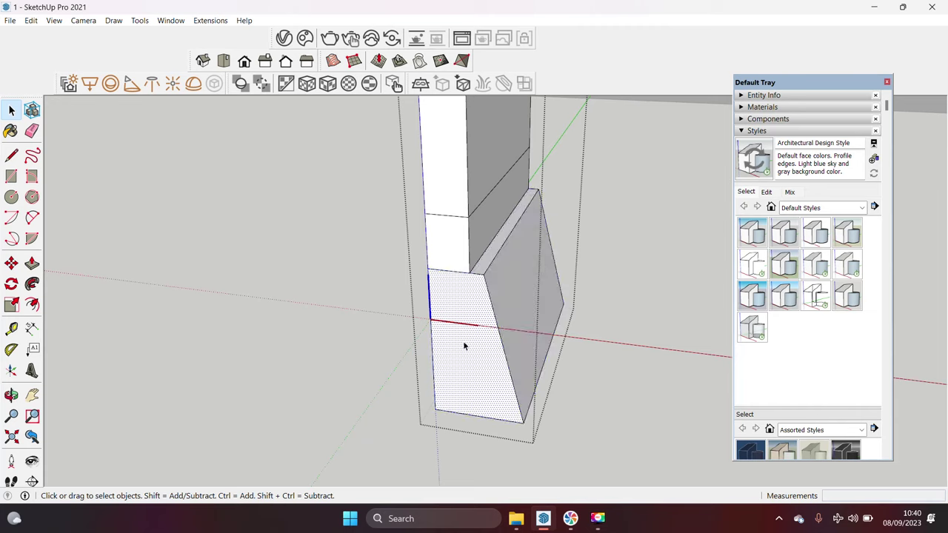
{"action": "middle_click_drag", "start_coordinate": [464, 345], "coordinate": [496, 325]}
{"action": "key", "text": "p"}
{"action": "left_click", "coordinate": [498, 325]}
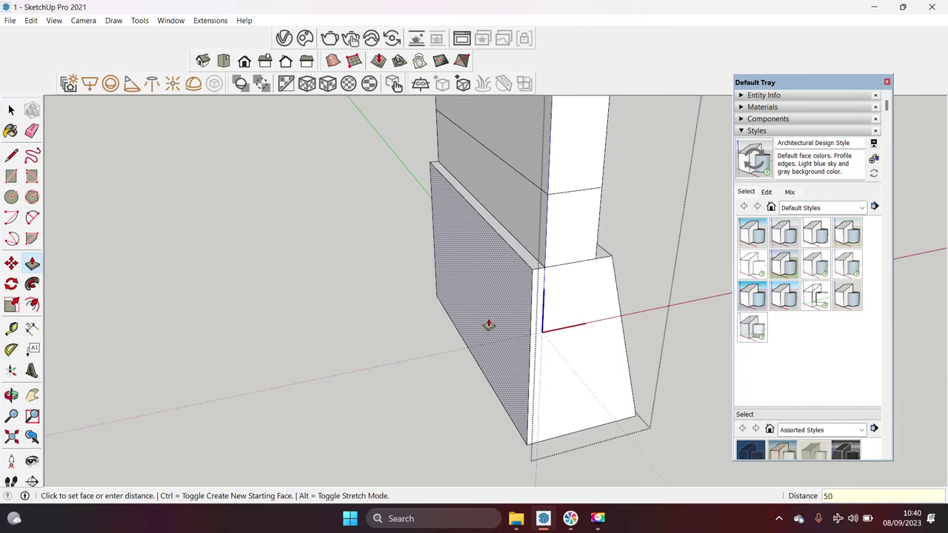
{"action": "key", "text": "Return"}
{"action": "key", "text": "space"}
Step: Move the left block's bottom edge to taper it, then group the tapered base
{"action": "left_click", "coordinate": [523, 442]}
{"action": "key", "text": "m"}
{"action": "left_click", "coordinate": [524, 443]}
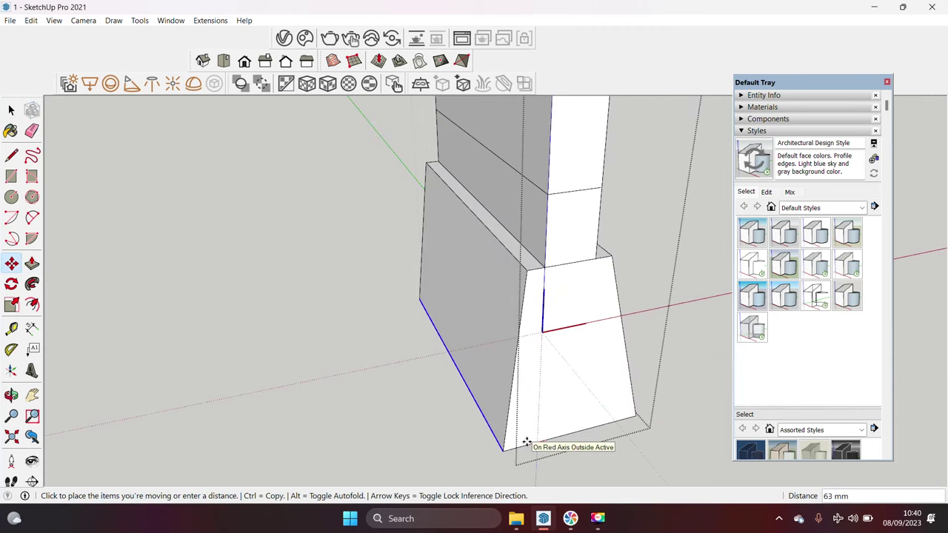
{"action": "left_click", "coordinate": [525, 442]}
{"action": "key", "text": "space"}
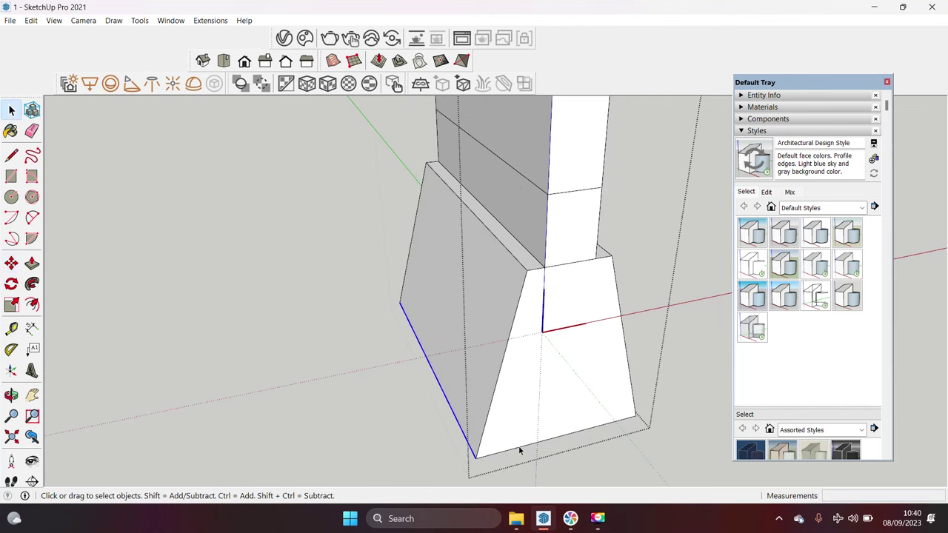
{"action": "triple_click", "coordinate": [539, 381]}
{"action": "right_click", "coordinate": [539, 381]}
{"action": "left_click", "coordinate": [582, 260]}
{"action": "mouse_move", "coordinate": [562, 318]}
{"action": "middle_mouse_down"}
{"action": "mouse_move", "coordinate": [541, 330]}
{"action": "mouse_move", "coordinate": [501, 264]}
{"action": "middle_mouse_up"}
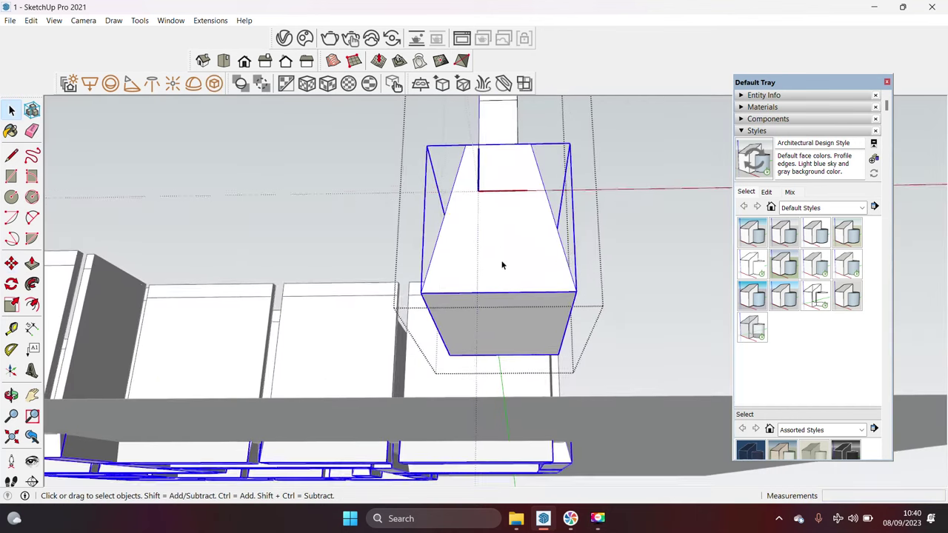
Step: Draw a lower plinth block under the pedestal and group it
{"action": "key", "text": "r"}
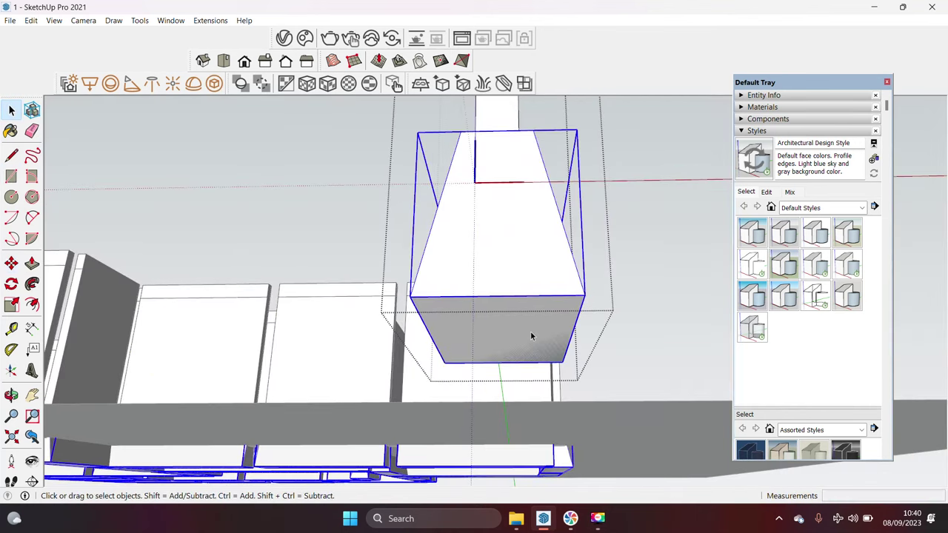
{"action": "key", "text": "p"}
{"action": "left_click", "coordinate": [528, 334]}
{"action": "left_click", "coordinate": [529, 321]}
{"action": "key", "text": "space"}
{"action": "right_click", "coordinate": [528, 326]}
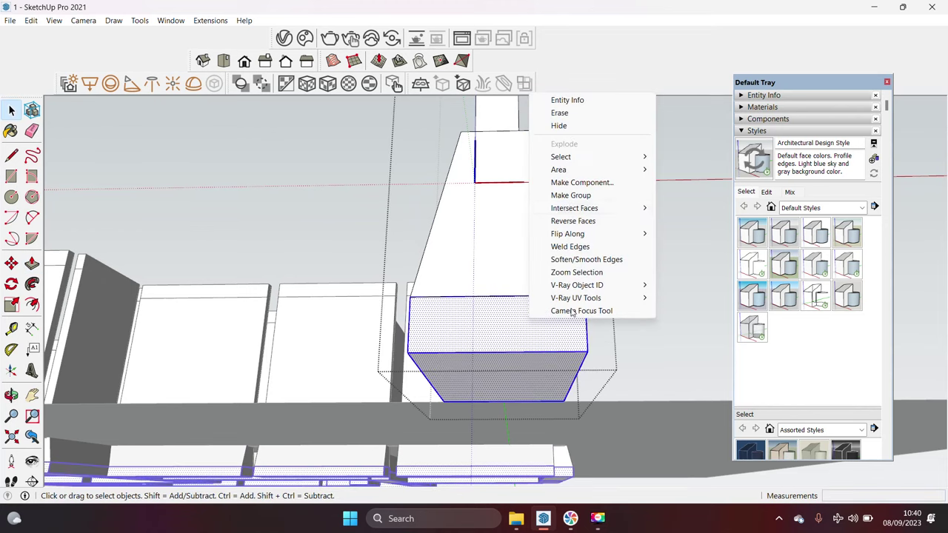
{"action": "left_click", "coordinate": [570, 194]}
{"action": "middle_click_drag", "start_coordinate": [547, 319], "coordinate": [553, 395]}
Step: Push the plinth's right and left faces out 50 each
{"action": "key", "text": "p"}
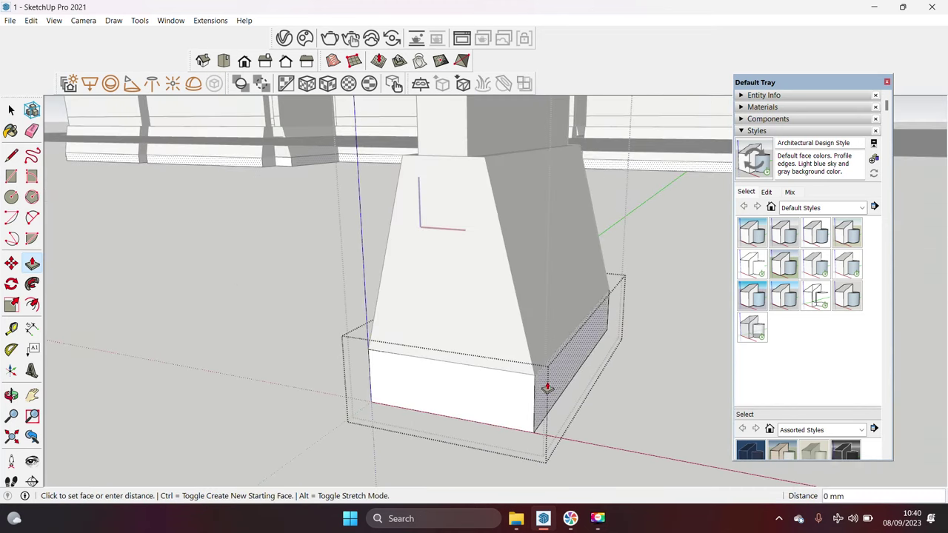
{"action": "left_click", "coordinate": [546, 387]}
{"action": "key", "text": "Return"}
{"action": "key", "text": "space"}
{"action": "middle_click_drag", "start_coordinate": [497, 387], "coordinate": [521, 387]}
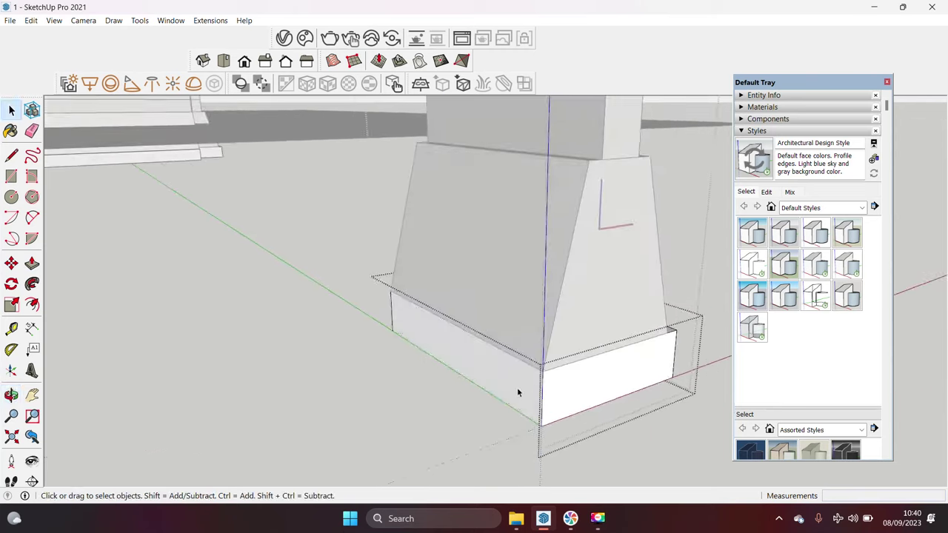
{"action": "key", "text": "p"}
{"action": "left_click", "coordinate": [515, 392]}
{"action": "type", "text": "50"}
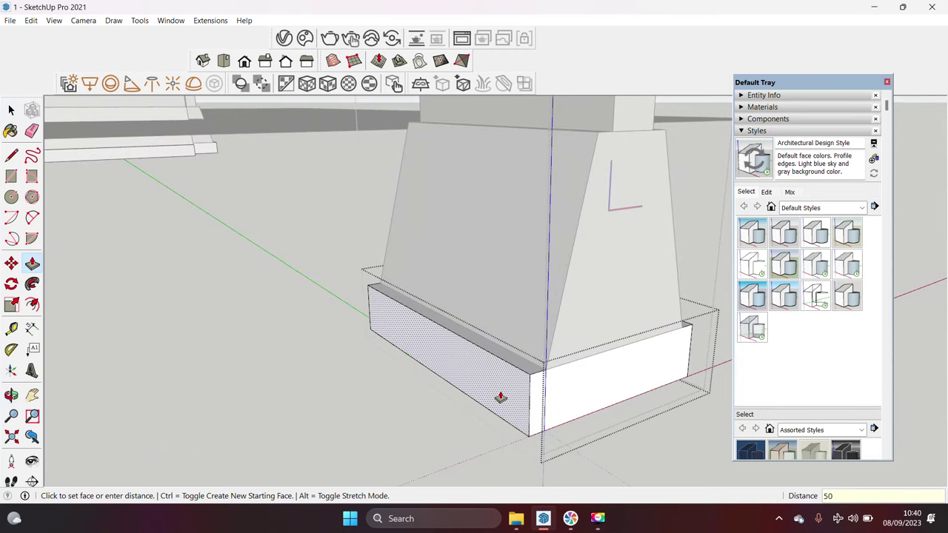
{"action": "key", "text": "Return"}
{"action": "key", "text": "space"}
{"action": "mouse_move", "coordinate": [554, 380]}
{"action": "middle_mouse_down"}
{"action": "mouse_move", "coordinate": [466, 382]}
{"action": "mouse_move", "coordinate": [461, 278]}
{"action": "middle_mouse_up"}
{"action": "key", "text": "l"}
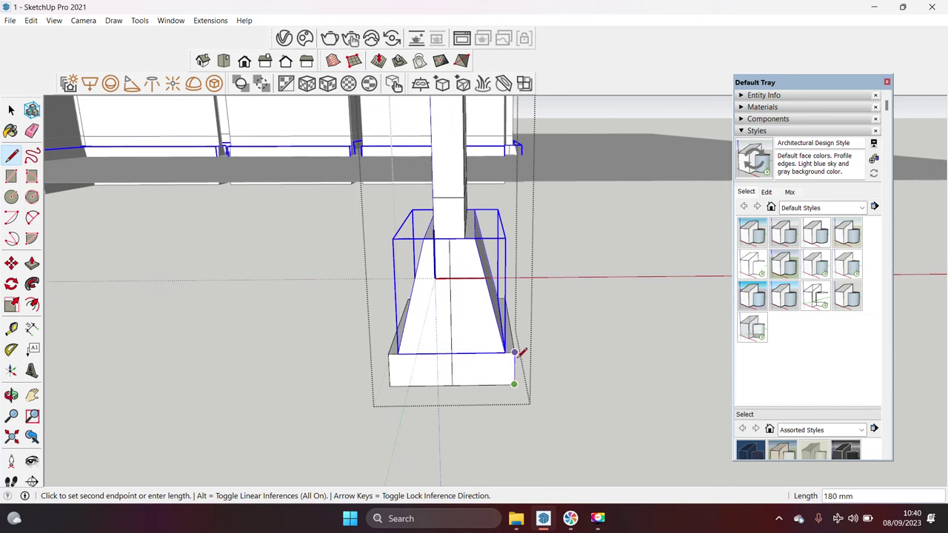
{"action": "scroll", "coordinate": [459, 262], "scroll_direction": "down", "scroll_amount": 3}
Step: Edit the small ground square group, raising its face and placing a copied square beside it
{"action": "mouse_move", "coordinate": [459, 259]}
{"action": "middle_mouse_down"}
{"action": "mouse_move", "coordinate": [454, 313]}
{"action": "mouse_move", "coordinate": [352, 358]}
{"action": "middle_mouse_up"}
{"action": "scroll", "coordinate": [455, 313], "scroll_direction": "down", "scroll_amount": 3}
{"action": "key", "text": "space"}
{"action": "left_click", "coordinate": [311, 320]}
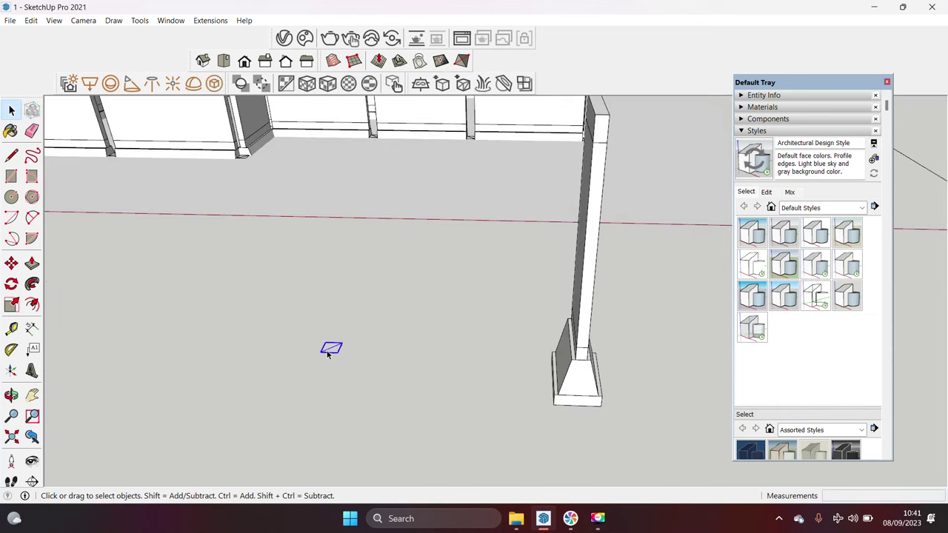
{"action": "double_click", "coordinate": [311, 320]}
{"action": "scroll", "coordinate": [333, 345], "scroll_direction": "up", "scroll_amount": 10}
{"action": "key", "text": "e"}
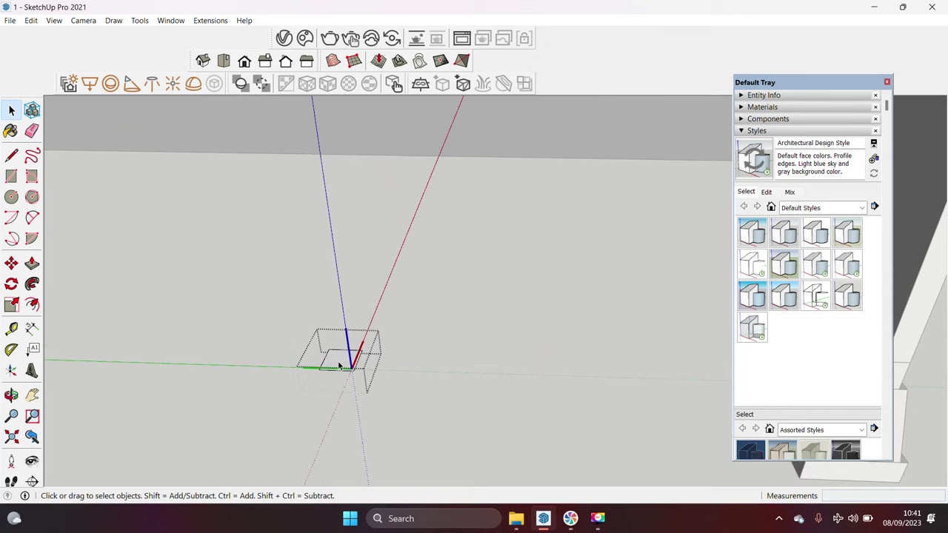
{"action": "middle_click_drag", "start_coordinate": [340, 366], "coordinate": [274, 360]}
{"action": "left_click", "coordinate": [276, 346]}
{"action": "key", "text": "space"}
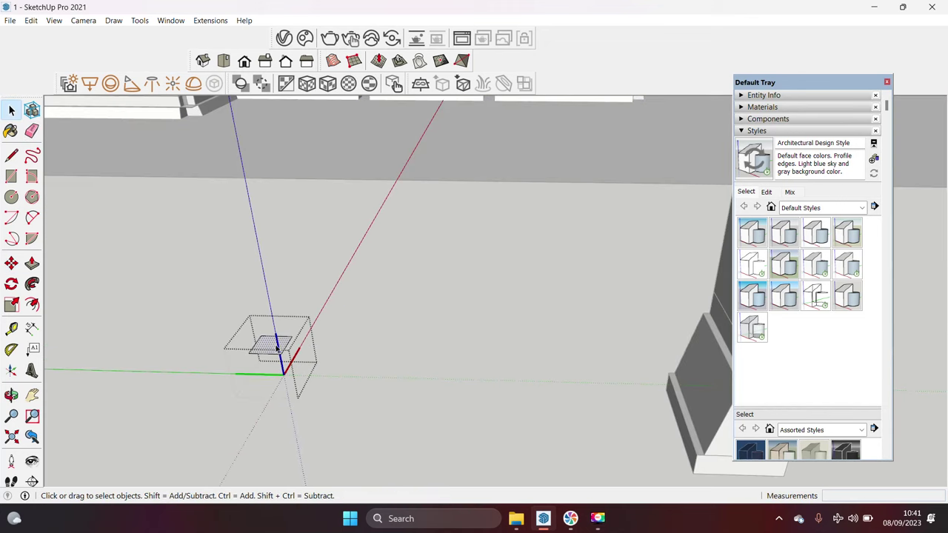
{"action": "key", "text": "space"}
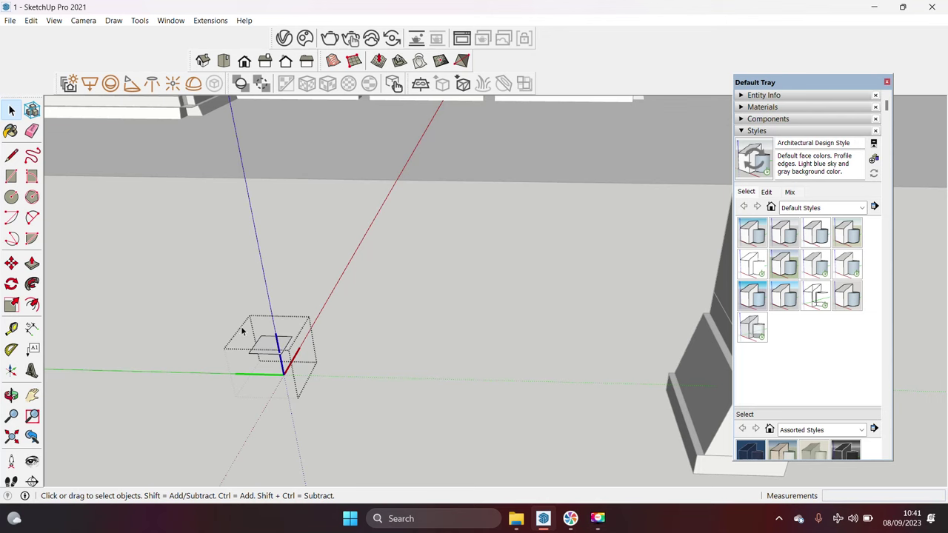
{"action": "left_click", "coordinate": [305, 377]}
Step: Push/pull the square up into a new column and make it a group
{"action": "left_click", "coordinate": [328, 388]}
{"action": "key", "text": "space"}
{"action": "key", "text": "p"}
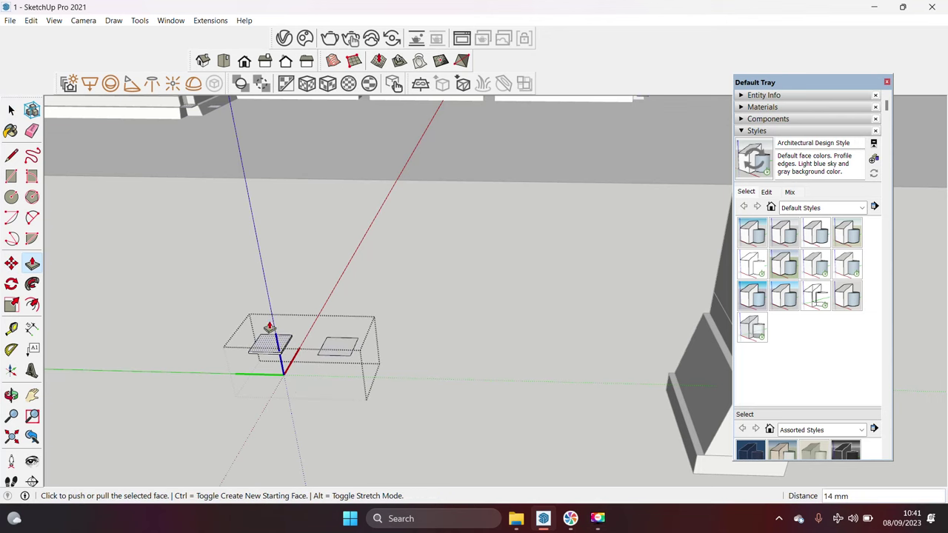
{"action": "left_click", "coordinate": [269, 328]}
{"action": "scroll", "coordinate": [285, 282], "scroll_direction": "up", "scroll_amount": 3}
{"action": "left_click", "coordinate": [337, 267]}
{"action": "key", "text": "space"}
{"action": "triple_click", "coordinate": [337, 266]}
{"action": "right_click", "coordinate": [338, 265]}
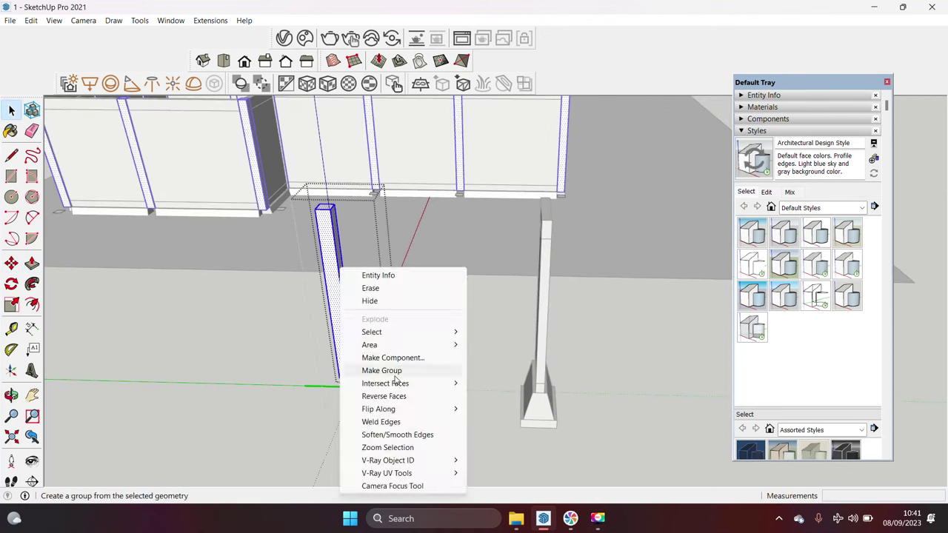
{"action": "left_click", "coordinate": [390, 370]}
Step: Move the small face into position under the new column
{"action": "left_click", "coordinate": [383, 369]}
{"action": "middle_click_drag", "start_coordinate": [392, 382], "coordinate": [370, 340]}
{"action": "key", "text": "m"}
{"action": "left_click", "coordinate": [360, 333]}
{"action": "key", "text": "space"}
{"action": "key", "text": "m"}
{"action": "scroll", "coordinate": [375, 347], "scroll_direction": "up", "scroll_amount": 3}
{"action": "middle_click_drag", "start_coordinate": [341, 325], "coordinate": [348, 159]}
{"action": "key", "text": "space"}
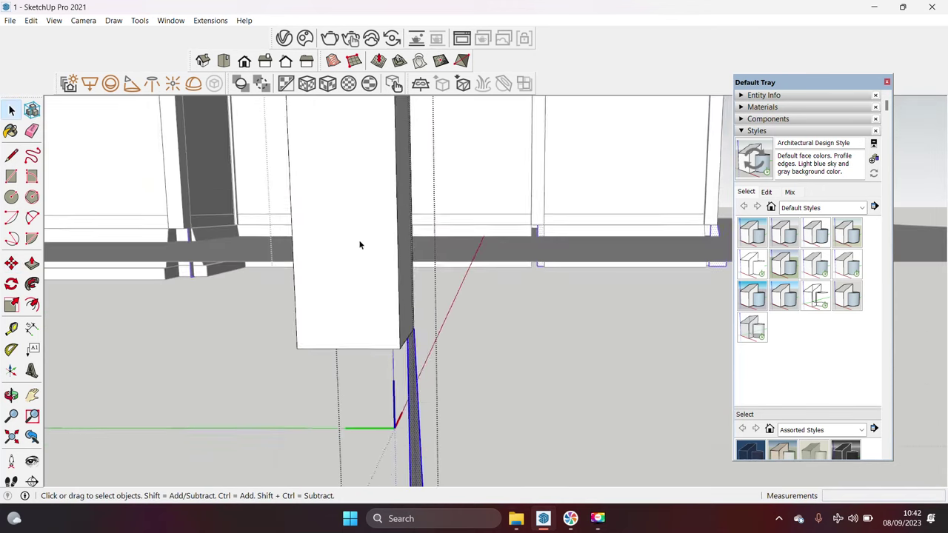
{"action": "scroll", "coordinate": [357, 338], "scroll_direction": "down", "scroll_amount": 1}
{"action": "scroll", "coordinate": [391, 383], "scroll_direction": "down", "scroll_amount": 2}
Step: Select the whole column base and group it
{"action": "mouse_move", "coordinate": [391, 382]}
{"action": "middle_mouse_down"}
{"action": "mouse_move", "coordinate": [434, 360]}
{"action": "mouse_move", "coordinate": [406, 328]}
{"action": "mouse_move", "coordinate": [376, 321]}
{"action": "middle_mouse_up"}
{"action": "triple_click", "coordinate": [376, 320]}
{"action": "right_click", "coordinate": [377, 321]}
{"action": "left_click", "coordinate": [414, 186]}
{"action": "mouse_move", "coordinate": [414, 186]}
{"action": "middle_mouse_down"}
{"action": "mouse_move", "coordinate": [518, 241]}
{"action": "mouse_move", "coordinate": [391, 313]}
{"action": "middle_mouse_up"}
Step: Box-select the new column and move it into place on the footing base
{"action": "left_click_drag", "start_coordinate": [309, 160], "coordinate": [491, 281]}
{"action": "middle_click_drag", "start_coordinate": [491, 281], "coordinate": [381, 392]}
{"action": "scroll", "coordinate": [387, 345], "scroll_direction": "up", "scroll_amount": 3}
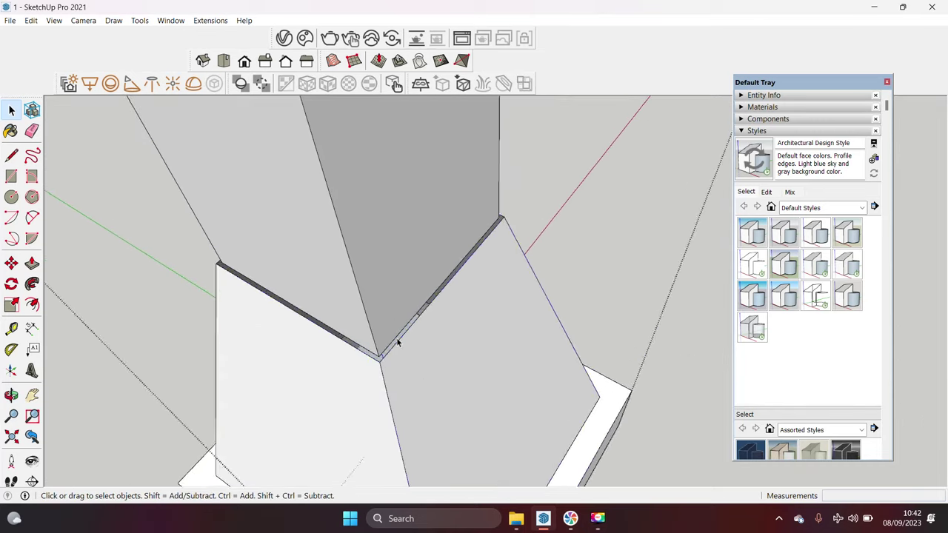
{"action": "scroll", "coordinate": [409, 353], "scroll_direction": "up", "scroll_amount": 2}
{"action": "key", "text": "space"}
{"action": "scroll", "coordinate": [374, 356], "scroll_direction": "down", "scroll_amount": 3}
{"action": "mouse_move", "coordinate": [374, 355]}
{"action": "middle_mouse_down"}
{"action": "mouse_move", "coordinate": [414, 334]}
{"action": "mouse_move", "coordinate": [627, 294]}
{"action": "middle_mouse_up"}
{"action": "left_click_drag", "start_coordinate": [469, 252], "coordinate": [631, 355]}
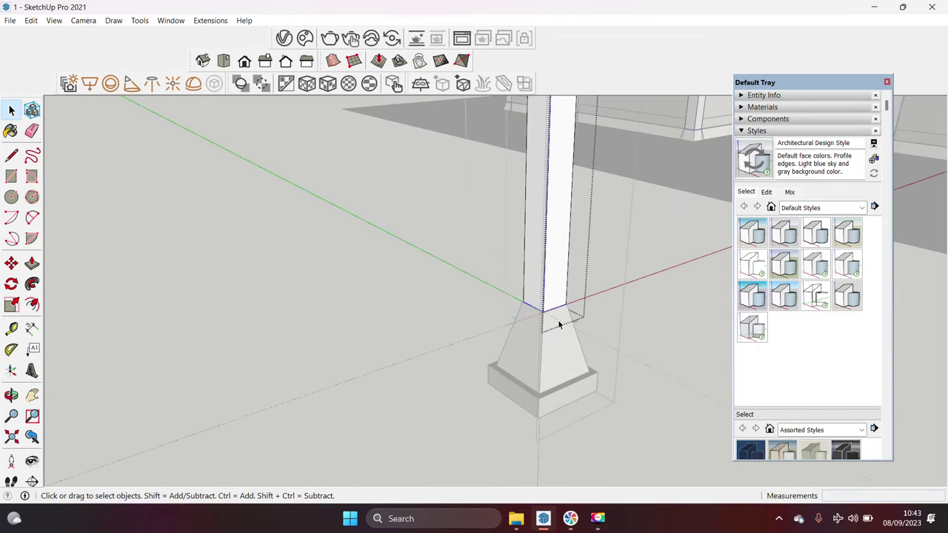
{"action": "left_click", "coordinate": [535, 172]}
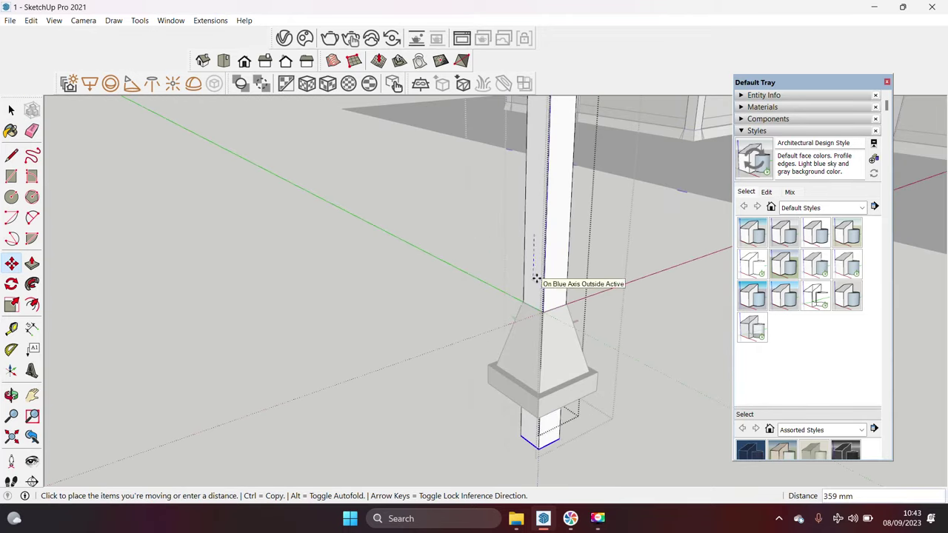
{"action": "left_click", "coordinate": [533, 276]}
{"action": "key", "text": "space"}
Step: Close the footing base's top outline into a face
{"action": "middle_click_drag", "start_coordinate": [544, 402], "coordinate": [544, 360]}
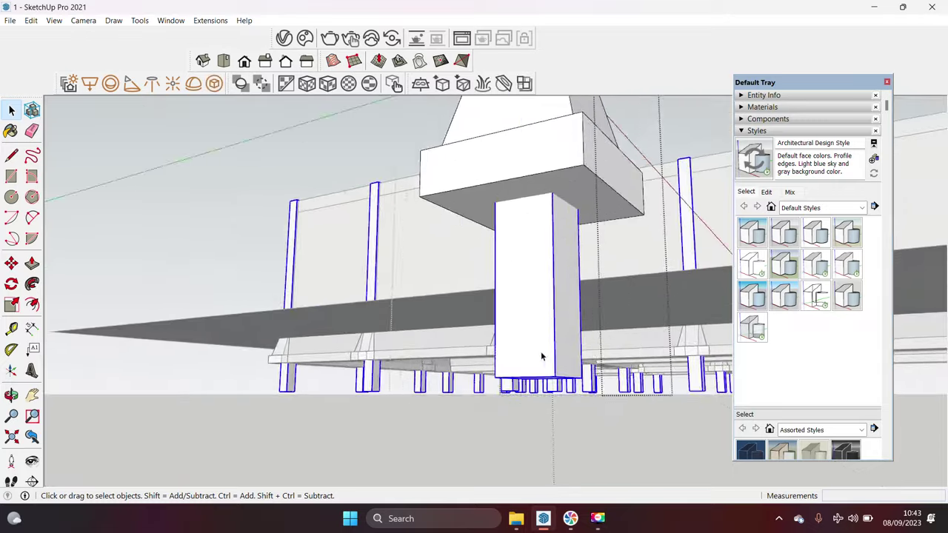
{"action": "scroll", "coordinate": [524, 362], "scroll_direction": "up", "scroll_amount": 3}
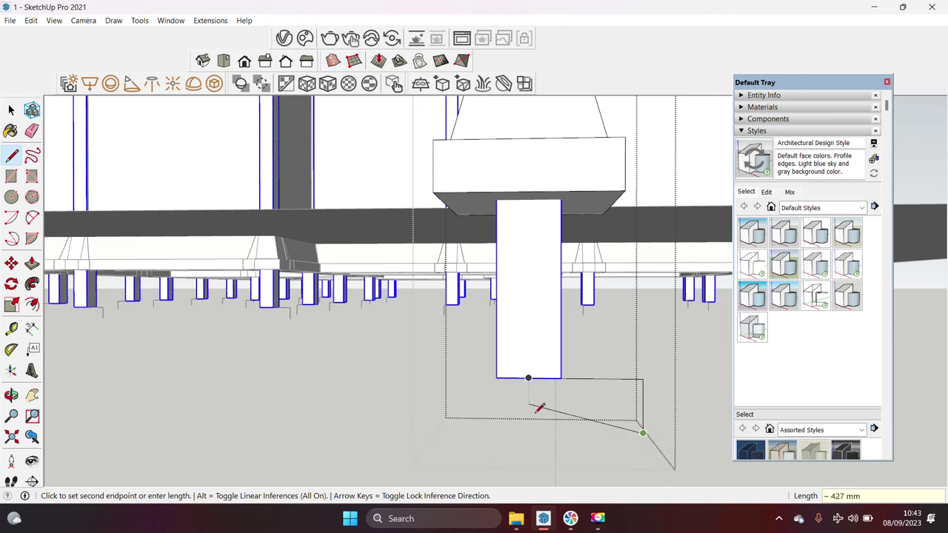
{"action": "key", "text": "space"}
{"action": "mouse_move", "coordinate": [646, 378]}
{"action": "middle_mouse_down"}
{"action": "mouse_move", "coordinate": [635, 321]}
{"action": "mouse_move", "coordinate": [621, 330]}
{"action": "middle_mouse_up"}
{"action": "key", "text": "space"}
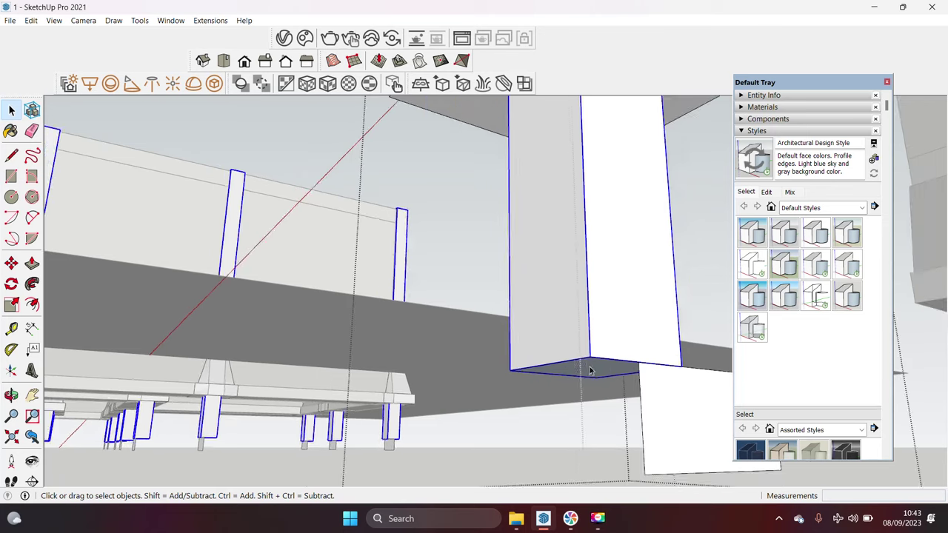
{"action": "middle_click_drag", "start_coordinate": [599, 360], "coordinate": [479, 398]}
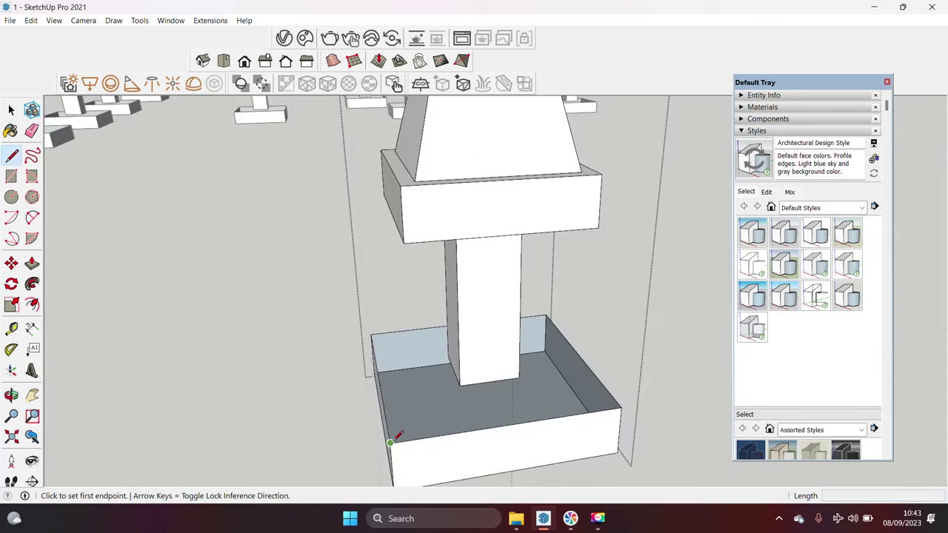
{"action": "left_click", "coordinate": [615, 408]}
{"action": "key", "text": "space"}
Step: Sweep the profile around the base's top face with Follow Me into a tapered cap
{"action": "middle_click_drag", "start_coordinate": [559, 402], "coordinate": [569, 370]}
{"action": "left_click", "coordinate": [569, 371]}
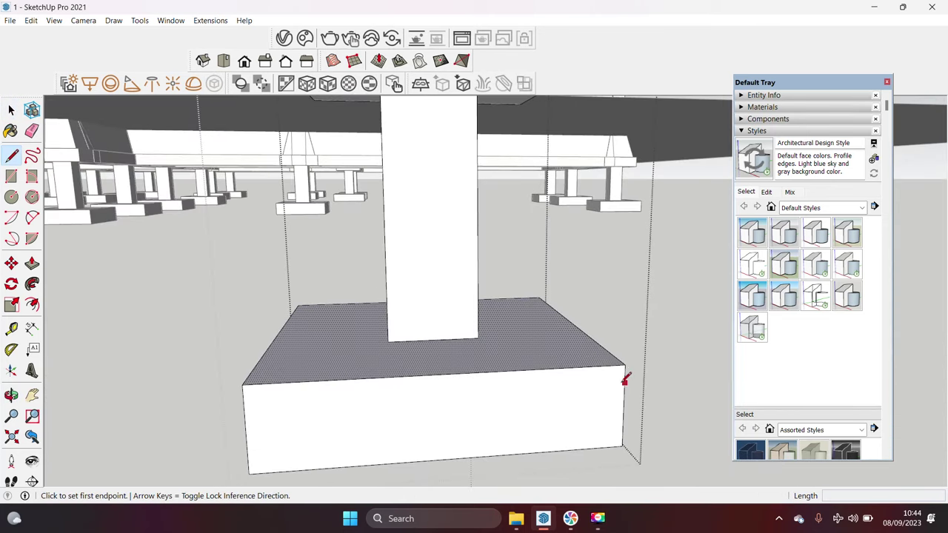
{"action": "left_click", "coordinate": [585, 377]}
{"action": "key", "text": "space"}
{"action": "scroll", "coordinate": [470, 375], "scroll_direction": "down", "scroll_amount": 3}
{"action": "middle_click_drag", "start_coordinate": [470, 375], "coordinate": [385, 360]}
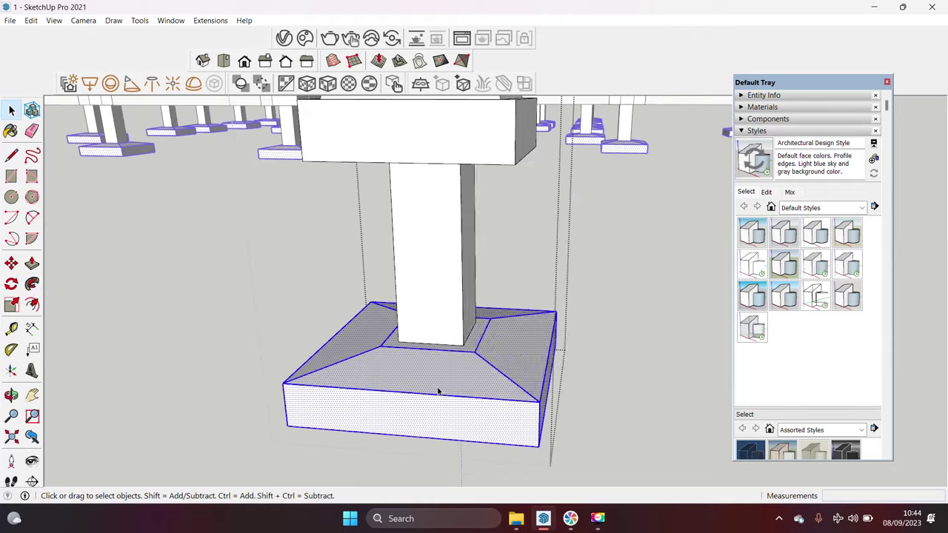
{"action": "scroll", "coordinate": [398, 393], "scroll_direction": "down", "scroll_amount": 3}
{"action": "scroll", "coordinate": [398, 392], "scroll_direction": "down", "scroll_amount": 3}
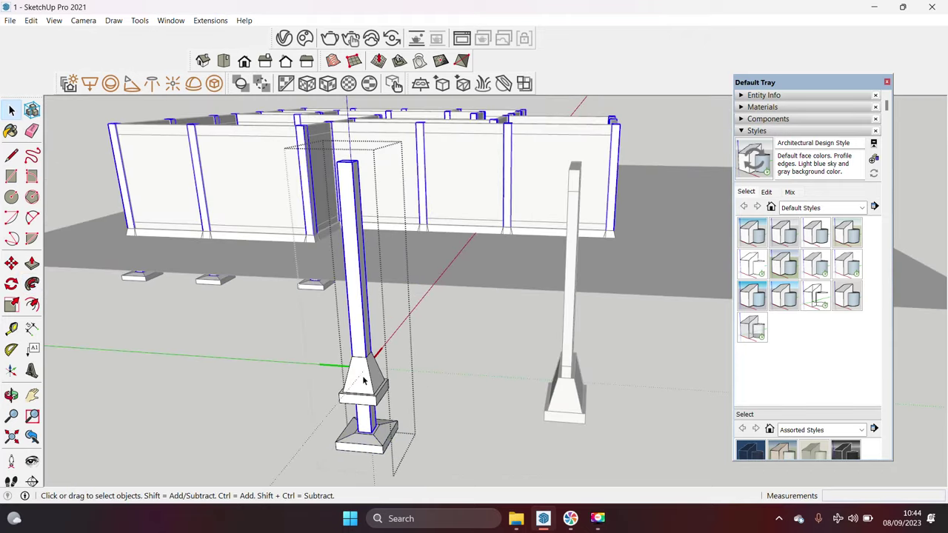
Step: Select the wall enclosure group and explode it
{"action": "left_click", "coordinate": [556, 300]}
{"action": "mouse_move", "coordinate": [398, 392]}
{"action": "middle_mouse_down"}
{"action": "mouse_move", "coordinate": [556, 300]}
{"action": "mouse_move", "coordinate": [525, 273]}
{"action": "mouse_move", "coordinate": [543, 214]}
{"action": "middle_mouse_up"}
{"action": "left_click", "coordinate": [556, 300]}
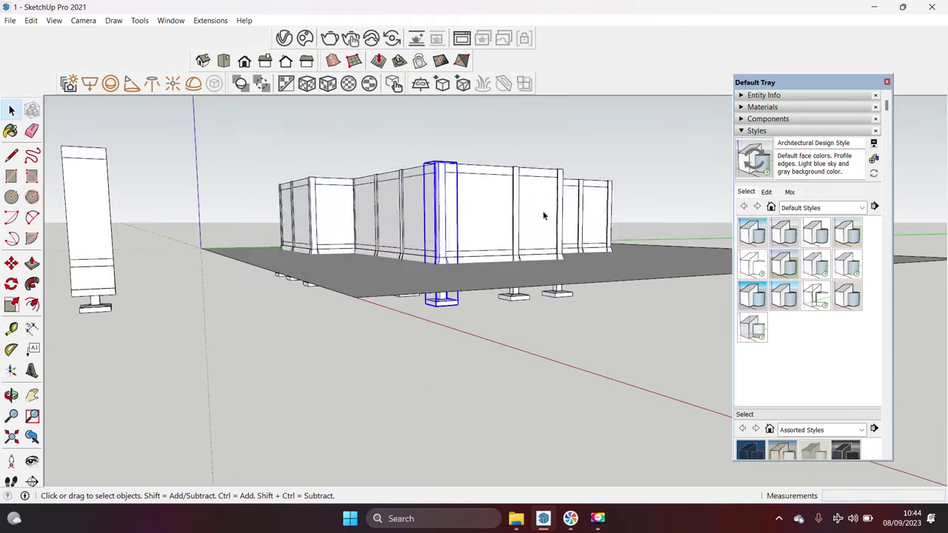
{"action": "right_click", "coordinate": [478, 214]}
{"action": "left_click", "coordinate": [514, 276]}
Step: Delete the right-hand room's wall faces to leave the open frame
{"action": "middle_click_drag", "start_coordinate": [448, 224], "coordinate": [568, 267]}
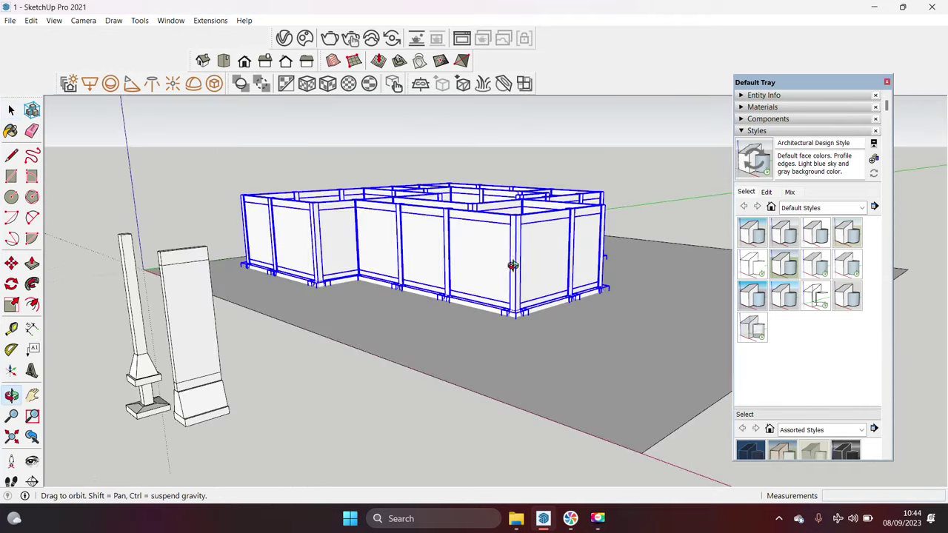
{"action": "scroll", "coordinate": [568, 266], "scroll_direction": "up", "scroll_amount": 3}
{"action": "left_click", "coordinate": [554, 251]}
{"action": "scroll", "coordinate": [428, 331], "scroll_direction": "up", "scroll_amount": 2}
{"action": "key", "text": "Delete"}
{"action": "left_click", "coordinate": [339, 341]}
{"action": "key", "text": "Delete"}
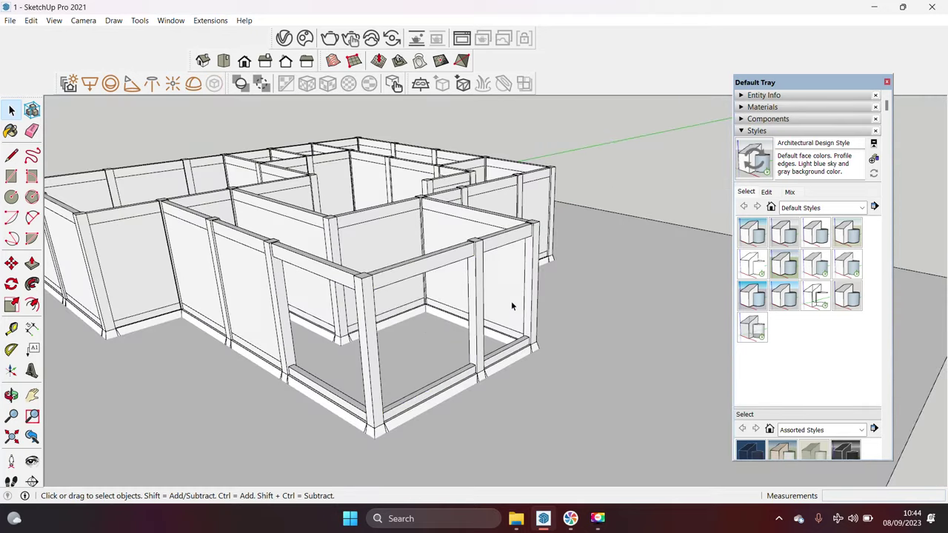
{"action": "mouse_move", "coordinate": [510, 300]}
{"action": "middle_mouse_down"}
{"action": "mouse_move", "coordinate": [354, 338]}
{"action": "mouse_move", "coordinate": [500, 312]}
{"action": "middle_mouse_up"}
{"action": "key", "text": "Delete"}
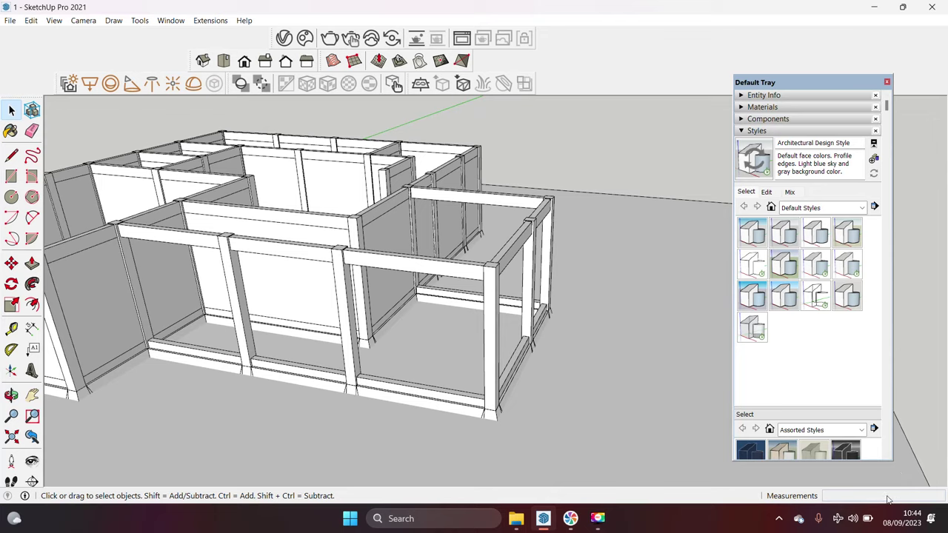
{"action": "middle_click_drag", "start_coordinate": [651, 444], "coordinate": [533, 407]}
Step: Select the right room's posts and beams from a parallel-projection top view
{"action": "left_click", "coordinate": [224, 60]}
{"action": "left_click", "coordinate": [84, 21]}
{"action": "left_click", "coordinate": [104, 83]}
{"action": "scroll", "coordinate": [444, 245], "scroll_direction": "up", "scroll_amount": 2}
{"action": "left_click_drag", "start_coordinate": [614, 380], "coordinate": [469, 254]}
{"action": "left_click", "coordinate": [84, 21]}
{"action": "left_click", "coordinate": [106, 91]}
{"action": "middle_click_drag", "start_coordinate": [296, 296], "coordinate": [311, 222]}
{"action": "scroll", "coordinate": [238, 222], "scroll_direction": "up", "scroll_amount": 3}
{"action": "scroll", "coordinate": [253, 211], "scroll_direction": "up", "scroll_amount": 2}
Step: Move the selected posts and beams 200 mm
{"action": "key", "text": "m"}
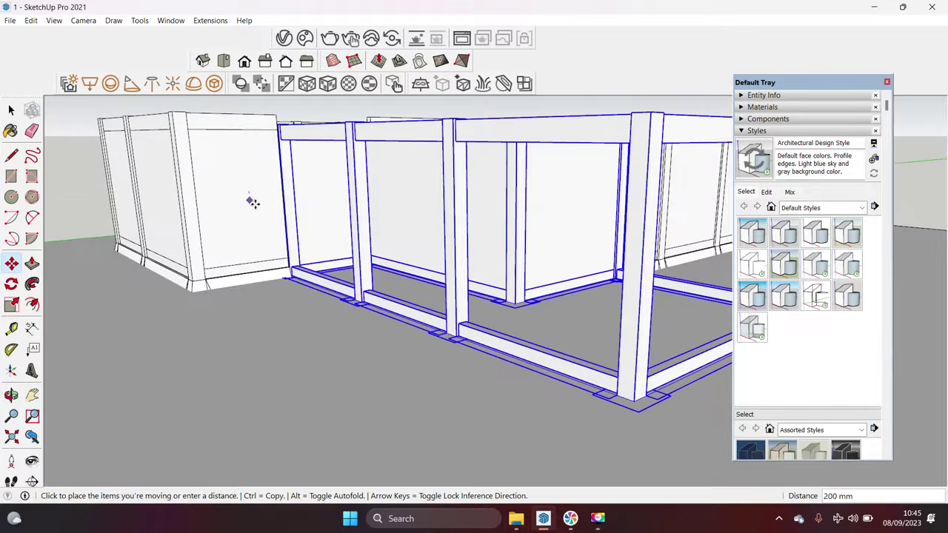
{"action": "key", "text": "Return"}
{"action": "key", "text": "space"}
{"action": "middle_click_drag", "start_coordinate": [318, 200], "coordinate": [321, 271]}
{"action": "scroll", "coordinate": [312, 310], "scroll_direction": "up", "scroll_amount": 3}
{"action": "scroll", "coordinate": [415, 253], "scroll_direction": "down", "scroll_amount": 3}
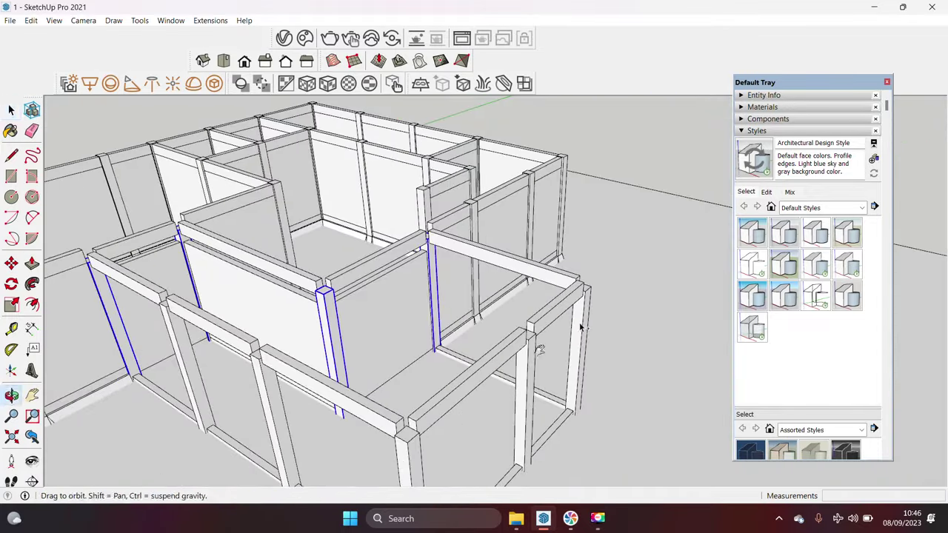
{"action": "middle_click_drag", "start_coordinate": [414, 253], "coordinate": [480, 364]}
{"action": "scroll", "coordinate": [307, 308], "scroll_direction": "up", "scroll_amount": 2}
Step: Resize the selected wall panel with the Scale tool
{"action": "key", "text": "s"}
{"action": "left_click", "coordinate": [408, 236]}
{"action": "key", "text": "space"}
{"action": "middle_click_drag", "start_coordinate": [429, 230], "coordinate": [345, 264]}
{"action": "scroll", "coordinate": [292, 260], "scroll_direction": "up", "scroll_amount": 3}
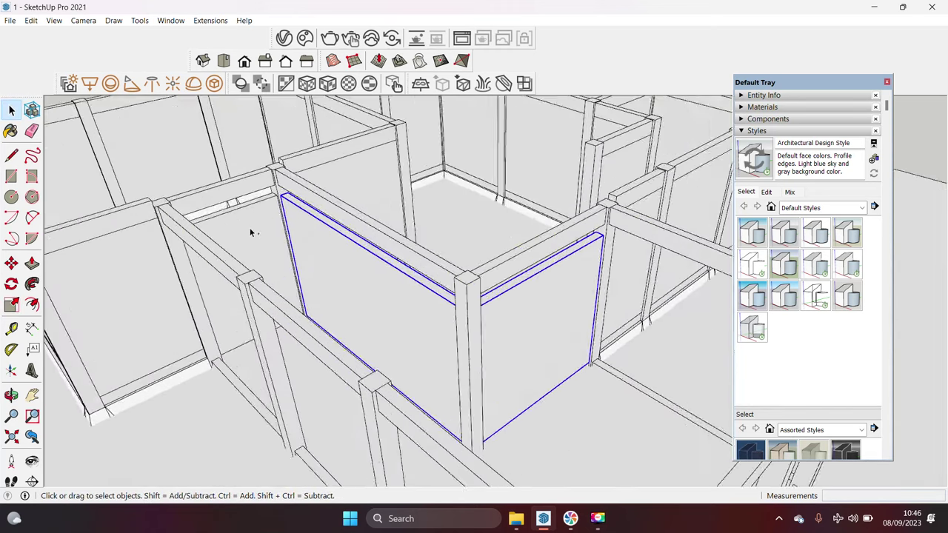
{"action": "middle_click_drag", "start_coordinate": [252, 228], "coordinate": [370, 200]}
{"action": "scroll", "coordinate": [348, 244], "scroll_direction": "down", "scroll_amount": 3}
{"action": "scroll", "coordinate": [311, 318], "scroll_direction": "down", "scroll_amount": 2}
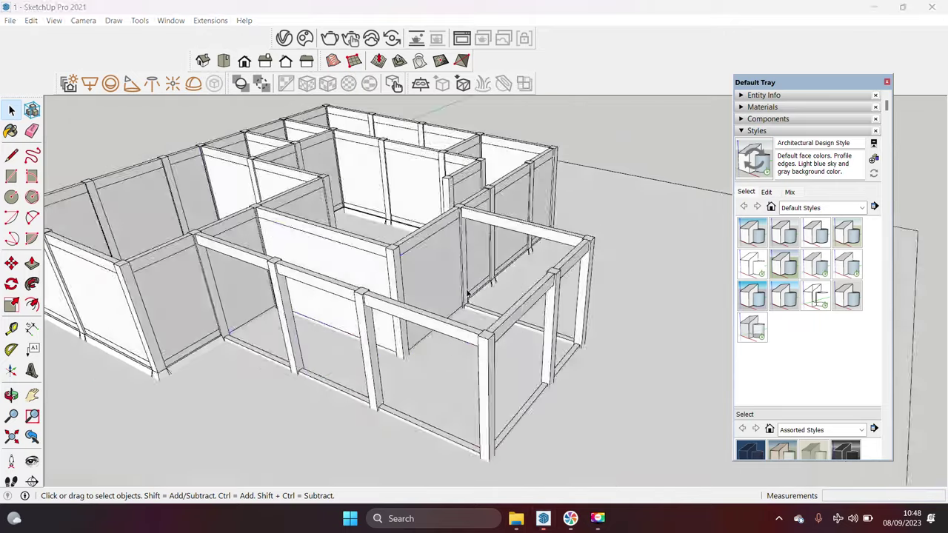
{"action": "scroll", "coordinate": [293, 358], "scroll_direction": "down", "scroll_amount": 2}
{"action": "left_click", "coordinate": [378, 449]}
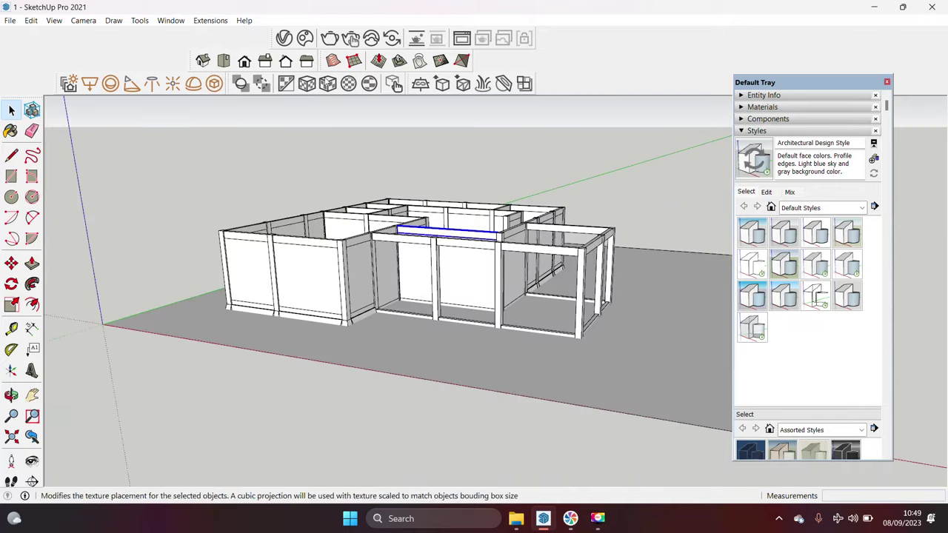
Step: In front two-point perspective, select the walls and frame and hide them
{"action": "left_click", "coordinate": [245, 62]}
{"action": "left_click", "coordinate": [83, 20]}
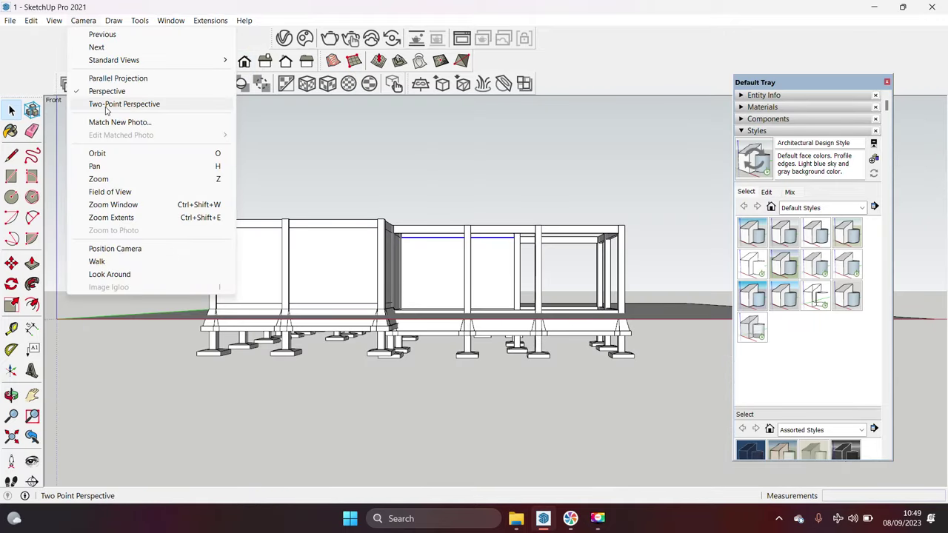
{"action": "left_click", "coordinate": [107, 105]}
{"action": "left_click_drag", "start_coordinate": [709, 331], "coordinate": [709, 330]}
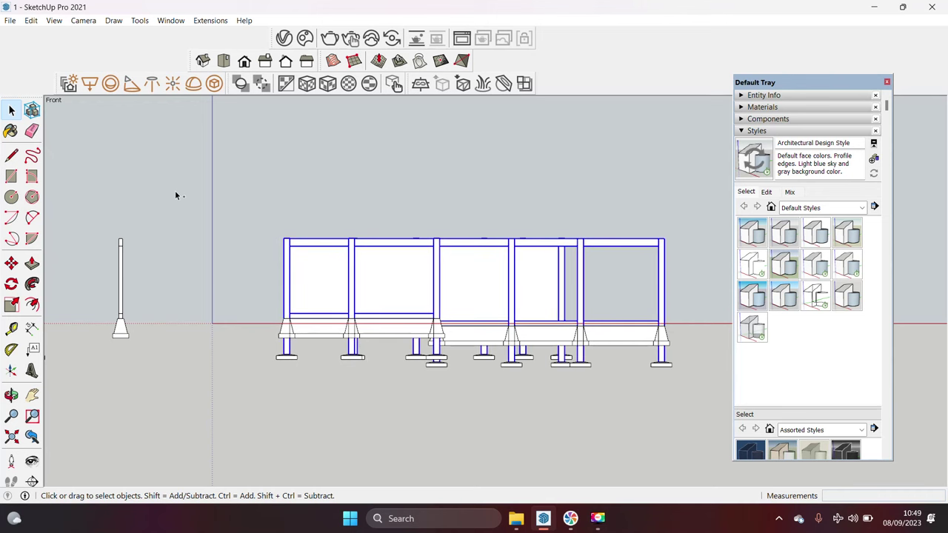
{"action": "right_click", "coordinate": [406, 277]}
{"action": "left_click", "coordinate": [455, 259]}
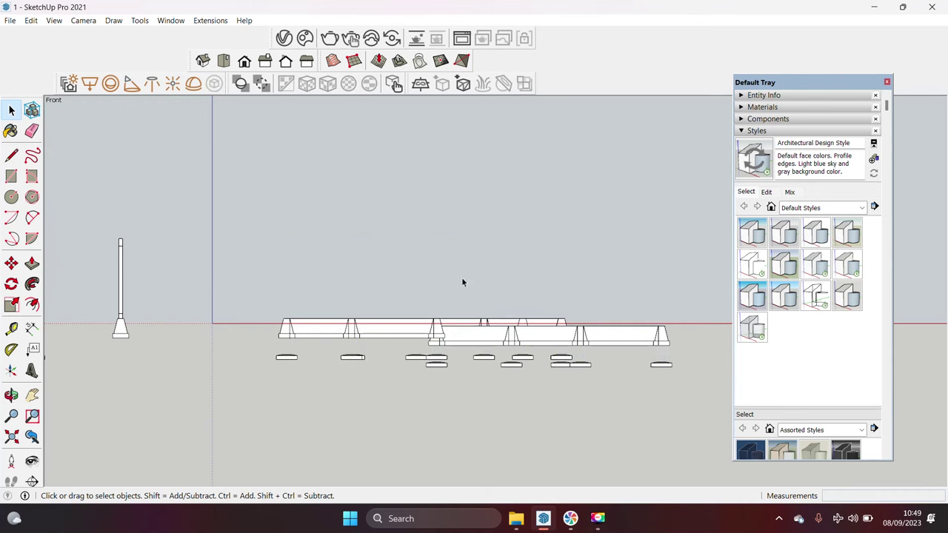
Step: Return to full perspective and hide the ground face
{"action": "middle_click_drag", "start_coordinate": [478, 303], "coordinate": [493, 356]}
{"action": "left_click", "coordinate": [83, 20]}
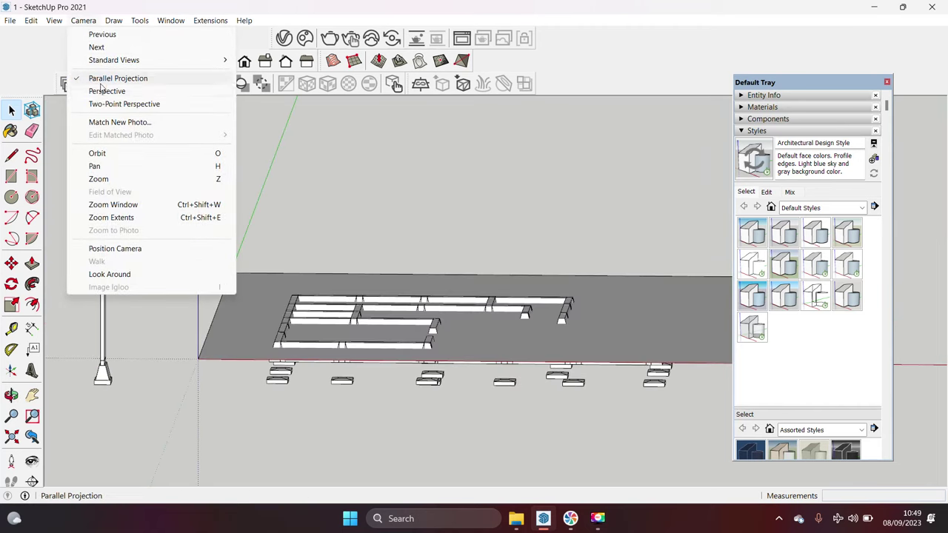
{"action": "left_click", "coordinate": [104, 91]}
{"action": "middle_click_drag", "start_coordinate": [250, 183], "coordinate": [423, 349]}
{"action": "right_click", "coordinate": [615, 271]}
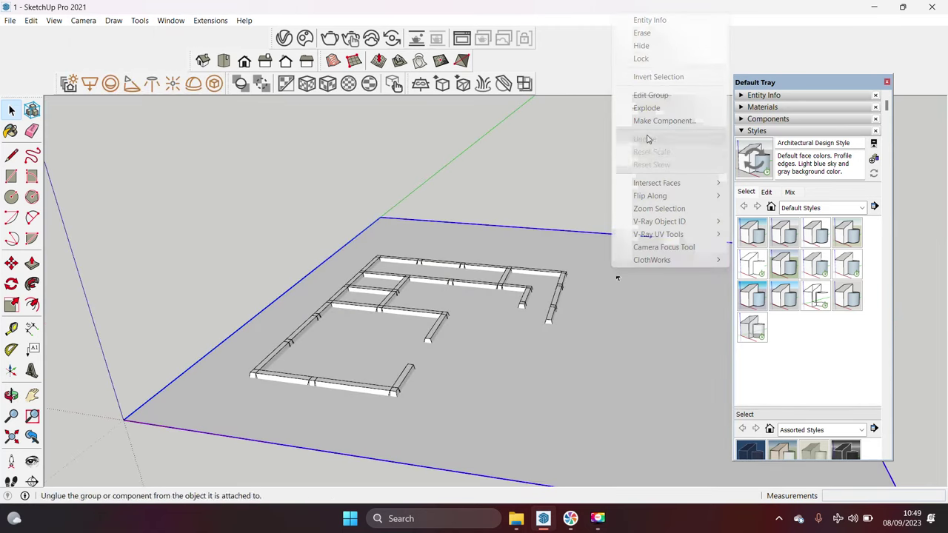
{"action": "left_click", "coordinate": [641, 46]}
{"action": "middle_click_drag", "start_coordinate": [585, 311], "coordinate": [520, 164]}
{"action": "middle_click_drag", "start_coordinate": [374, 203], "coordinate": [22, 398]}
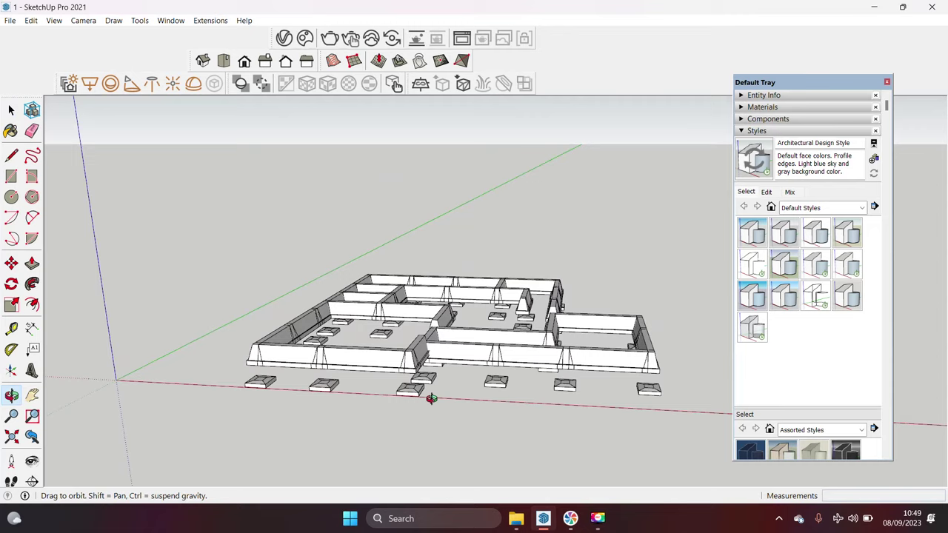
Step: Inspect the foundation beams in front parallel view, then perspective, using their context menu
{"action": "left_click", "coordinate": [244, 61]}
{"action": "left_click", "coordinate": [83, 20]}
{"action": "left_click", "coordinate": [104, 79]}
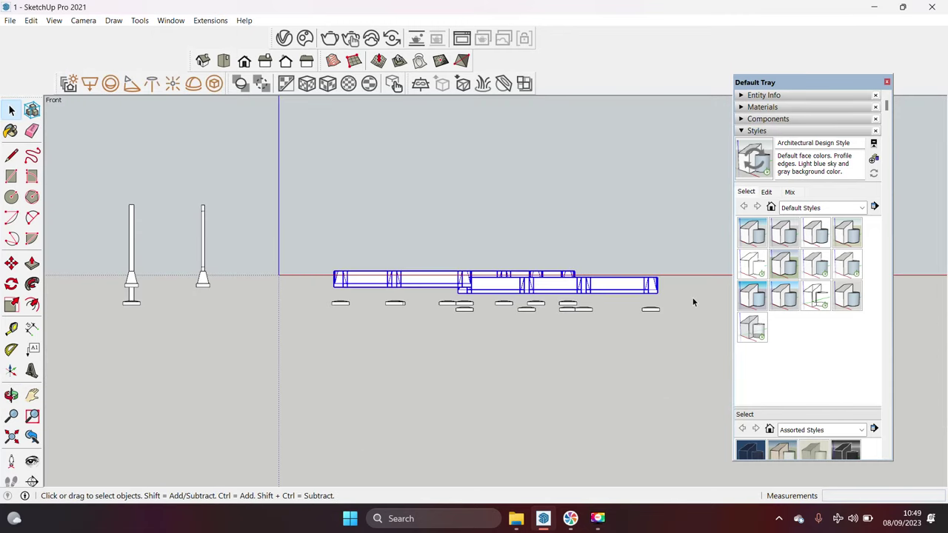
{"action": "left_click", "coordinate": [83, 20]}
{"action": "left_click", "coordinate": [104, 93]}
{"action": "mouse_move", "coordinate": [649, 259]}
{"action": "middle_mouse_down"}
{"action": "mouse_move", "coordinate": [346, 423]}
{"action": "mouse_move", "coordinate": [408, 97]}
{"action": "middle_mouse_up"}
{"action": "right_click", "coordinate": [408, 97]}
{"action": "left_click", "coordinate": [444, 271]}
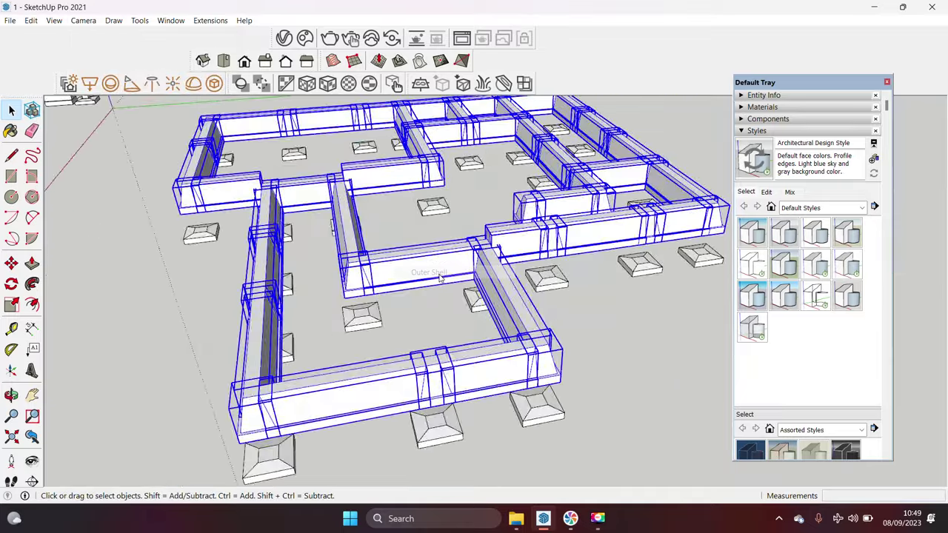
{"action": "mouse_move", "coordinate": [442, 284]}
{"action": "middle_mouse_down"}
{"action": "mouse_move", "coordinate": [328, 415]}
{"action": "mouse_move", "coordinate": [392, 269]}
{"action": "mouse_move", "coordinate": [598, 281]}
{"action": "mouse_move", "coordinate": [394, 286]}
{"action": "middle_mouse_up"}
Step: Open the foundation group for editing and unhide all hidden parts
{"action": "double_click", "coordinate": [465, 277]}
{"action": "scroll", "coordinate": [465, 275], "scroll_direction": "up", "scroll_amount": 2}
{"action": "scroll", "coordinate": [464, 277], "scroll_direction": "down", "scroll_amount": 3}
{"action": "middle_click_drag", "start_coordinate": [463, 277], "coordinate": [251, 278]}
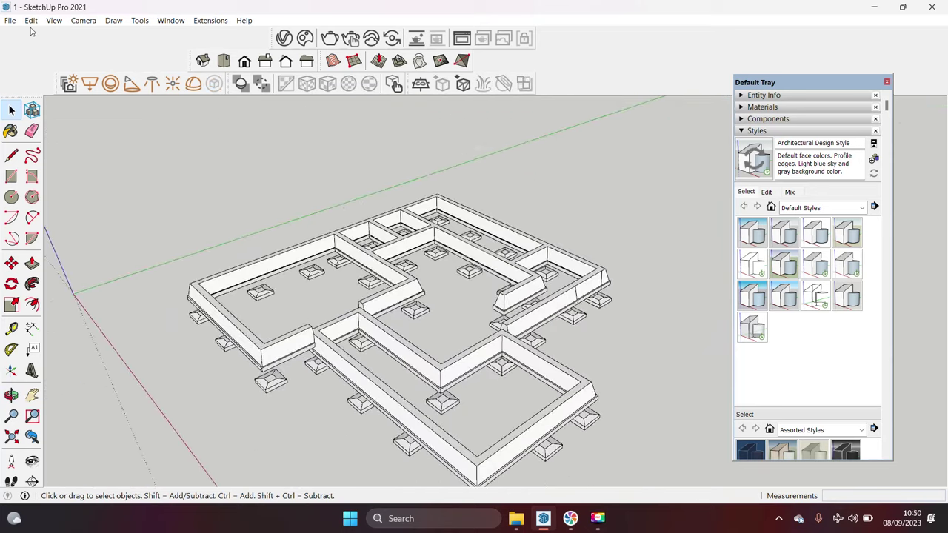
{"action": "left_click", "coordinate": [31, 21]}
{"action": "left_click", "coordinate": [247, 234]}
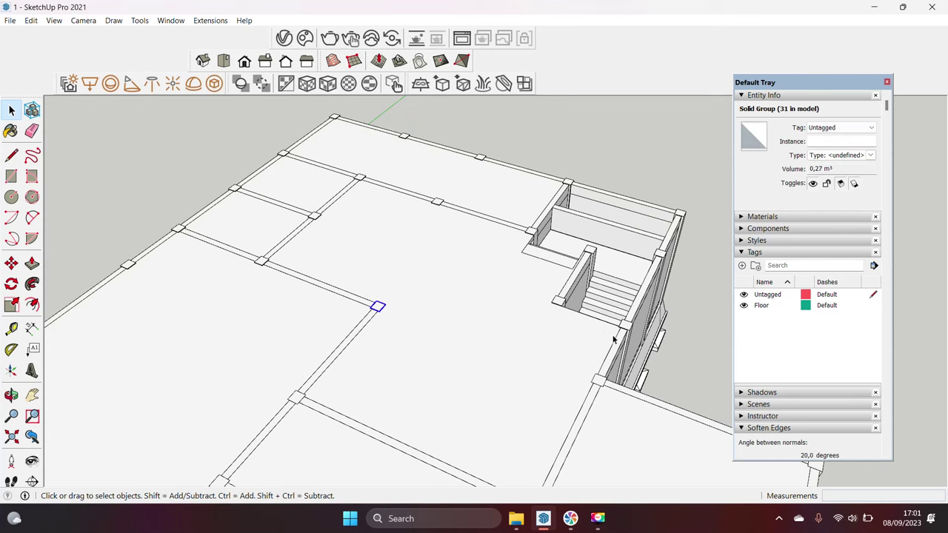
Step: Select the short column posts around the stair opening
{"action": "scroll", "coordinate": [600, 334], "scroll_direction": "up", "scroll_amount": 2}
{"action": "scroll", "coordinate": [577, 330], "scroll_direction": "up", "scroll_amount": 1}
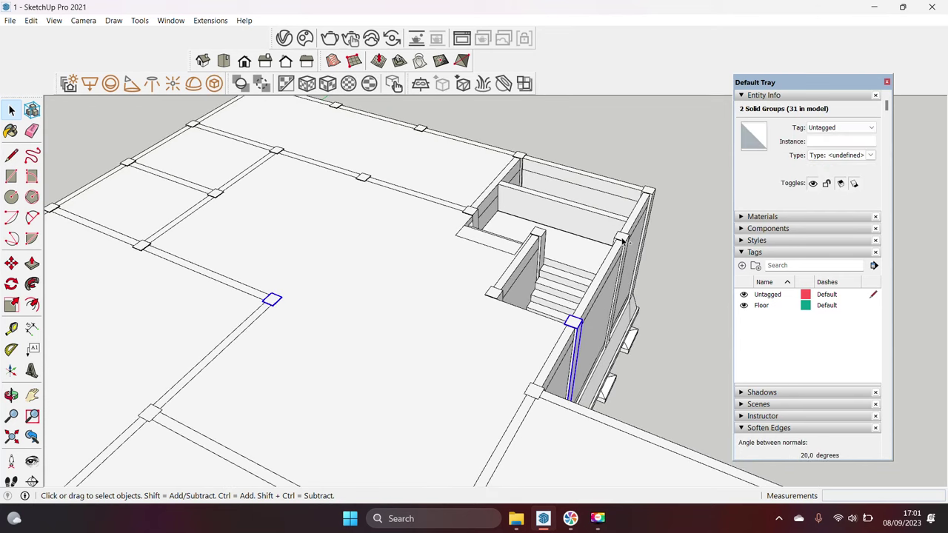
{"action": "left_click", "coordinate": [649, 194], "text": "ctrl"}
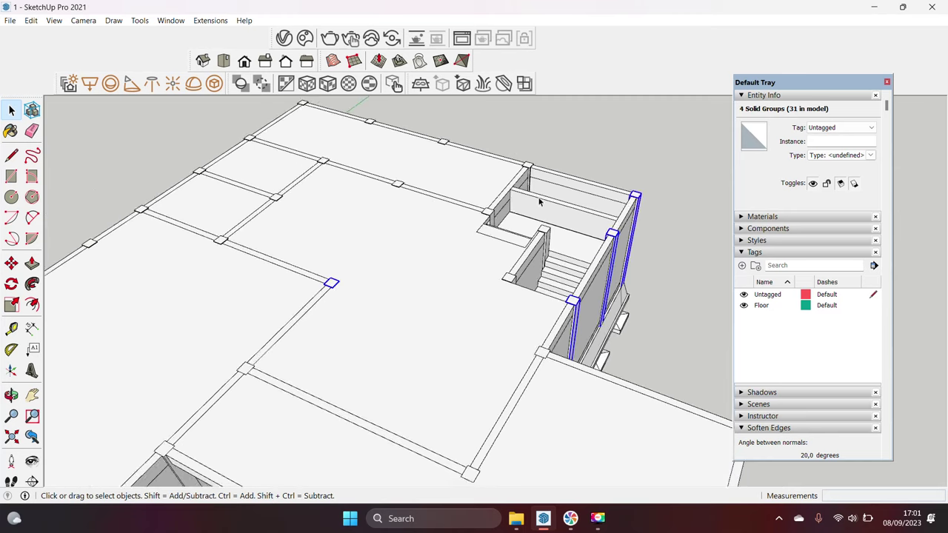
{"action": "middle_click_drag", "start_coordinate": [649, 194], "coordinate": [508, 252]}
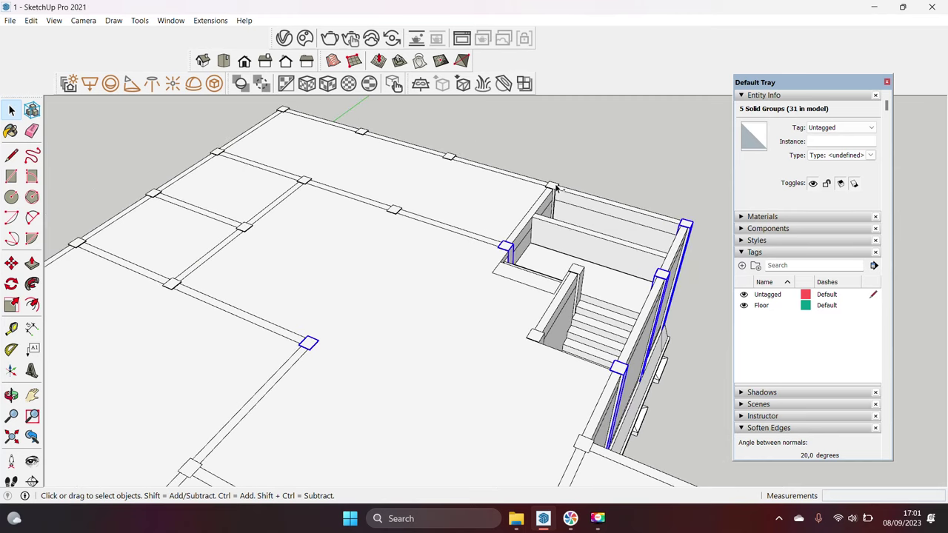
{"action": "left_click", "coordinate": [536, 196], "text": "ctrl"}
{"action": "scroll", "coordinate": [408, 199], "scroll_direction": "up", "scroll_amount": 1}
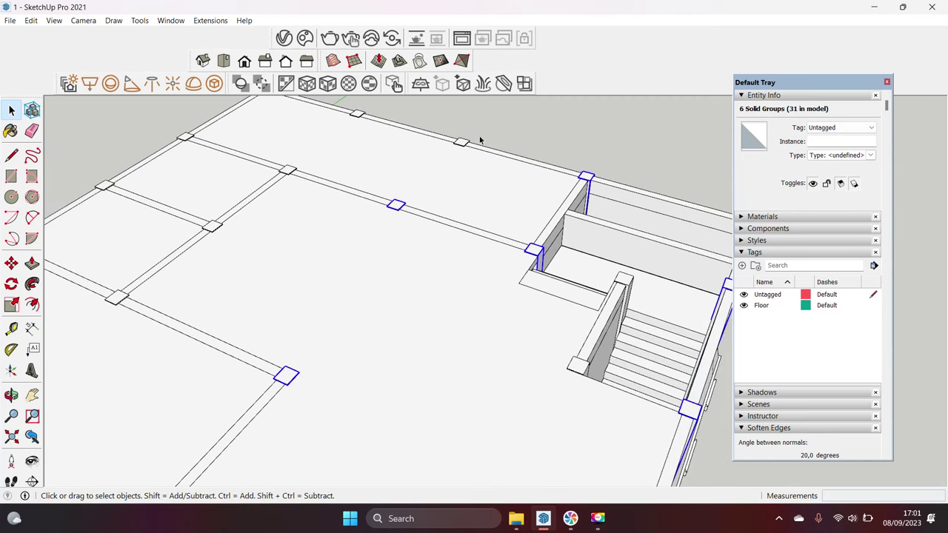
{"action": "middle_click_drag", "start_coordinate": [372, 157], "coordinate": [395, 189], "text": "shift"}
{"action": "left_click", "coordinate": [396, 189], "text": "ctrl"}
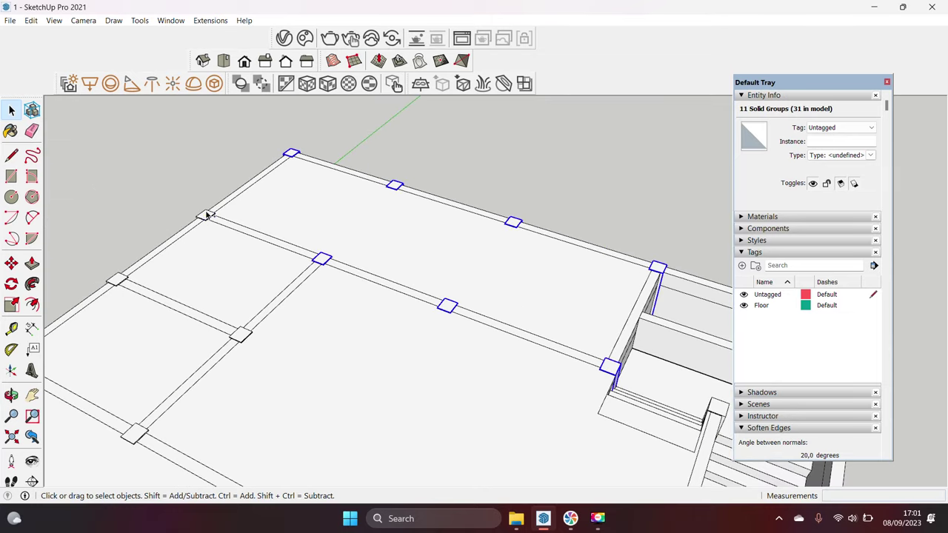
{"action": "left_click", "coordinate": [241, 337], "text": "ctrl"}
{"action": "scroll", "coordinate": [224, 328], "scroll_direction": "down", "scroll_amount": 2}
{"action": "scroll", "coordinate": [288, 229], "scroll_direction": "up", "scroll_amount": 2}
{"action": "scroll", "coordinate": [185, 250], "scroll_direction": "up", "scroll_amount": 1}
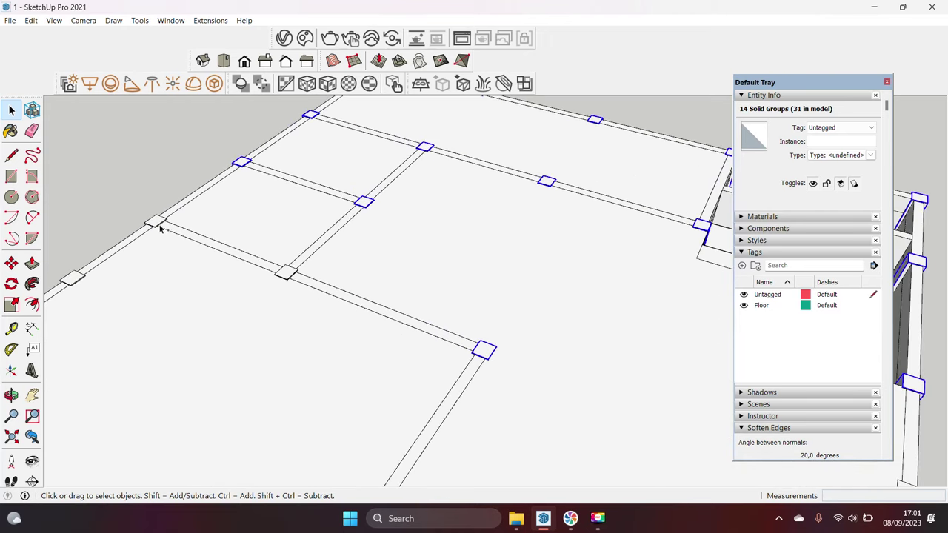
{"action": "left_click", "coordinate": [272, 273], "text": "ctrl"}
{"action": "scroll", "coordinate": [333, 231], "scroll_direction": "down", "scroll_amount": 3}
Step: Scale the selected posts upward into tall columns (Blue Scale about 1.58)
{"action": "key", "text": "s"}
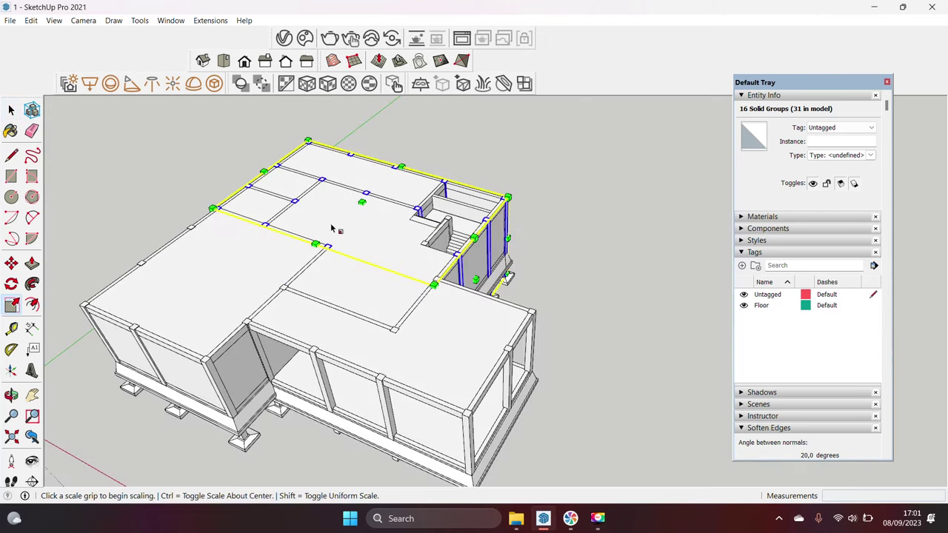
{"action": "left_click", "coordinate": [361, 202]}
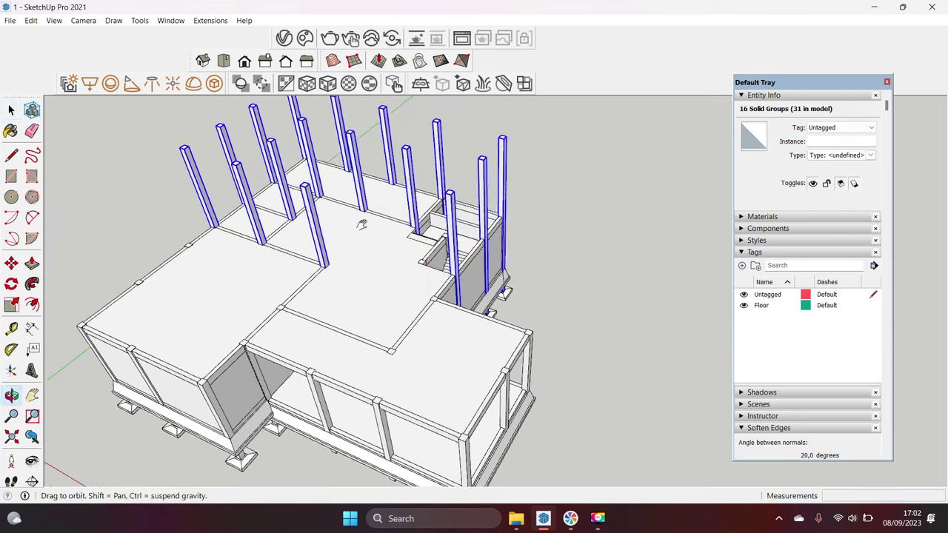
{"action": "key", "text": "Escape"}
{"action": "scroll", "coordinate": [363, 212], "scroll_direction": "up", "scroll_amount": 5}
{"action": "key", "text": "Escape"}
{"action": "middle_click_drag", "start_coordinate": [397, 358], "coordinate": [417, 362]}
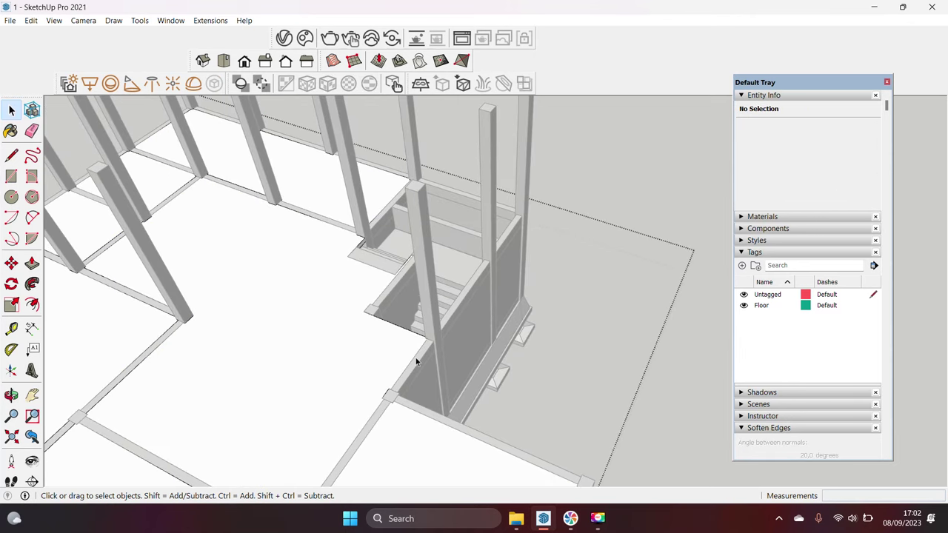
Step: Draw a rectangle strip along the stair-side slab edge
{"action": "left_click", "coordinate": [428, 356]}
{"action": "middle_click_drag", "start_coordinate": [429, 357], "coordinate": [575, 366]}
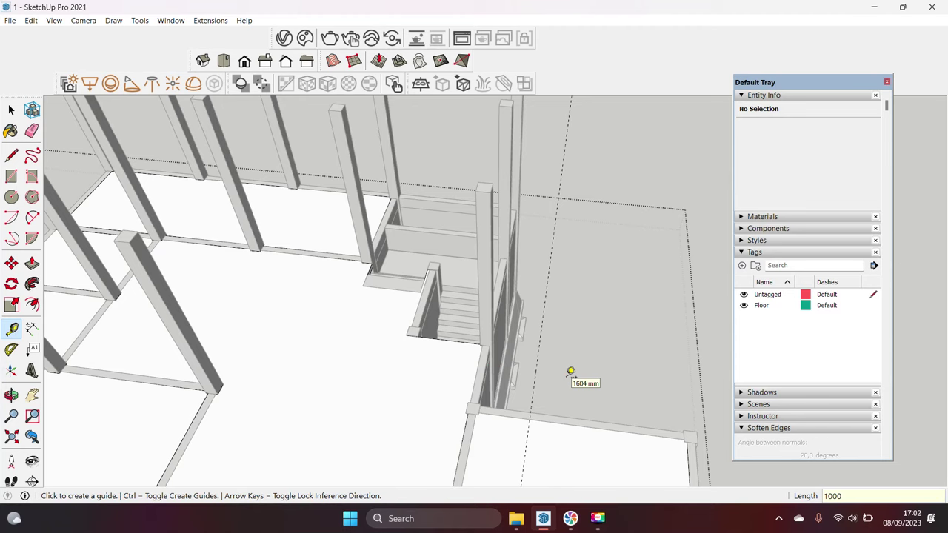
{"action": "key", "text": "r"}
{"action": "scroll", "coordinate": [545, 405], "scroll_direction": "up", "scroll_amount": 2}
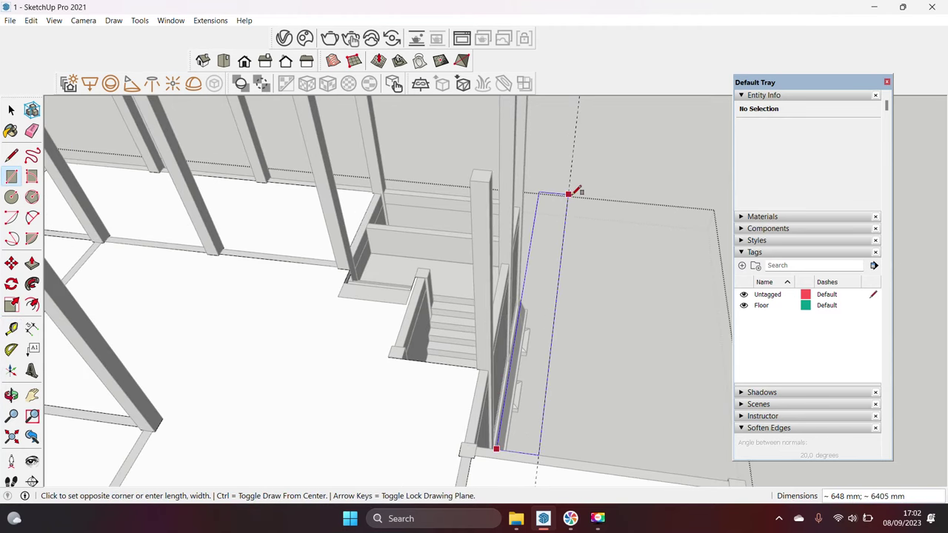
{"action": "left_click", "coordinate": [569, 193]}
{"action": "key", "text": "e"}
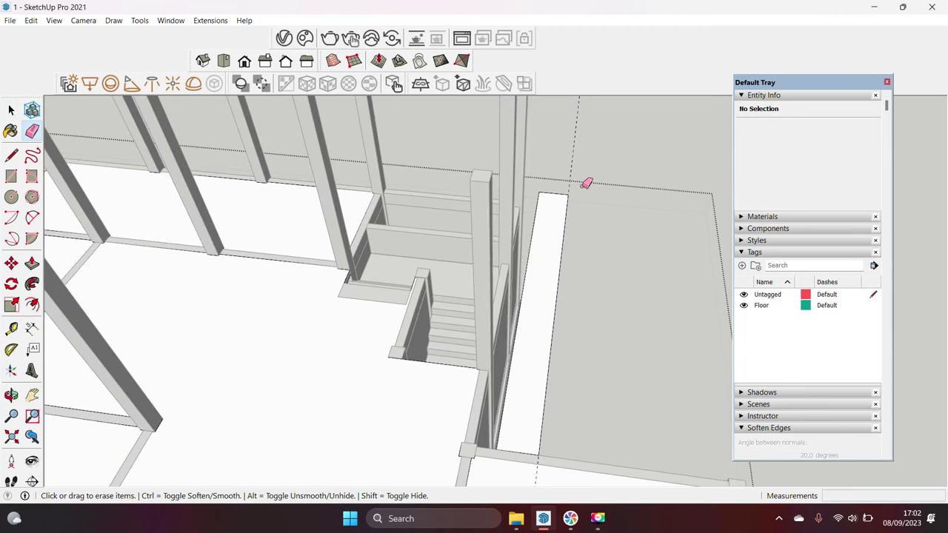
{"action": "left_click", "coordinate": [521, 355]}
{"action": "middle_click_drag", "start_coordinate": [520, 356], "coordinate": [456, 318]}
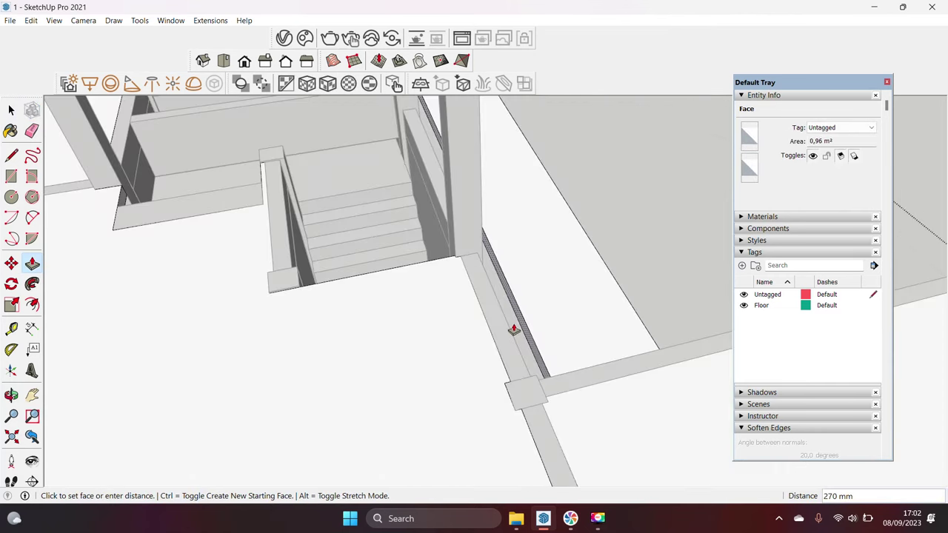
{"action": "mouse_move", "coordinate": [498, 327]}
{"action": "middle_mouse_down"}
{"action": "mouse_move", "coordinate": [439, 286]}
{"action": "mouse_move", "coordinate": [328, 239]}
{"action": "middle_mouse_up"}
Step: Extrude the strip into a thick slab and intersect it with the model
{"action": "key", "text": "p"}
{"action": "left_click", "coordinate": [474, 329]}
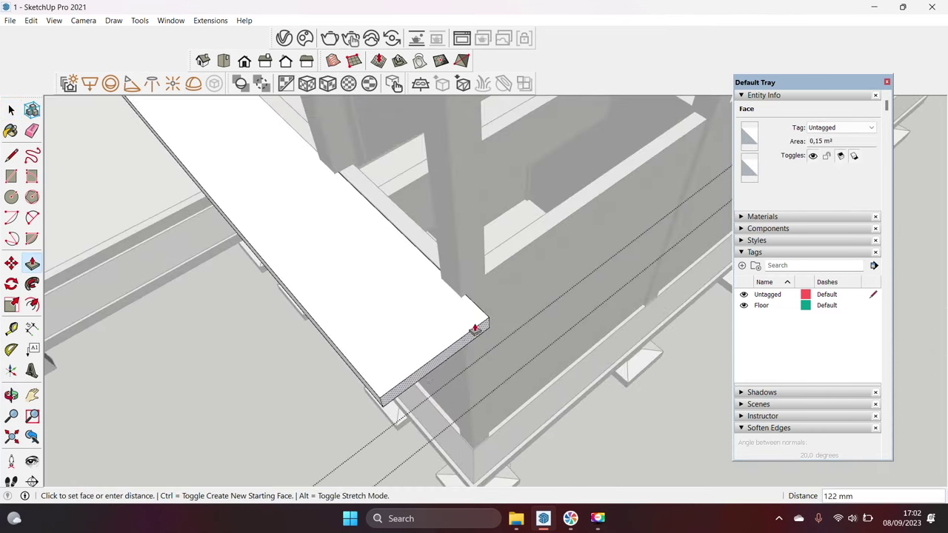
{"action": "middle_click_drag", "start_coordinate": [377, 307], "coordinate": [459, 320]}
{"action": "triple_click", "coordinate": [459, 320]}
{"action": "right_click", "coordinate": [455, 320]}
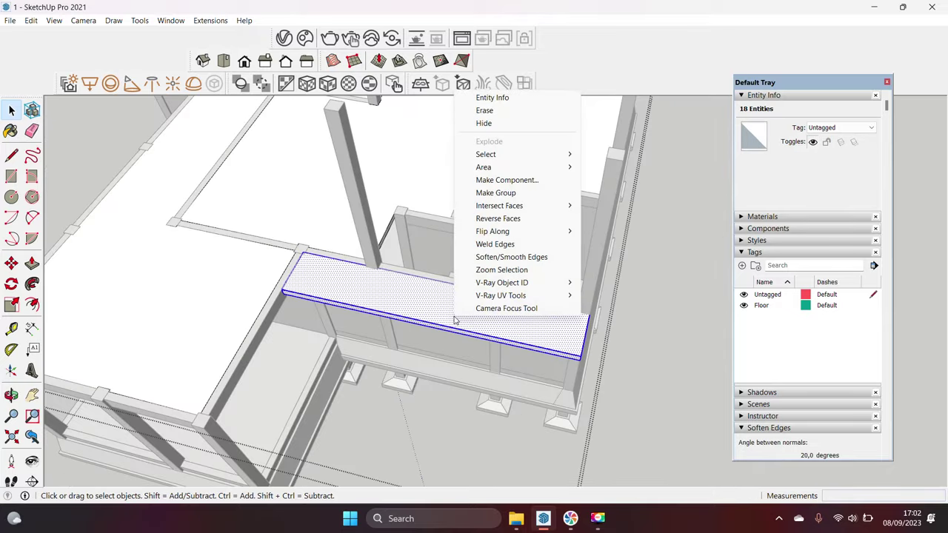
{"action": "left_click", "coordinate": [619, 205]}
Step: In Model Info, hide the rest of the model during component editing
{"action": "left_click", "coordinate": [170, 20]}
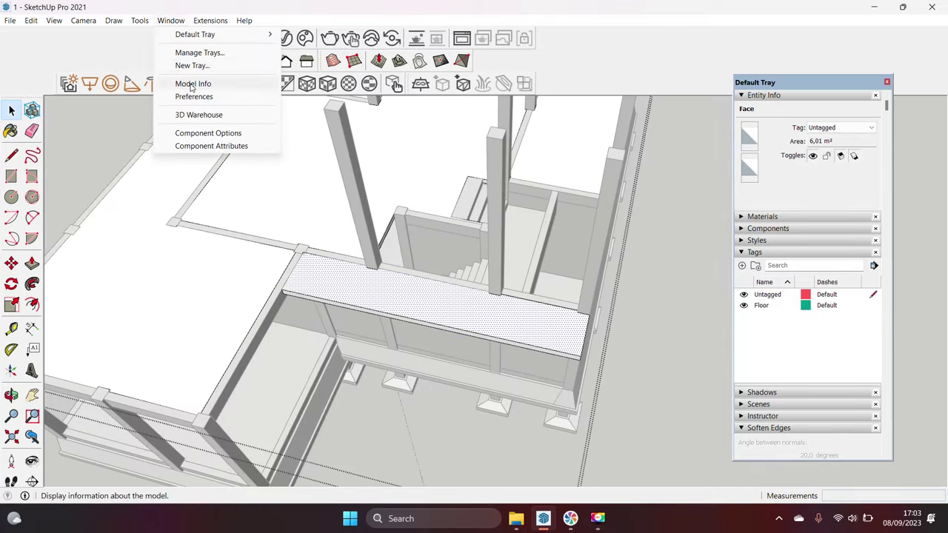
{"action": "left_click", "coordinate": [180, 100]}
{"action": "left_click", "coordinate": [458, 354]}
{"action": "left_click", "coordinate": [531, 267]}
Step: Select the new slab geometry and make it a group
{"action": "middle_click_drag", "start_coordinate": [570, 328], "coordinate": [328, 334]}
{"action": "mouse_move", "coordinate": [564, 361]}
{"action": "middle_mouse_down"}
{"action": "mouse_move", "coordinate": [362, 331]}
{"action": "mouse_move", "coordinate": [417, 327]}
{"action": "middle_mouse_up"}
{"action": "right_click", "coordinate": [451, 345]}
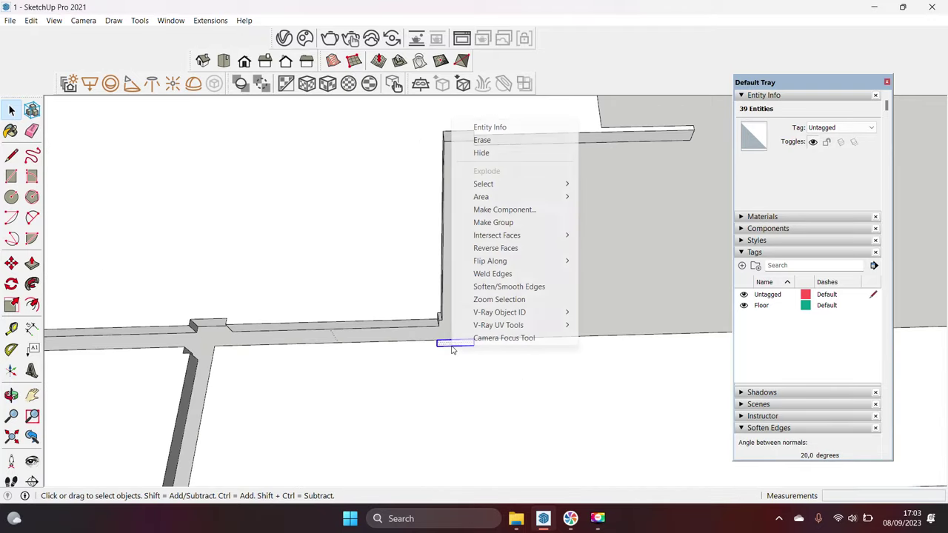
{"action": "left_click", "coordinate": [505, 222]}
{"action": "mouse_move", "coordinate": [506, 223]}
{"action": "middle_mouse_down"}
{"action": "mouse_move", "coordinate": [328, 438]}
{"action": "mouse_move", "coordinate": [298, 429]}
{"action": "middle_mouse_up"}
{"action": "scroll", "coordinate": [298, 430], "scroll_direction": "up", "scroll_amount": 5}
Step: Orbit around the small wall notch to inspect its faces
{"action": "key", "text": "l"}
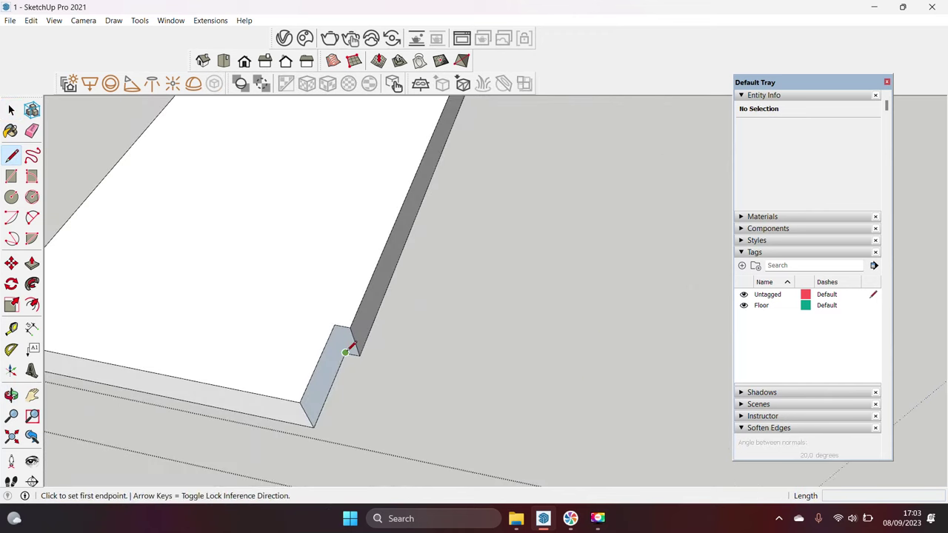
{"action": "key", "text": "space"}
{"action": "middle_click_drag", "start_coordinate": [348, 351], "coordinate": [390, 250]}
{"action": "scroll", "coordinate": [385, 233], "scroll_direction": "up", "scroll_amount": 3}
{"action": "key", "text": "l"}
{"action": "left_click", "coordinate": [395, 371]}
{"action": "key", "text": "space"}
{"action": "scroll", "coordinate": [400, 355], "scroll_direction": "down", "scroll_amount": 3}
{"action": "mouse_move", "coordinate": [408, 349]}
{"action": "middle_mouse_down"}
{"action": "mouse_move", "coordinate": [239, 333]}
{"action": "mouse_move", "coordinate": [462, 427]}
{"action": "mouse_move", "coordinate": [434, 229]}
{"action": "mouse_move", "coordinate": [446, 254]}
{"action": "middle_mouse_up"}
{"action": "key", "text": "l"}
{"action": "key", "text": "space"}
{"action": "scroll", "coordinate": [446, 253], "scroll_direction": "up", "scroll_amount": 2}
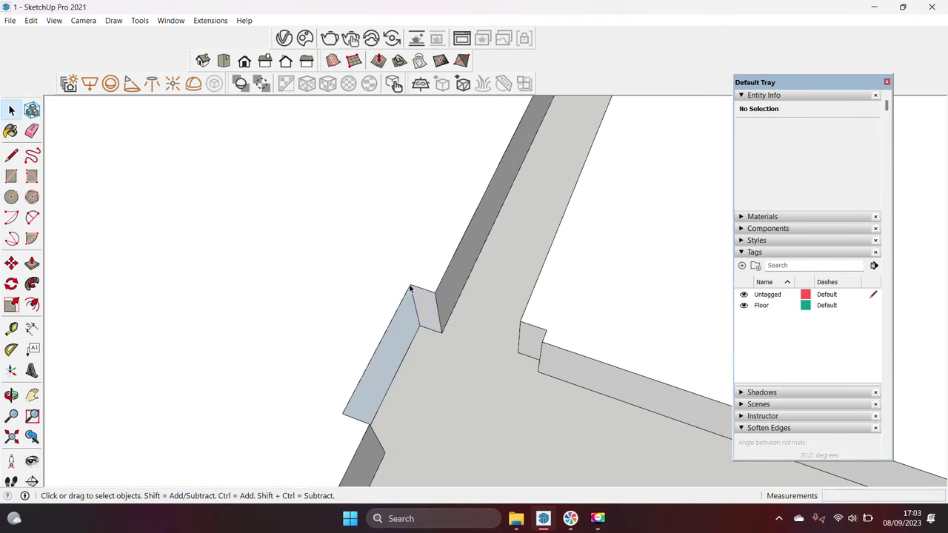
{"action": "middle_click_drag", "start_coordinate": [408, 290], "coordinate": [434, 276]}
{"action": "key", "text": "l"}
{"action": "key", "text": "space"}
{"action": "scroll", "coordinate": [402, 242], "scroll_direction": "down", "scroll_amount": 3}
{"action": "mouse_move", "coordinate": [402, 243]}
{"action": "middle_mouse_down"}
{"action": "mouse_move", "coordinate": [507, 211]}
{"action": "mouse_move", "coordinate": [461, 294]}
{"action": "middle_mouse_up"}
Step: Push the wall notch face back 45 mm
{"action": "left_click", "coordinate": [411, 337]}
{"action": "key", "text": "p"}
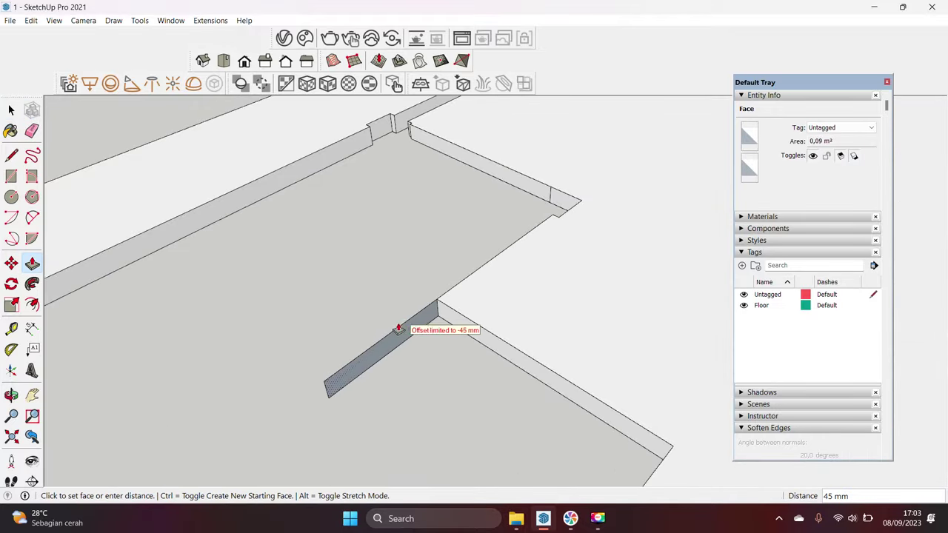
{"action": "left_click", "coordinate": [398, 328]}
{"action": "key", "text": "space"}
{"action": "scroll", "coordinate": [476, 278], "scroll_direction": "down", "scroll_amount": 3}
{"action": "scroll", "coordinate": [423, 282], "scroll_direction": "down", "scroll_amount": 3}
{"action": "middle_click_drag", "start_coordinate": [423, 281], "coordinate": [459, 325]}
{"action": "scroll", "coordinate": [479, 362], "scroll_direction": "up", "scroll_amount": 5}
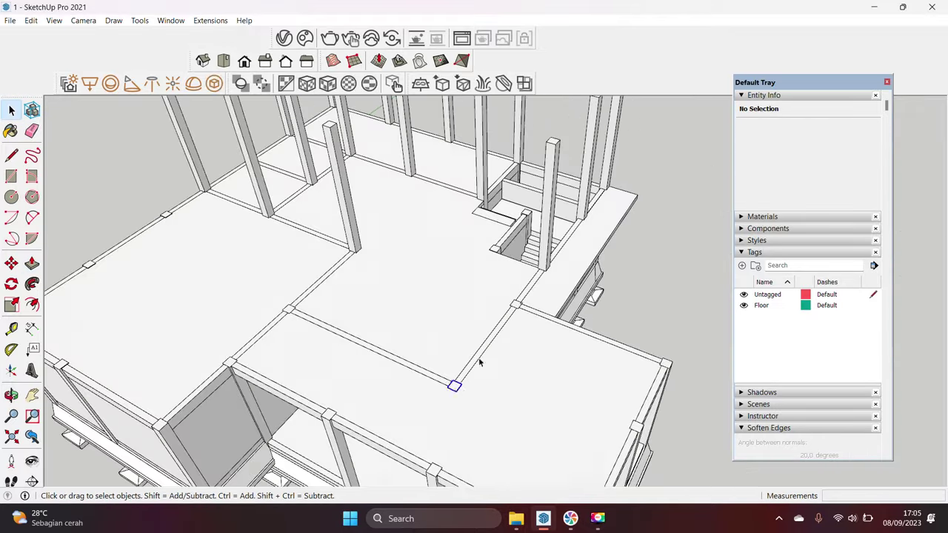
Step: Select three corner posts on the upper floor for scaling
{"action": "left_click", "coordinate": [454, 385]}
{"action": "left_click", "coordinate": [575, 301], "text": "ctrl"}
{"action": "scroll", "coordinate": [285, 316], "scroll_direction": "up", "scroll_amount": 2}
{"action": "left_click", "coordinate": [279, 312], "text": "ctrl"}
{"action": "scroll", "coordinate": [285, 311], "scroll_direction": "down", "scroll_amount": 3}
{"action": "key", "text": "s"}
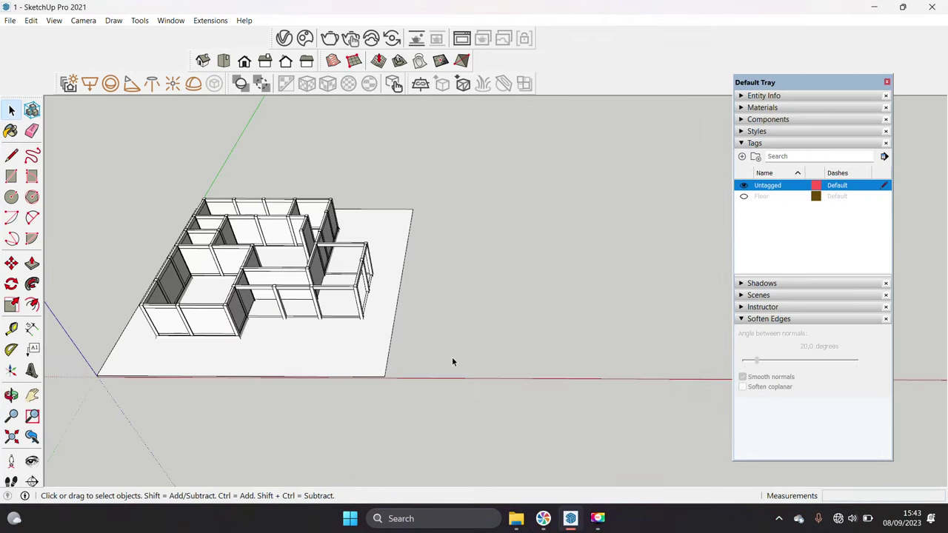
Step: Draw a large rectangle on the ground beside the house plan
{"action": "key", "text": "r"}
{"action": "left_click", "coordinate": [405, 372]}
{"action": "left_click", "coordinate": [669, 208]}
{"action": "key", "text": "space"}
Step: Turn the new rectangle plane and its edges into a group
{"action": "left_click", "coordinate": [572, 316]}
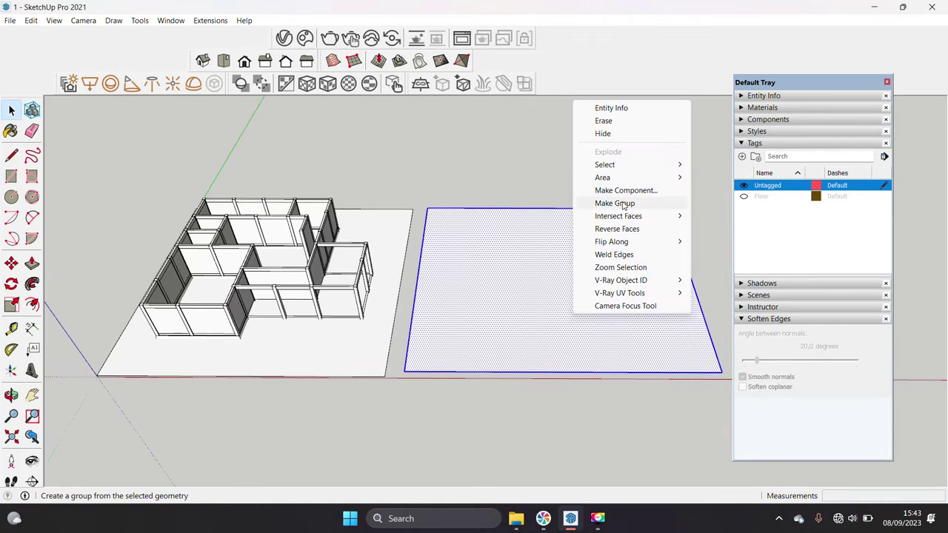
{"action": "left_click", "coordinate": [622, 201]}
{"action": "right_click", "coordinate": [600, 285]}
{"action": "left_click", "coordinate": [645, 141]}
{"action": "left_click", "coordinate": [486, 395]}
{"action": "scroll", "coordinate": [559, 358], "scroll_direction": "up", "scroll_amount": 2}
Step: Copy the grouped plane to a spot above the house
{"action": "key", "text": "m"}
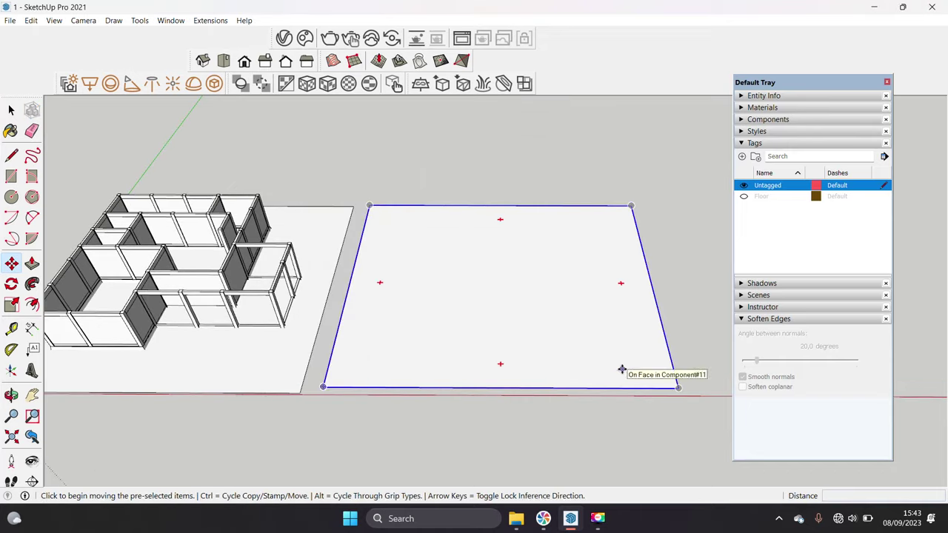
{"action": "key", "text": "ctrl"}
{"action": "left_click", "coordinate": [624, 370]}
{"action": "scroll", "coordinate": [271, 282], "scroll_direction": "up", "scroll_amount": 3}
{"action": "left_click", "coordinate": [364, 299]}
{"action": "key", "text": "space"}
{"action": "middle_click_drag", "start_coordinate": [364, 298], "coordinate": [313, 254]}
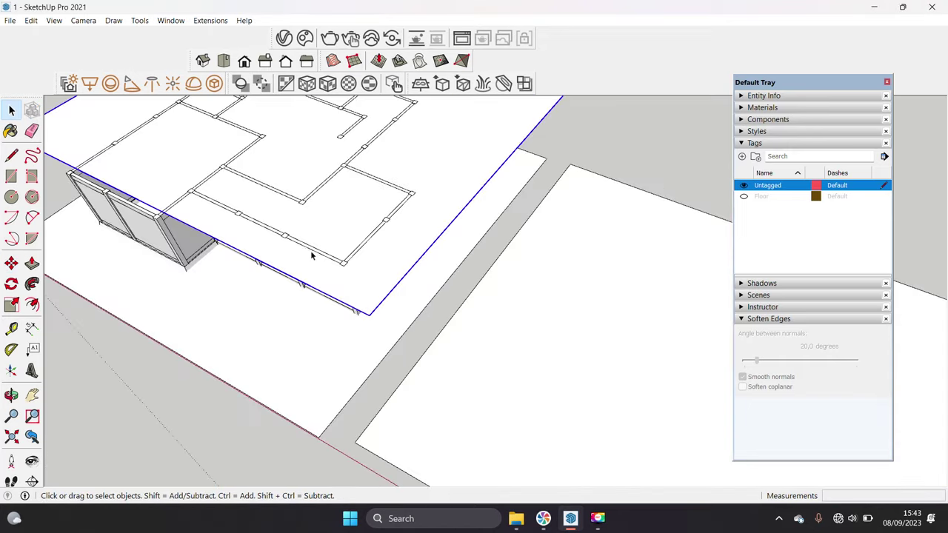
{"action": "scroll", "coordinate": [314, 254], "scroll_direction": "down", "scroll_amount": 3}
Step: Lower the plane copy down so it cuts across the walls
{"action": "key", "text": "m"}
{"action": "left_click", "coordinate": [409, 294]}
{"action": "left_click", "coordinate": [372, 367]}
{"action": "key", "text": "space"}
{"action": "scroll", "coordinate": [372, 367], "scroll_direction": "up", "scroll_amount": 3}
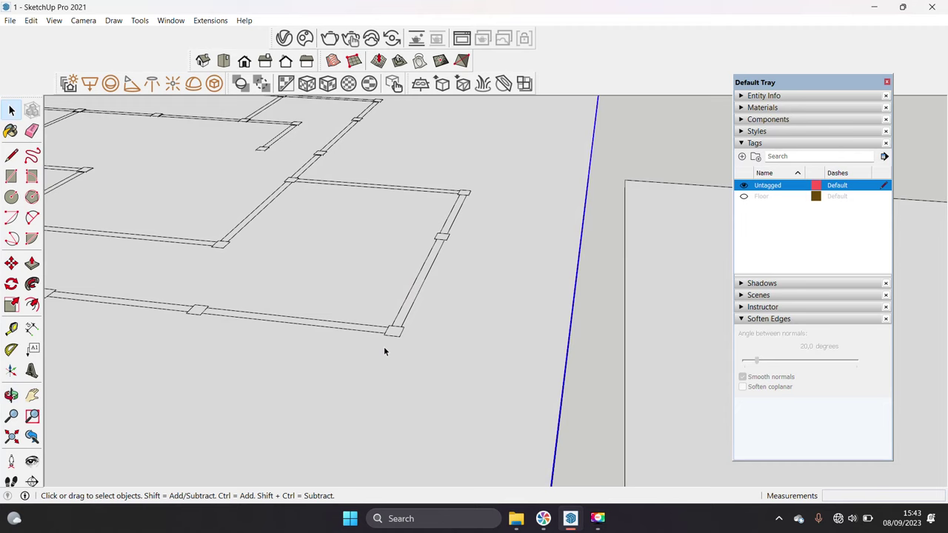
{"action": "key", "text": "m"}
{"action": "left_click", "coordinate": [386, 349]}
{"action": "left_click", "coordinate": [405, 356]}
{"action": "key", "text": "space"}
{"action": "scroll", "coordinate": [317, 338], "scroll_direction": "down", "scroll_amount": 3}
{"action": "mouse_move", "coordinate": [318, 339]}
{"action": "middle_mouse_down"}
{"action": "mouse_move", "coordinate": [385, 334]}
{"action": "mouse_move", "coordinate": [302, 362]}
{"action": "middle_mouse_up"}
Step: Intersect the plane with the model to imprint the wall outline
{"action": "scroll", "coordinate": [385, 334], "scroll_direction": "up", "scroll_amount": 3}
{"action": "right_click", "coordinate": [302, 362]}
{"action": "mouse_move", "coordinate": [355, 223]}
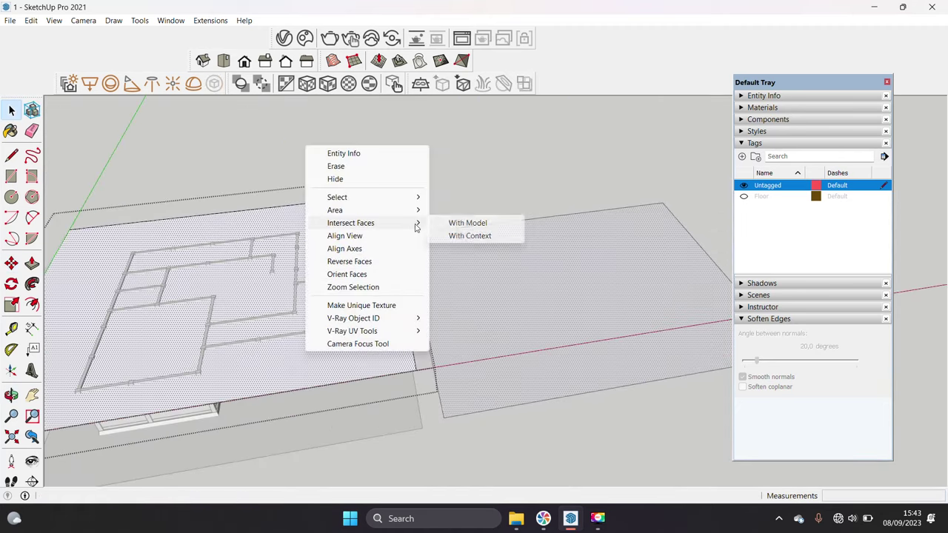
{"action": "left_click", "coordinate": [457, 225]}
{"action": "middle_click_drag", "start_coordinate": [457, 225], "coordinate": [311, 319]}
{"action": "scroll", "coordinate": [423, 174], "scroll_direction": "down", "scroll_amount": 2}
{"action": "scroll", "coordinate": [524, 372], "scroll_direction": "up", "scroll_amount": 3}
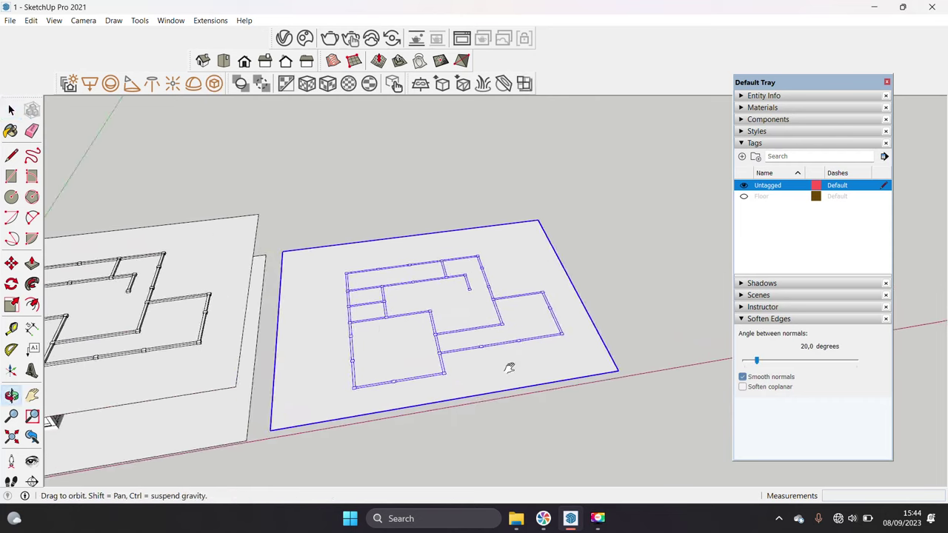
{"action": "scroll", "coordinate": [433, 378], "scroll_direction": "up", "scroll_amount": 2}
{"action": "mouse_move", "coordinate": [434, 378]}
{"action": "middle_mouse_down"}
{"action": "mouse_move", "coordinate": [406, 309]}
{"action": "mouse_move", "coordinate": [429, 345]}
{"action": "mouse_move", "coordinate": [459, 325]}
{"action": "middle_mouse_up"}
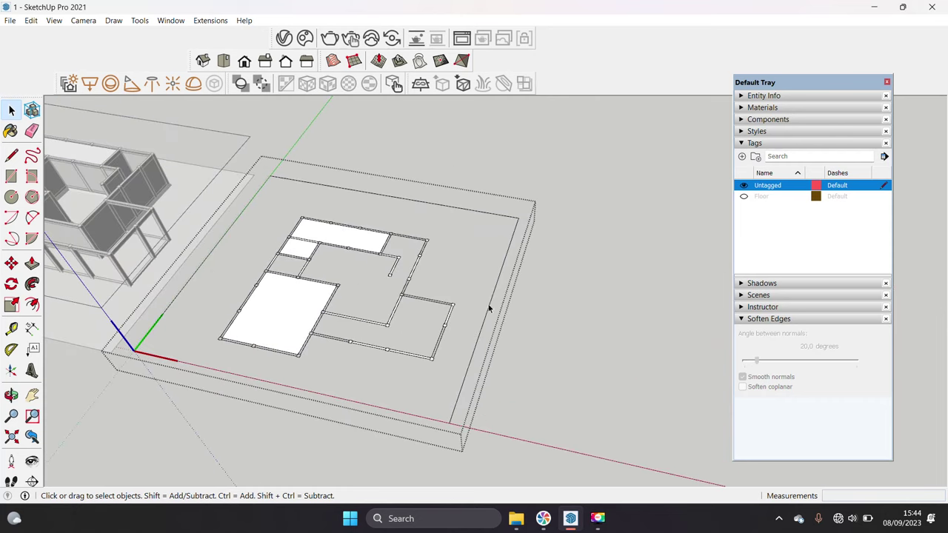
Step: Zoom and pan across the imprinted floor-plan walls to the room corners
{"action": "scroll", "coordinate": [185, 382], "scroll_direction": "up", "scroll_amount": 3}
{"action": "scroll", "coordinate": [275, 317], "scroll_direction": "up", "scroll_amount": 3}
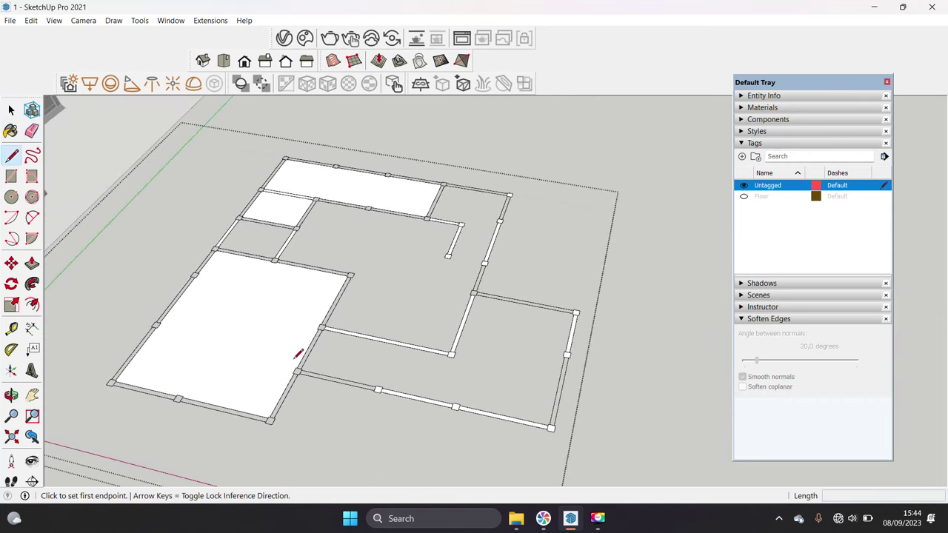
{"action": "scroll", "coordinate": [291, 364], "scroll_direction": "up", "scroll_amount": 3}
{"action": "middle_click_drag", "start_coordinate": [307, 377], "coordinate": [225, 380]}
{"action": "scroll", "coordinate": [224, 380], "scroll_direction": "up", "scroll_amount": 2}
{"action": "key", "text": "l"}
{"action": "key", "text": "space"}
{"action": "scroll", "coordinate": [363, 389], "scroll_direction": "down", "scroll_amount": 5}
{"action": "scroll", "coordinate": [275, 381], "scroll_direction": "up", "scroll_amount": 5}
{"action": "key", "text": "l"}
Step: Draw lines closing off the room outlines into separate floor faces
{"action": "left_click", "coordinate": [158, 319]}
{"action": "scroll", "coordinate": [444, 370], "scroll_direction": "up", "scroll_amount": 1}
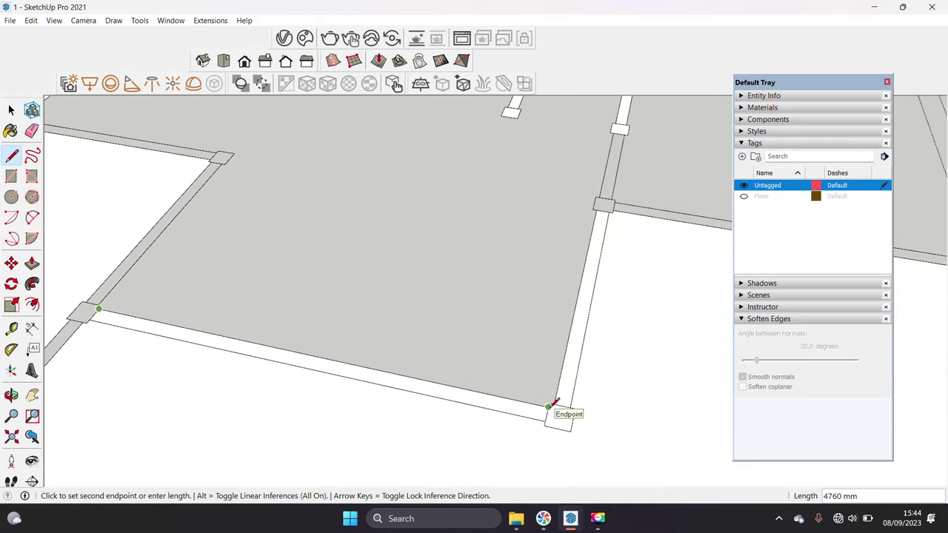
{"action": "scroll", "coordinate": [548, 406], "scroll_direction": "down", "scroll_amount": 5}
{"action": "key", "text": "space"}
{"action": "scroll", "coordinate": [283, 360], "scroll_direction": "up", "scroll_amount": 3}
{"action": "scroll", "coordinate": [325, 376], "scroll_direction": "up", "scroll_amount": 3}
{"action": "key", "text": "l"}
{"action": "left_click", "coordinate": [522, 377]}
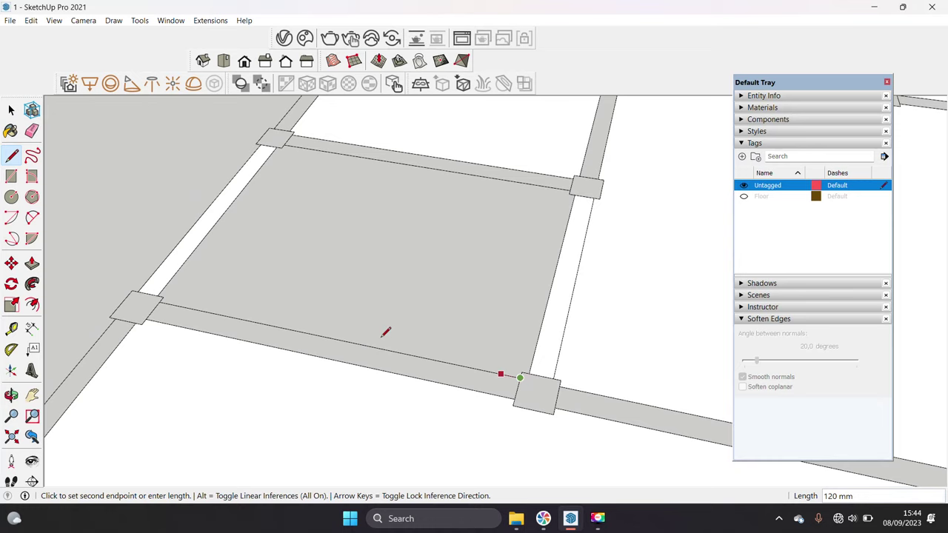
{"action": "scroll", "coordinate": [157, 300], "scroll_direction": "down", "scroll_amount": 2}
{"action": "scroll", "coordinate": [414, 340], "scroll_direction": "down", "scroll_amount": 4}
{"action": "key", "text": "space"}
{"action": "scroll", "coordinate": [358, 319], "scroll_direction": "up", "scroll_amount": 1}
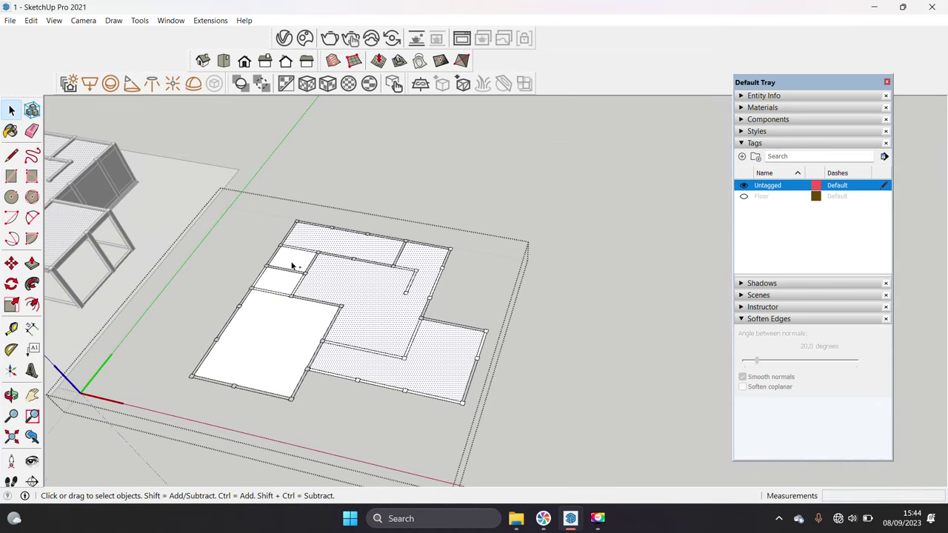
Step: Copy the whole imprinted floor plan to a new position using Move with Ctrl
{"action": "triple_click", "coordinate": [238, 305]}
{"action": "scroll", "coordinate": [332, 338], "scroll_direction": "down", "scroll_amount": 2}
{"action": "key", "text": "m"}
{"action": "left_click", "coordinate": [241, 309]}
{"action": "key", "text": "ctrl"}
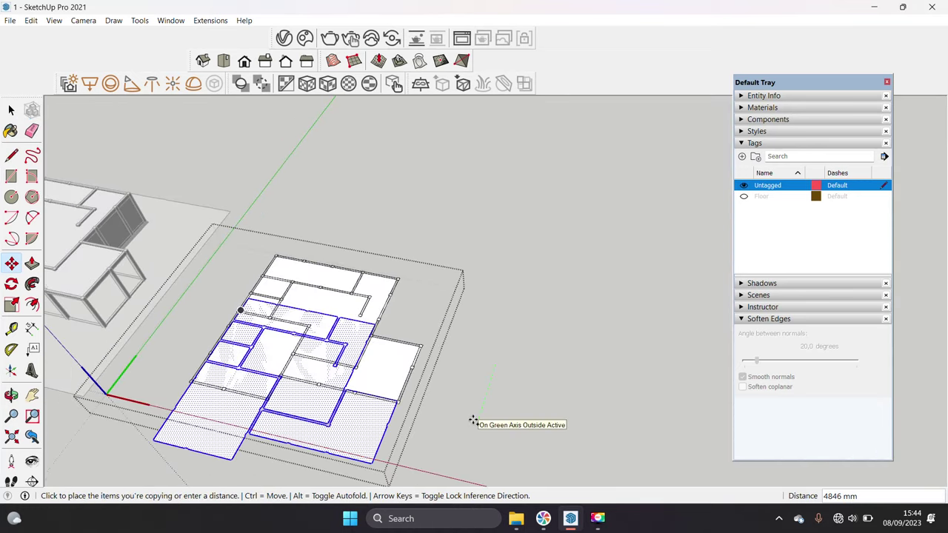
{"action": "left_click", "coordinate": [473, 420]}
{"action": "key", "text": "space"}
Step: Move both floor plan copies 25000 mm along the green axis
{"action": "triple_click", "coordinate": [370, 345]}
{"action": "scroll", "coordinate": [370, 345], "scroll_direction": "down", "scroll_amount": 2}
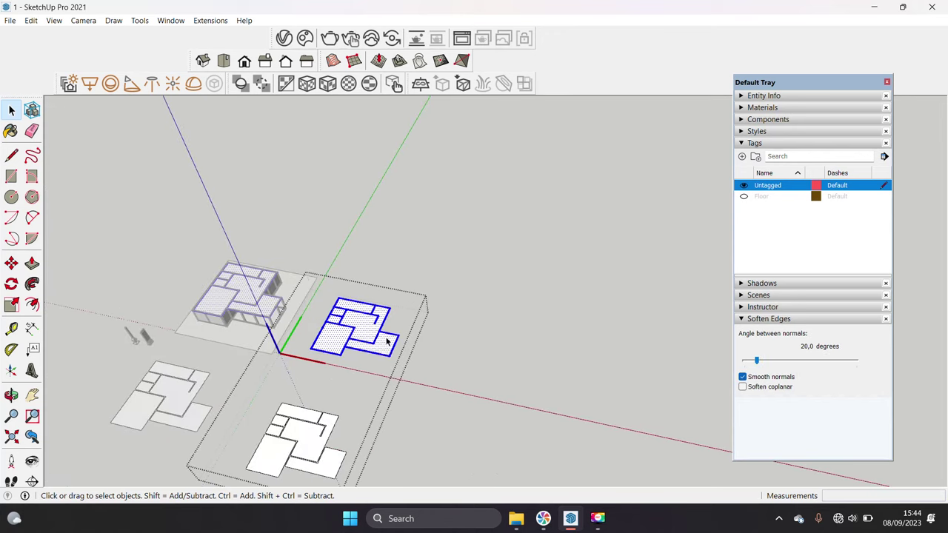
{"action": "key", "text": "Delete"}
{"action": "scroll", "coordinate": [317, 442], "scroll_direction": "up", "scroll_amount": 1}
{"action": "triple_click", "coordinate": [355, 412]}
{"action": "scroll", "coordinate": [356, 412], "scroll_direction": "up", "scroll_amount": 2}
{"action": "key", "text": "m"}
{"action": "left_click", "coordinate": [359, 402]}
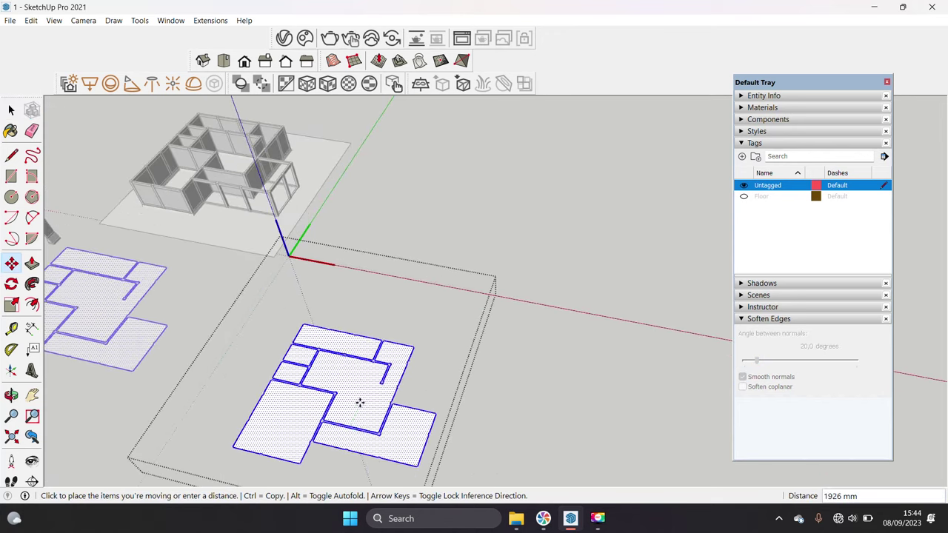
{"action": "type", "text": "000"}
{"action": "key", "text": "Return"}
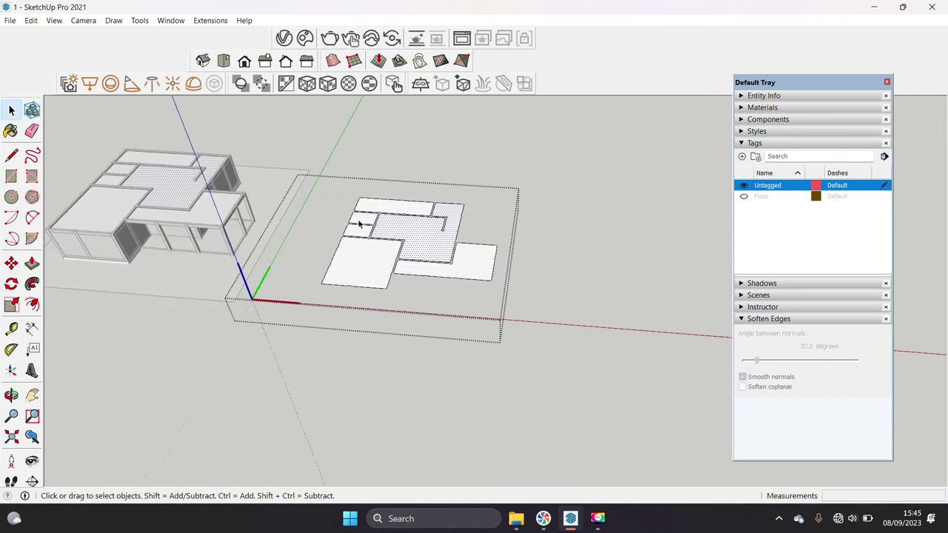
Step: Orbit down onto the plans and trial a Push/Pull on a slab, then cancel it
{"action": "middle_click_drag", "start_coordinate": [422, 211], "coordinate": [425, 256]}
{"action": "scroll", "coordinate": [328, 294], "scroll_direction": "up", "scroll_amount": 5}
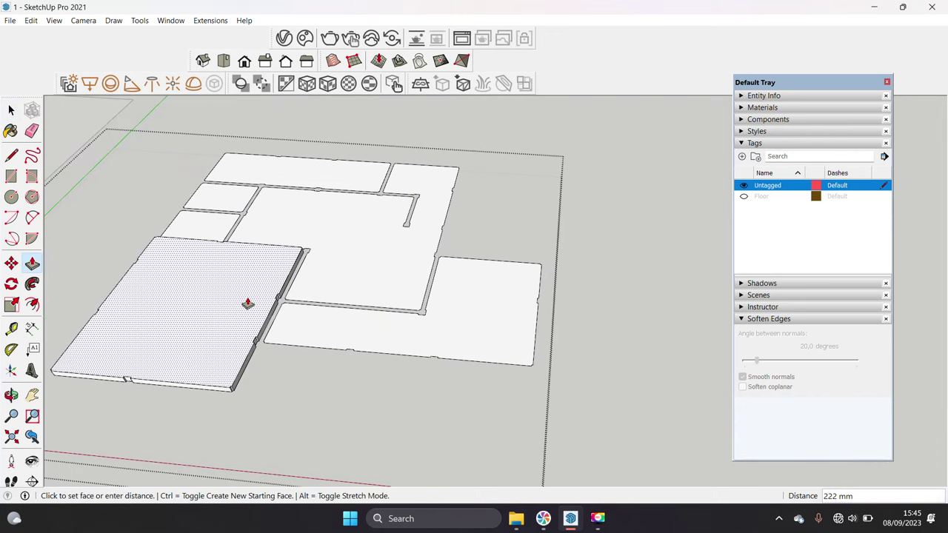
{"action": "key", "text": "Escape"}
{"action": "scroll", "coordinate": [248, 303], "scroll_direction": "down", "scroll_amount": 2}
{"action": "scroll", "coordinate": [214, 374], "scroll_direction": "down", "scroll_amount": 2}
{"action": "scroll", "coordinate": [338, 411], "scroll_direction": "up", "scroll_amount": 1}
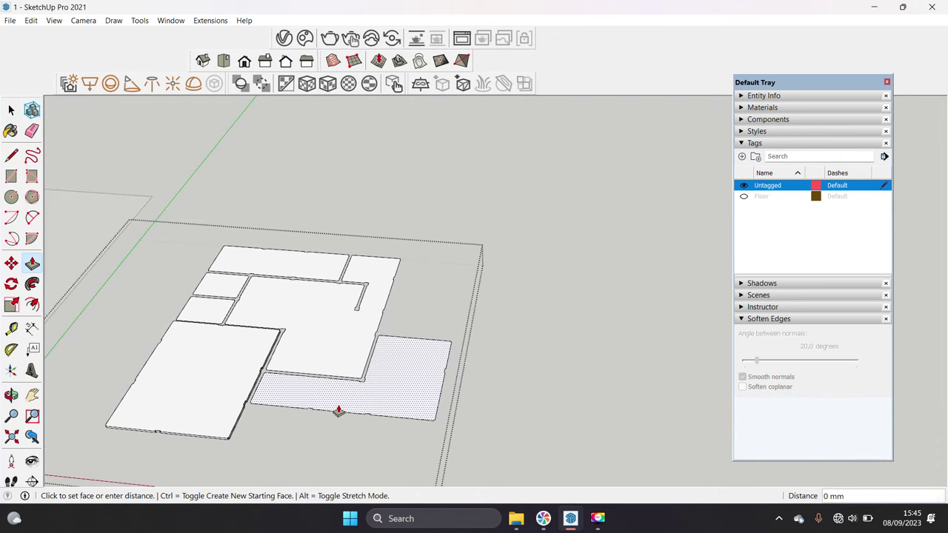
{"action": "key", "text": "space"}
{"action": "scroll", "coordinate": [212, 285], "scroll_direction": "down", "scroll_amount": 3}
{"action": "scroll", "coordinate": [156, 306], "scroll_direction": "up", "scroll_amount": 3}
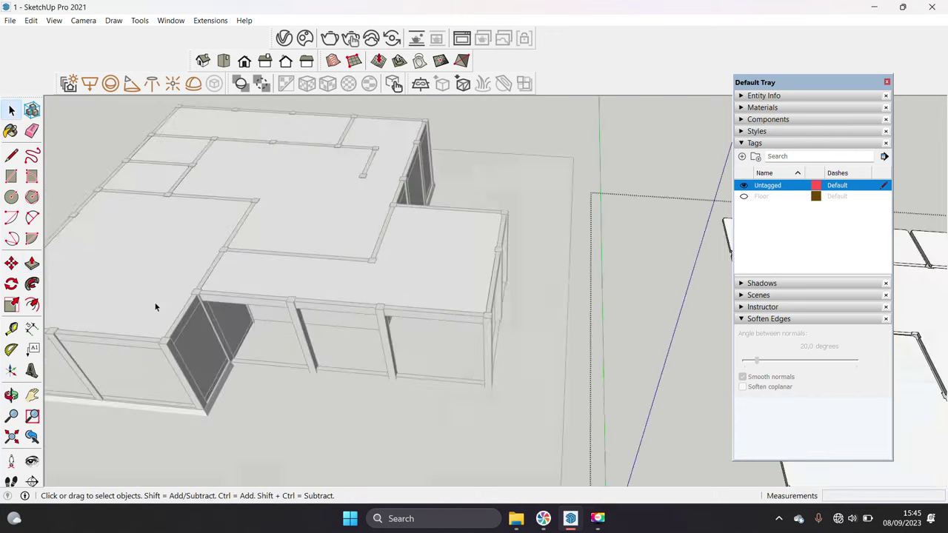
Step: Select the floor slab and orbit to face the front walls and columns
{"action": "middle_click_drag", "start_coordinate": [262, 208], "coordinate": [225, 296]}
{"action": "key", "text": "space"}
{"action": "left_click", "coordinate": [298, 322]}
{"action": "middle_click_drag", "start_coordinate": [299, 322], "coordinate": [345, 328]}
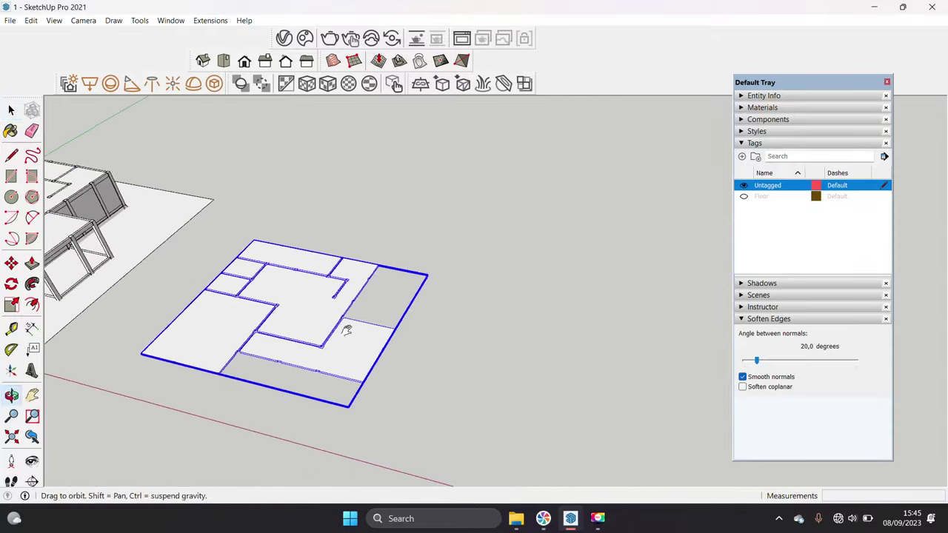
{"action": "scroll", "coordinate": [111, 274], "scroll_direction": "up", "scroll_amount": 5}
{"action": "middle_click_drag", "start_coordinate": [111, 274], "coordinate": [258, 289]}
{"action": "scroll", "coordinate": [262, 296], "scroll_direction": "up", "scroll_amount": 3}
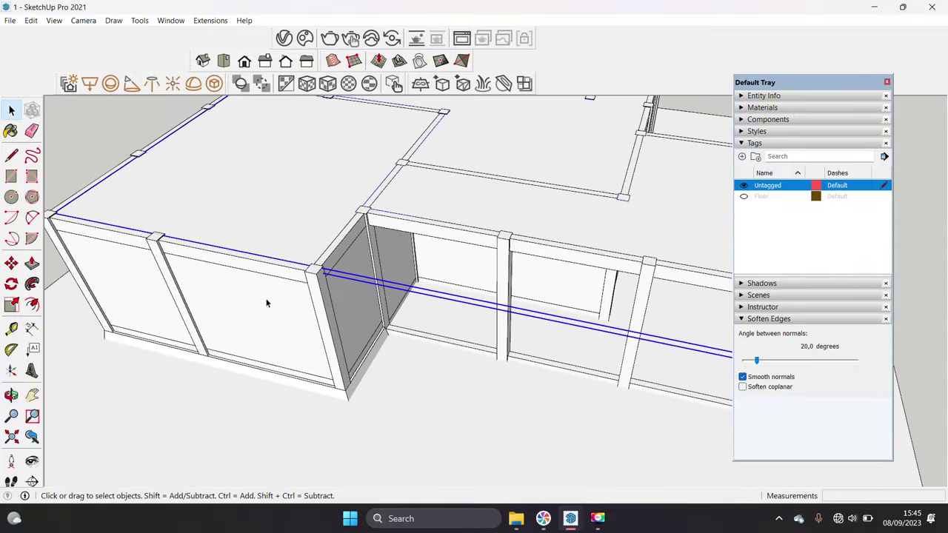
{"action": "middle_click_drag", "start_coordinate": [240, 248], "coordinate": [260, 292]}
Step: Cancel a trial line on the wall face, then place the pending copy
{"action": "key", "text": "l"}
{"action": "left_click", "coordinate": [252, 276]}
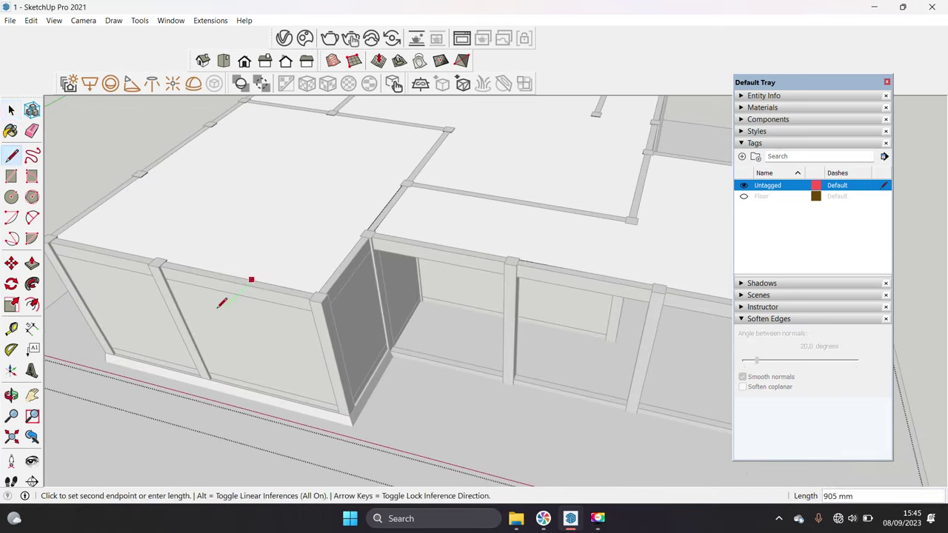
{"action": "key", "text": "space"}
{"action": "scroll", "coordinate": [252, 288], "scroll_direction": "up", "scroll_amount": 2}
{"action": "key", "text": "m"}
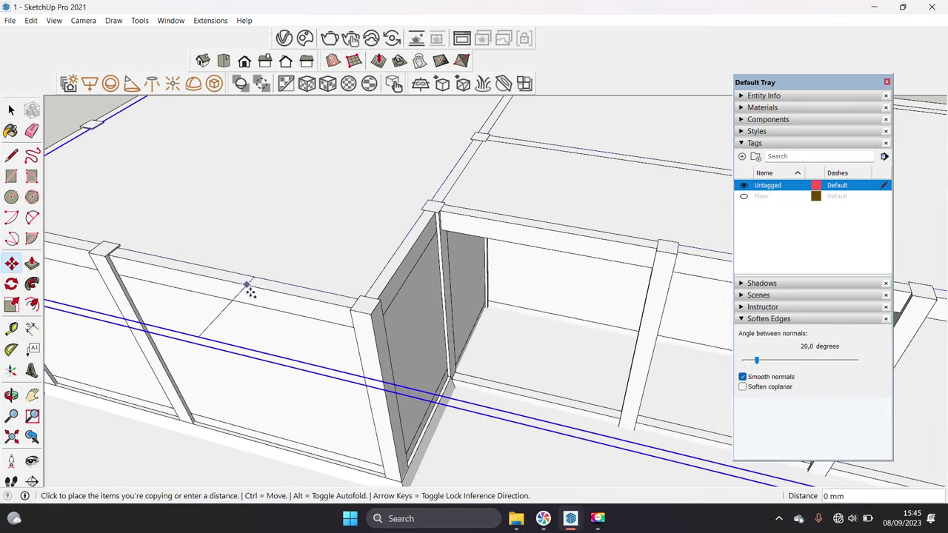
{"action": "left_click", "coordinate": [256, 311]}
Step: Move the floor slab down into the open right bay and adjust its position
{"action": "left_click", "coordinate": [245, 271]}
{"action": "left_click", "coordinate": [268, 328]}
{"action": "scroll", "coordinate": [290, 375], "scroll_direction": "up", "scroll_amount": 2}
{"action": "scroll", "coordinate": [291, 374], "scroll_direction": "down", "scroll_amount": 2}
{"action": "left_click", "coordinate": [254, 287]}
{"action": "left_click", "coordinate": [259, 328]}
{"action": "key", "text": "space"}
Step: Zoom out over the whole building and select the floor panel in the bay
{"action": "scroll", "coordinate": [207, 378], "scroll_direction": "down", "scroll_amount": 3}
{"action": "scroll", "coordinate": [206, 386], "scroll_direction": "down", "scroll_amount": 1}
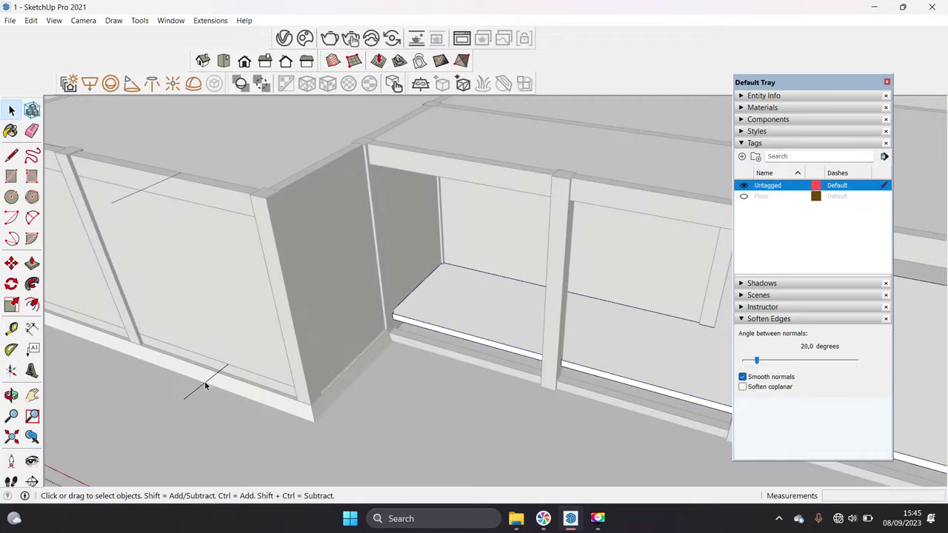
{"action": "scroll", "coordinate": [296, 355], "scroll_direction": "down", "scroll_amount": 4}
{"action": "mouse_move", "coordinate": [338, 339]}
{"action": "middle_mouse_down"}
{"action": "mouse_move", "coordinate": [487, 385]}
{"action": "mouse_move", "coordinate": [429, 366]}
{"action": "middle_mouse_up"}
{"action": "right_click", "coordinate": [460, 356]}
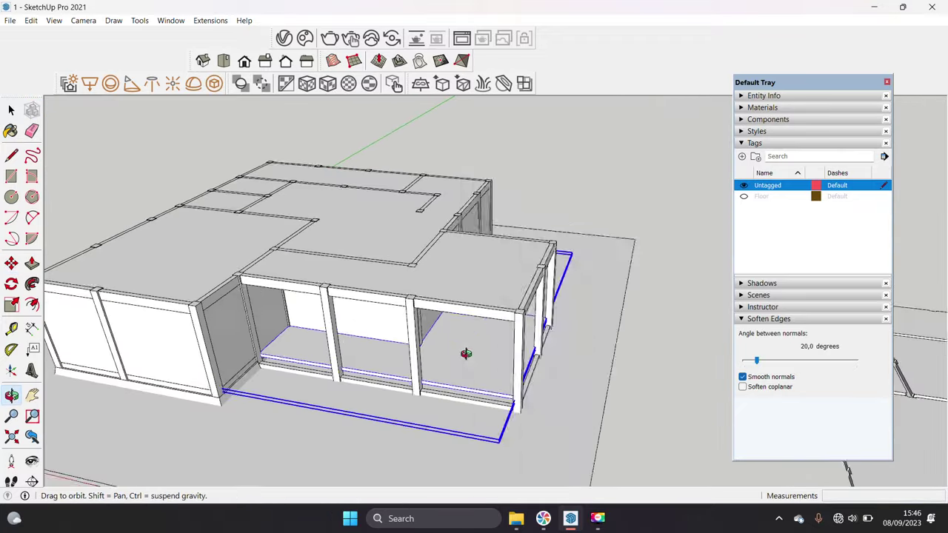
{"action": "left_click", "coordinate": [492, 239]}
{"action": "scroll", "coordinate": [274, 359], "scroll_direction": "up", "scroll_amount": 2}
{"action": "scroll", "coordinate": [269, 361], "scroll_direction": "up", "scroll_amount": 3}
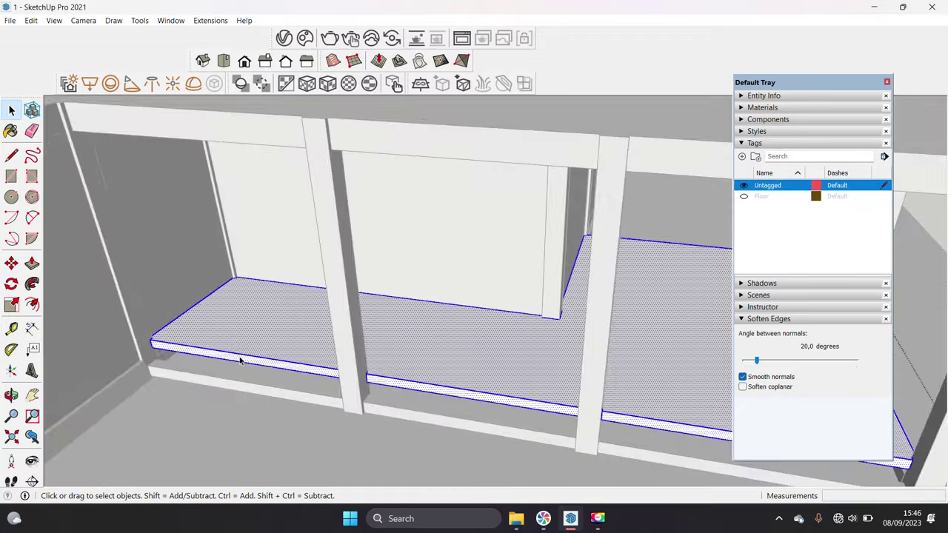
{"action": "middle_click_drag", "start_coordinate": [268, 361], "coordinate": [154, 343]}
Step: Move the floor panel into place and clear the selection
{"action": "key", "text": "m"}
{"action": "left_click", "coordinate": [140, 290]}
{"action": "left_click", "coordinate": [158, 322]}
{"action": "key", "text": "space"}
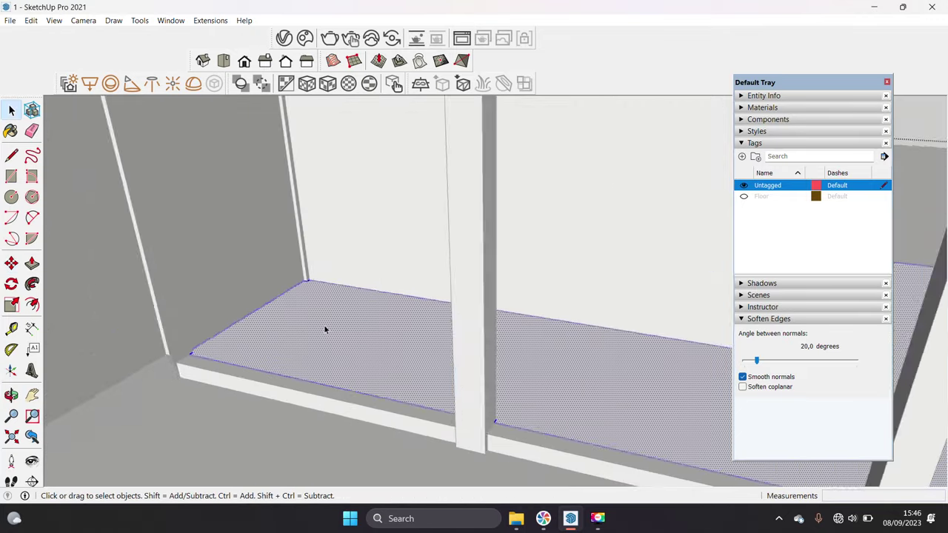
{"action": "scroll", "coordinate": [294, 345], "scroll_direction": "down", "scroll_amount": 5}
{"action": "scroll", "coordinate": [334, 356], "scroll_direction": "down", "scroll_amount": 4}
{"action": "scroll", "coordinate": [440, 384], "scroll_direction": "up", "scroll_amount": 2}
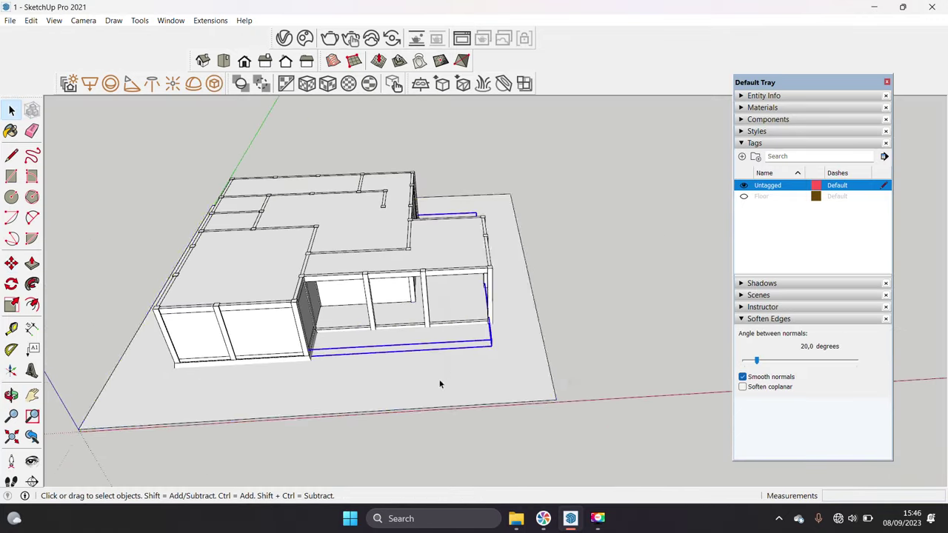
{"action": "right_click", "coordinate": [440, 383]}
{"action": "left_click", "coordinate": [525, 170]}
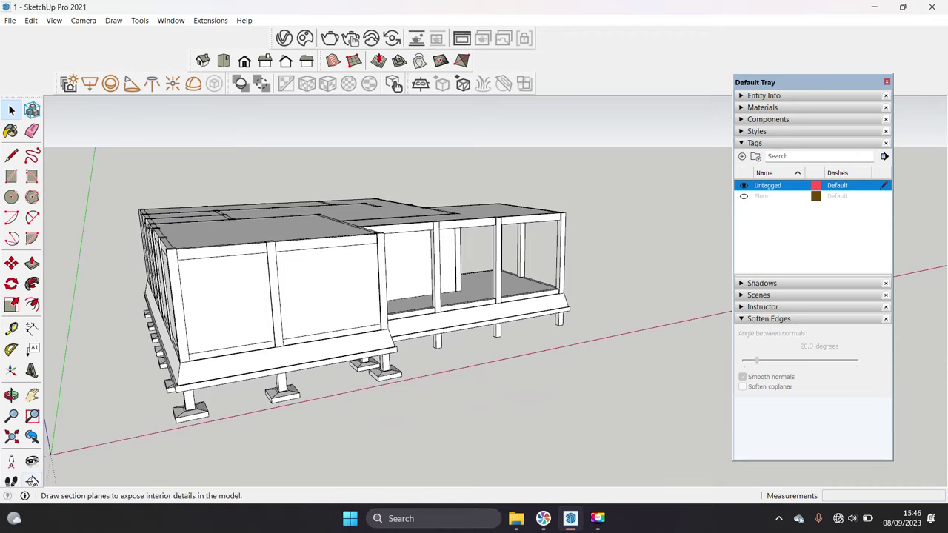
{"action": "left_click", "coordinate": [311, 282]}
{"action": "key", "text": "m"}
{"action": "left_click", "coordinate": [562, 366]}
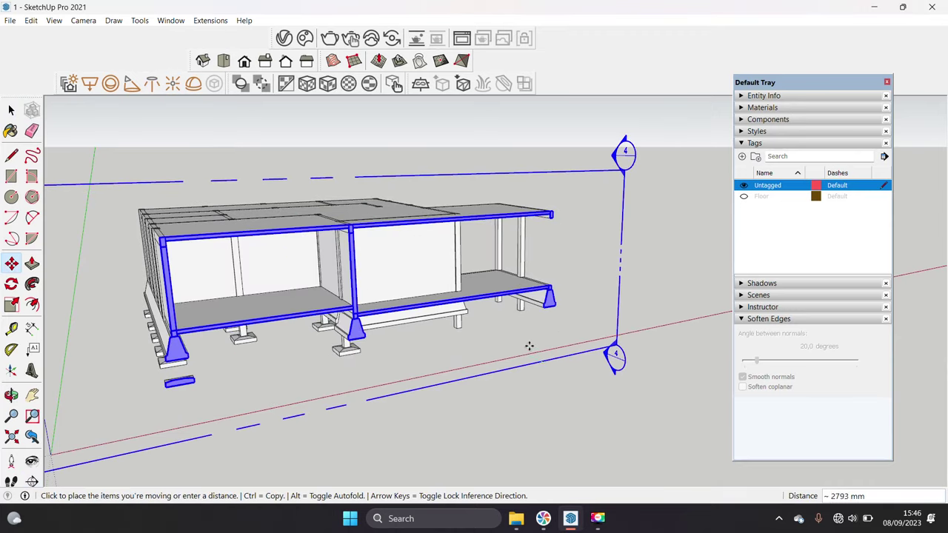
{"action": "left_click", "coordinate": [311, 317]}
{"action": "key", "text": "space"}
{"action": "scroll", "coordinate": [311, 317], "scroll_direction": "up", "scroll_amount": 2}
{"action": "mouse_move", "coordinate": [311, 317]}
{"action": "middle_mouse_down"}
{"action": "mouse_move", "coordinate": [341, 264]}
{"action": "mouse_move", "coordinate": [464, 315]}
{"action": "mouse_move", "coordinate": [372, 303]}
{"action": "middle_mouse_up"}
{"action": "scroll", "coordinate": [377, 284], "scroll_direction": "down", "scroll_amount": 3}
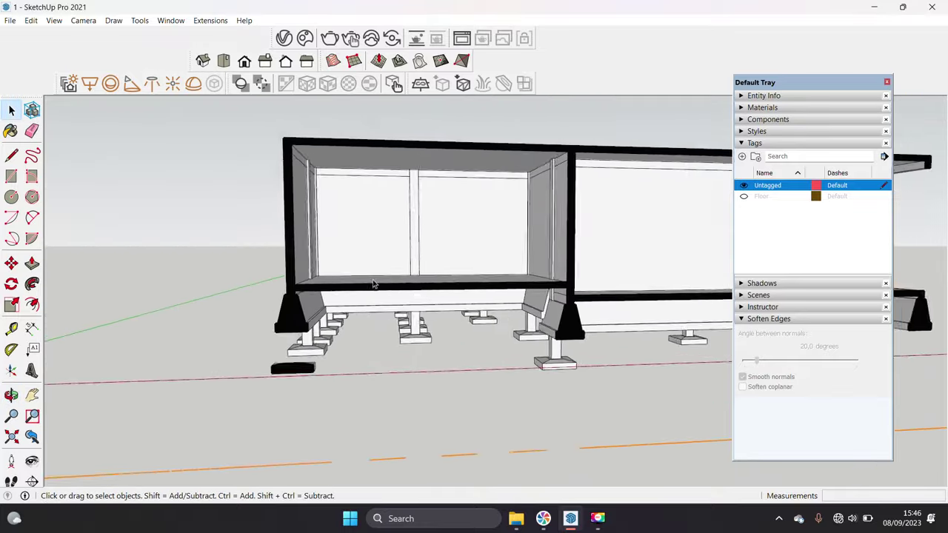
{"action": "scroll", "coordinate": [458, 367], "scroll_direction": "down", "scroll_amount": 2}
{"action": "key", "text": "Delete"}
{"action": "scroll", "coordinate": [289, 243], "scroll_direction": "up", "scroll_amount": 5}
{"action": "mouse_move", "coordinate": [290, 243]}
{"action": "middle_mouse_down"}
{"action": "mouse_move", "coordinate": [342, 313]}
{"action": "mouse_move", "coordinate": [442, 347]}
{"action": "middle_mouse_up"}
{"action": "scroll", "coordinate": [440, 237], "scroll_direction": "up", "scroll_amount": 2}
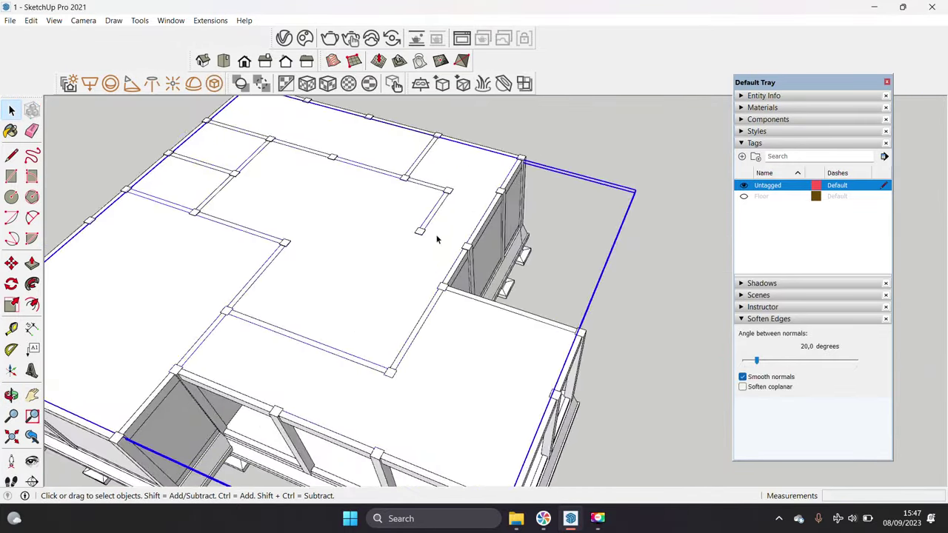
Step: Draw a line between the two blocks to close a face
{"action": "scroll", "coordinate": [442, 269], "scroll_direction": "up", "scroll_amount": 2}
{"action": "scroll", "coordinate": [432, 289], "scroll_direction": "up", "scroll_amount": 2}
{"action": "scroll", "coordinate": [415, 274], "scroll_direction": "up", "scroll_amount": 2}
{"action": "key", "text": "l"}
{"action": "scroll", "coordinate": [411, 269], "scroll_direction": "down", "scroll_amount": 1}
{"action": "left_click", "coordinate": [400, 222]}
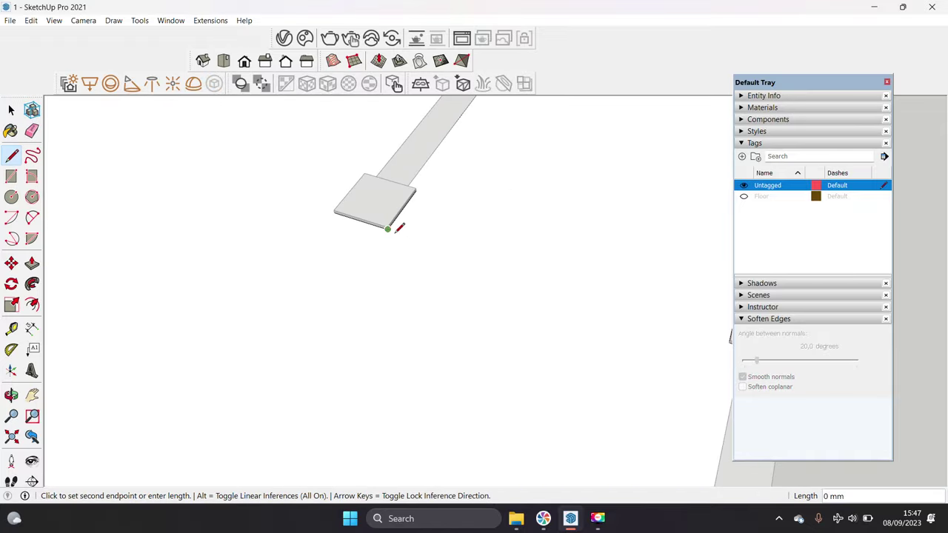
{"action": "scroll", "coordinate": [619, 174], "scroll_direction": "down", "scroll_amount": 2}
{"action": "left_click", "coordinate": [619, 173]}
{"action": "key", "text": "space"}
Step: Push the new L-shaped slab face down 120 mm
{"action": "left_click", "coordinate": [493, 270]}
{"action": "key", "text": "p"}
{"action": "left_click", "coordinate": [493, 270]}
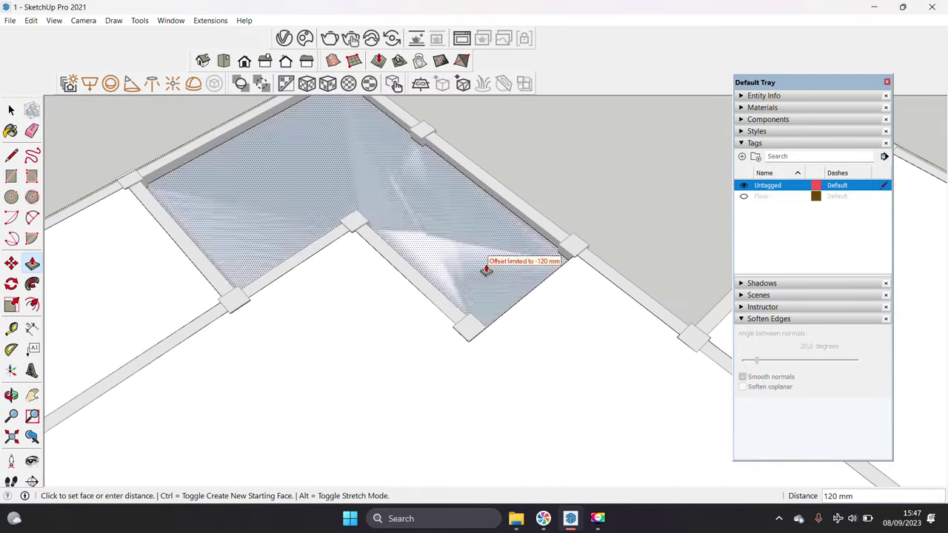
{"action": "left_click", "coordinate": [484, 267]}
{"action": "middle_click_drag", "start_coordinate": [484, 267], "coordinate": [464, 281]}
{"action": "key", "text": "space"}
{"action": "middle_click_drag", "start_coordinate": [482, 229], "coordinate": [433, 279]}
{"action": "scroll", "coordinate": [433, 278], "scroll_direction": "up", "scroll_amount": 5}
Step: Place a guide 200 mm from the floor edge and draw the strip rectangle between the walls
{"action": "key", "text": "l"}
{"action": "left_click", "coordinate": [302, 368]}
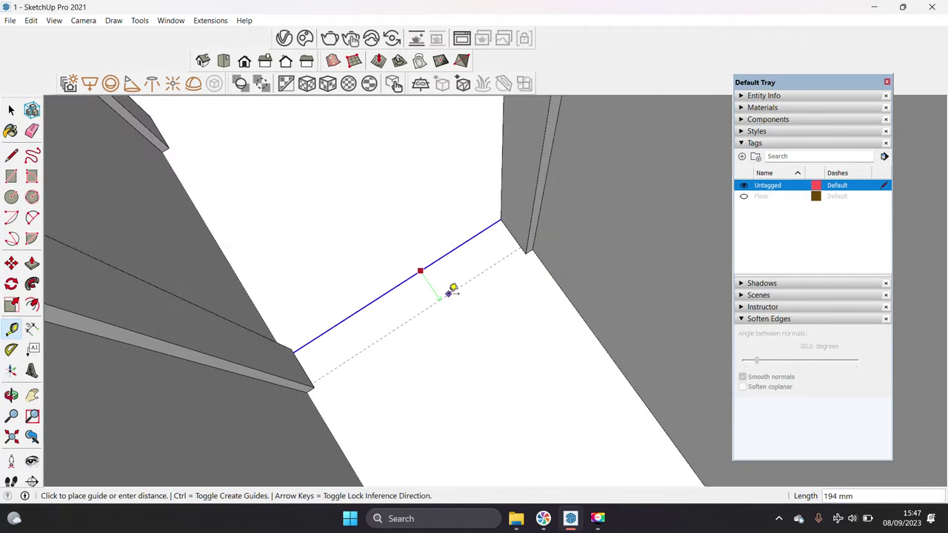
{"action": "key", "text": "Return"}
{"action": "scroll", "coordinate": [393, 307], "scroll_direction": "up", "scroll_amount": 2}
{"action": "key", "text": "r"}
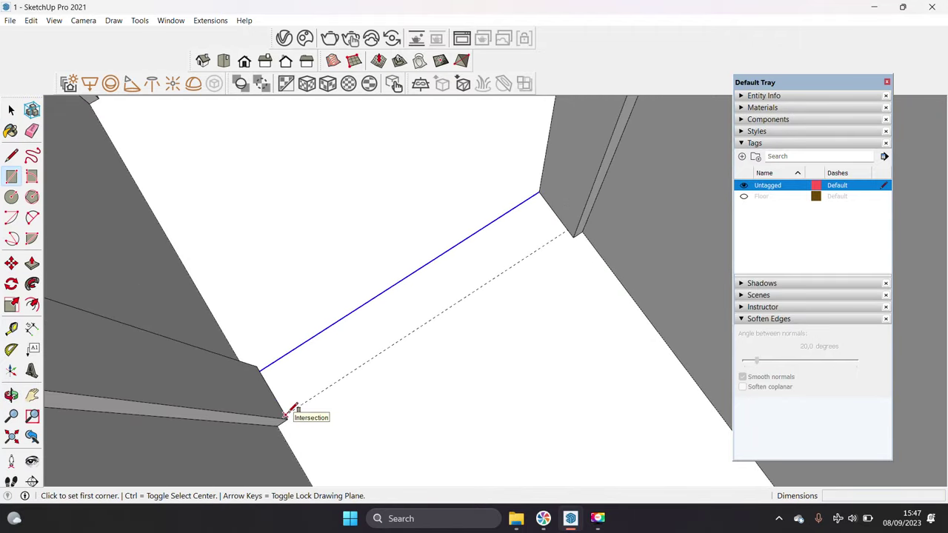
{"action": "left_click", "coordinate": [542, 191]}
{"action": "key", "text": "space"}
{"action": "left_click", "coordinate": [476, 265]}
{"action": "scroll", "coordinate": [437, 276], "scroll_direction": "down", "scroll_amount": 2}
Step: Extrude the strip about 129 mm and make it a component
{"action": "key", "text": "p"}
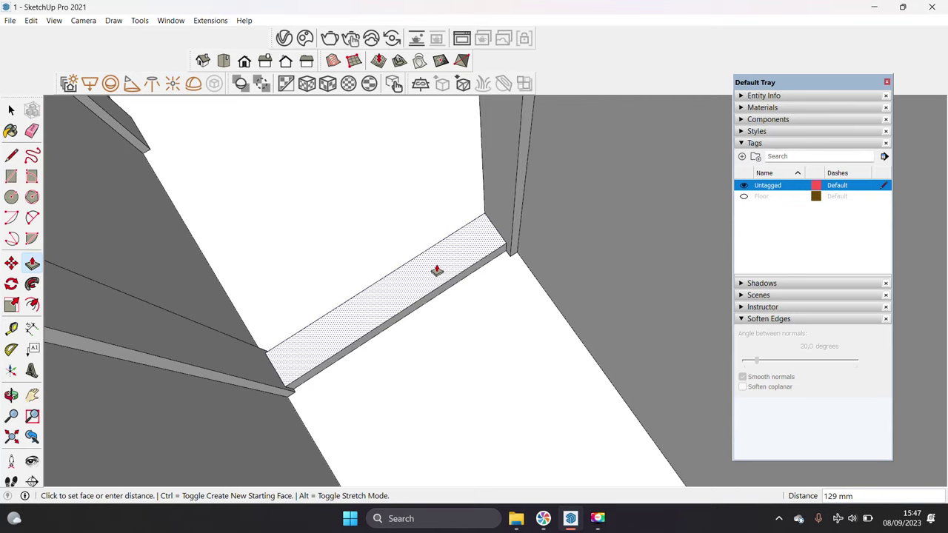
{"action": "key", "text": "space"}
{"action": "triple_click", "coordinate": [438, 268]}
{"action": "right_click", "coordinate": [438, 268]}
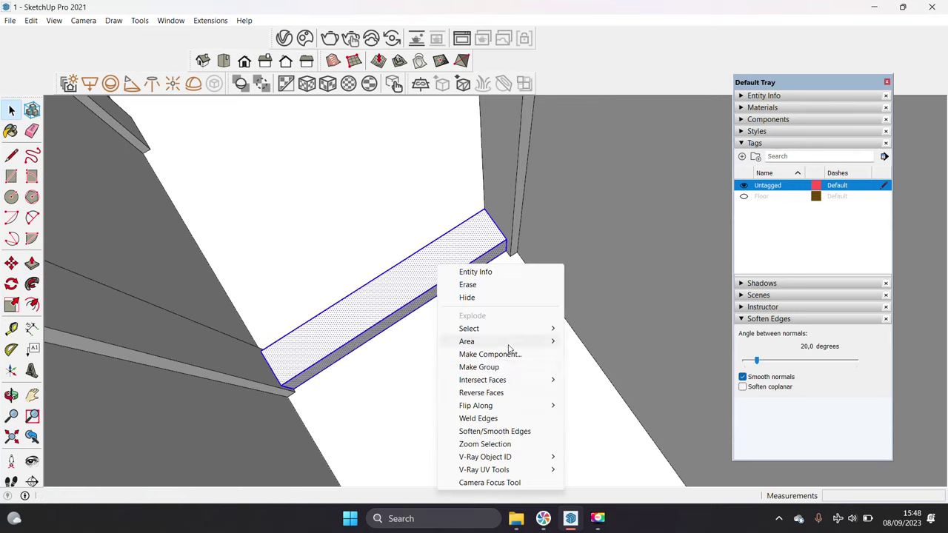
{"action": "left_click", "coordinate": [511, 364]}
{"action": "key", "text": "Return"}
{"action": "scroll", "coordinate": [563, 322], "scroll_direction": "down", "scroll_amount": 3}
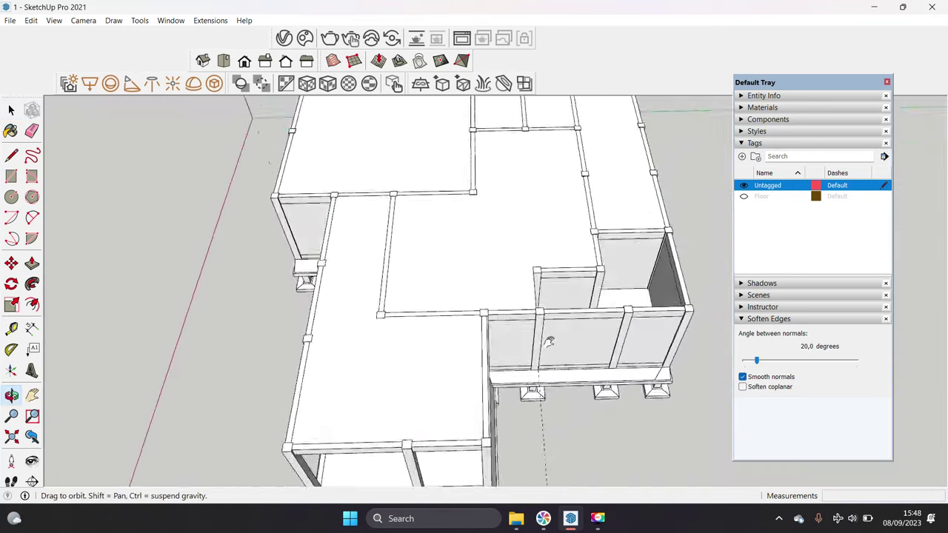
Step: Assign the floor strip component to the Floor tag and hide that tag
{"action": "middle_click_drag", "start_coordinate": [562, 322], "coordinate": [565, 303]}
{"action": "left_click", "coordinate": [462, 298]}
{"action": "left_click", "coordinate": [762, 96]}
{"action": "left_click", "coordinate": [840, 127]}
{"action": "left_click", "coordinate": [814, 146]}
{"action": "left_click", "coordinate": [743, 305]}
Step: Copy a floor strip alongside itself and multiply it into a row of strips
{"action": "scroll", "coordinate": [445, 333], "scroll_direction": "up", "scroll_amount": 5}
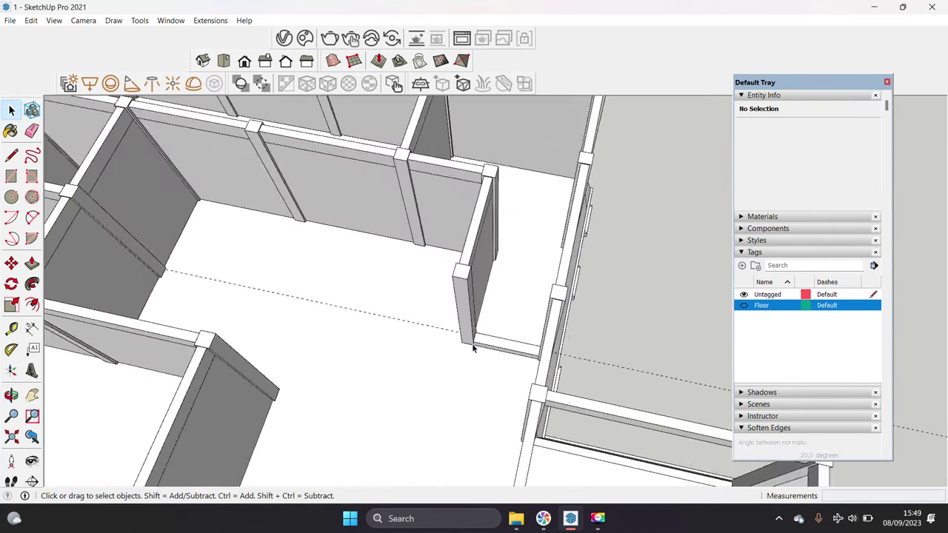
{"action": "scroll", "coordinate": [455, 359], "scroll_direction": "up", "scroll_amount": 3}
{"action": "left_click", "coordinate": [455, 359]}
{"action": "mouse_move", "coordinate": [456, 359]}
{"action": "middle_mouse_down"}
{"action": "mouse_move", "coordinate": [510, 359]}
{"action": "mouse_move", "coordinate": [316, 411]}
{"action": "middle_mouse_up"}
{"action": "key", "text": "m"}
{"action": "left_click", "coordinate": [314, 345]}
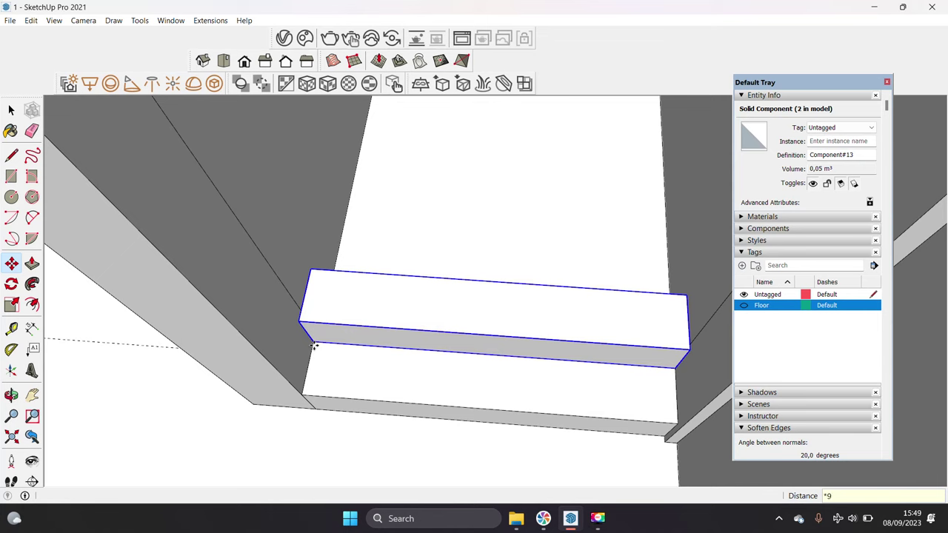
{"action": "key", "text": "Return"}
{"action": "key", "text": "space"}
Step: Place a guide 145 mm away at the stair
{"action": "left_click", "coordinate": [370, 264]}
{"action": "mouse_move", "coordinate": [343, 372]}
{"action": "middle_mouse_down"}
{"action": "mouse_move", "coordinate": [371, 265]}
{"action": "mouse_move", "coordinate": [497, 233]}
{"action": "mouse_move", "coordinate": [488, 279]}
{"action": "mouse_move", "coordinate": [416, 301]}
{"action": "mouse_move", "coordinate": [182, 258]}
{"action": "mouse_move", "coordinate": [562, 231]}
{"action": "middle_mouse_up"}
{"action": "key", "text": "t"}
{"action": "left_click", "coordinate": [434, 236]}
Step: Draw a thin rectangle, extrude it into a strip and group it
{"action": "key", "text": "r"}
{"action": "left_click", "coordinate": [170, 264]}
{"action": "left_click", "coordinate": [562, 231]}
{"action": "key", "text": "space"}
{"action": "key", "text": "p"}
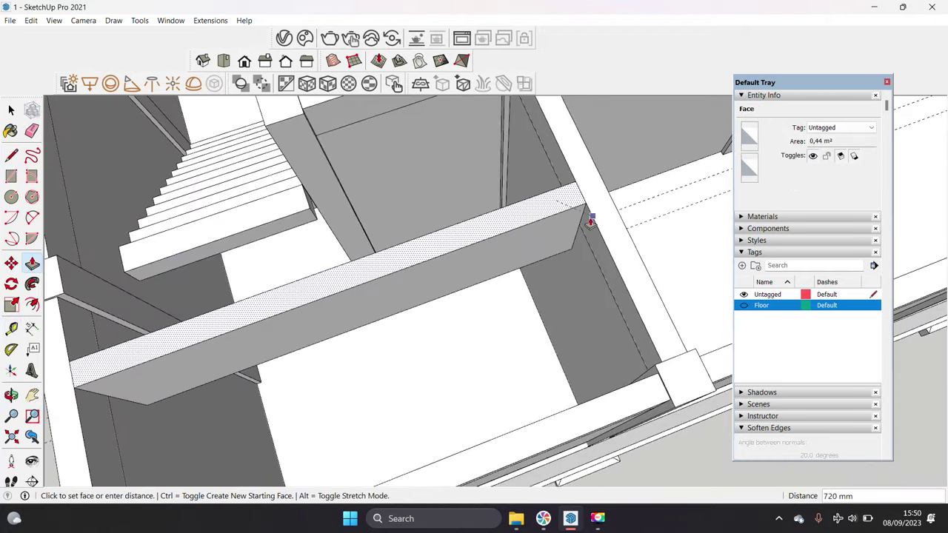
{"action": "key", "text": "space"}
{"action": "triple_click", "coordinate": [464, 247]}
{"action": "right_click", "coordinate": [464, 246]}
{"action": "left_click", "coordinate": [505, 346]}
Step: Scale the stair tread to a new size, stretching it lengthwise
{"action": "mouse_move", "coordinate": [504, 346]}
{"action": "middle_mouse_down"}
{"action": "mouse_move", "coordinate": [554, 277]}
{"action": "mouse_move", "coordinate": [394, 244]}
{"action": "middle_mouse_up"}
{"action": "left_click", "coordinate": [394, 245]}
{"action": "key", "text": "s"}
{"action": "left_click", "coordinate": [390, 243]}
{"action": "left_click", "coordinate": [414, 311]}
{"action": "middle_click_drag", "start_coordinate": [415, 311], "coordinate": [370, 190]}
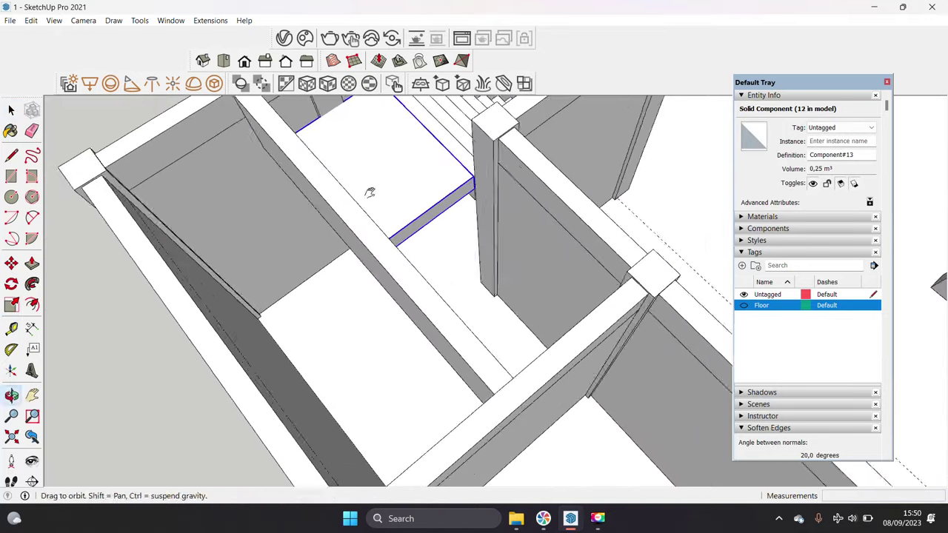
{"action": "left_click", "coordinate": [358, 226]}
{"action": "left_click", "coordinate": [483, 347]}
{"action": "mouse_move", "coordinate": [482, 347]}
{"action": "middle_mouse_down"}
{"action": "mouse_move", "coordinate": [682, 267]}
{"action": "mouse_move", "coordinate": [455, 259]}
{"action": "mouse_move", "coordinate": [552, 249]}
{"action": "mouse_move", "coordinate": [629, 264]}
{"action": "mouse_move", "coordinate": [519, 275]}
{"action": "middle_mouse_up"}
{"action": "key", "text": "space"}
Step: Resize the thin panel and move the pasted box onto the landing toward the stairs
{"action": "left_click", "coordinate": [455, 258]}
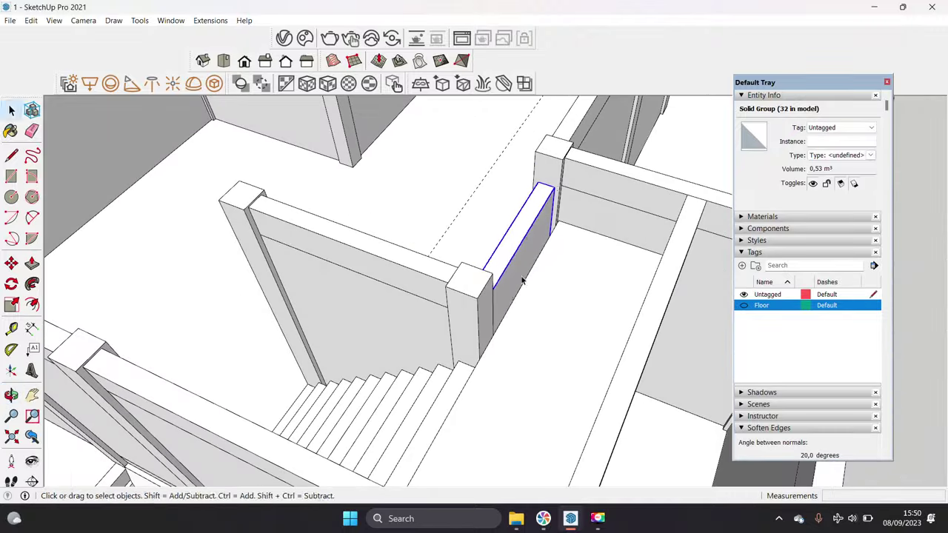
{"action": "key", "text": "s"}
{"action": "left_click", "coordinate": [470, 233]}
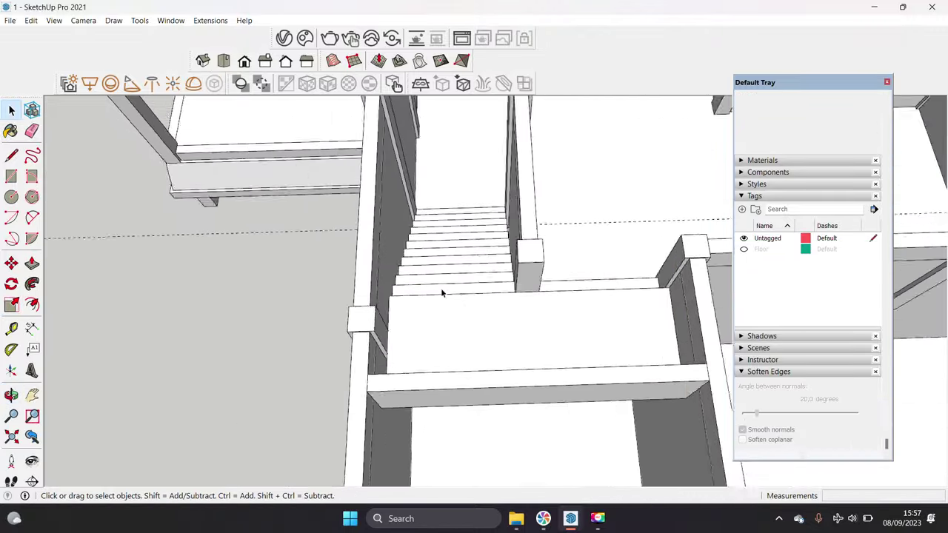
{"action": "left_click", "coordinate": [635, 339]}
{"action": "scroll", "coordinate": [607, 360], "scroll_direction": "up", "scroll_amount": 1}
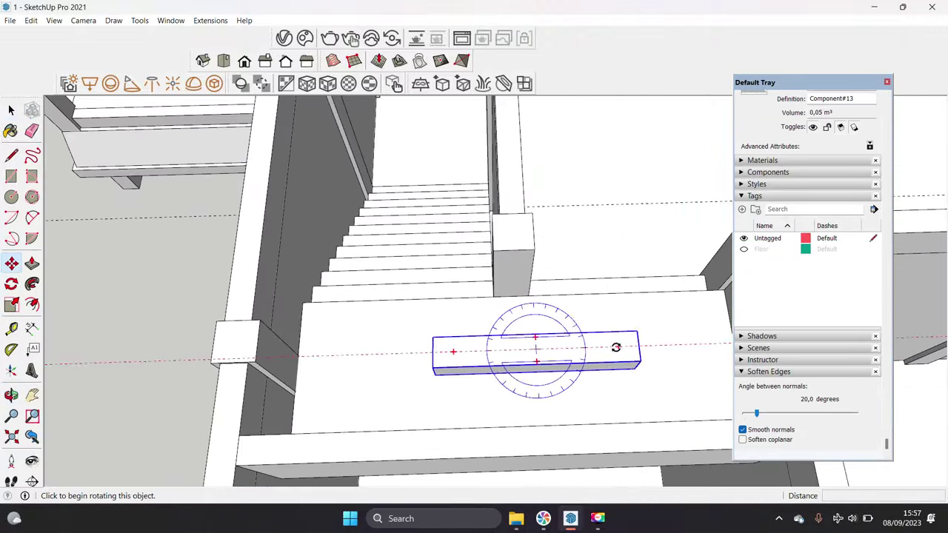
{"action": "key", "text": "m"}
{"action": "scroll", "coordinate": [444, 377], "scroll_direction": "up", "scroll_amount": 1}
{"action": "left_click", "coordinate": [427, 370]}
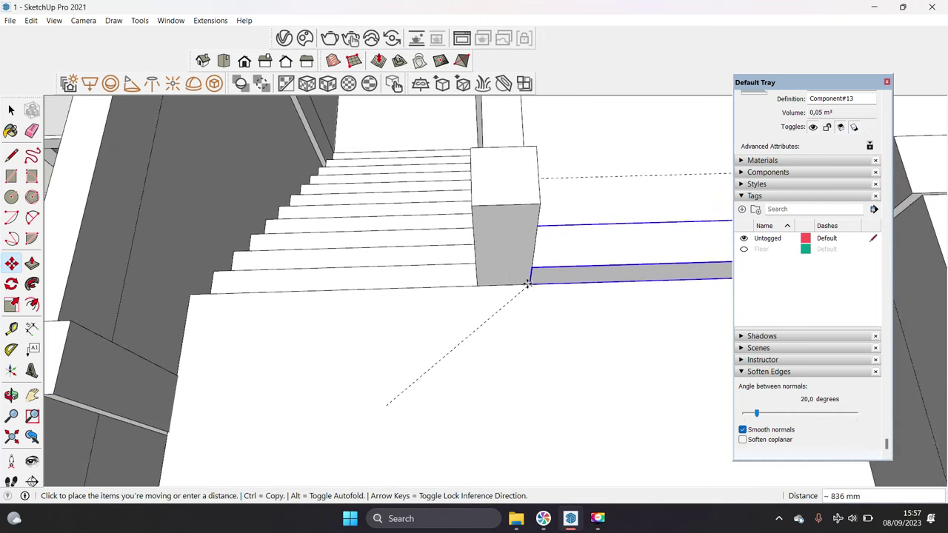
{"action": "mouse_move", "coordinate": [516, 284]}
{"action": "middle_mouse_down"}
{"action": "mouse_move", "coordinate": [491, 303]}
{"action": "mouse_move", "coordinate": [428, 298]}
{"action": "middle_mouse_up"}
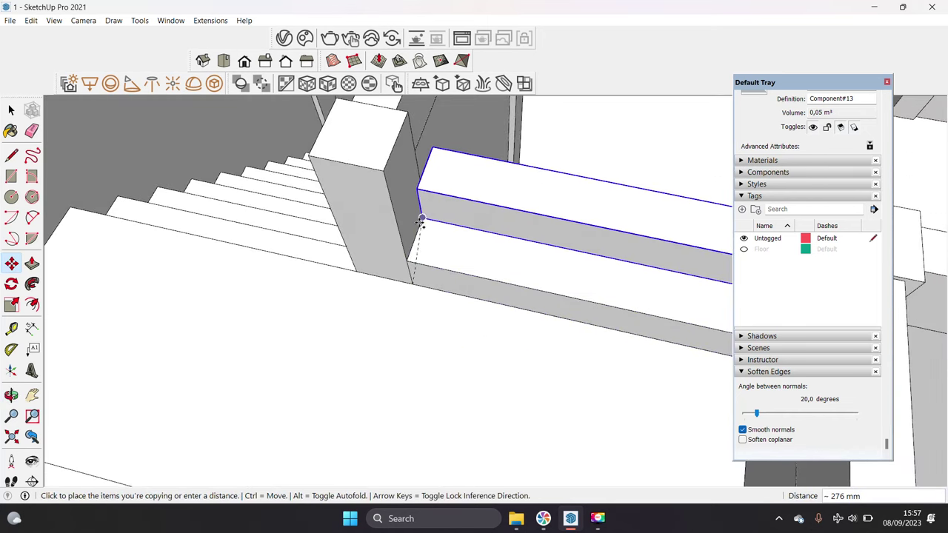
Step: Array the step copy into a row of five with *5 and inspect a new step
{"action": "type", "text": "*5"}
{"action": "key", "text": "Return"}
{"action": "mouse_move", "coordinate": [420, 227]}
{"action": "middle_mouse_down"}
{"action": "mouse_move", "coordinate": [516, 283]}
{"action": "mouse_move", "coordinate": [444, 313]}
{"action": "mouse_move", "coordinate": [513, 239]}
{"action": "mouse_move", "coordinate": [516, 340]}
{"action": "mouse_move", "coordinate": [408, 358]}
{"action": "mouse_move", "coordinate": [382, 277]}
{"action": "mouse_move", "coordinate": [360, 269]}
{"action": "middle_mouse_up"}
{"action": "left_click", "coordinate": [514, 239]}
{"action": "scroll", "coordinate": [381, 263], "scroll_direction": "up", "scroll_amount": 3}
{"action": "scroll", "coordinate": [382, 291], "scroll_direction": "down", "scroll_amount": 5}
{"action": "right_click", "coordinate": [359, 269]}
{"action": "left_click", "coordinate": [427, 377]}
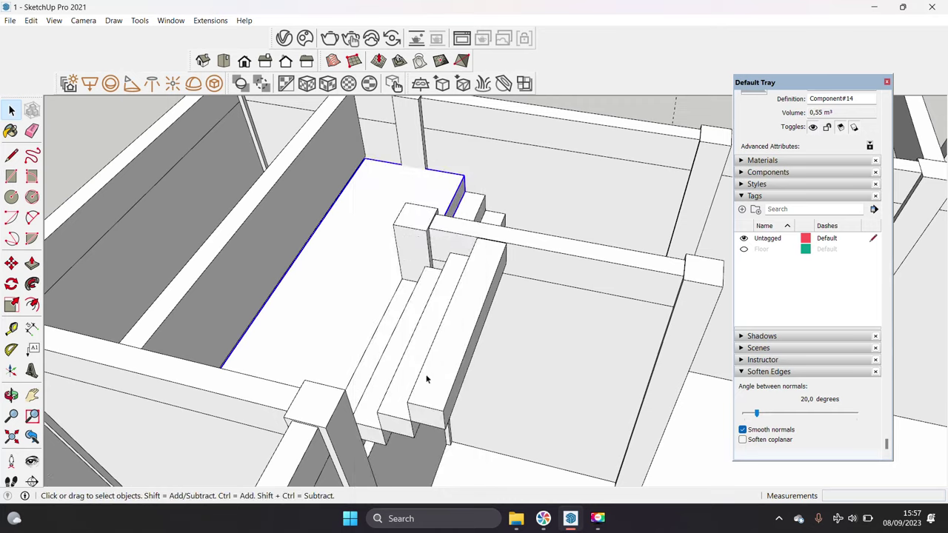
Step: Group the thin step slab and the landing block together
{"action": "double_click", "coordinate": [427, 377]}
{"action": "middle_click_drag", "start_coordinate": [427, 377], "coordinate": [434, 249]}
{"action": "scroll", "coordinate": [435, 224], "scroll_direction": "up", "scroll_amount": 3}
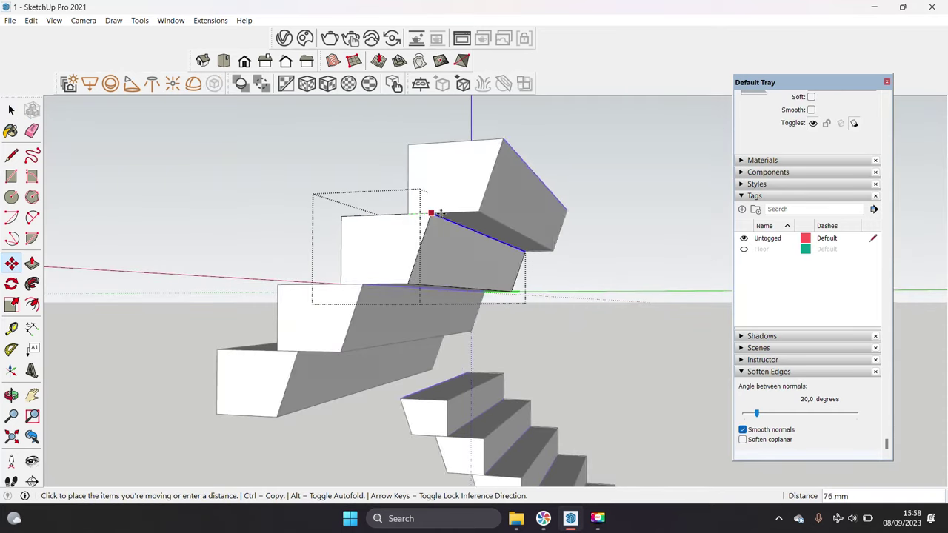
{"action": "key", "text": "space"}
{"action": "mouse_move", "coordinate": [419, 215]}
{"action": "middle_mouse_down"}
{"action": "mouse_move", "coordinate": [415, 339]}
{"action": "mouse_move", "coordinate": [346, 257]}
{"action": "middle_mouse_up"}
{"action": "left_click", "coordinate": [420, 321]}
{"action": "left_click", "coordinate": [415, 339]}
{"action": "middle_click_drag", "start_coordinate": [498, 269], "coordinate": [420, 277]}
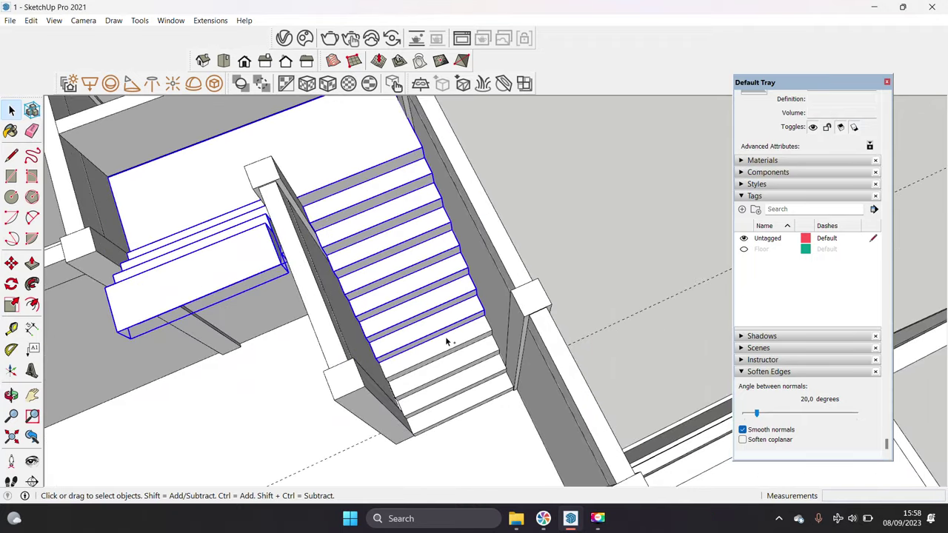
{"action": "right_click", "coordinate": [407, 385]}
{"action": "left_click", "coordinate": [430, 334]}
Step: Extend the slab edge by pulling its side face out toward the stair post
{"action": "mouse_move", "coordinate": [429, 334]}
{"action": "middle_mouse_down"}
{"action": "mouse_move", "coordinate": [486, 229]}
{"action": "mouse_move", "coordinate": [370, 248]}
{"action": "mouse_move", "coordinate": [376, 363]}
{"action": "mouse_move", "coordinate": [461, 322]}
{"action": "middle_mouse_up"}
{"action": "scroll", "coordinate": [360, 323], "scroll_direction": "up", "scroll_amount": 3}
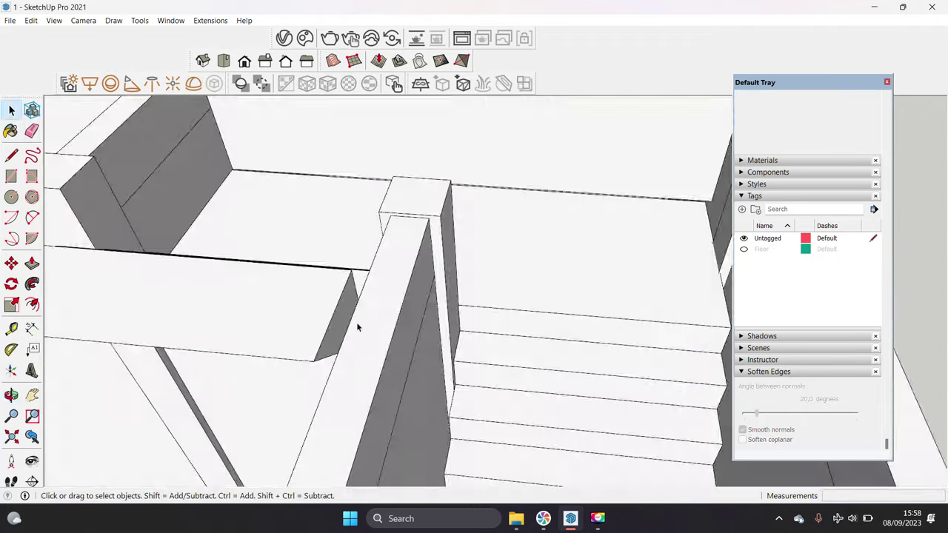
{"action": "key", "text": "t"}
{"action": "key", "text": "space"}
{"action": "mouse_move", "coordinate": [340, 316]}
{"action": "middle_mouse_down"}
{"action": "mouse_move", "coordinate": [296, 297]}
{"action": "mouse_move", "coordinate": [213, 304]}
{"action": "middle_mouse_up"}
{"action": "key", "text": "l"}
{"action": "left_click", "coordinate": [213, 305]}
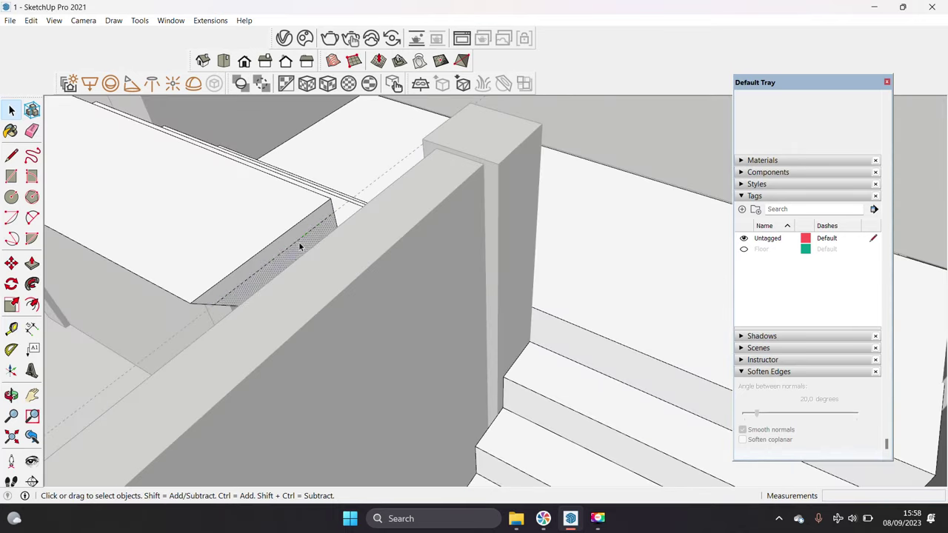
{"action": "left_click", "coordinate": [290, 247]}
{"action": "middle_click_drag", "start_coordinate": [290, 247], "coordinate": [212, 247]}
{"action": "left_click", "coordinate": [212, 247]}
Step: Make the Floor tag visible again and review the upper slab around the stairs
{"action": "key", "text": "space"}
{"action": "middle_click_drag", "start_coordinate": [461, 353], "coordinate": [513, 275]}
{"action": "key", "text": "e"}
{"action": "key", "text": "space"}
{"action": "middle_click_drag", "start_coordinate": [565, 224], "coordinate": [328, 300]}
{"action": "left_click", "coordinate": [743, 248]}
{"action": "mouse_move", "coordinate": [474, 333]}
{"action": "middle_mouse_down"}
{"action": "mouse_move", "coordinate": [439, 370]}
{"action": "mouse_move", "coordinate": [429, 306]}
{"action": "mouse_move", "coordinate": [395, 353]}
{"action": "middle_mouse_up"}
{"action": "key", "text": "space"}
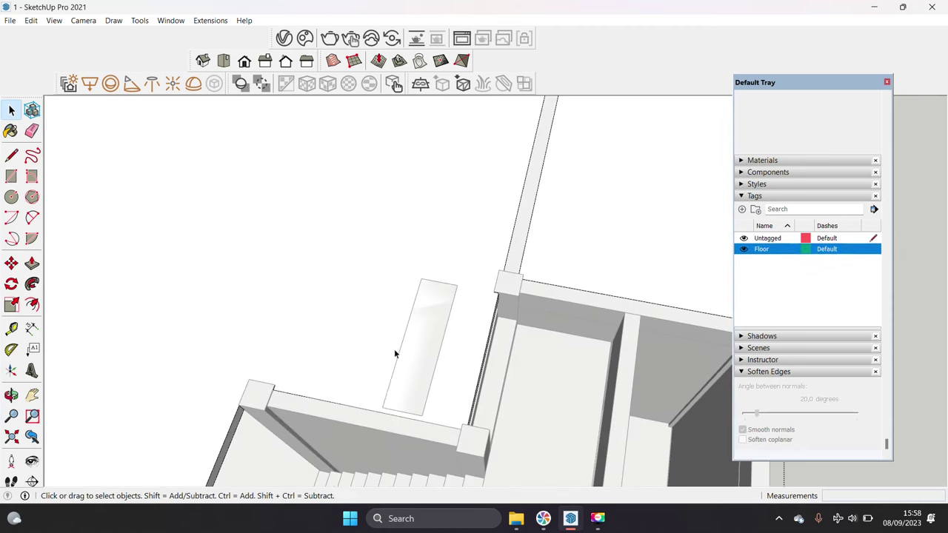
{"action": "key", "text": "r"}
{"action": "scroll", "coordinate": [527, 274], "scroll_direction": "up", "scroll_amount": 1}
{"action": "mouse_move", "coordinate": [498, 317]}
{"action": "middle_mouse_down"}
{"action": "mouse_move", "coordinate": [412, 264]}
{"action": "mouse_move", "coordinate": [483, 290]}
{"action": "mouse_move", "coordinate": [462, 300]}
{"action": "mouse_move", "coordinate": [610, 309]}
{"action": "middle_mouse_up"}
{"action": "left_click", "coordinate": [415, 292]}
{"action": "key", "text": "space"}
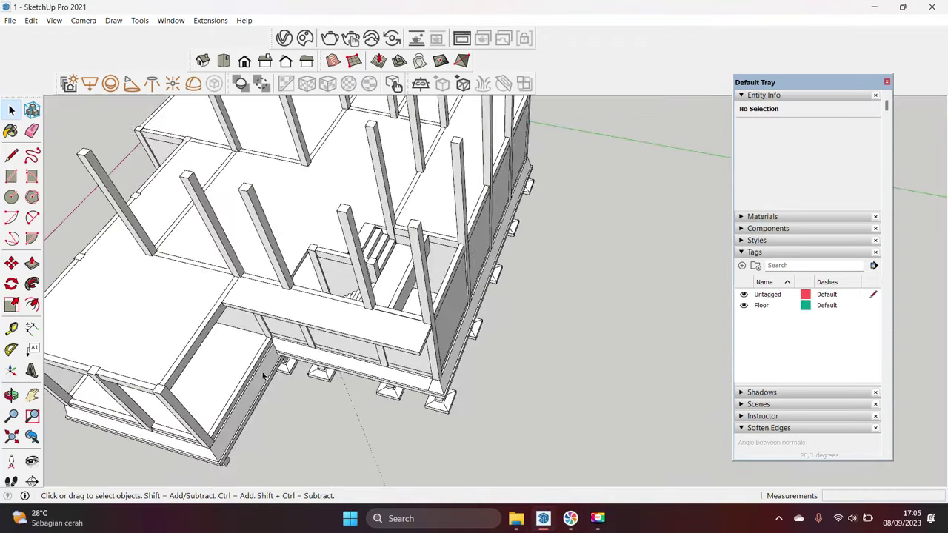
Step: Draw a rectangle in the floor opening and raise it into a 130 mm slab
{"action": "left_click", "coordinate": [425, 352]}
{"action": "middle_click_drag", "start_coordinate": [424, 352], "coordinate": [567, 222]}
{"action": "left_click", "coordinate": [582, 165]}
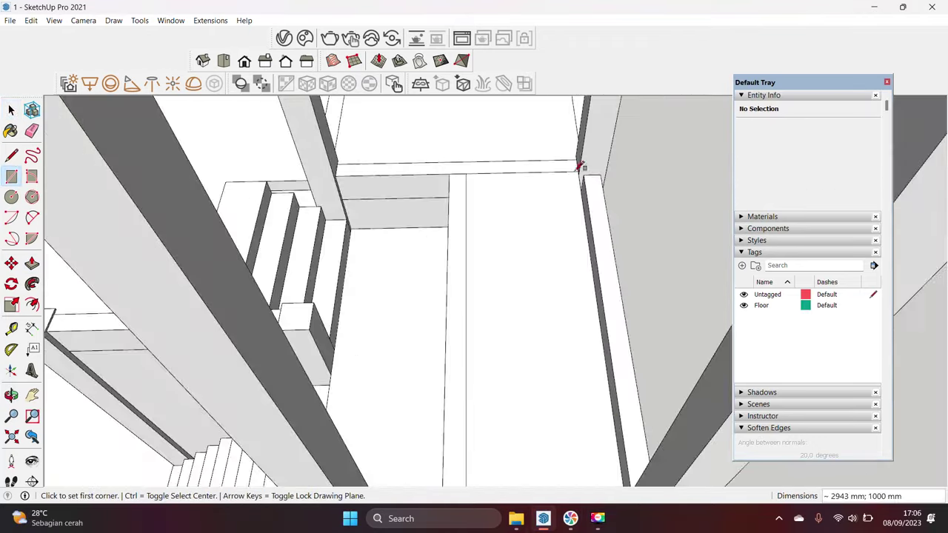
{"action": "key", "text": "space"}
{"action": "left_click", "coordinate": [468, 294]}
{"action": "key", "text": "p"}
{"action": "left_click", "coordinate": [468, 294]}
{"action": "middle_click_drag", "start_coordinate": [468, 294], "coordinate": [478, 273]}
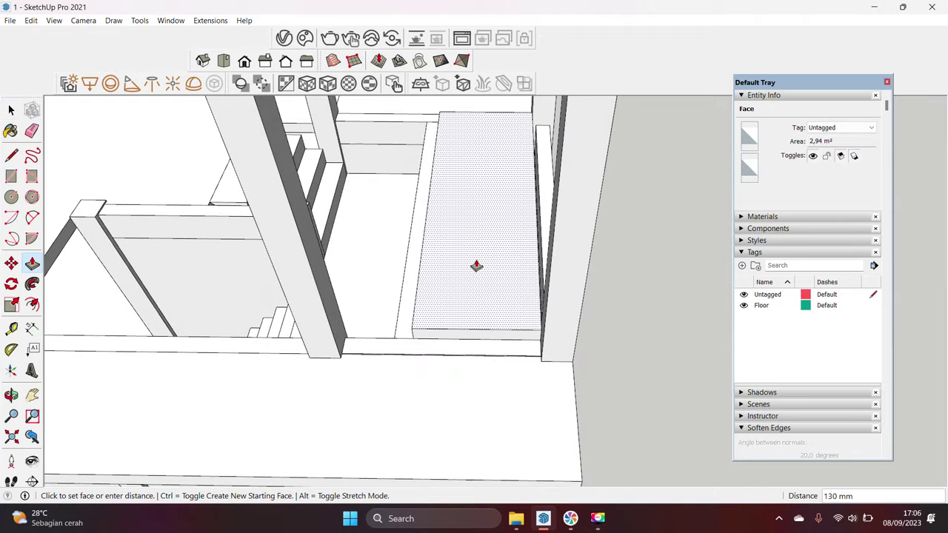
{"action": "key", "text": "Return"}
{"action": "key", "text": "space"}
Step: Turn the new 130 mm slab into a group
{"action": "triple_click", "coordinate": [457, 257]}
{"action": "right_click", "coordinate": [457, 257]}
{"action": "left_click", "coordinate": [504, 362]}
{"action": "mouse_move", "coordinate": [503, 362]}
{"action": "middle_mouse_down"}
{"action": "mouse_move", "coordinate": [402, 315]}
{"action": "mouse_move", "coordinate": [422, 241]}
{"action": "mouse_move", "coordinate": [233, 268]}
{"action": "middle_mouse_up"}
{"action": "scroll", "coordinate": [402, 315], "scroll_direction": "up", "scroll_amount": 5}
Step: Draw a strip rectangle on the slab edge and push it into the slab
{"action": "key", "text": "r"}
{"action": "left_click", "coordinate": [199, 296]}
{"action": "middle_click_drag", "start_coordinate": [198, 296], "coordinate": [553, 230]}
{"action": "left_click", "coordinate": [529, 228]}
{"action": "key", "text": "space"}
{"action": "left_click", "coordinate": [518, 233]}
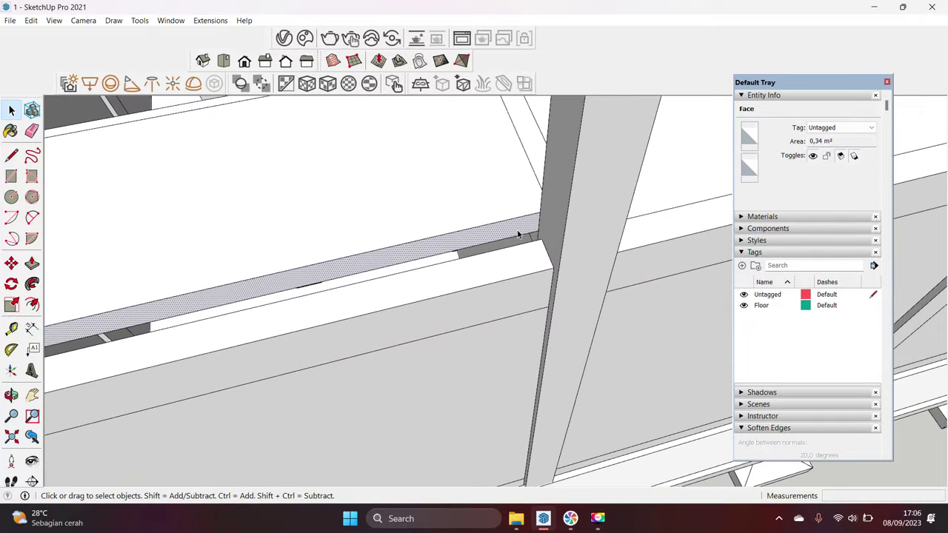
{"action": "key", "text": "p"}
{"action": "left_click", "coordinate": [467, 286]}
{"action": "mouse_move", "coordinate": [467, 286]}
{"action": "middle_mouse_down"}
{"action": "mouse_move", "coordinate": [480, 318]}
{"action": "mouse_move", "coordinate": [440, 292]}
{"action": "mouse_move", "coordinate": [444, 243]}
{"action": "middle_mouse_up"}
{"action": "key", "text": "space"}
Step: Make the slab a solid group, then explode it back into loose geometry
{"action": "triple_click", "coordinate": [474, 242]}
{"action": "right_click", "coordinate": [474, 242]}
{"action": "left_click", "coordinate": [515, 342]}
{"action": "right_click", "coordinate": [444, 244]}
{"action": "left_click", "coordinate": [465, 391]}
{"action": "mouse_move", "coordinate": [440, 306]}
{"action": "middle_mouse_down"}
{"action": "mouse_move", "coordinate": [516, 283]}
{"action": "mouse_move", "coordinate": [468, 234]}
{"action": "middle_mouse_up"}
{"action": "right_click", "coordinate": [468, 234]}
{"action": "left_click", "coordinate": [503, 331]}
{"action": "mouse_move", "coordinate": [508, 331]}
{"action": "middle_mouse_down"}
{"action": "mouse_move", "coordinate": [520, 301]}
{"action": "mouse_move", "coordinate": [639, 251]}
{"action": "mouse_move", "coordinate": [597, 267]}
{"action": "middle_mouse_up"}
{"action": "left_click", "coordinate": [521, 301]}
Step: Place a guide 150 mm in from the slab edge
{"action": "left_click", "coordinate": [547, 291]}
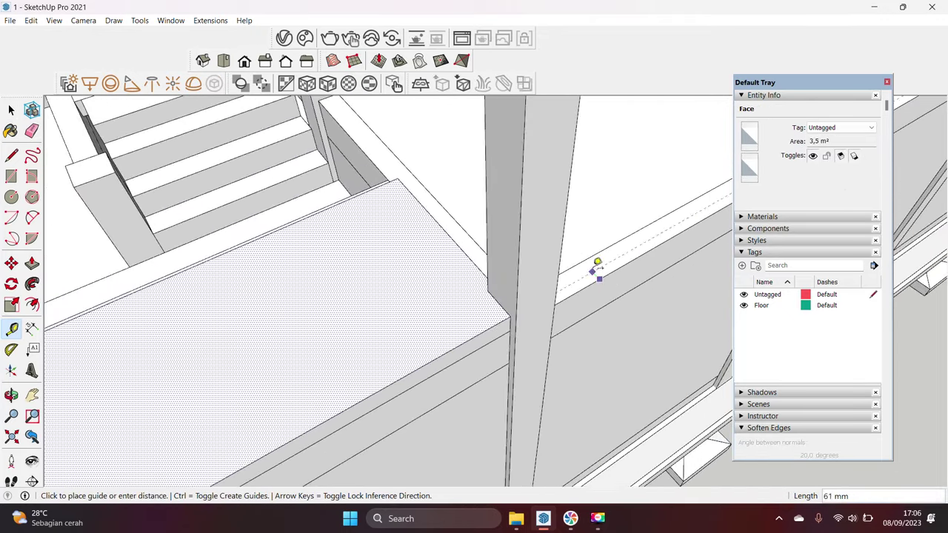
{"action": "middle_click_drag", "start_coordinate": [503, 302], "coordinate": [483, 328]}
{"action": "key", "text": "t"}
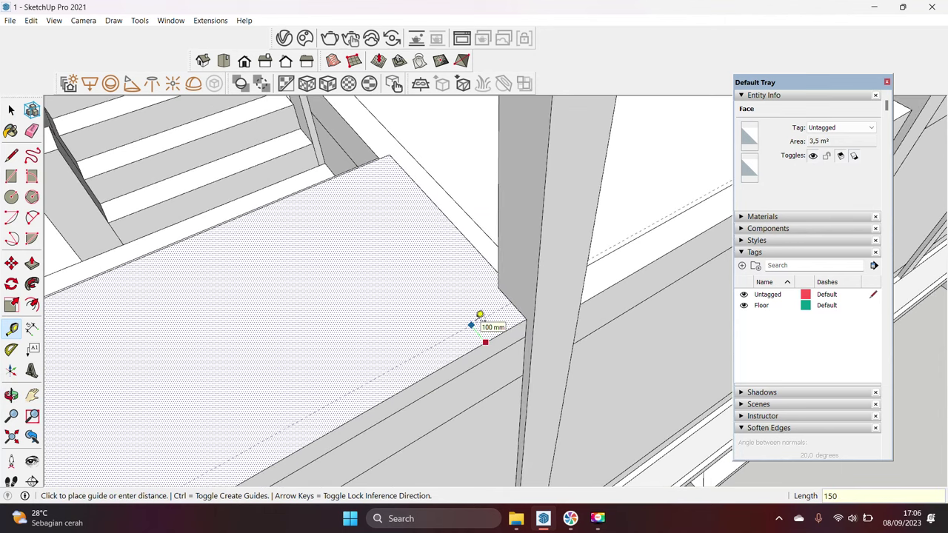
{"action": "key", "text": "Return"}
{"action": "key", "text": "space"}
Step: Push the thin edge strip down and regroup the whole slab as a solid
{"action": "key", "text": "p"}
{"action": "left_click", "coordinate": [478, 377]}
{"action": "left_click", "coordinate": [482, 318]}
{"action": "key", "text": "space"}
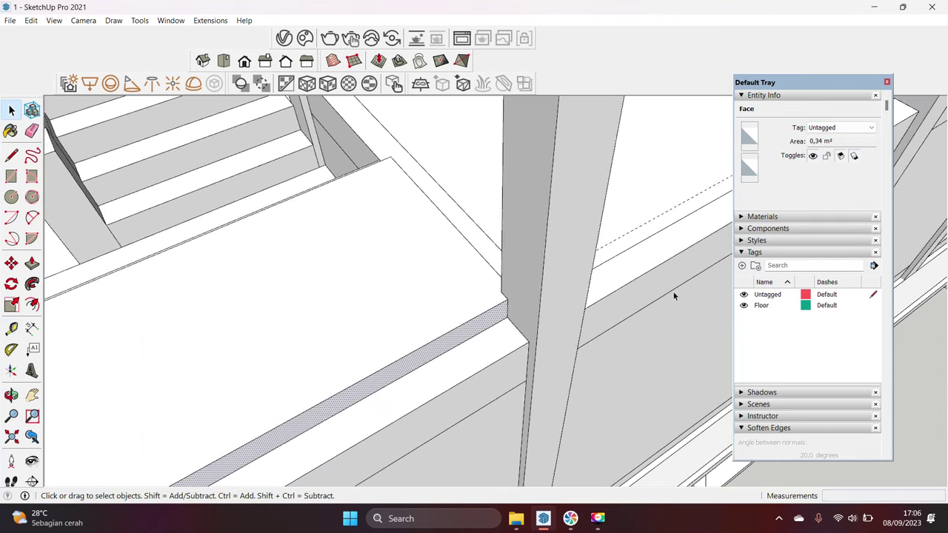
{"action": "key", "text": "space"}
{"action": "triple_click", "coordinate": [423, 311]}
{"action": "right_click", "coordinate": [422, 311]}
{"action": "left_click", "coordinate": [456, 182]}
{"action": "middle_click_drag", "start_coordinate": [455, 182], "coordinate": [449, 255]}
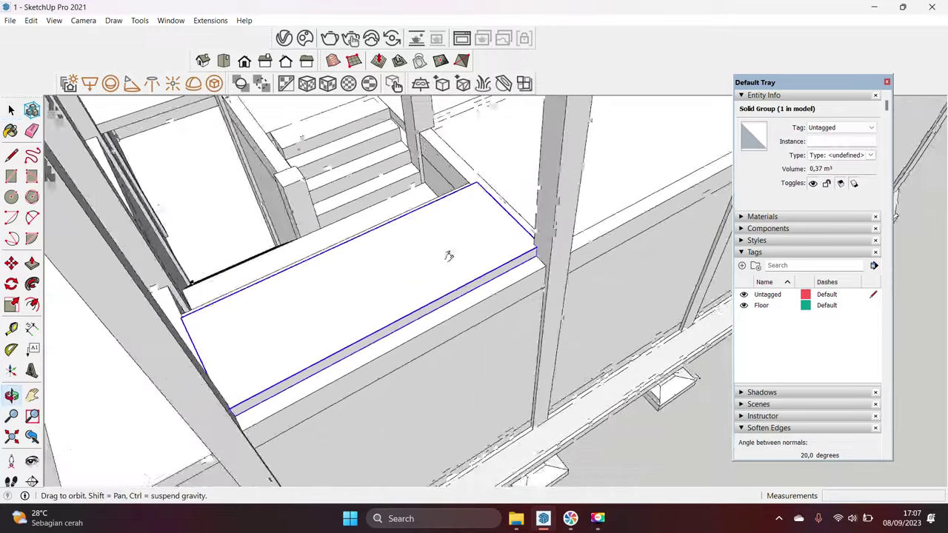
Step: Switch the camera to the Front standard view, then back to Perspective
{"action": "scroll", "coordinate": [539, 241], "scroll_direction": "up", "scroll_amount": 3}
{"action": "key", "text": "space"}
{"action": "scroll", "coordinate": [557, 211], "scroll_direction": "down", "scroll_amount": 2}
{"action": "scroll", "coordinate": [536, 265], "scroll_direction": "down", "scroll_amount": 3}
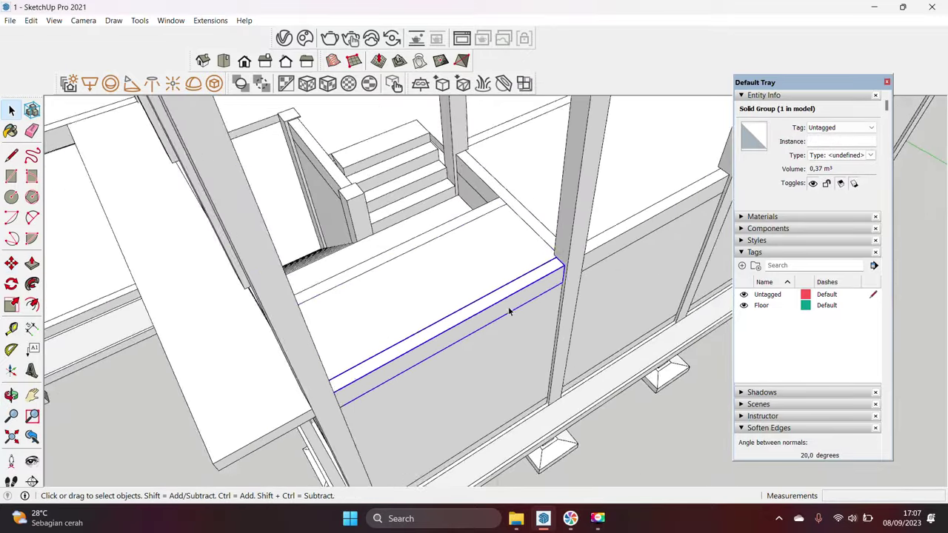
{"action": "scroll", "coordinate": [508, 311], "scroll_direction": "down", "scroll_amount": 4}
{"action": "scroll", "coordinate": [620, 274], "scroll_direction": "down", "scroll_amount": 4}
{"action": "middle_click_drag", "start_coordinate": [620, 274], "coordinate": [578, 256]}
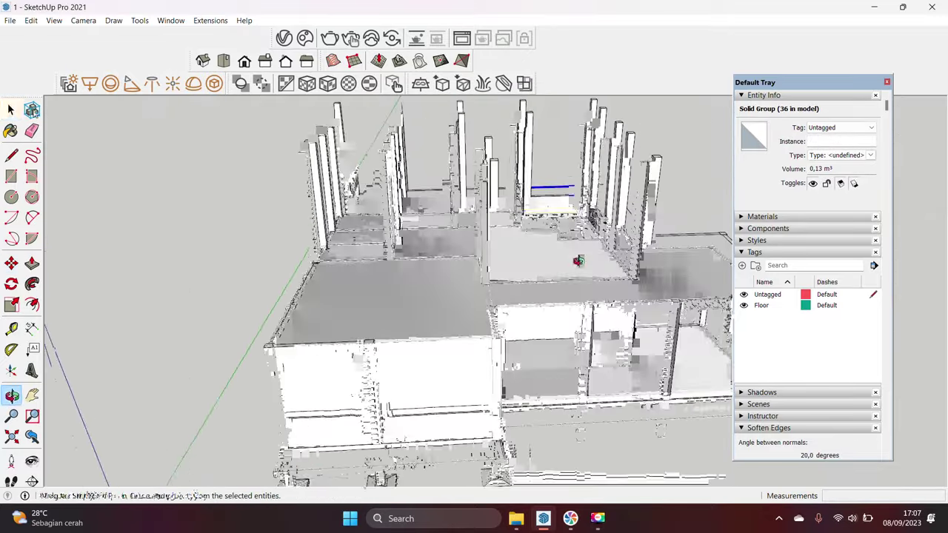
{"action": "left_click", "coordinate": [245, 60]}
{"action": "left_click", "coordinate": [84, 20]}
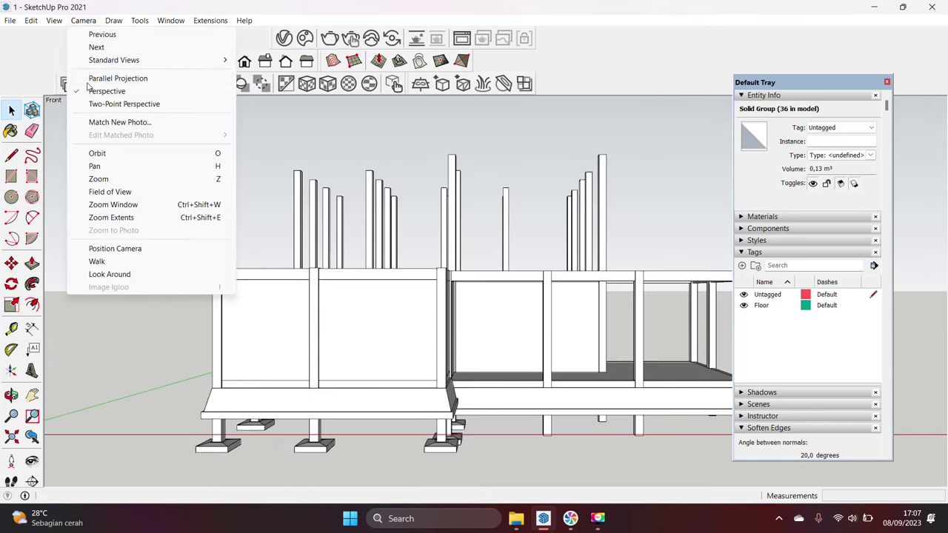
{"action": "left_click", "coordinate": [126, 136]}
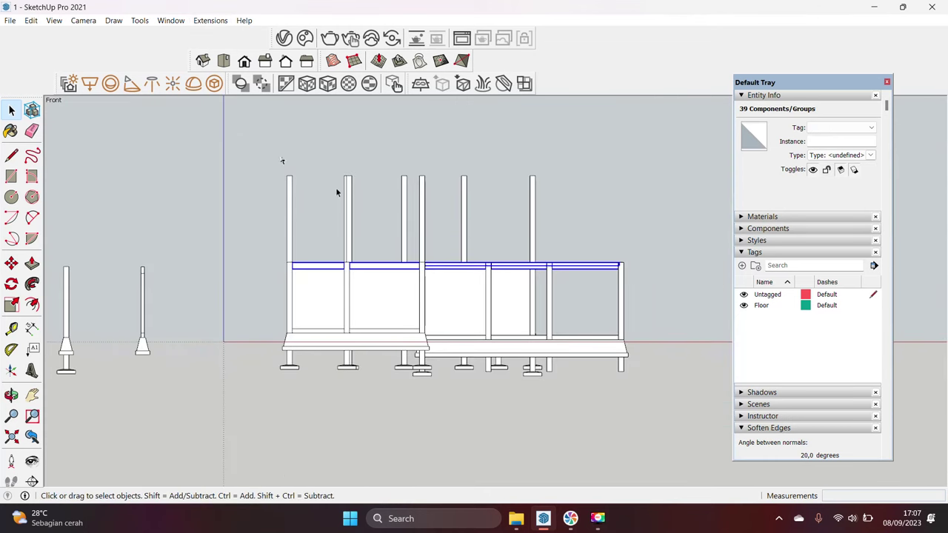
{"action": "left_click", "coordinate": [83, 20]}
{"action": "left_click", "coordinate": [104, 89]}
Step: Move the floor slab up onto the column tops, then delete the slab
{"action": "middle_click_drag", "start_coordinate": [318, 311], "coordinate": [352, 294]}
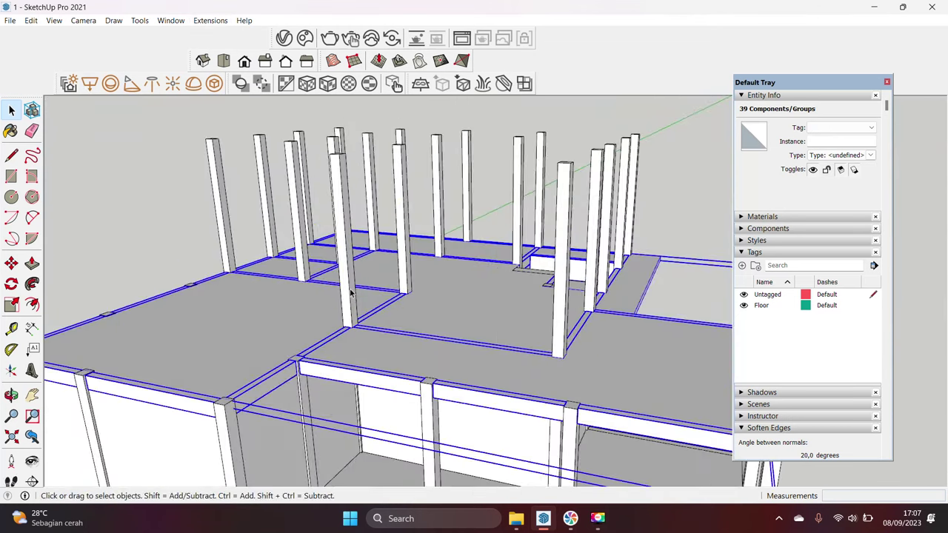
{"action": "left_click", "coordinate": [349, 310]}
{"action": "left_click", "coordinate": [340, 157]}
{"action": "key", "text": "space"}
{"action": "middle_click_drag", "start_coordinate": [348, 222], "coordinate": [447, 356]}
{"action": "left_click", "coordinate": [393, 283]}
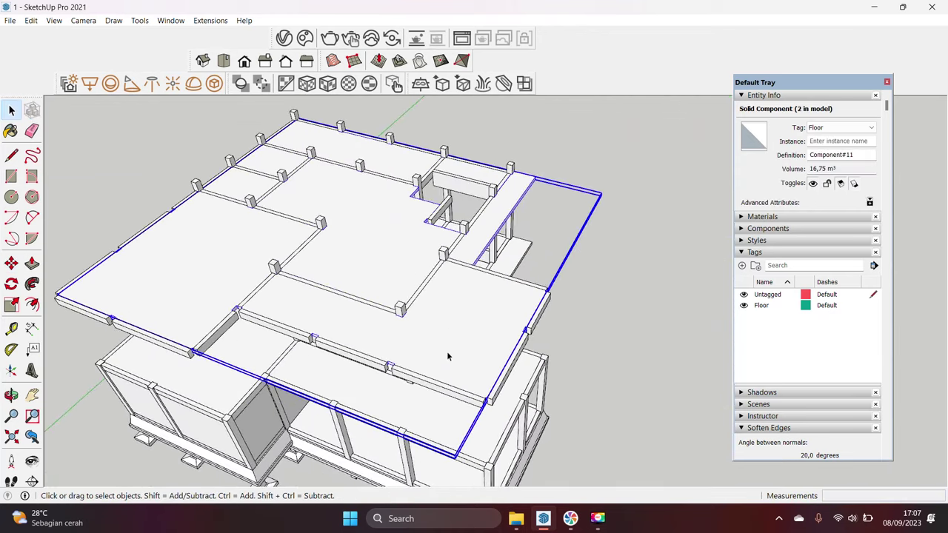
{"action": "key", "text": "Delete"}
Step: Delete the leftover group, the outer C-shaped beams and one more beam
{"action": "mouse_move", "coordinate": [385, 277]}
{"action": "middle_mouse_down"}
{"action": "mouse_move", "coordinate": [497, 322]}
{"action": "mouse_move", "coordinate": [684, 342]}
{"action": "middle_mouse_up"}
{"action": "left_click", "coordinate": [684, 342]}
{"action": "key", "text": "Delete"}
{"action": "middle_click_drag", "start_coordinate": [507, 262], "coordinate": [659, 361]}
{"action": "scroll", "coordinate": [659, 361], "scroll_direction": "up", "scroll_amount": 3}
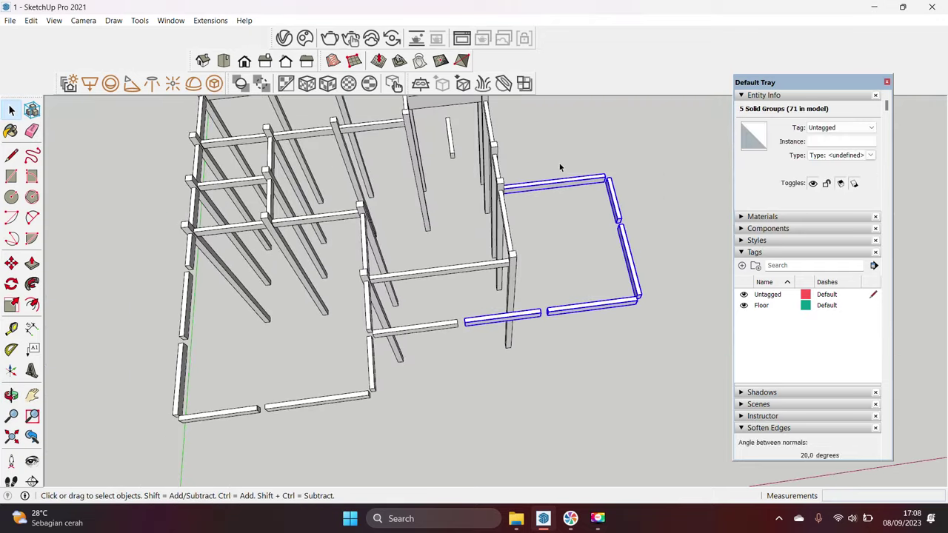
{"action": "mouse_move", "coordinate": [413, 333]}
{"action": "middle_mouse_down"}
{"action": "mouse_move", "coordinate": [239, 222]}
{"action": "mouse_move", "coordinate": [332, 151]}
{"action": "middle_mouse_up"}
{"action": "left_click_drag", "start_coordinate": [325, 174], "coordinate": [417, 324]}
{"action": "mouse_move", "coordinate": [417, 324]}
{"action": "middle_mouse_down"}
{"action": "mouse_move", "coordinate": [395, 271]}
{"action": "mouse_move", "coordinate": [296, 254]}
{"action": "mouse_move", "coordinate": [365, 211]}
{"action": "mouse_move", "coordinate": [345, 214]}
{"action": "mouse_move", "coordinate": [412, 440]}
{"action": "mouse_move", "coordinate": [414, 431]}
{"action": "mouse_move", "coordinate": [388, 444]}
{"action": "mouse_move", "coordinate": [392, 453]}
{"action": "middle_mouse_up"}
{"action": "key", "text": "Delete"}
{"action": "left_click", "coordinate": [297, 254]}
{"action": "key", "text": "Delete"}
Step: Scale, rotate and lengthen a short beam so it projects outward from the frame
{"action": "left_click", "coordinate": [365, 211]}
{"action": "key", "text": "s"}
{"action": "left_click", "coordinate": [412, 440]}
{"action": "key", "text": "space"}
{"action": "key", "text": "space"}
{"action": "key", "text": "q"}
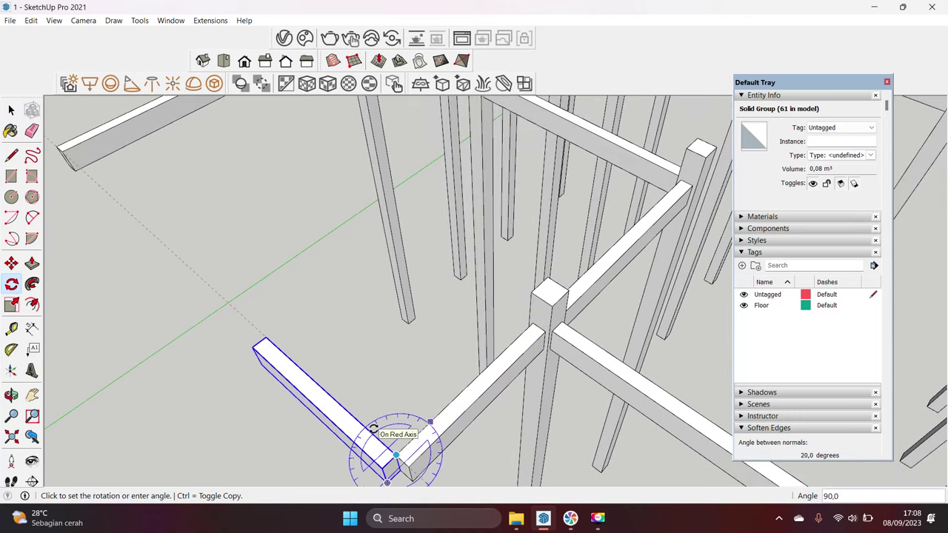
{"action": "left_click", "coordinate": [398, 456]}
{"action": "key", "text": "space"}
{"action": "middle_click_drag", "start_coordinate": [398, 455], "coordinate": [307, 348]}
{"action": "key", "text": "s"}
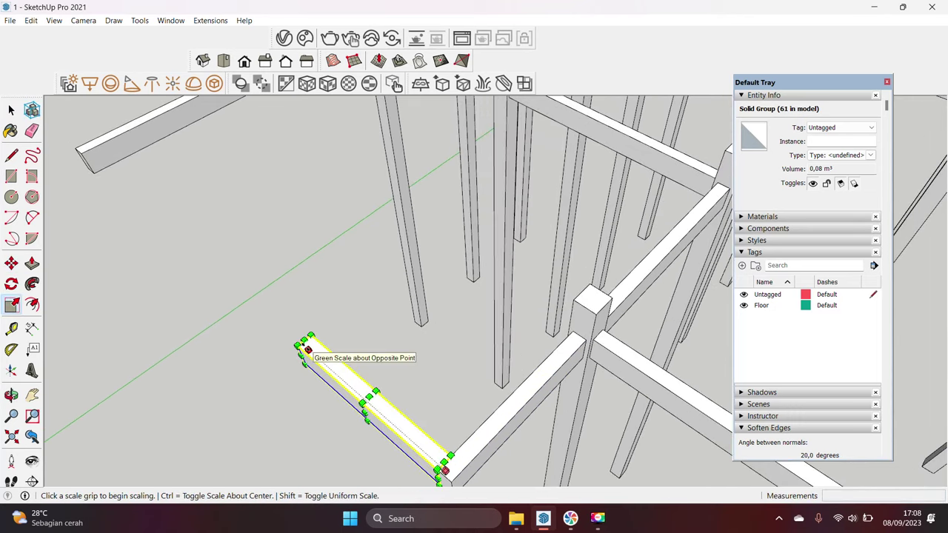
{"action": "scroll", "coordinate": [444, 470], "scroll_direction": "down", "scroll_amount": 5}
Step: Select all nineteen vertical posts and move them
{"action": "left_click", "coordinate": [200, 245]}
{"action": "key", "text": "space"}
{"action": "middle_click_drag", "start_coordinate": [200, 245], "coordinate": [311, 311]}
{"action": "left_click", "coordinate": [341, 348]}
{"action": "mouse_move", "coordinate": [340, 348]}
{"action": "middle_mouse_down"}
{"action": "mouse_move", "coordinate": [356, 337]}
{"action": "mouse_move", "coordinate": [593, 366]}
{"action": "middle_mouse_up"}
{"action": "left_click_drag", "start_coordinate": [592, 366], "coordinate": [111, 415]}
{"action": "scroll", "coordinate": [323, 287], "scroll_direction": "up", "scroll_amount": 3}
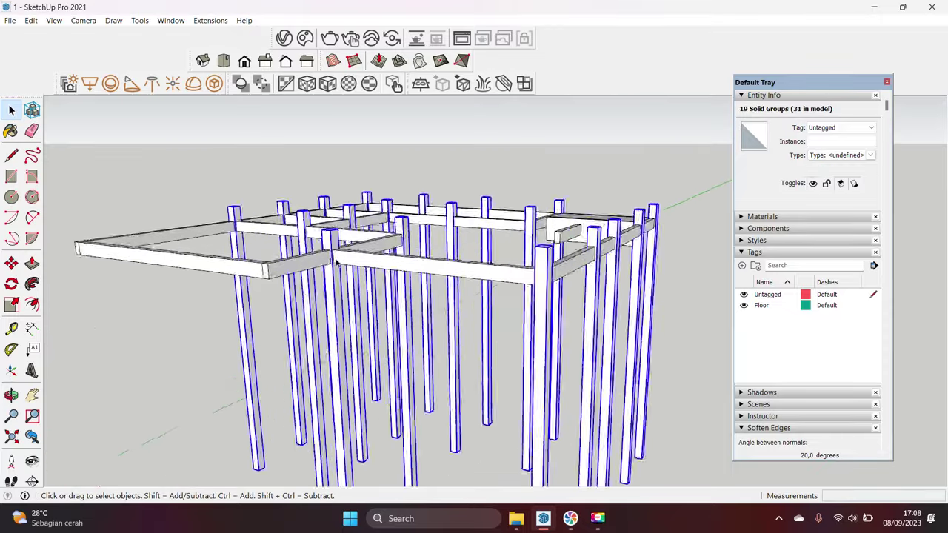
{"action": "scroll", "coordinate": [323, 287], "scroll_direction": "up", "scroll_amount": 2}
{"action": "key", "text": "m"}
{"action": "left_click", "coordinate": [311, 281]}
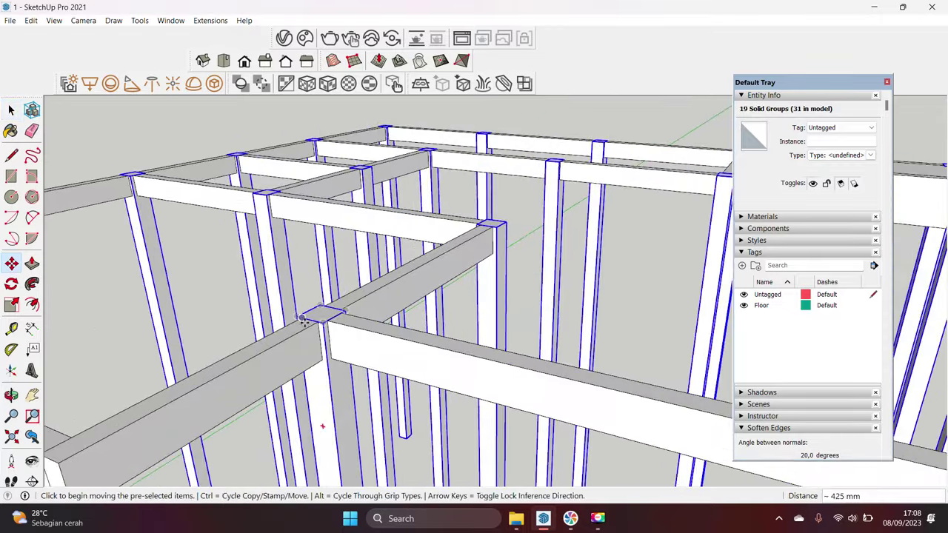
{"action": "scroll", "coordinate": [303, 319], "scroll_direction": "down", "scroll_amount": 5}
{"action": "middle_click_drag", "start_coordinate": [303, 320], "coordinate": [645, 300]}
{"action": "left_click", "coordinate": [30, 20]}
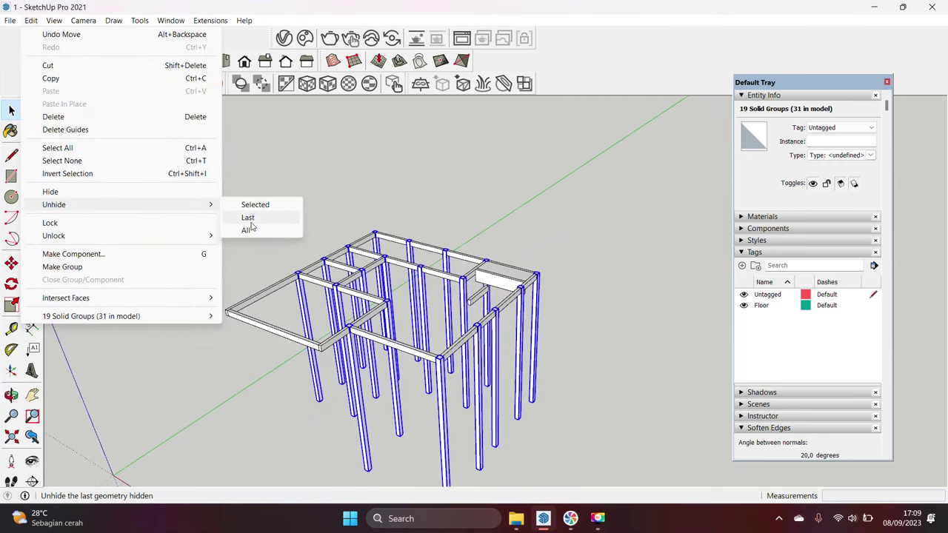
Step: Unhide the last hidden geometry and stretch the lower board upward with Scale
{"action": "left_click", "coordinate": [249, 219]}
{"action": "mouse_move", "coordinate": [582, 385]}
{"action": "middle_mouse_down"}
{"action": "mouse_move", "coordinate": [444, 326]}
{"action": "mouse_move", "coordinate": [412, 406]}
{"action": "mouse_move", "coordinate": [435, 414]}
{"action": "middle_mouse_up"}
{"action": "scroll", "coordinate": [427, 316], "scroll_direction": "up", "scroll_amount": 3}
{"action": "scroll", "coordinate": [428, 316], "scroll_direction": "up", "scroll_amount": 1}
{"action": "left_click", "coordinate": [431, 322]}
{"action": "left_click", "coordinate": [413, 406]}
{"action": "key", "text": "s"}
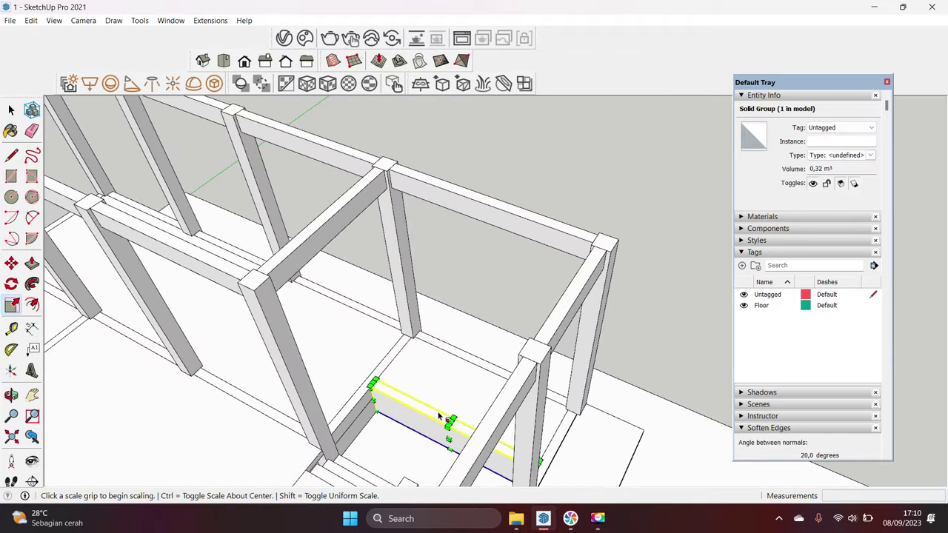
{"action": "key", "text": "space"}
{"action": "mouse_move", "coordinate": [403, 375]}
{"action": "middle_mouse_down"}
{"action": "mouse_move", "coordinate": [449, 427]}
{"action": "mouse_move", "coordinate": [345, 337]}
{"action": "middle_mouse_up"}
{"action": "left_click", "coordinate": [453, 421]}
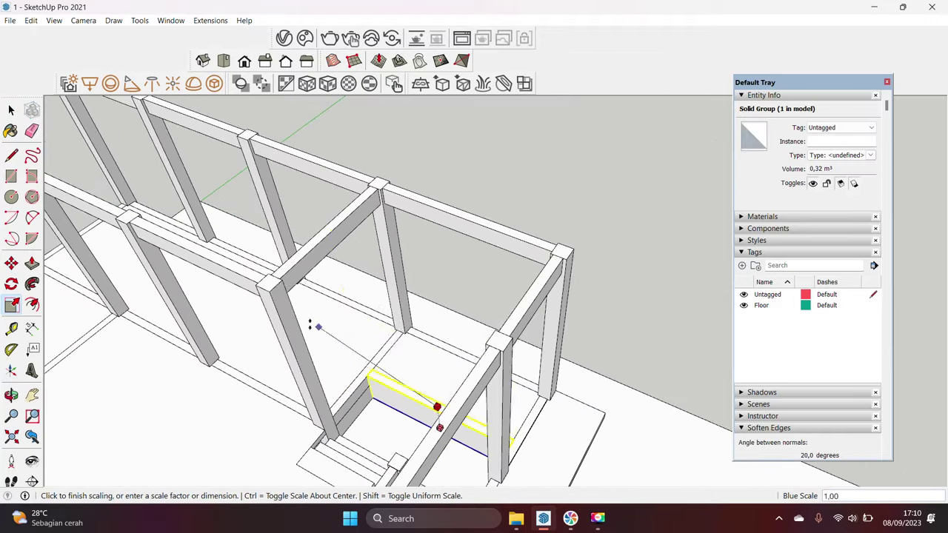
{"action": "left_click", "coordinate": [300, 280]}
{"action": "key", "text": "space"}
Step: Switch to Front view with Parallel Projection and move the upper boards
{"action": "scroll", "coordinate": [300, 280], "scroll_direction": "down", "scroll_amount": 5}
{"action": "middle_click_drag", "start_coordinate": [300, 280], "coordinate": [457, 252]}
{"action": "left_click", "coordinate": [244, 61]}
{"action": "left_click", "coordinate": [83, 20]}
{"action": "left_click", "coordinate": [64, 76]}
{"action": "scroll", "coordinate": [487, 193], "scroll_direction": "up", "scroll_amount": 2}
{"action": "left_click", "coordinate": [486, 192]}
{"action": "scroll", "coordinate": [492, 194], "scroll_direction": "up", "scroll_amount": 3}
{"action": "key", "text": "m"}
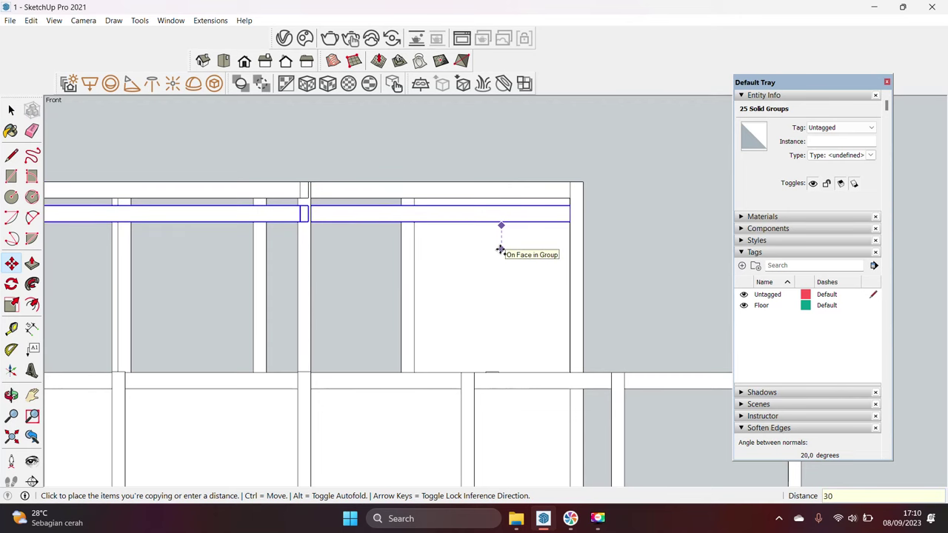
Step: Back in Perspective, scale a wall group 12 times taller on the blue axis
{"action": "left_click", "coordinate": [394, 293]}
{"action": "left_click", "coordinate": [83, 20]}
{"action": "left_click", "coordinate": [106, 91]}
{"action": "middle_click_drag", "start_coordinate": [222, 222], "coordinate": [370, 260]}
{"action": "scroll", "coordinate": [410, 252], "scroll_direction": "up", "scroll_amount": 4}
{"action": "key", "text": "s"}
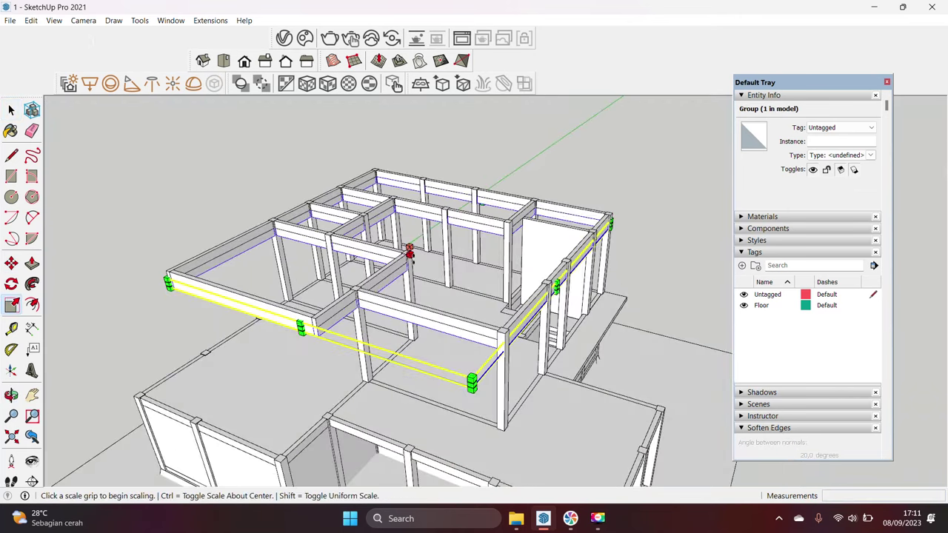
{"action": "left_click_drag", "start_coordinate": [409, 251], "coordinate": [415, 331]}
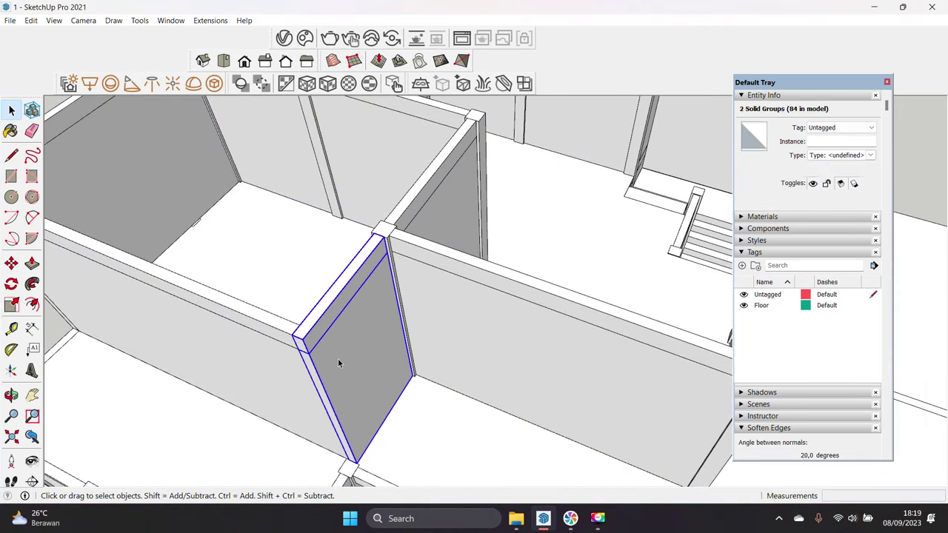
{"action": "middle_click_drag", "start_coordinate": [337, 363], "coordinate": [329, 368]}
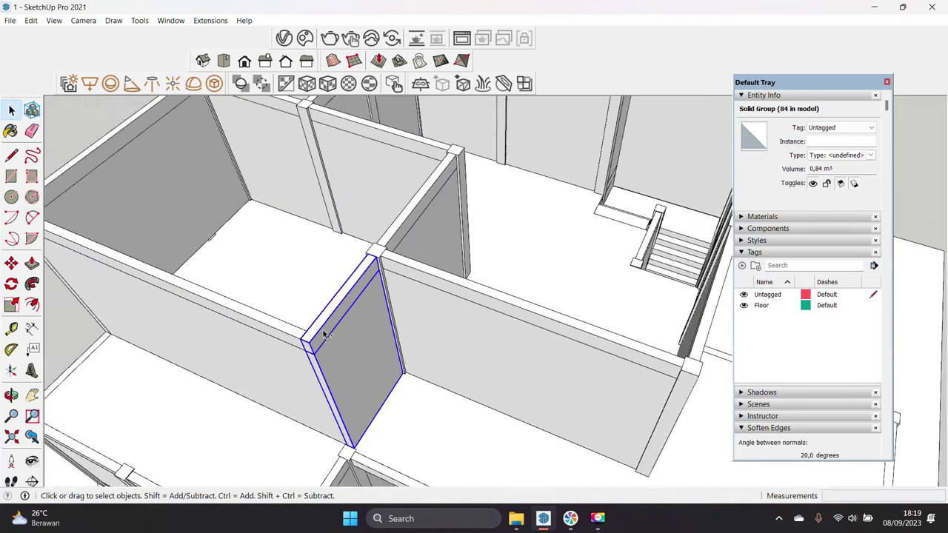
Step: Finish resizing the selected wall and bring the wall corner into view
{"action": "key", "text": "s"}
{"action": "middle_click_drag", "start_coordinate": [339, 402], "coordinate": [296, 324]}
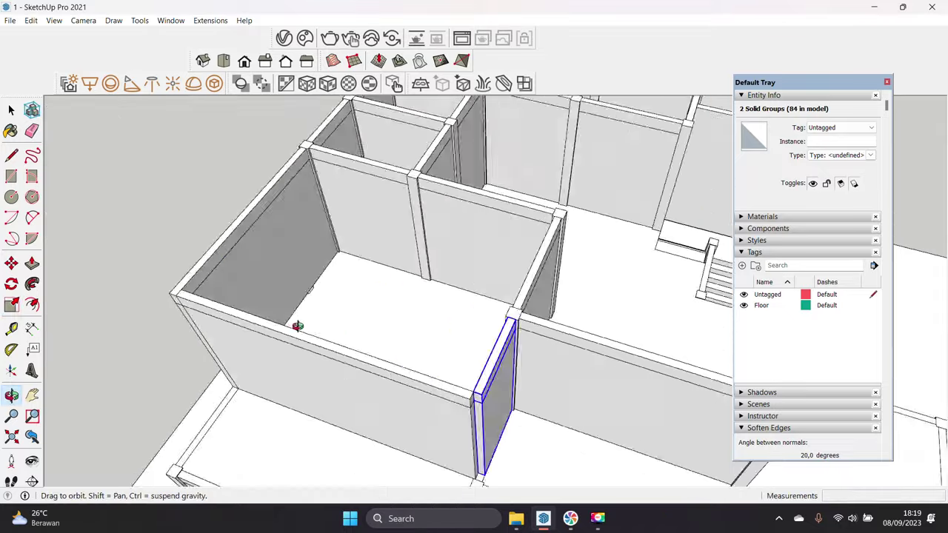
{"action": "key", "text": "space"}
{"action": "middle_click_drag", "start_coordinate": [244, 387], "coordinate": [479, 331]}
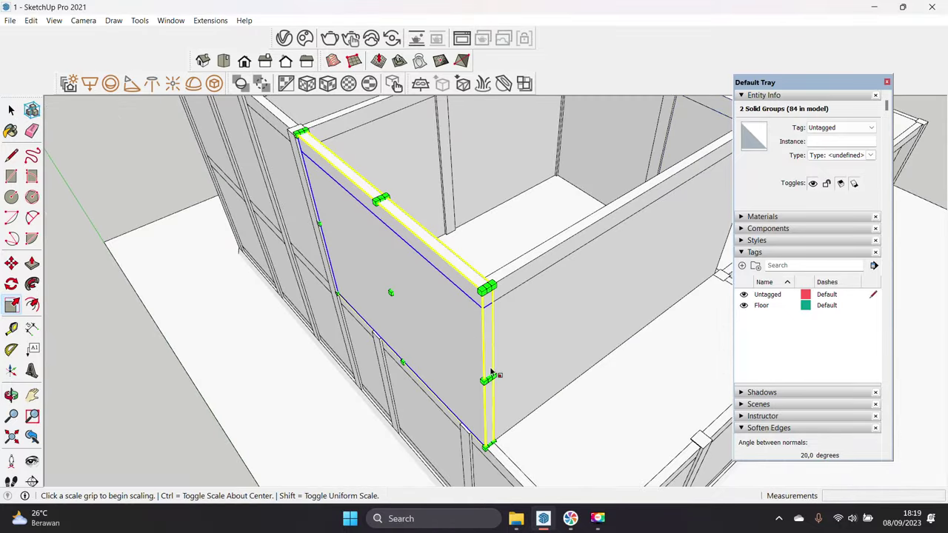
{"action": "key", "text": "space"}
{"action": "middle_click_drag", "start_coordinate": [486, 286], "coordinate": [474, 303]}
Step: Build a 150 mm square corner post 3500 mm tall and make it a group
{"action": "key", "text": "r"}
{"action": "left_click", "coordinate": [465, 302]}
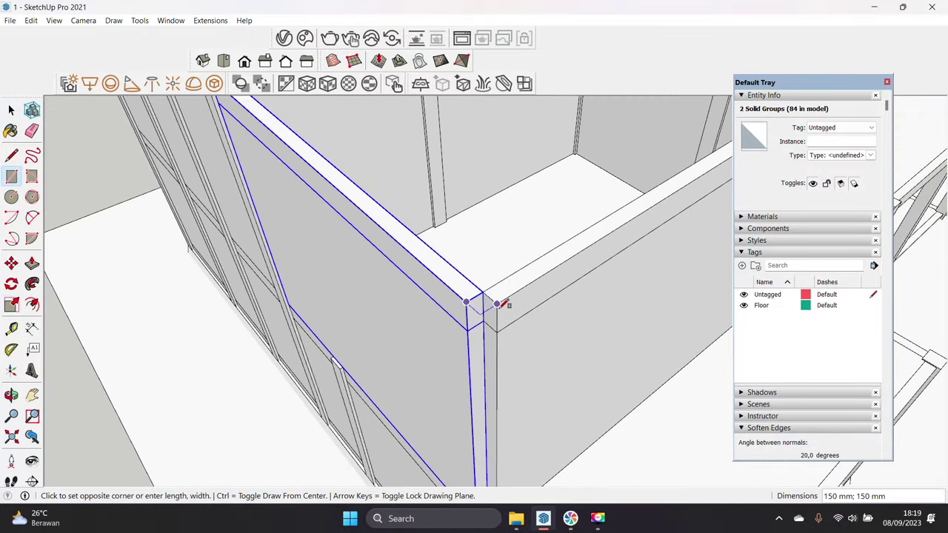
{"action": "middle_click_drag", "start_coordinate": [468, 380], "coordinate": [471, 405]}
{"action": "type", "text": "3500"}
{"action": "key", "text": "Return"}
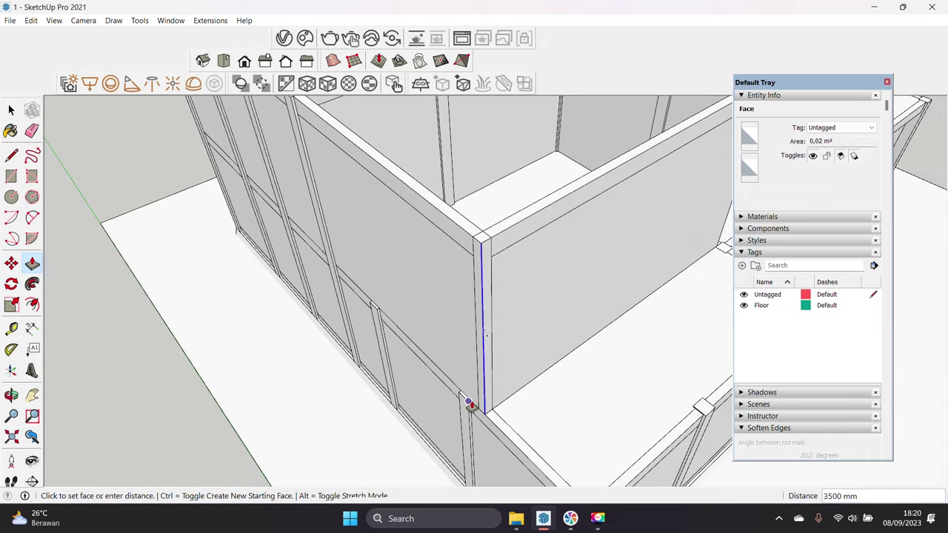
{"action": "right_click", "coordinate": [493, 324]}
{"action": "left_click", "coordinate": [544, 201]}
Step: Check the new corner post from around the corner and group the new piece as a solid
{"action": "key", "text": "space"}
{"action": "scroll", "coordinate": [474, 352], "scroll_direction": "down", "scroll_amount": 5}
{"action": "scroll", "coordinate": [474, 353], "scroll_direction": "up", "scroll_amount": 5}
{"action": "key", "text": "r"}
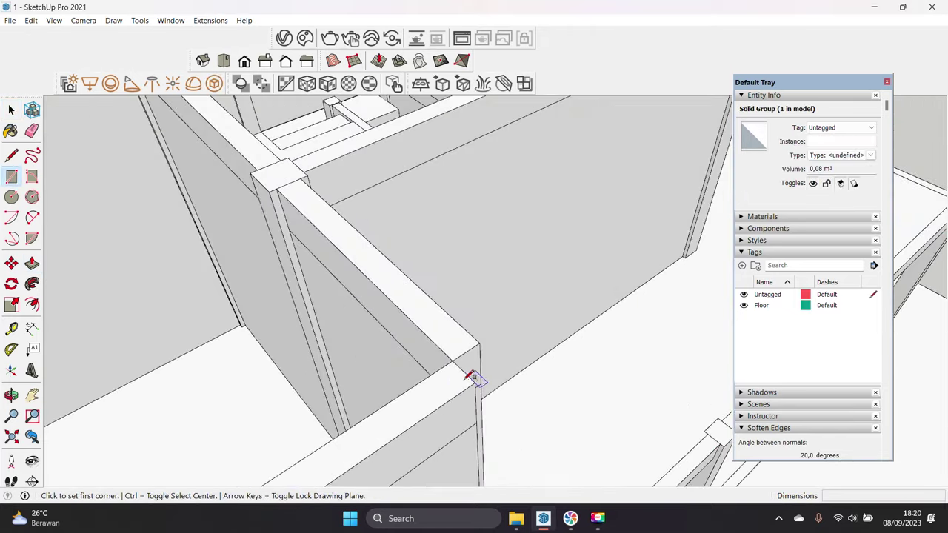
{"action": "key", "text": "space"}
{"action": "middle_click_drag", "start_coordinate": [482, 411], "coordinate": [492, 263]}
{"action": "left_click", "coordinate": [540, 357]}
{"action": "mouse_move", "coordinate": [541, 357]}
{"action": "middle_mouse_down"}
{"action": "mouse_move", "coordinate": [461, 271]}
{"action": "mouse_move", "coordinate": [481, 311]}
{"action": "mouse_move", "coordinate": [509, 332]}
{"action": "mouse_move", "coordinate": [488, 342]}
{"action": "middle_mouse_up"}
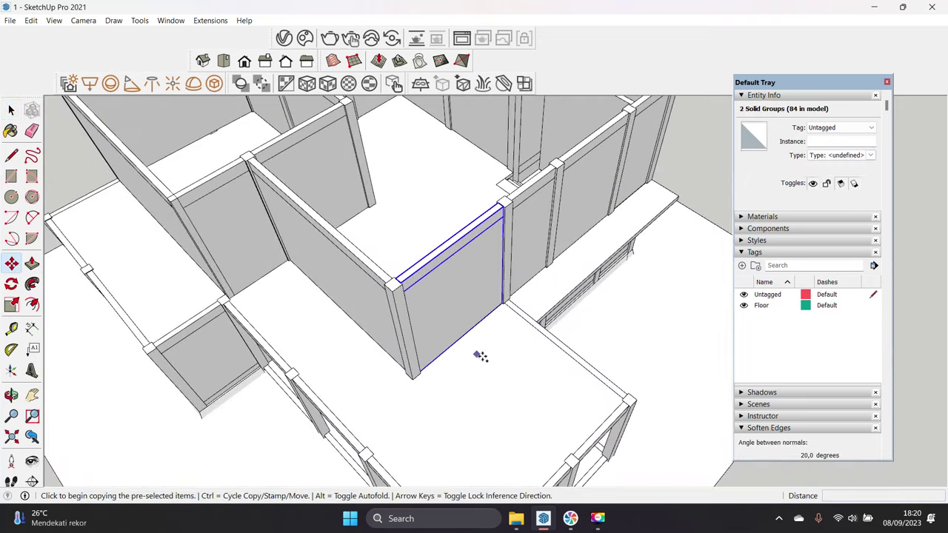
Step: Move-copy a wall panel 2000 mm to a new position
{"action": "left_click", "coordinate": [477, 355]}
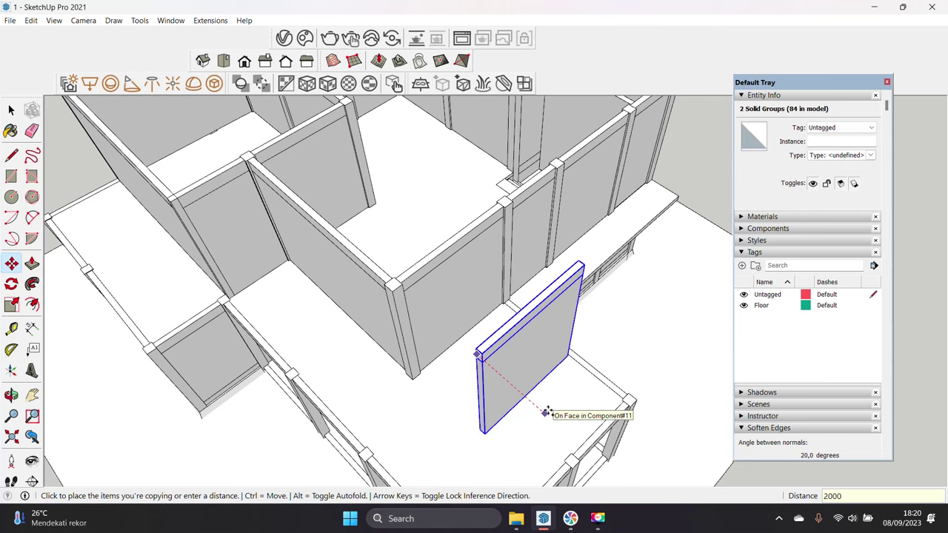
{"action": "left_click", "coordinate": [548, 411]}
{"action": "key", "text": "space"}
{"action": "middle_click_drag", "start_coordinate": [560, 416], "coordinate": [384, 317]}
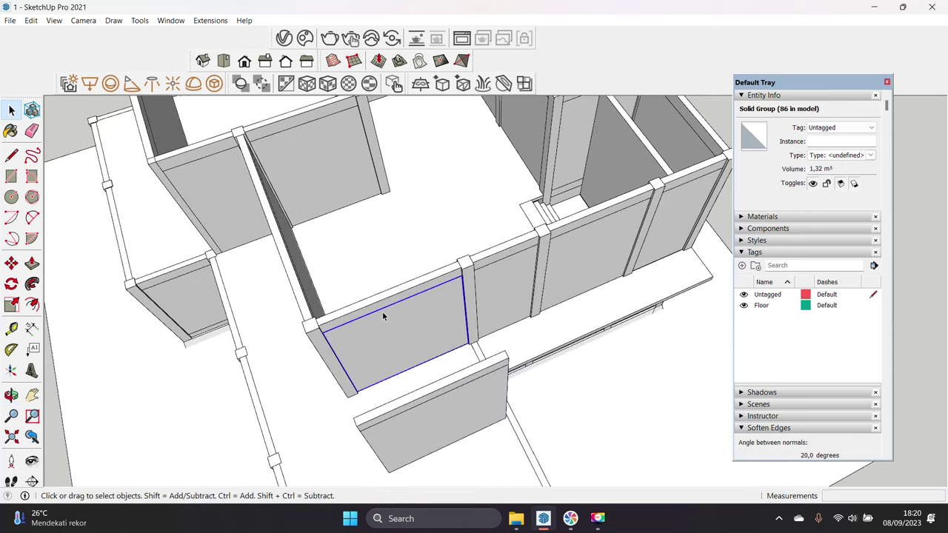
{"action": "scroll", "coordinate": [502, 342], "scroll_direction": "up", "scroll_amount": 5}
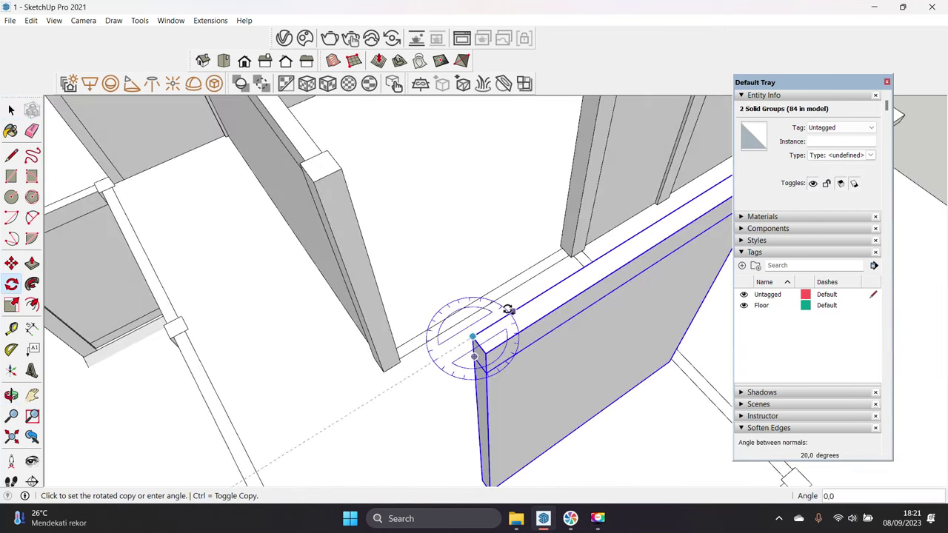
Step: Rotate-copy the wall panel about its corner to close another side
{"action": "left_click", "coordinate": [513, 312]}
{"action": "key", "text": "m"}
{"action": "key", "text": "ctrl"}
{"action": "left_click", "coordinate": [485, 329]}
{"action": "key", "text": "space"}
{"action": "scroll", "coordinate": [380, 214], "scroll_direction": "up", "scroll_amount": 5}
Step: Scale the wall copy narrower so it fits the gap
{"action": "key", "text": "m"}
{"action": "key", "text": "space"}
{"action": "scroll", "coordinate": [402, 250], "scroll_direction": "down", "scroll_amount": 3}
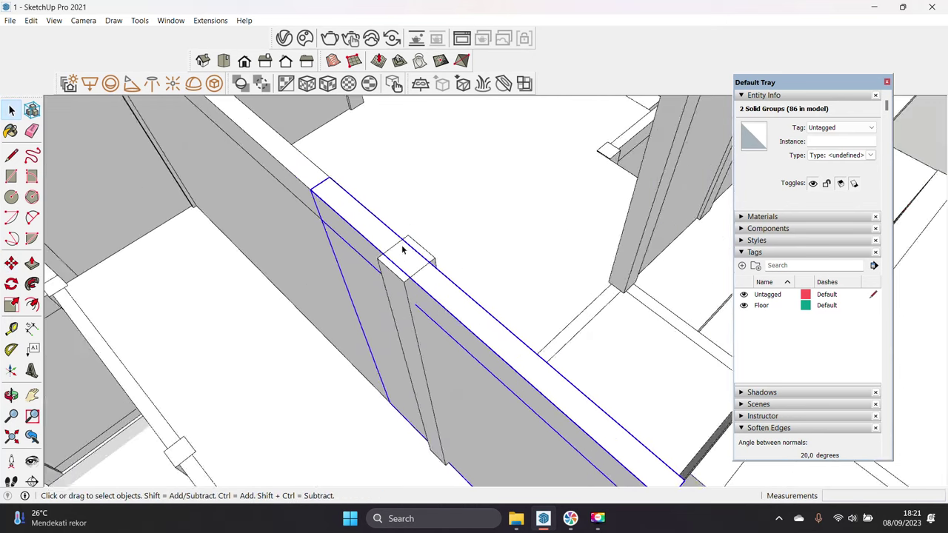
{"action": "middle_click_drag", "start_coordinate": [402, 250], "coordinate": [561, 371]}
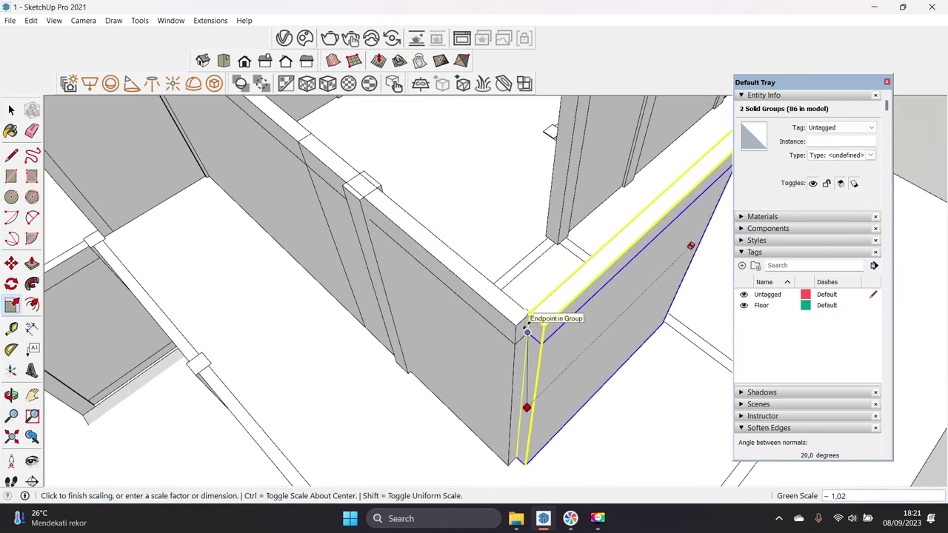
{"action": "left_click", "coordinate": [526, 332]}
{"action": "key", "text": "space"}
{"action": "middle_click_drag", "start_coordinate": [526, 331], "coordinate": [466, 269]}
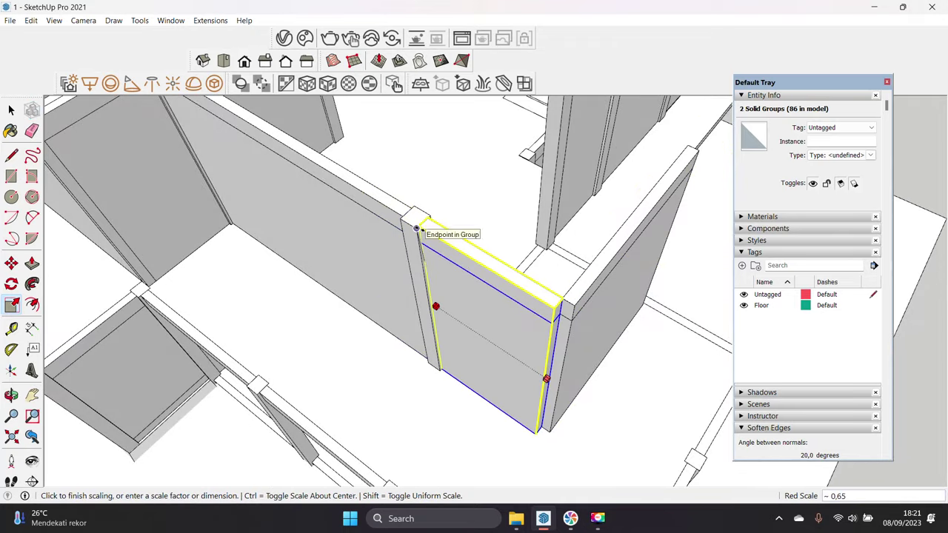
{"action": "left_click", "coordinate": [416, 228]}
{"action": "middle_click_drag", "start_coordinate": [416, 228], "coordinate": [455, 376]}
{"action": "key", "text": "space"}
{"action": "mouse_move", "coordinate": [387, 358]}
{"action": "middle_mouse_down"}
{"action": "mouse_move", "coordinate": [354, 335]}
{"action": "mouse_move", "coordinate": [360, 328]}
{"action": "mouse_move", "coordinate": [368, 378]}
{"action": "mouse_move", "coordinate": [364, 366]}
{"action": "middle_mouse_up"}
Step: Make an upright rotated copy of the board and move it into place
{"action": "key", "text": "q"}
{"action": "left_click", "coordinate": [360, 328]}
{"action": "left_click", "coordinate": [360, 334]}
{"action": "left_click", "coordinate": [363, 341]}
{"action": "key", "text": "m"}
{"action": "left_click", "coordinate": [364, 366]}
{"action": "left_click", "coordinate": [375, 362]}
Step: Reposition and resize the board, checking its fit from several angles
{"action": "middle_click_drag", "start_coordinate": [338, 455], "coordinate": [504, 157]}
{"action": "scroll", "coordinate": [503, 157], "scroll_direction": "up", "scroll_amount": 3}
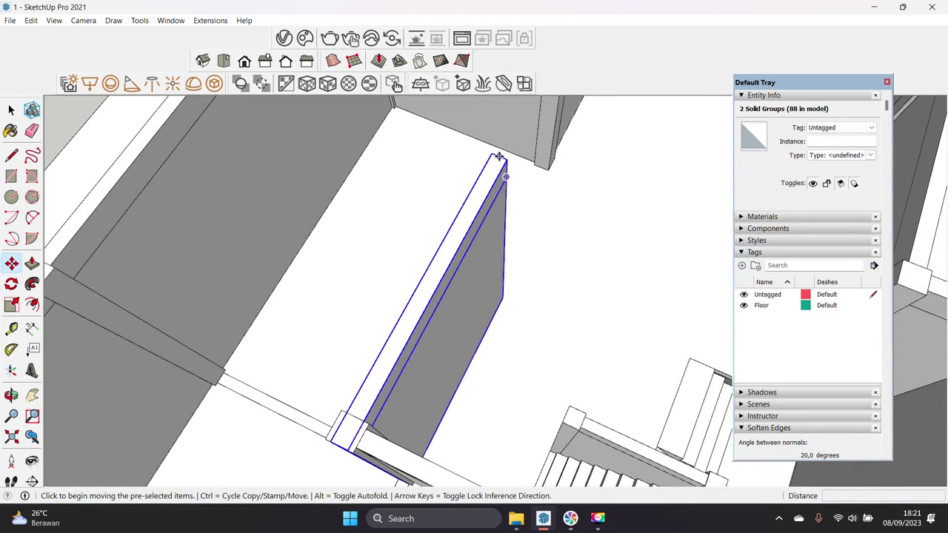
{"action": "left_click", "coordinate": [496, 155]}
{"action": "scroll", "coordinate": [496, 155], "scroll_direction": "down", "scroll_amount": 5}
{"action": "key", "text": "space"}
{"action": "mouse_move", "coordinate": [444, 311]}
{"action": "middle_mouse_down"}
{"action": "mouse_move", "coordinate": [398, 358]}
{"action": "mouse_move", "coordinate": [433, 318]}
{"action": "middle_mouse_up"}
{"action": "key", "text": "s"}
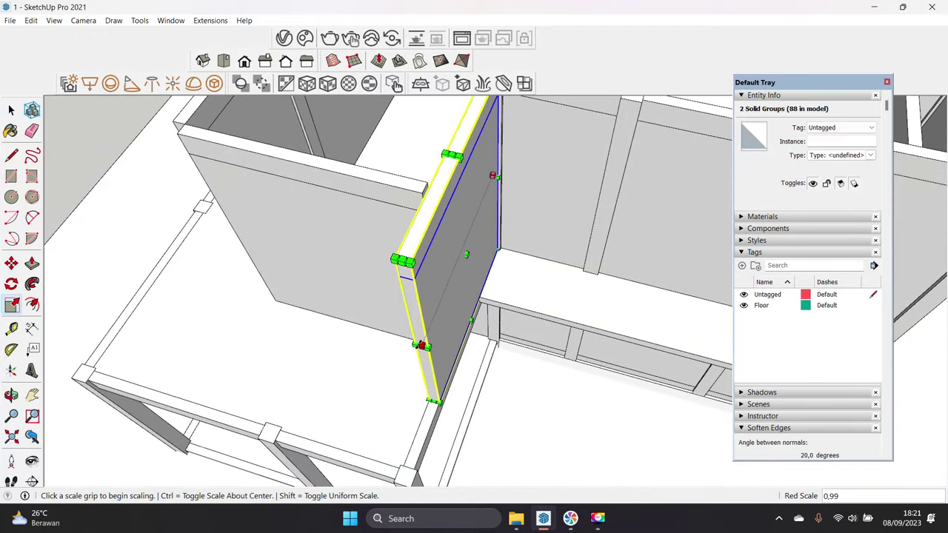
{"action": "middle_click_drag", "start_coordinate": [430, 228], "coordinate": [420, 277]}
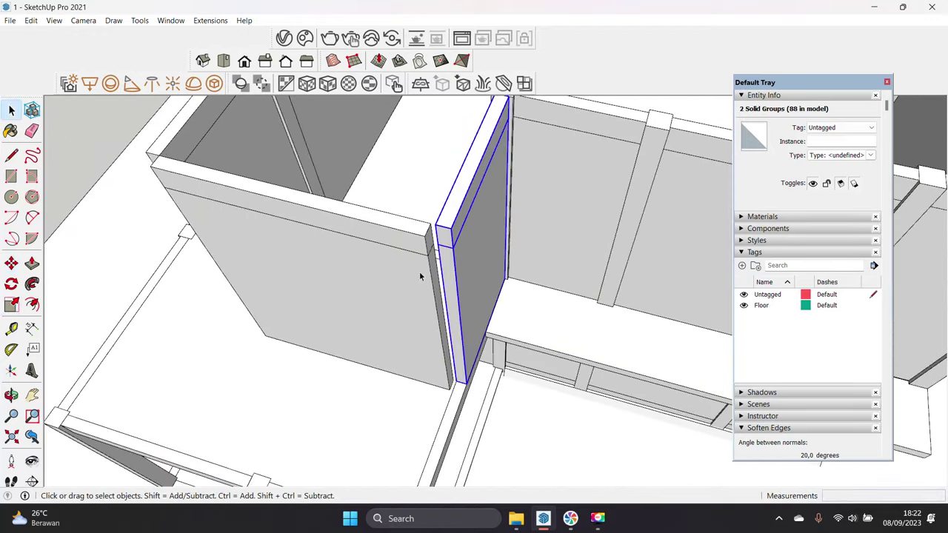
{"action": "mouse_move", "coordinate": [435, 225]}
{"action": "middle_mouse_down"}
{"action": "mouse_move", "coordinate": [385, 260]}
{"action": "mouse_move", "coordinate": [449, 329]}
{"action": "mouse_move", "coordinate": [439, 417]}
{"action": "middle_mouse_up"}
{"action": "key", "text": "r"}
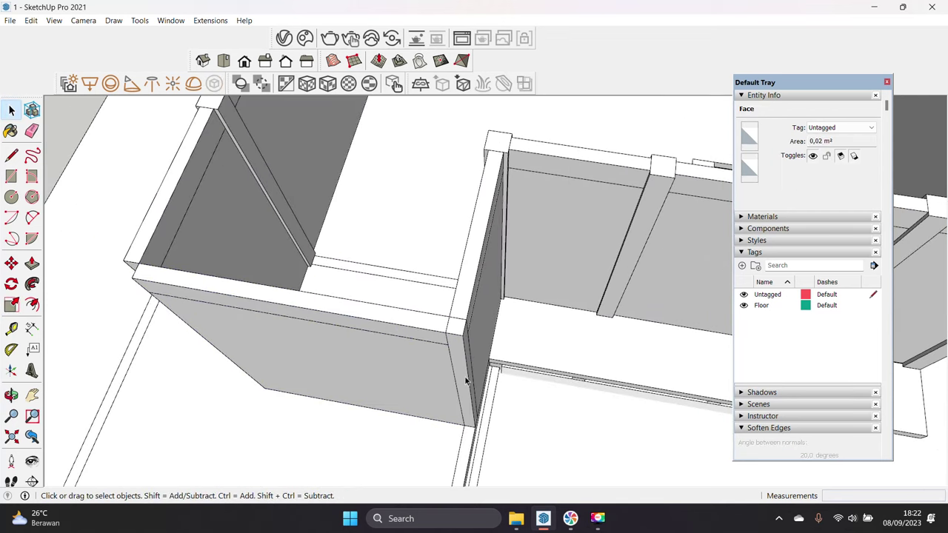
{"action": "mouse_move", "coordinate": [467, 365]}
{"action": "middle_mouse_down"}
{"action": "mouse_move", "coordinate": [401, 336]}
{"action": "mouse_move", "coordinate": [419, 364]}
{"action": "middle_mouse_up"}
{"action": "key", "text": "r"}
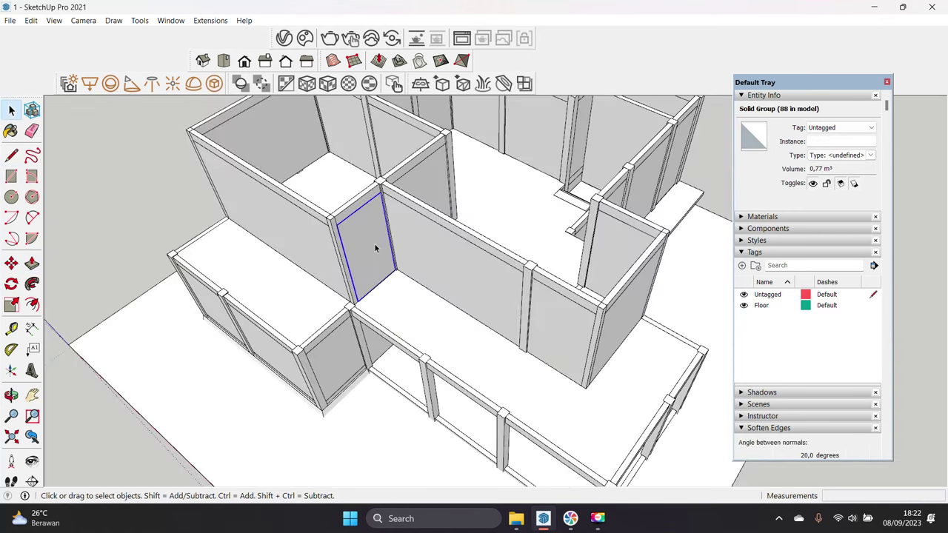
Step: Scale the wall panel down to half its length
{"action": "left_click", "coordinate": [289, 250]}
{"action": "scroll", "coordinate": [289, 250], "scroll_direction": "up", "scroll_amount": 3}
{"action": "key", "text": "s"}
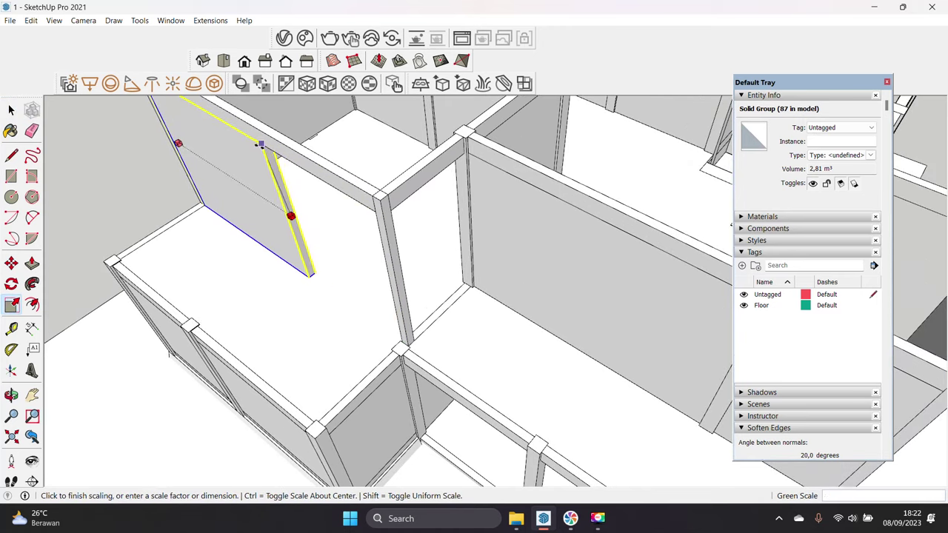
{"action": "left_click", "coordinate": [263, 145]}
{"action": "middle_click_drag", "start_coordinate": [263, 144], "coordinate": [296, 222]}
{"action": "scroll", "coordinate": [333, 311], "scroll_direction": "up", "scroll_amount": 5}
Step: Rotate-copy the panel at its corner and shrink the copy to 0.66 length
{"action": "key", "text": "q"}
{"action": "left_click", "coordinate": [362, 325]}
{"action": "left_click", "coordinate": [414, 294]}
{"action": "left_click", "coordinate": [325, 357]}
{"action": "scroll", "coordinate": [311, 324], "scroll_direction": "down", "scroll_amount": 5}
{"action": "middle_click_drag", "start_coordinate": [311, 324], "coordinate": [289, 363]}
{"action": "key", "text": "s"}
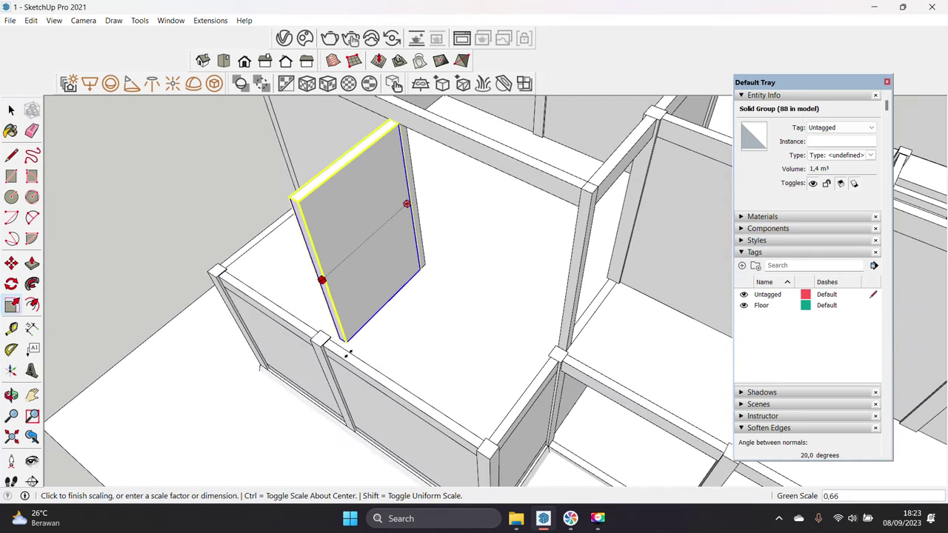
{"action": "left_click", "coordinate": [346, 354]}
{"action": "middle_click_drag", "start_coordinate": [347, 354], "coordinate": [391, 271]}
{"action": "scroll", "coordinate": [308, 324], "scroll_direction": "up", "scroll_amount": 3}
{"action": "key", "text": "r"}
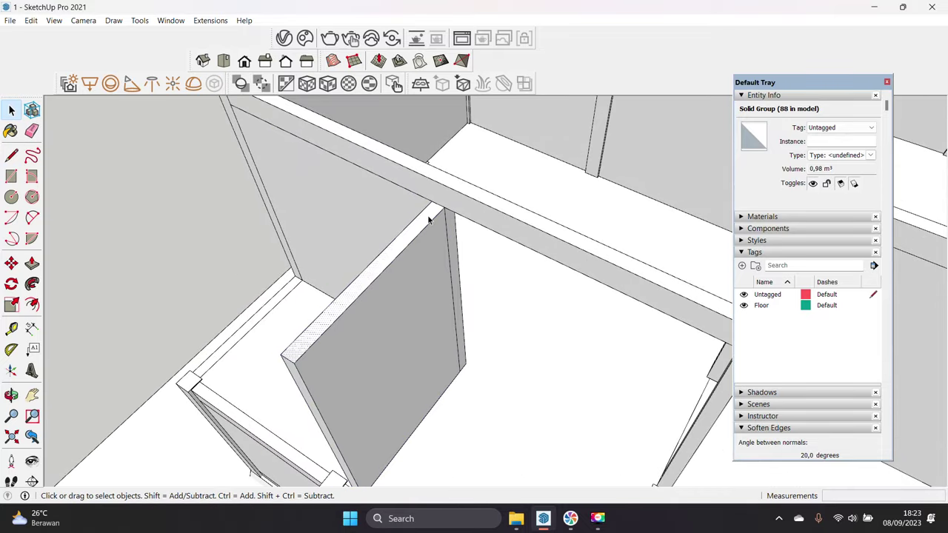
Step: Group the panel geometry and rotate the panel into position along the wall
{"action": "triple_click", "coordinate": [398, 234]}
{"action": "right_click", "coordinate": [398, 234]}
{"action": "left_click", "coordinate": [433, 332]}
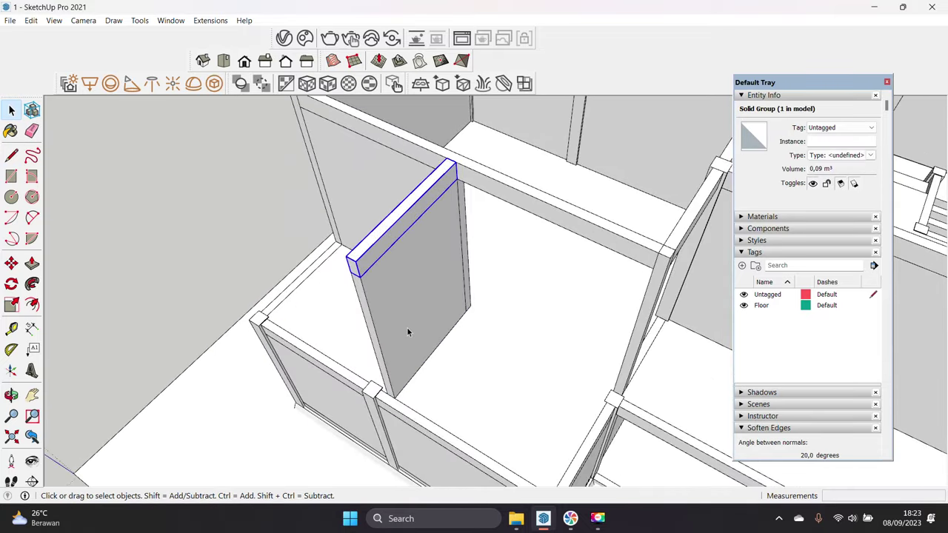
{"action": "middle_click_drag", "start_coordinate": [408, 330], "coordinate": [337, 265]}
{"action": "key", "text": "q"}
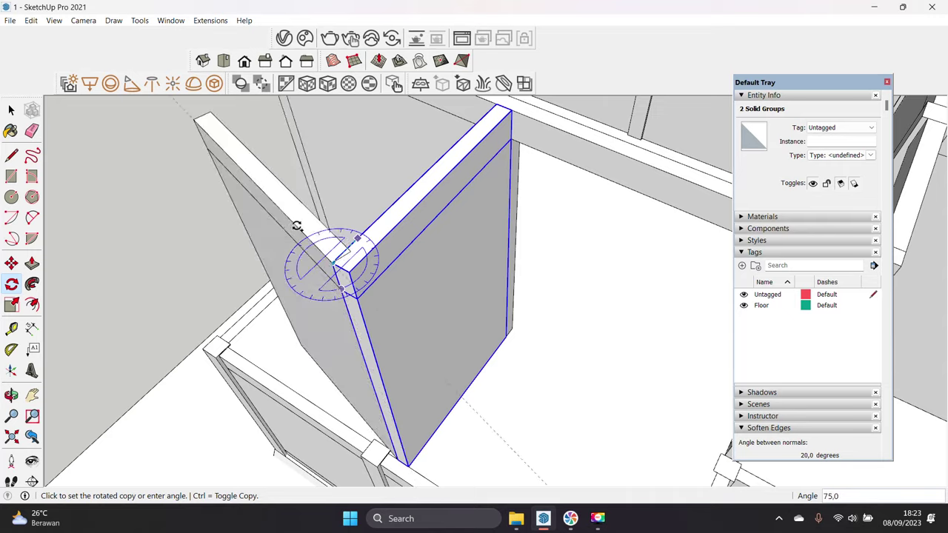
{"action": "left_click", "coordinate": [267, 232]}
{"action": "key", "text": "space"}
Step: Rotate the panel about its edge so it lies flat
{"action": "middle_click_drag", "start_coordinate": [266, 233], "coordinate": [541, 254]}
{"action": "scroll", "coordinate": [332, 282], "scroll_direction": "up", "scroll_amount": 3}
{"action": "key", "text": "m"}
{"action": "key", "text": "space"}
{"action": "scroll", "coordinate": [318, 279], "scroll_direction": "down", "scroll_amount": 3}
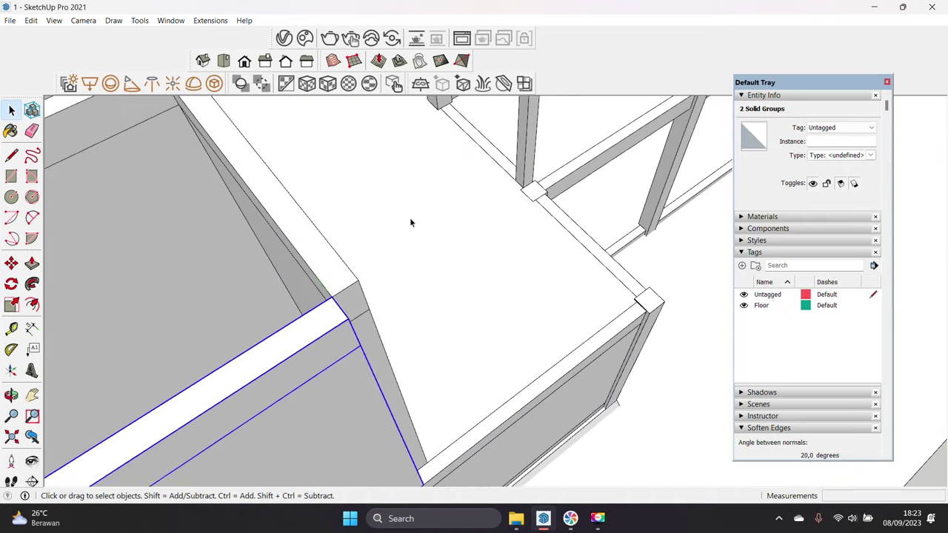
{"action": "middle_click_drag", "start_coordinate": [409, 217], "coordinate": [419, 300]}
{"action": "key", "text": "s"}
{"action": "scroll", "coordinate": [415, 340], "scroll_direction": "up", "scroll_amount": 2}
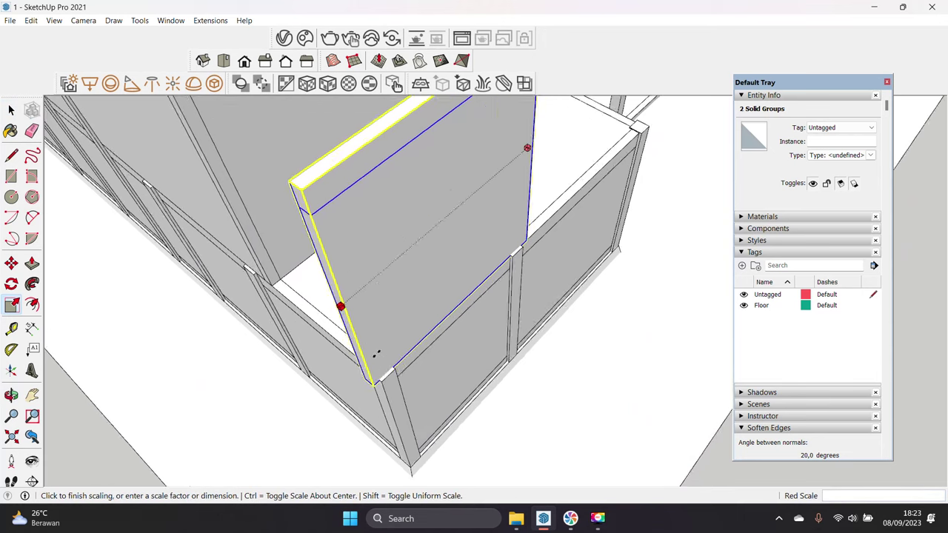
{"action": "scroll", "coordinate": [385, 352], "scroll_direction": "up", "scroll_amount": 3}
{"action": "middle_click_drag", "start_coordinate": [402, 366], "coordinate": [482, 353]}
{"action": "key", "text": "q"}
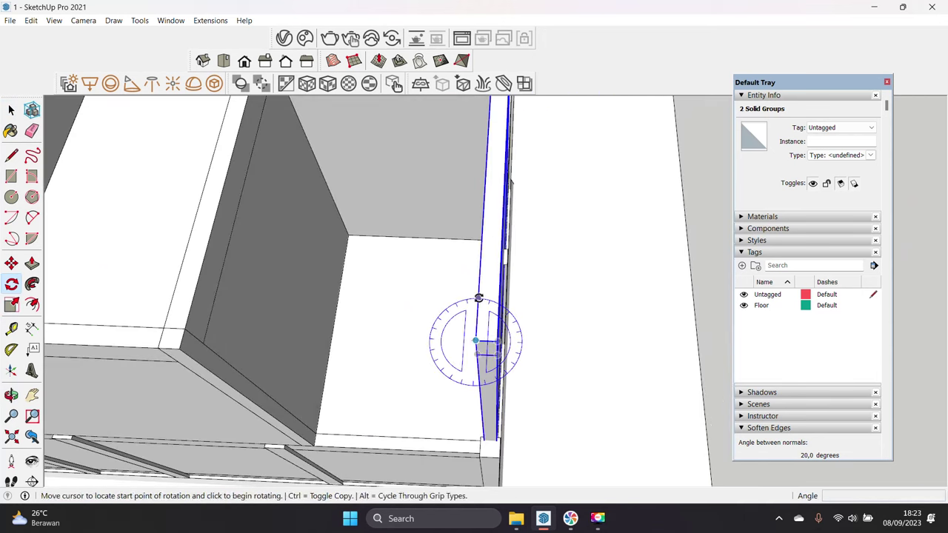
{"action": "left_click", "coordinate": [478, 298]}
{"action": "left_click", "coordinate": [476, 333]}
{"action": "key", "text": "space"}
Step: Resize the laid-flat panel
{"action": "middle_click_drag", "start_coordinate": [460, 332], "coordinate": [404, 303]}
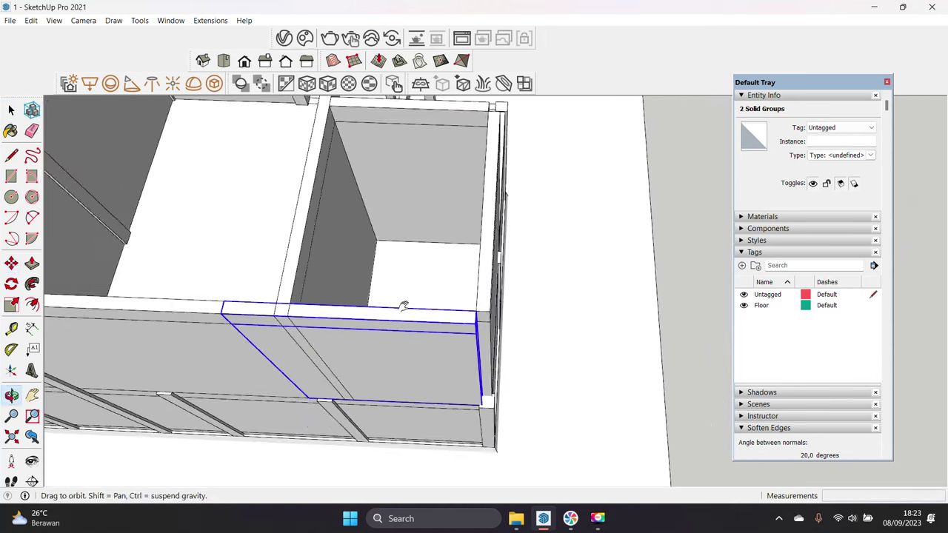
{"action": "key", "text": "s"}
{"action": "left_click", "coordinate": [320, 343]}
{"action": "key", "text": "space"}
Step: Scale two selected wall panels to 0.5 along the green axis
{"action": "mouse_move", "coordinate": [463, 324]}
{"action": "middle_mouse_down"}
{"action": "mouse_move", "coordinate": [413, 386]}
{"action": "mouse_move", "coordinate": [402, 313]}
{"action": "mouse_move", "coordinate": [357, 203]}
{"action": "mouse_move", "coordinate": [351, 291]}
{"action": "middle_mouse_up"}
{"action": "left_click", "coordinate": [412, 386]}
{"action": "key", "text": "s"}
{"action": "left_click", "coordinate": [358, 202]}
{"action": "key", "text": "space"}
{"action": "key", "text": "s"}
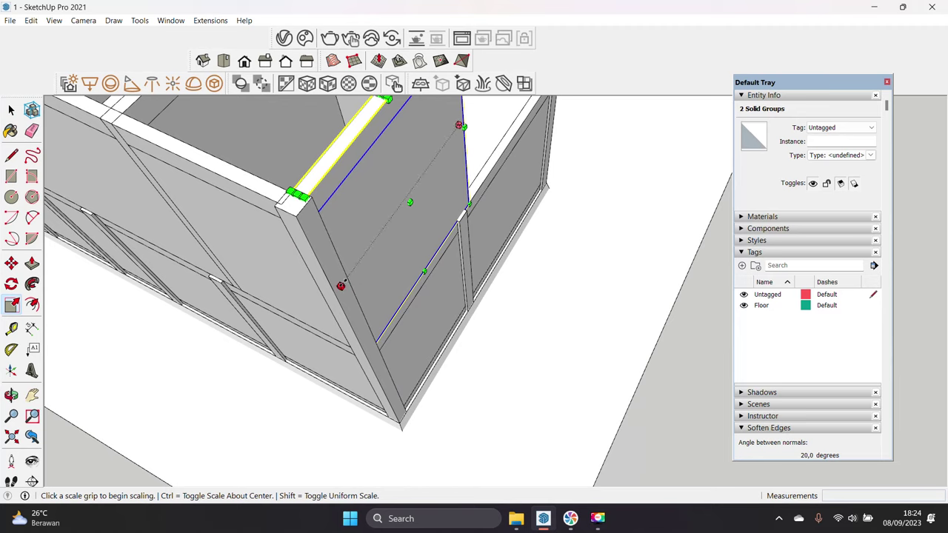
{"action": "key", "text": "s"}
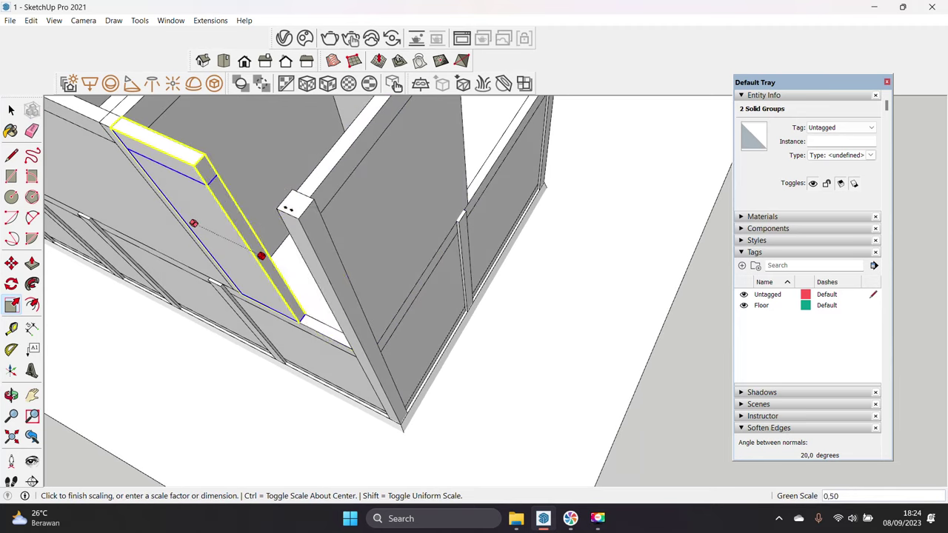
{"action": "key", "text": "space"}
Step: Cancel a rectangle attempt and select the whole board at the wall corner
{"action": "scroll", "coordinate": [277, 208], "scroll_direction": "down", "scroll_amount": 5}
{"action": "middle_click_drag", "start_coordinate": [277, 208], "coordinate": [318, 297]}
{"action": "scroll", "coordinate": [318, 296], "scroll_direction": "up", "scroll_amount": 5}
{"action": "key", "text": "r"}
{"action": "left_click", "coordinate": [303, 369]}
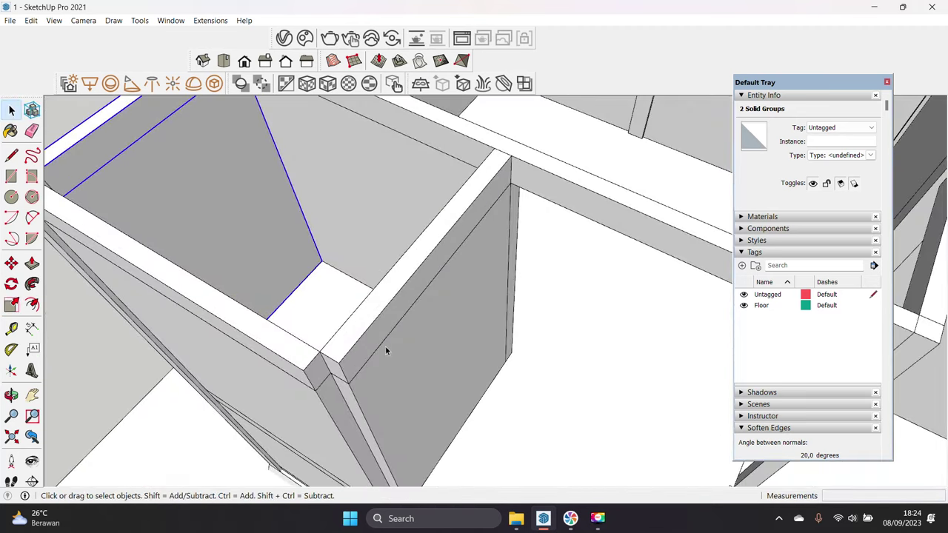
{"action": "key", "text": "space"}
{"action": "key", "text": "ctrl+t"}
{"action": "key", "text": "r"}
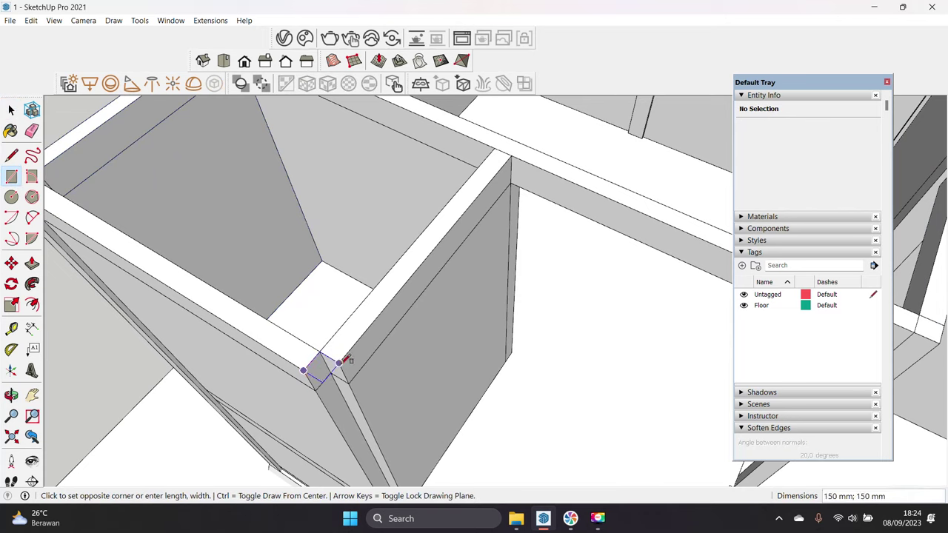
{"action": "triple_click", "coordinate": [326, 373]}
{"action": "middle_click_drag", "start_coordinate": [327, 374], "coordinate": [321, 240]}
{"action": "right_click", "coordinate": [402, 286]}
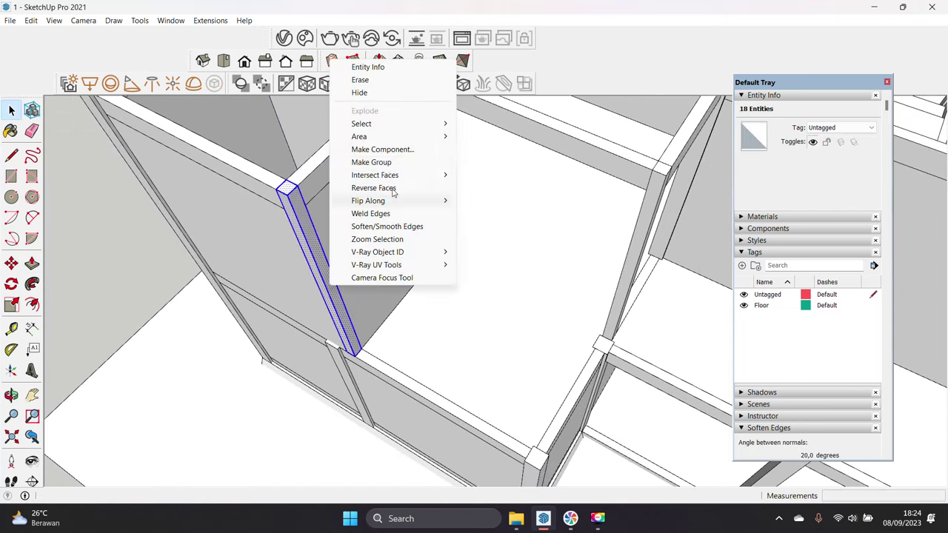
{"action": "key", "text": "Escape"}
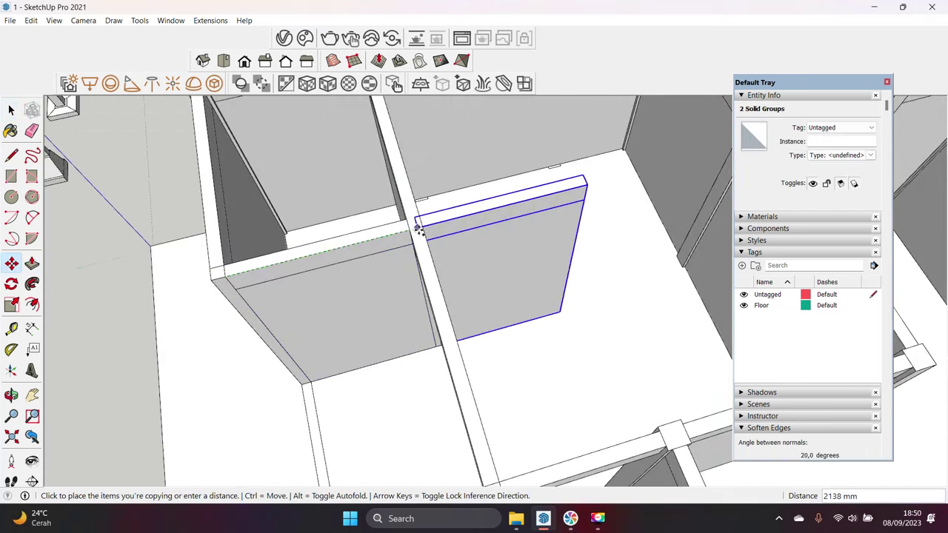
Step: Rotate the board upright and place a copy in the next room
{"action": "middle_click_drag", "start_coordinate": [405, 242], "coordinate": [385, 236]}
{"action": "scroll", "coordinate": [402, 232], "scroll_direction": "up", "scroll_amount": 3}
{"action": "key", "text": "q"}
{"action": "left_click", "coordinate": [377, 228]}
{"action": "left_click", "coordinate": [423, 237]}
{"action": "key", "text": "space"}
{"action": "middle_click_drag", "start_coordinate": [423, 237], "coordinate": [384, 339]}
{"action": "left_click", "coordinate": [426, 263]}
{"action": "scroll", "coordinate": [426, 263], "scroll_direction": "down", "scroll_amount": 3}
{"action": "key", "text": "space"}
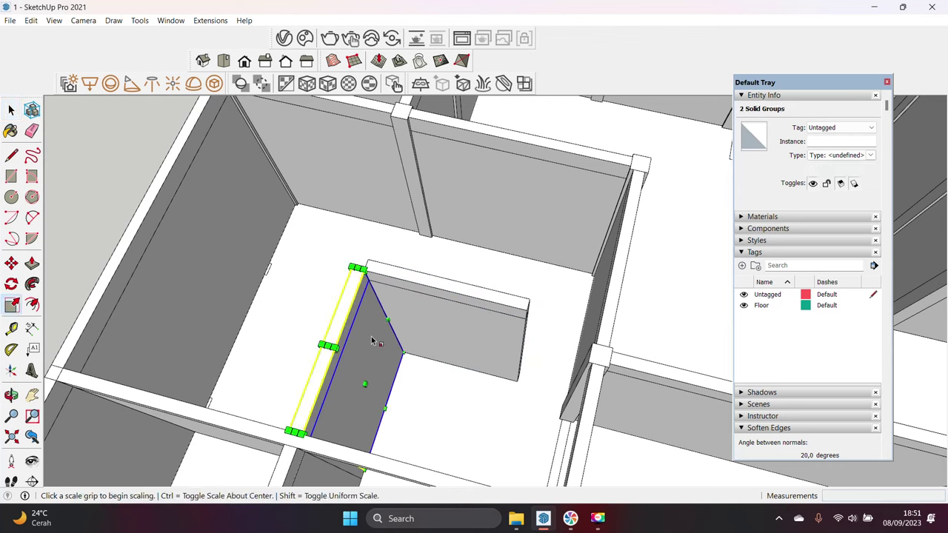
Step: Move the middle board to its new spot and stretch it longer along red
{"action": "middle_click_drag", "start_coordinate": [594, 368], "coordinate": [444, 311]}
{"action": "key", "text": "space"}
{"action": "left_click", "coordinate": [392, 299]}
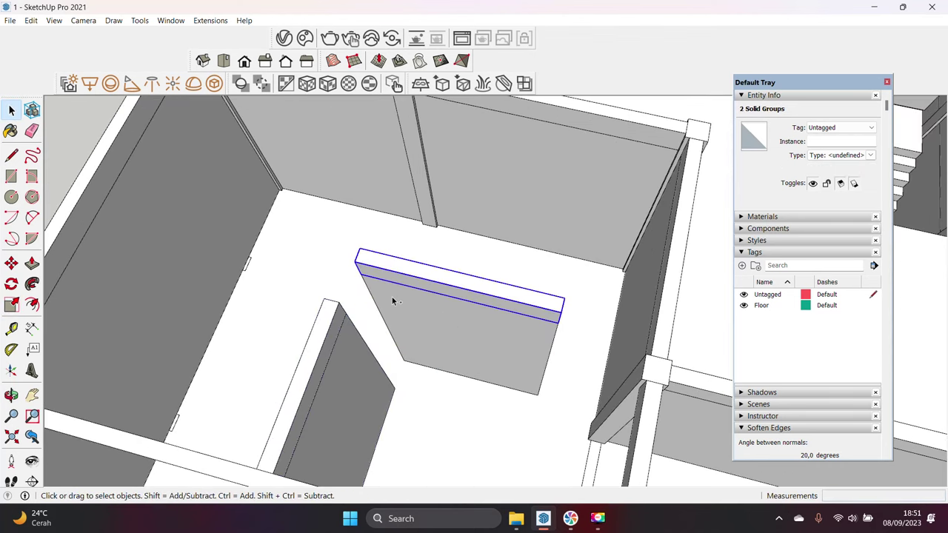
{"action": "left_click", "coordinate": [374, 278]}
{"action": "left_click", "coordinate": [434, 354]}
{"action": "key", "text": "space"}
{"action": "middle_click_drag", "start_coordinate": [434, 353], "coordinate": [470, 345]}
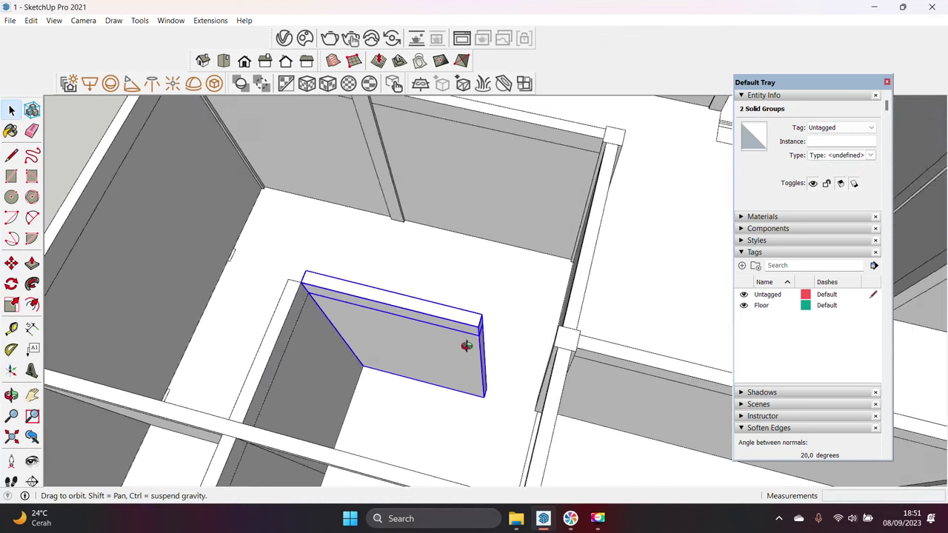
{"action": "key", "text": "s"}
{"action": "left_click", "coordinate": [495, 363]}
{"action": "left_click", "coordinate": [570, 327]}
{"action": "key", "text": "space"}
Step: Push/pull another board's end face so it reaches the adjoining wall
{"action": "scroll", "coordinate": [545, 332], "scroll_direction": "up", "scroll_amount": 5}
{"action": "mouse_move", "coordinate": [546, 332]}
{"action": "middle_mouse_down"}
{"action": "mouse_move", "coordinate": [423, 356]}
{"action": "mouse_move", "coordinate": [307, 336]}
{"action": "mouse_move", "coordinate": [171, 290]}
{"action": "middle_mouse_up"}
{"action": "key", "text": "m"}
{"action": "key", "text": "space"}
{"action": "left_click", "coordinate": [171, 291]}
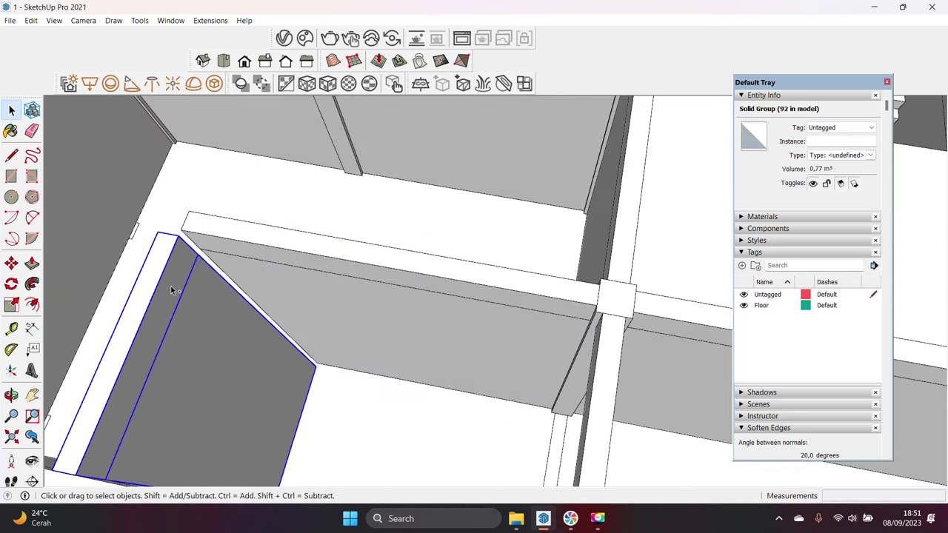
{"action": "key", "text": "space"}
{"action": "mouse_move", "coordinate": [181, 231]}
{"action": "middle_mouse_down"}
{"action": "mouse_move", "coordinate": [518, 207]}
{"action": "mouse_move", "coordinate": [482, 334]}
{"action": "mouse_move", "coordinate": [470, 333]}
{"action": "mouse_move", "coordinate": [489, 389]}
{"action": "middle_mouse_up"}
{"action": "key", "text": "p"}
{"action": "left_click", "coordinate": [466, 334]}
{"action": "left_click", "coordinate": [449, 269]}
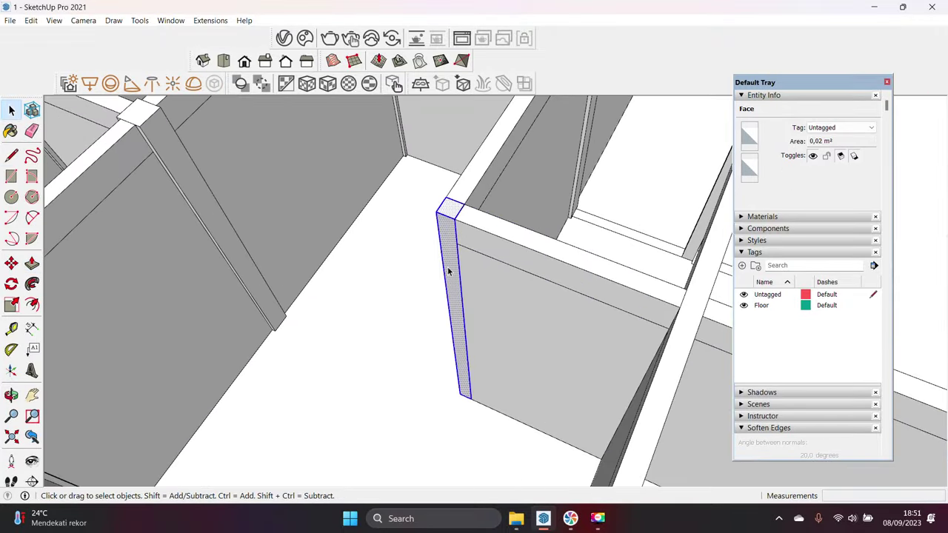
{"action": "right_click", "coordinate": [465, 206]}
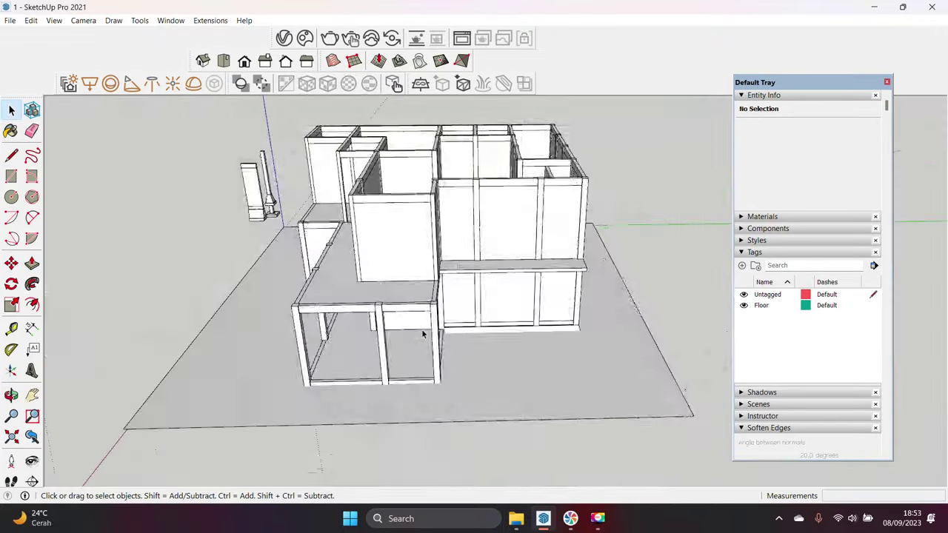
{"action": "scroll", "coordinate": [422, 334], "scroll_direction": "up", "scroll_amount": 6}
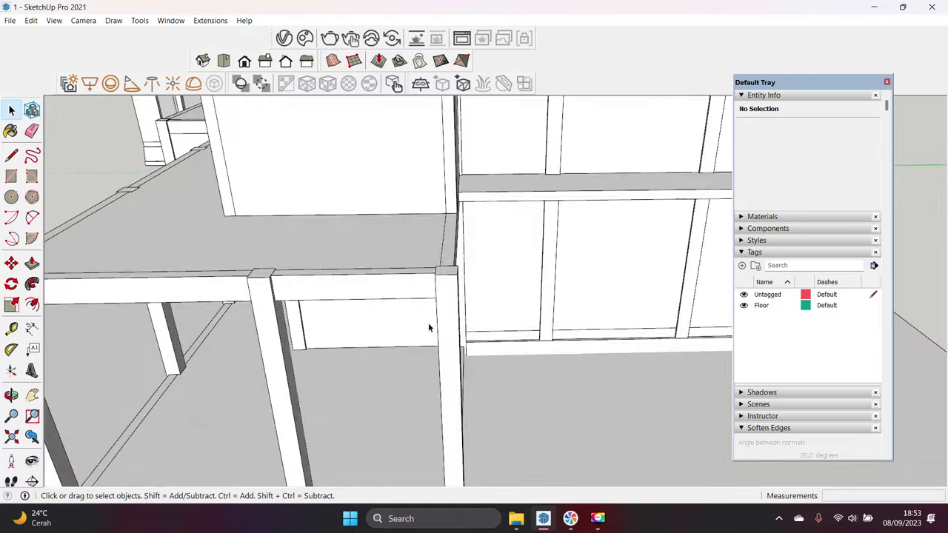
Step: Mark a 600 guide on the column and extrude a rectangle into a bracket block
{"action": "key", "text": "t"}
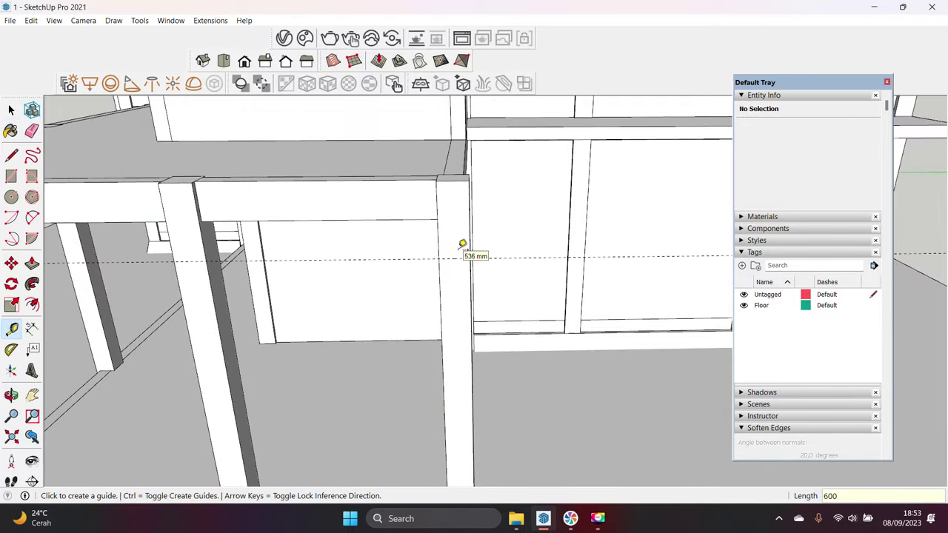
{"action": "key", "text": "space"}
{"action": "scroll", "coordinate": [459, 254], "scroll_direction": "up", "scroll_amount": 1}
{"action": "scroll", "coordinate": [463, 263], "scroll_direction": "up", "scroll_amount": 1}
{"action": "key", "text": "r"}
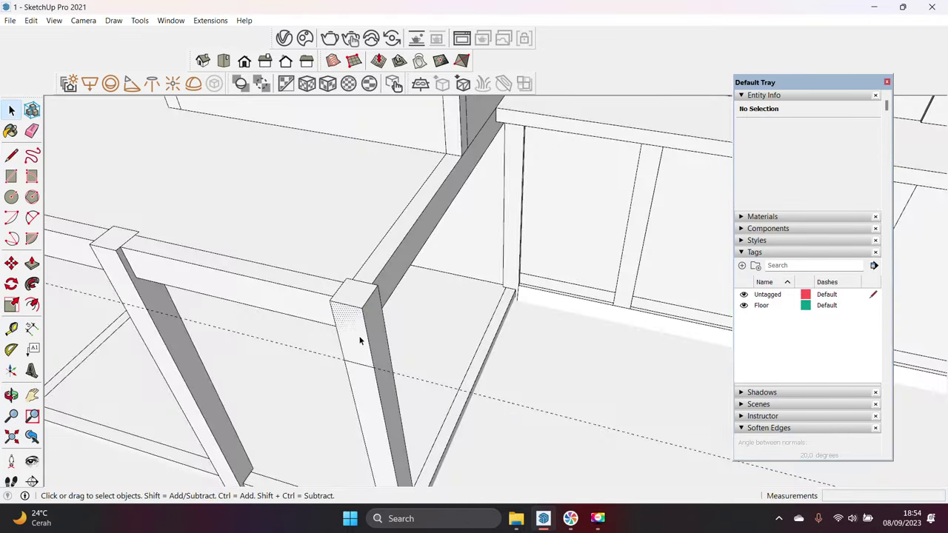
{"action": "key", "text": "p"}
{"action": "left_click", "coordinate": [330, 398]}
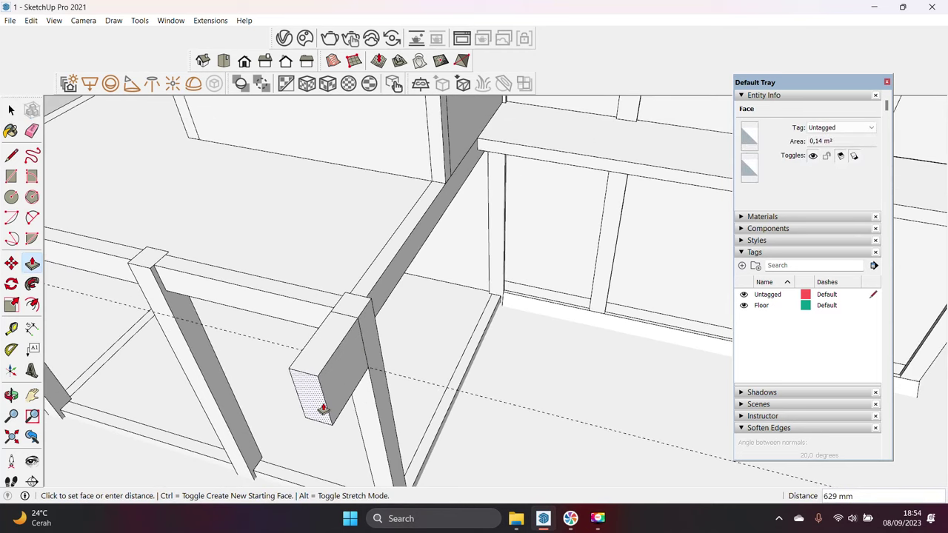
{"action": "key", "text": "Return"}
{"action": "key", "text": "space"}
Step: Group the bracket geometry and turn the group into a component
{"action": "triple_click", "coordinate": [319, 415]}
{"action": "right_click", "coordinate": [333, 406]}
{"action": "left_click", "coordinate": [348, 294]}
{"action": "right_click", "coordinate": [345, 354]}
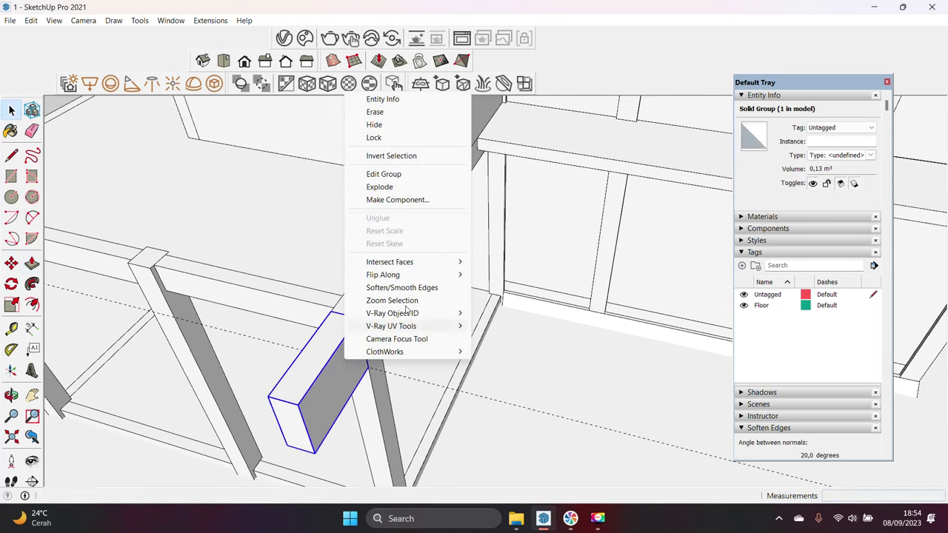
{"action": "left_click", "coordinate": [385, 199]}
{"action": "left_click", "coordinate": [487, 395]}
Step: Copy the bracket to two more positions under the slab edge
{"action": "key", "text": "m"}
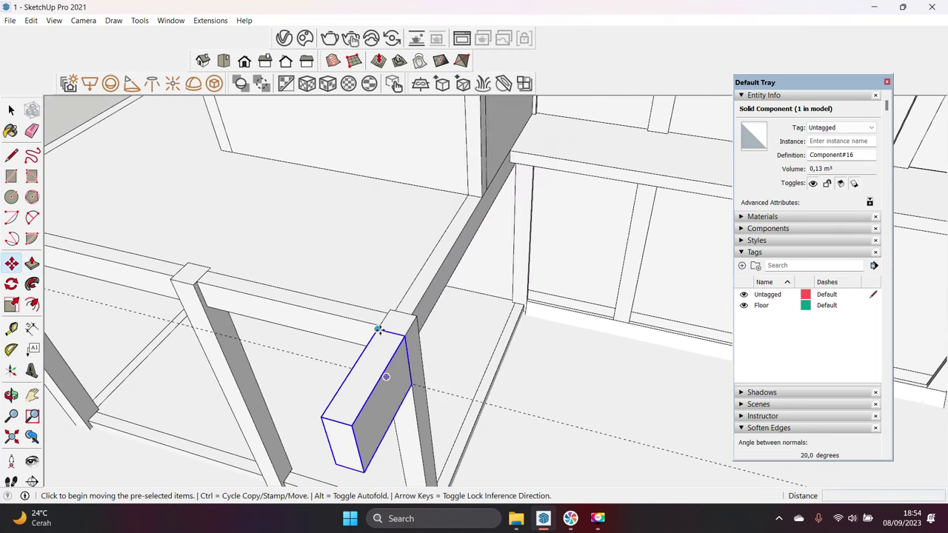
{"action": "left_click", "coordinate": [377, 329]}
{"action": "key", "text": "ctrl"}
{"action": "left_click", "coordinate": [171, 278]}
{"action": "left_click", "coordinate": [325, 400]}
{"action": "left_click", "coordinate": [190, 348]}
{"action": "key", "text": "space"}
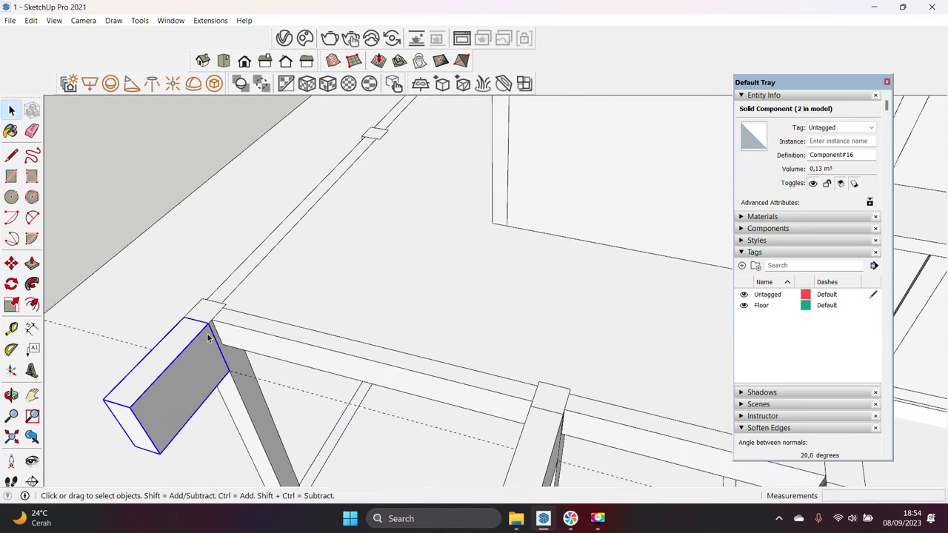
{"action": "scroll", "coordinate": [249, 391], "scroll_direction": "up", "scroll_amount": 3}
Step: Rotate a bracket copy so it lies horizontally
{"action": "key", "text": "q"}
{"action": "left_click", "coordinate": [239, 370]}
{"action": "key", "text": "ctrl"}
{"action": "left_click", "coordinate": [270, 432]}
{"action": "left_click", "coordinate": [194, 362]}
Step: Copy the horizontal bracket onto the far beam
{"action": "key", "text": "m"}
{"action": "left_click", "coordinate": [231, 399]}
{"action": "key", "text": "ctrl"}
{"action": "mouse_move", "coordinate": [238, 372]}
{"action": "middle_mouse_down"}
{"action": "mouse_move", "coordinate": [381, 222]}
{"action": "mouse_move", "coordinate": [343, 387]}
{"action": "mouse_move", "coordinate": [436, 273]}
{"action": "mouse_move", "coordinate": [436, 254]}
{"action": "middle_mouse_up"}
{"action": "left_click", "coordinate": [435, 274]}
{"action": "scroll", "coordinate": [459, 281], "scroll_direction": "down", "scroll_amount": 3}
{"action": "key", "text": "space"}
Step: Open one bracket component for editing
{"action": "middle_click_drag", "start_coordinate": [488, 308], "coordinate": [434, 239]}
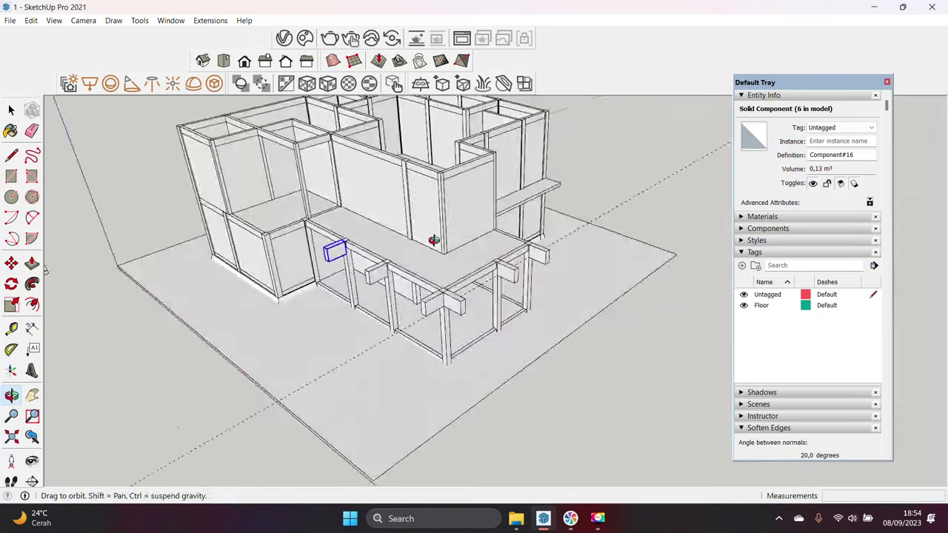
{"action": "scroll", "coordinate": [326, 222], "scroll_direction": "up", "scroll_amount": 5}
{"action": "double_click", "coordinate": [344, 244]}
Step: Push the bracket's side face inward to recess it
{"action": "mouse_move", "coordinate": [349, 248]}
{"action": "middle_mouse_down"}
{"action": "mouse_move", "coordinate": [337, 328]}
{"action": "mouse_move", "coordinate": [363, 332]}
{"action": "middle_mouse_up"}
{"action": "left_click", "coordinate": [336, 328]}
{"action": "key", "text": "space"}
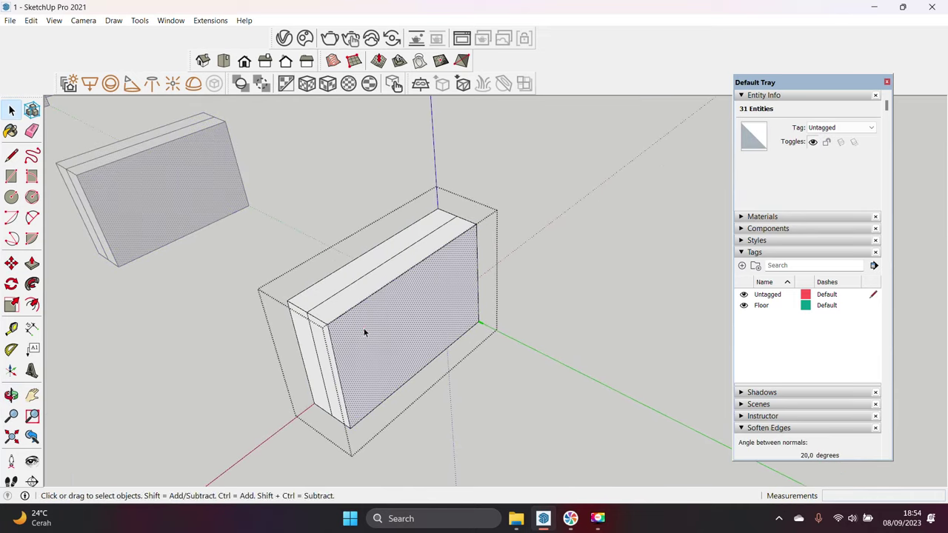
{"action": "key", "text": "p"}
{"action": "double_click", "coordinate": [320, 326]}
{"action": "key", "text": "space"}
Step: Draw a line to close off the bracket's new front face
{"action": "key", "text": "ctrl+a"}
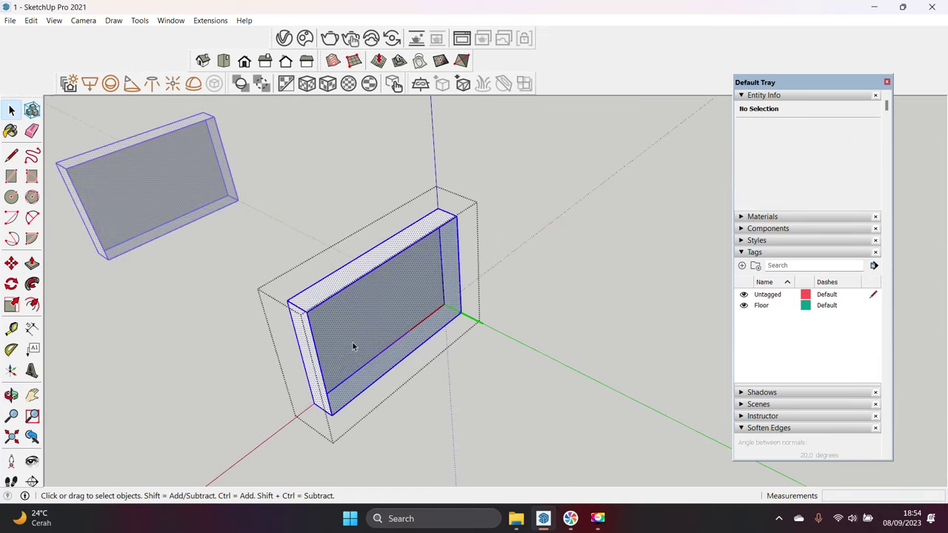
{"action": "left_click", "coordinate": [407, 346]}
{"action": "key", "text": "l"}
{"action": "left_click", "coordinate": [465, 306]}
{"action": "key", "text": "space"}
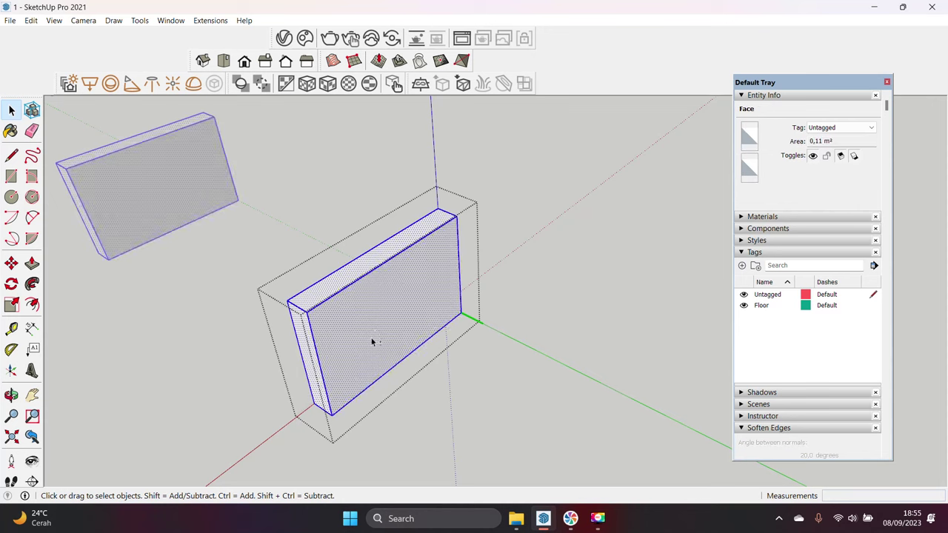
{"action": "mouse_move", "coordinate": [372, 337]}
{"action": "middle_mouse_down"}
{"action": "mouse_move", "coordinate": [380, 260]}
{"action": "mouse_move", "coordinate": [393, 264]}
{"action": "middle_mouse_up"}
Step: Place a diagonal guide across the front face from its corner
{"action": "key", "text": "space"}
{"action": "mouse_move", "coordinate": [438, 235]}
{"action": "middle_mouse_down"}
{"action": "mouse_move", "coordinate": [487, 225]}
{"action": "mouse_move", "coordinate": [474, 251]}
{"action": "middle_mouse_up"}
{"action": "key", "text": "t"}
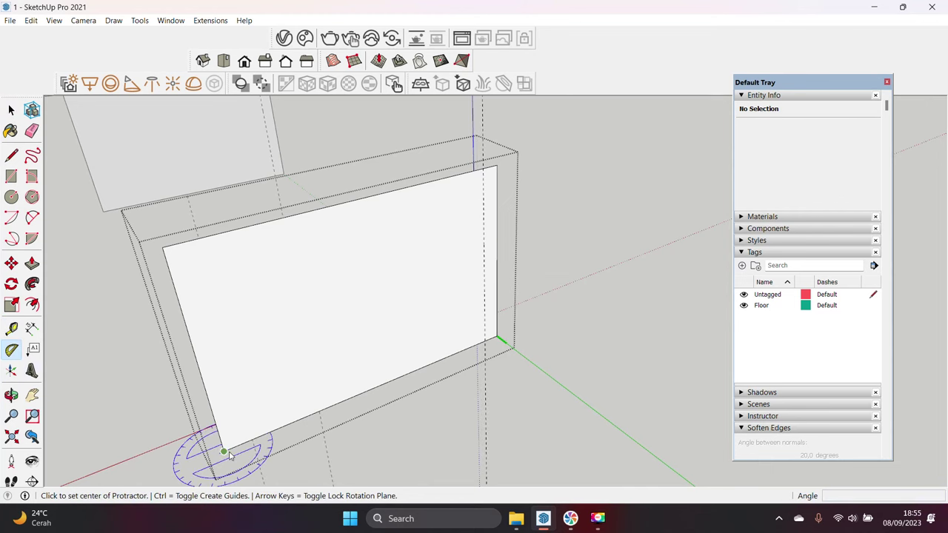
{"action": "middle_click_drag", "start_coordinate": [229, 456], "coordinate": [219, 427]}
{"action": "left_click", "coordinate": [483, 161]}
{"action": "key", "text": "space"}
Step: Add a guide parallel to the diagonal, offset 107 mm
{"action": "mouse_move", "coordinate": [483, 162]}
{"action": "middle_mouse_down"}
{"action": "mouse_move", "coordinate": [355, 303]}
{"action": "mouse_move", "coordinate": [388, 277]}
{"action": "mouse_move", "coordinate": [368, 277]}
{"action": "middle_mouse_up"}
{"action": "key", "text": "t"}
{"action": "left_click", "coordinate": [328, 274]}
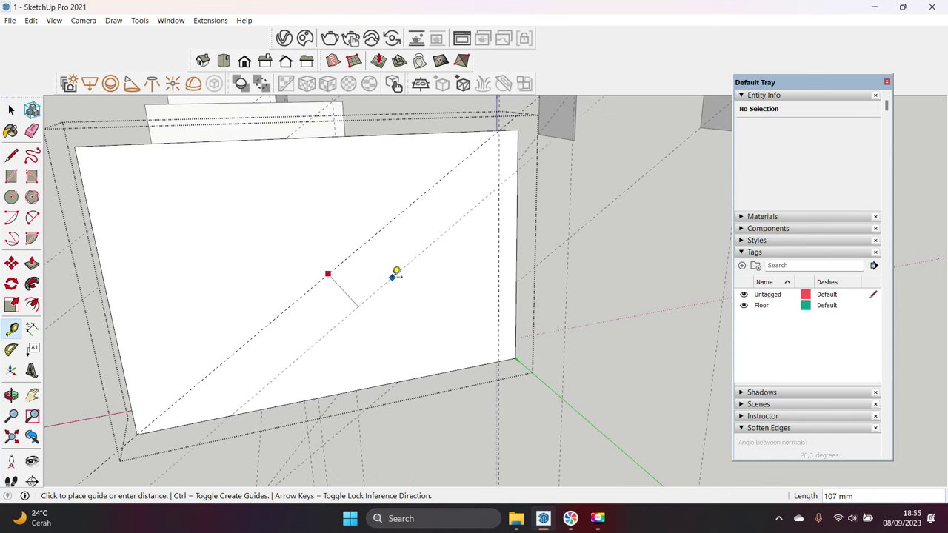
{"action": "key", "text": "t"}
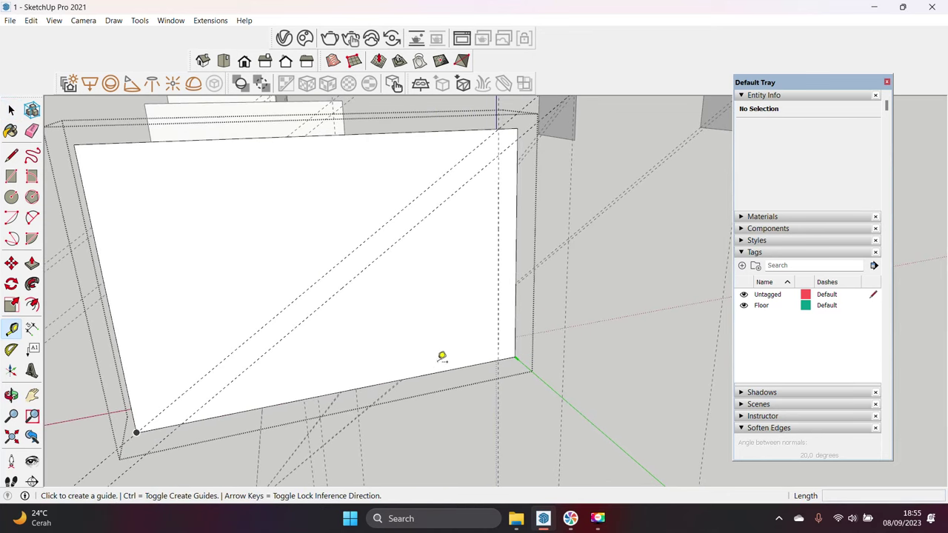
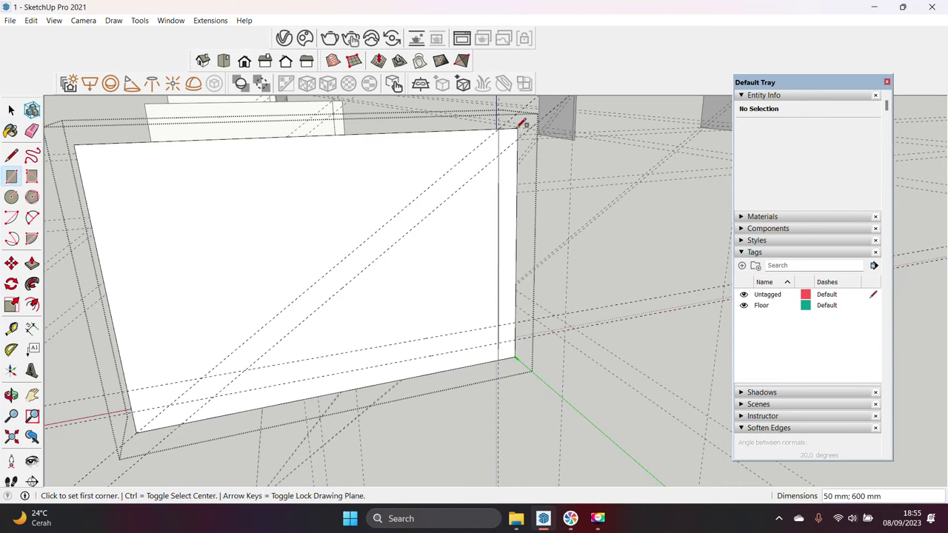
Step: Draw the diagonal line across the panel down to its bottom edge
{"action": "middle_click_drag", "start_coordinate": [386, 360], "coordinate": [393, 360], "text": "shift"}
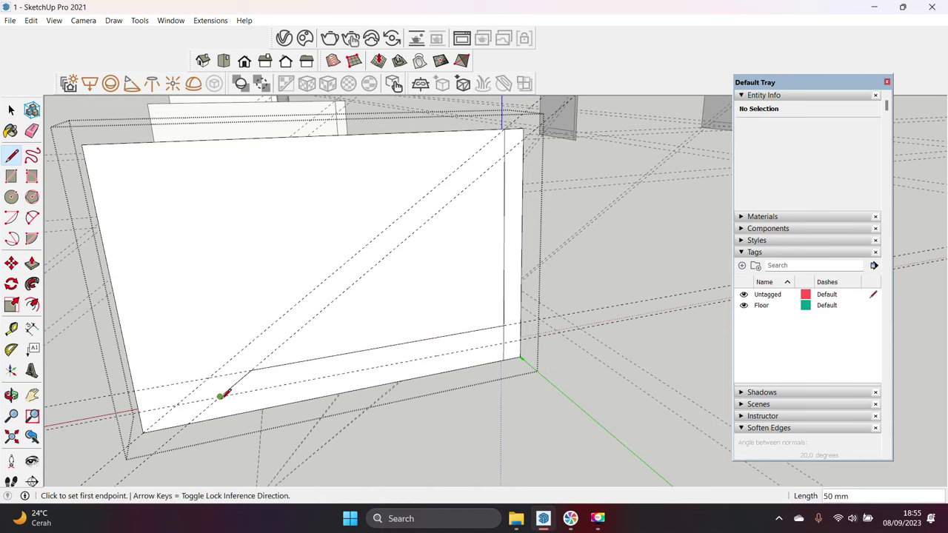
{"action": "key", "text": "space"}
{"action": "scroll", "coordinate": [205, 402], "scroll_direction": "up", "scroll_amount": 2}
{"action": "key", "text": "l"}
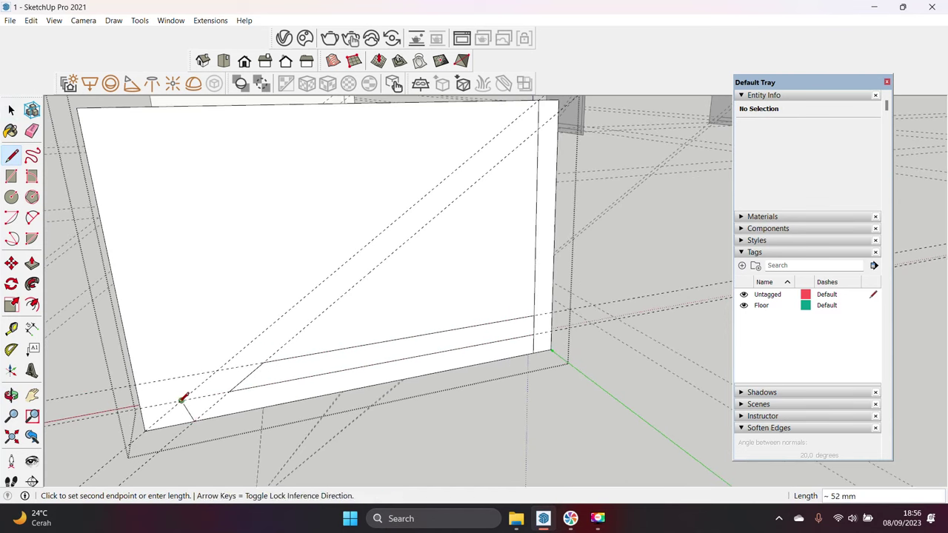
{"action": "scroll", "coordinate": [183, 400], "scroll_direction": "down", "scroll_amount": 1}
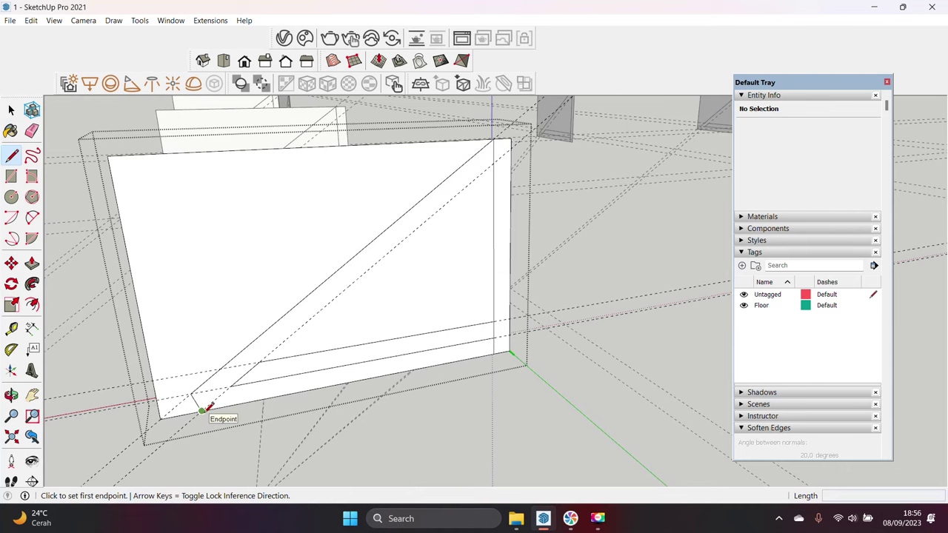
{"action": "left_click", "coordinate": [494, 161]}
{"action": "key", "text": "space"}
{"action": "scroll", "coordinate": [423, 271], "scroll_direction": "up", "scroll_amount": 2}
Step: Erase the leftover panel edges outside the triangle
{"action": "key", "text": "e"}
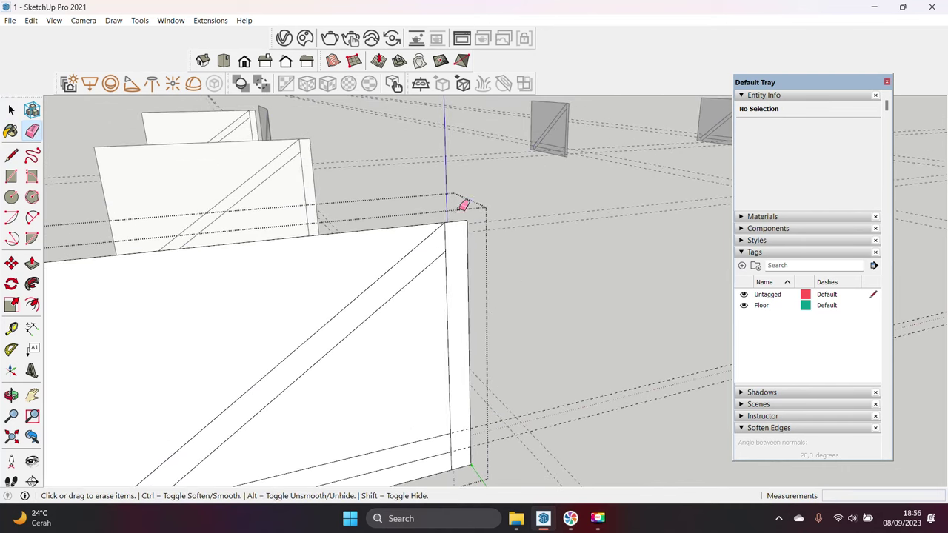
{"action": "middle_click_drag", "start_coordinate": [462, 205], "coordinate": [215, 352]}
{"action": "scroll", "coordinate": [244, 370], "scroll_direction": "up", "scroll_amount": 3}
{"action": "key", "text": "space"}
Step: Place an angle guide and draw the offset line forming the diagonal strip
{"action": "key", "text": "t"}
{"action": "scroll", "coordinate": [244, 389], "scroll_direction": "up", "scroll_amount": 2}
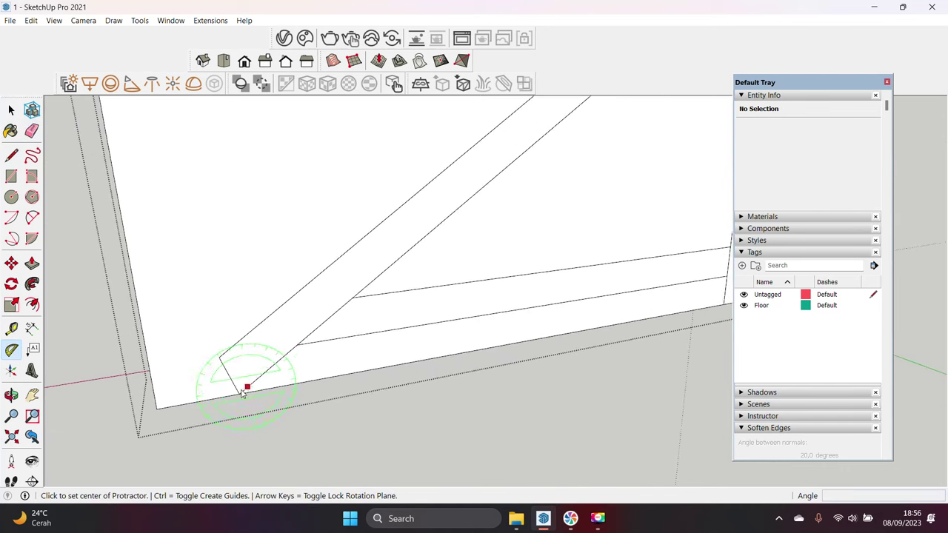
{"action": "key", "text": "l"}
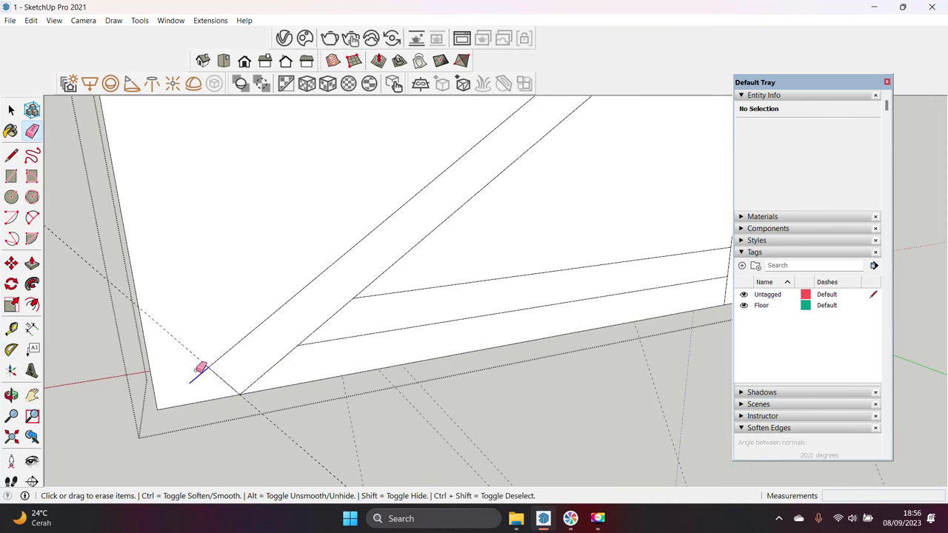
{"action": "scroll", "coordinate": [202, 368], "scroll_direction": "down", "scroll_amount": 5}
{"action": "mouse_move", "coordinate": [182, 383]}
{"action": "middle_mouse_down"}
{"action": "mouse_move", "coordinate": [417, 253]}
{"action": "mouse_move", "coordinate": [307, 282]}
{"action": "middle_mouse_up"}
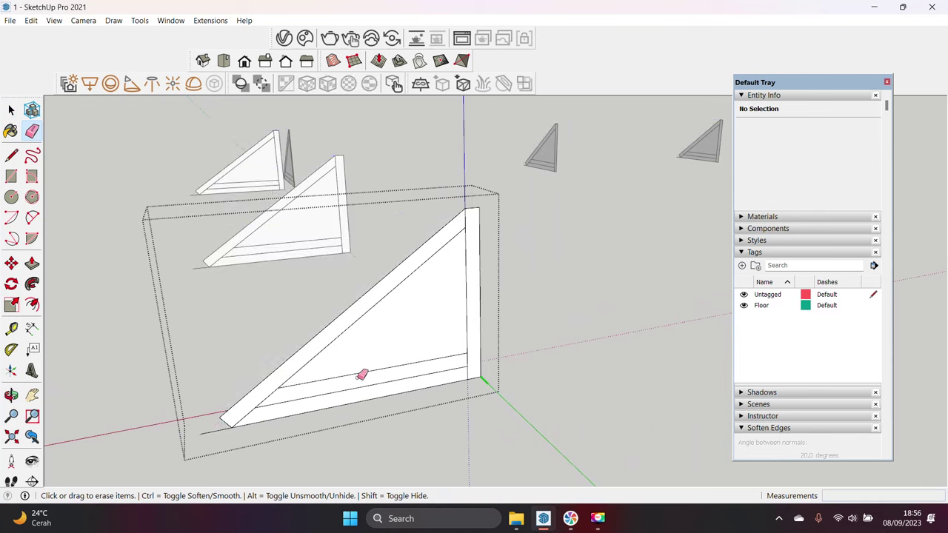
{"action": "key", "text": "space"}
{"action": "scroll", "coordinate": [435, 344], "scroll_direction": "up", "scroll_amount": 2}
Step: Extrude the triangle's thin right face 39 mm into a vertical post
{"action": "left_click", "coordinate": [417, 343]}
{"action": "middle_click_drag", "start_coordinate": [417, 343], "coordinate": [491, 186]}
{"action": "scroll", "coordinate": [467, 294], "scroll_direction": "up", "scroll_amount": 2}
{"action": "left_click", "coordinate": [467, 294]}
{"action": "key", "text": "p"}
{"action": "left_click", "coordinate": [480, 311]}
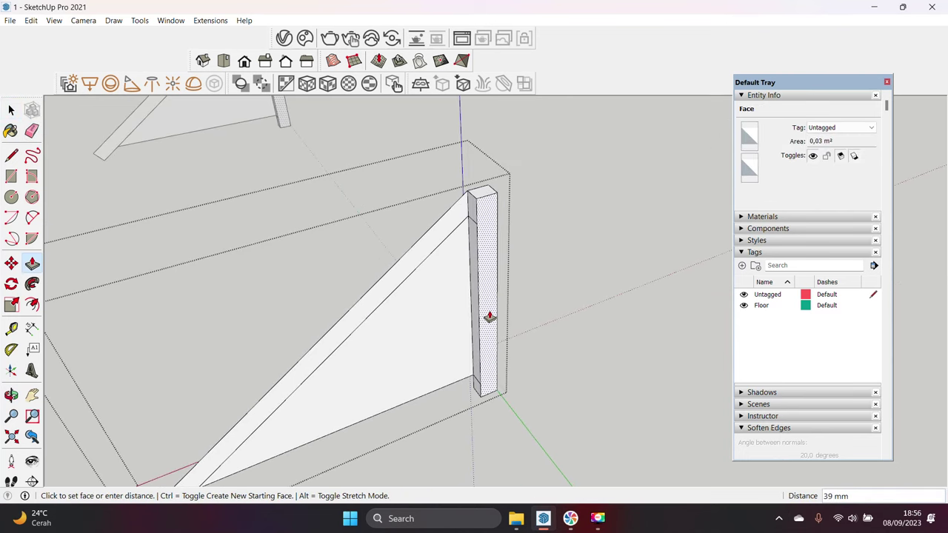
{"action": "left_click", "coordinate": [491, 315]}
{"action": "scroll", "coordinate": [493, 345], "scroll_direction": "up", "scroll_amount": 2}
{"action": "key", "text": "e"}
{"action": "scroll", "coordinate": [478, 398], "scroll_direction": "up", "scroll_amount": 2}
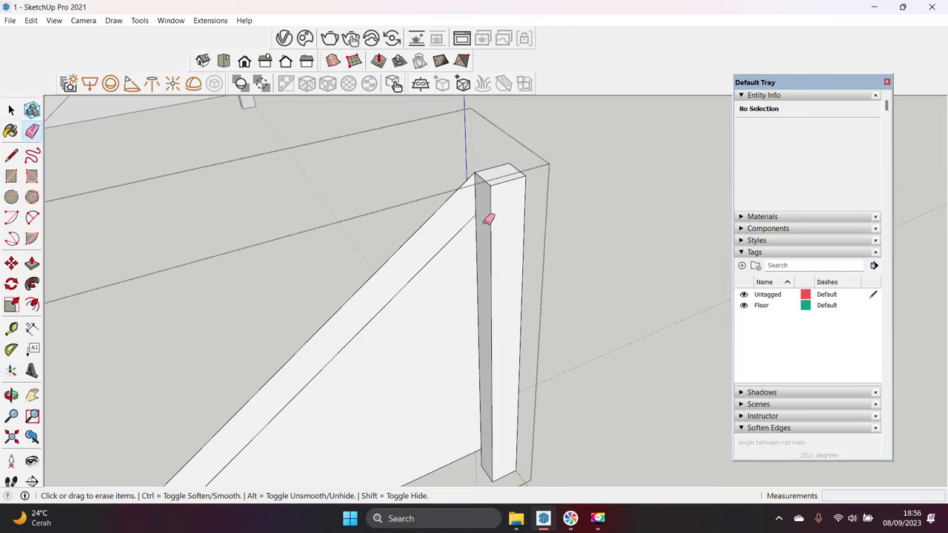
{"action": "key", "text": "space"}
{"action": "scroll", "coordinate": [518, 299], "scroll_direction": "down", "scroll_amount": 3}
{"action": "right_click", "coordinate": [481, 329]}
Step: Raise the diagonal strip into a strut and make it its own group
{"action": "mouse_move", "coordinate": [481, 329]}
{"action": "middle_mouse_down"}
{"action": "mouse_move", "coordinate": [419, 322]}
{"action": "mouse_move", "coordinate": [415, 295]}
{"action": "middle_mouse_up"}
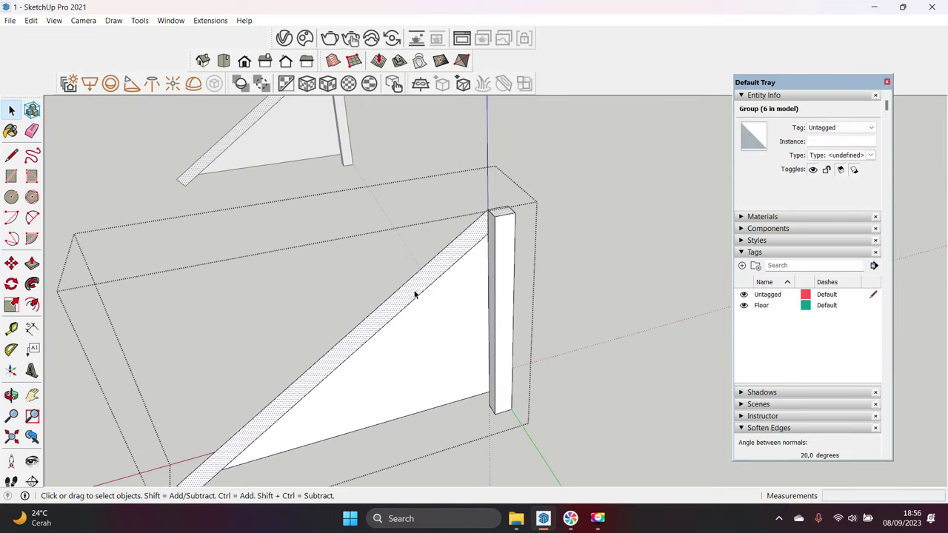
{"action": "key", "text": "p"}
{"action": "left_click", "coordinate": [418, 304]}
{"action": "key", "text": "space"}
{"action": "middle_click_drag", "start_coordinate": [390, 247], "coordinate": [350, 189]}
{"action": "triple_click", "coordinate": [518, 278]}
{"action": "right_click", "coordinate": [522, 275]}
{"action": "left_click", "coordinate": [582, 378]}
{"action": "mouse_move", "coordinate": [583, 379]}
{"action": "middle_mouse_down"}
{"action": "mouse_move", "coordinate": [656, 294]}
{"action": "mouse_move", "coordinate": [689, 300]}
{"action": "middle_mouse_up"}
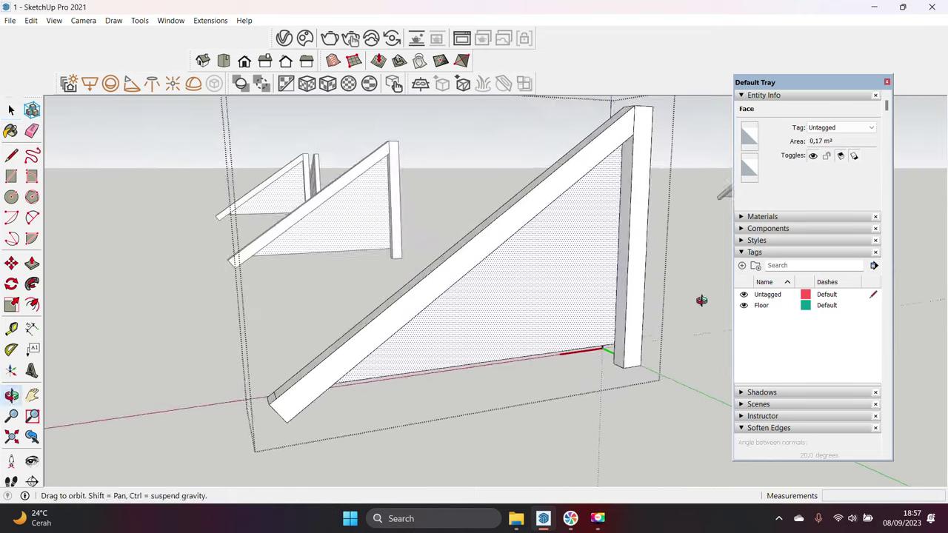
{"action": "scroll", "coordinate": [667, 333], "scroll_direction": "up", "scroll_amount": 3}
{"action": "scroll", "coordinate": [644, 368], "scroll_direction": "up", "scroll_amount": 2}
Step: Rotate-copy the strip 90° and move the copy to the bottom of the brace
{"action": "left_click", "coordinate": [642, 381]}
{"action": "type", "text": "90"}
{"action": "key", "text": "Return"}
{"action": "key", "text": "space"}
{"action": "middle_click_drag", "start_coordinate": [634, 370], "coordinate": [545, 376]}
{"action": "key", "text": "m"}
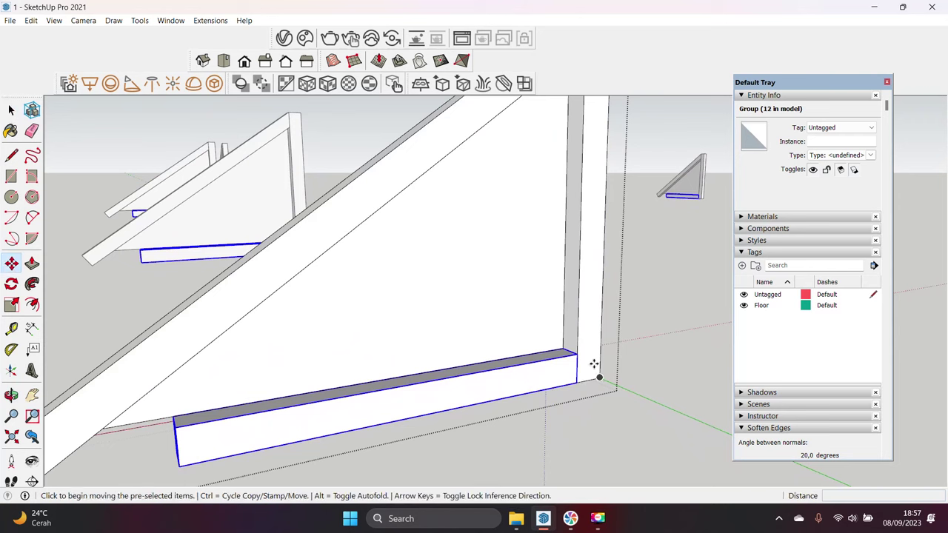
{"action": "left_click", "coordinate": [594, 364]}
{"action": "left_click", "coordinate": [598, 335]}
{"action": "key", "text": "space"}
{"action": "middle_click_drag", "start_coordinate": [598, 336], "coordinate": [293, 398]}
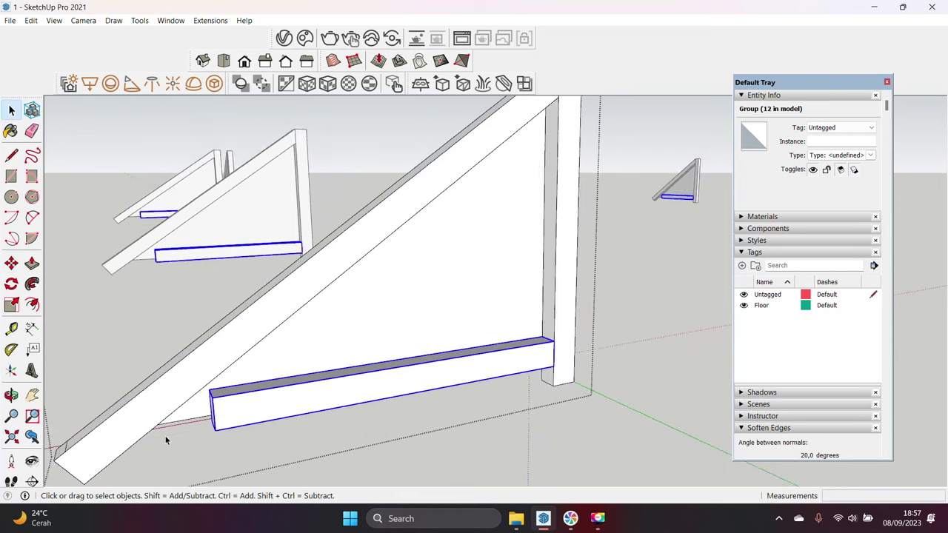
Step: Stretch the bottom strip toward the diagonal strut and explode its group
{"action": "key", "text": "s"}
{"action": "left_click", "coordinate": [275, 375]}
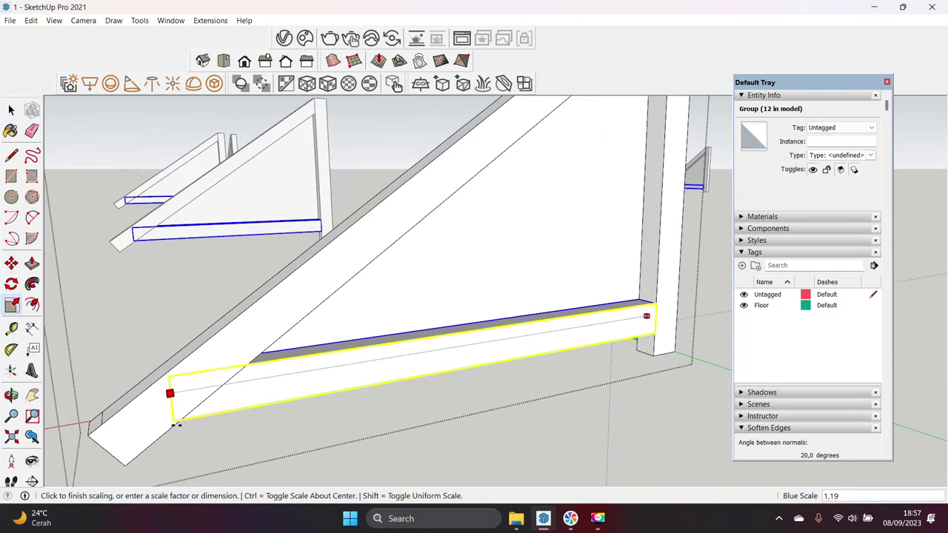
{"action": "left_click", "coordinate": [176, 424]}
{"action": "key", "text": "space"}
{"action": "double_click", "coordinate": [188, 398]}
{"action": "left_click", "coordinate": [201, 419]}
{"action": "right_click", "coordinate": [296, 113]}
{"action": "left_click", "coordinate": [329, 220]}
Step: Push back the bottom strip's overlapping end so it meets the strut
{"action": "left_click", "coordinate": [413, 357]}
{"action": "middle_click_drag", "start_coordinate": [413, 358], "coordinate": [219, 422]}
{"action": "key", "text": "l"}
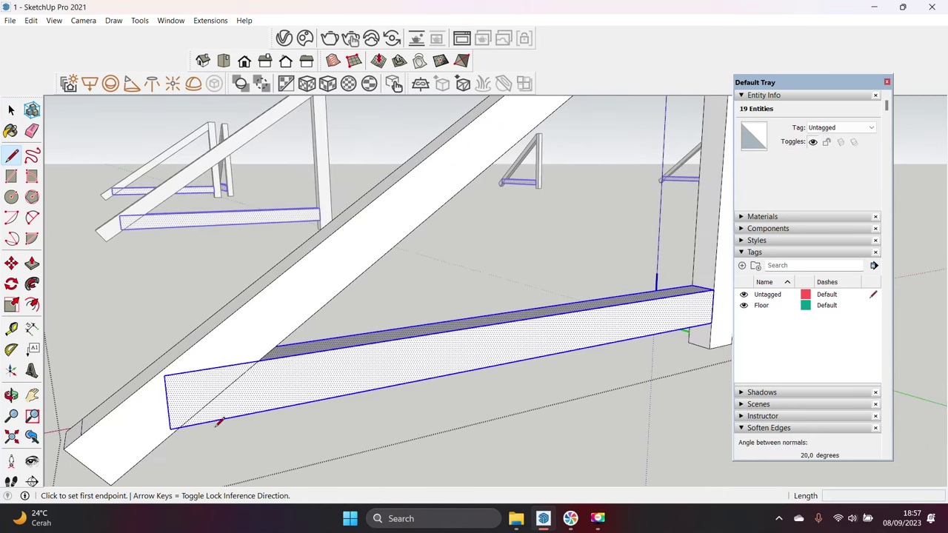
{"action": "key", "text": "space"}
{"action": "key", "text": "p"}
{"action": "left_click", "coordinate": [142, 381]}
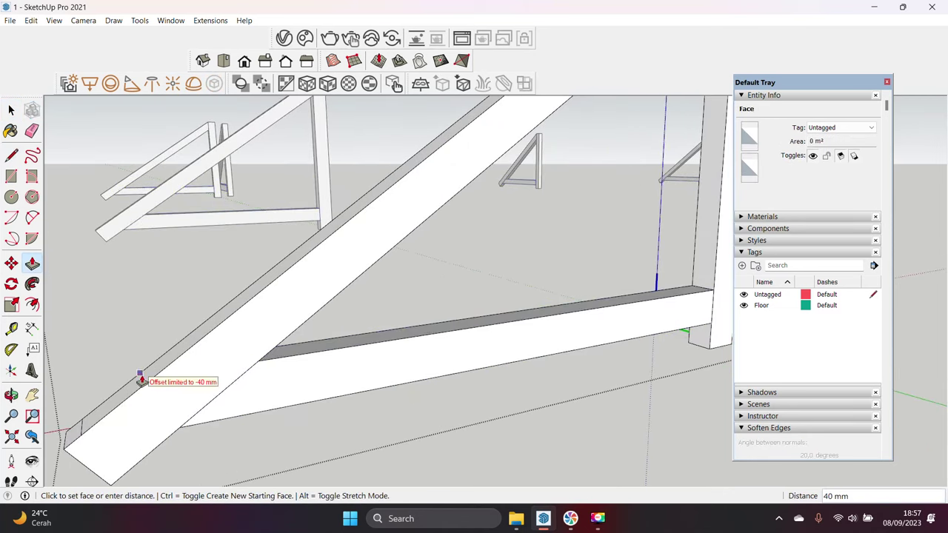
{"action": "key", "text": "space"}
{"action": "right_click", "coordinate": [300, 138]}
{"action": "key", "text": "Escape"}
{"action": "scroll", "coordinate": [152, 419], "scroll_direction": "up", "scroll_amount": 5}
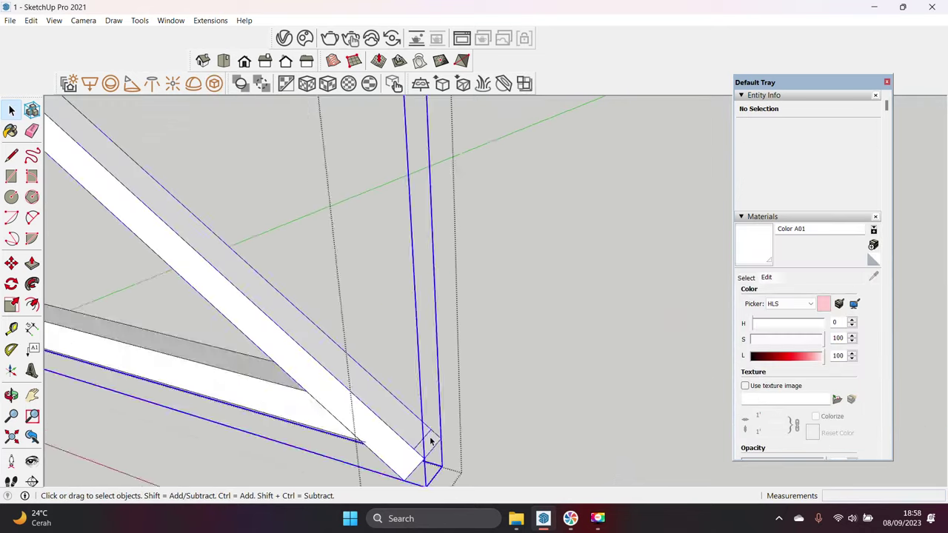
Step: Leave the edited group and clear the selection
{"action": "key", "text": "e"}
{"action": "key", "text": "o"}
{"action": "key", "text": "space"}
{"action": "key", "text": "Escape"}
{"action": "left_click", "coordinate": [328, 348]}
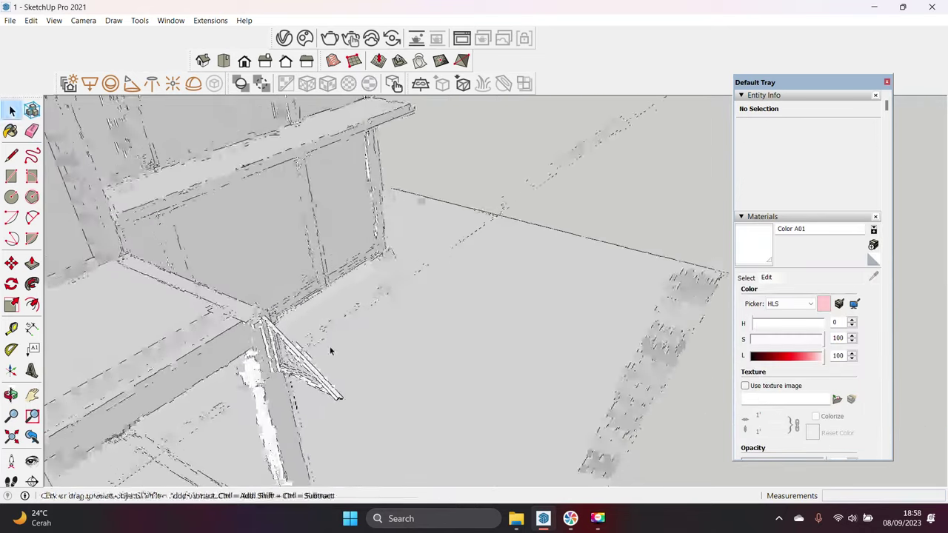
{"action": "scroll", "coordinate": [316, 225], "scroll_direction": "up", "scroll_amount": 3}
{"action": "scroll", "coordinate": [317, 230], "scroll_direction": "down", "scroll_amount": 3}
Step: Raise all three bracket frame pieces 200 mm along the blue axis
{"action": "double_click", "coordinate": [380, 244]}
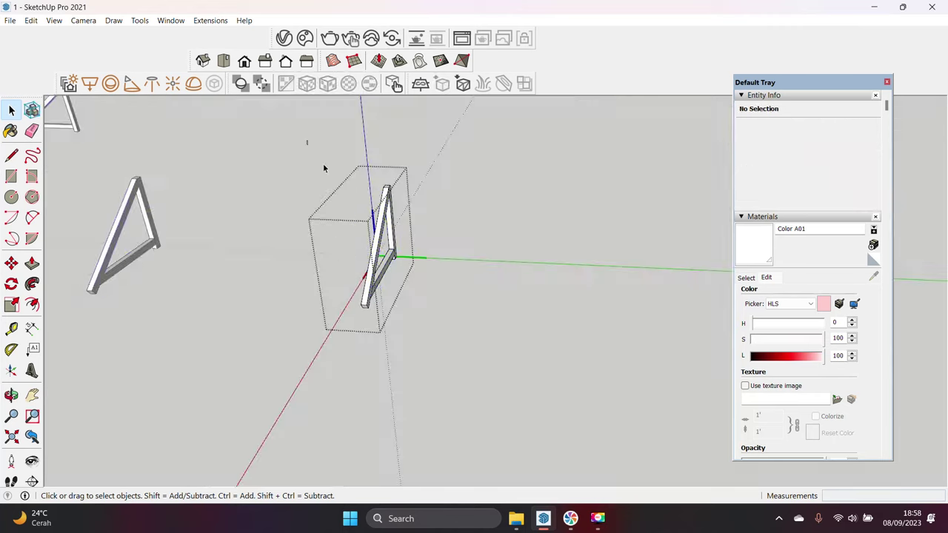
{"action": "key", "text": "ctrl+a"}
{"action": "key", "text": "m"}
{"action": "scroll", "coordinate": [376, 244], "scroll_direction": "up", "scroll_amount": 3}
{"action": "left_click", "coordinate": [376, 244]}
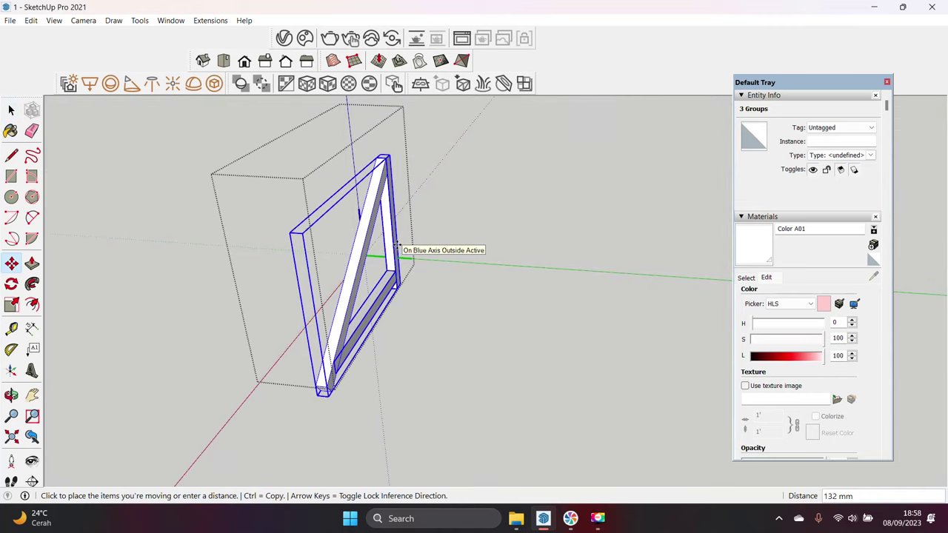
{"action": "key", "text": "Return"}
{"action": "key", "text": "space"}
{"action": "key", "text": "Escape"}
{"action": "scroll", "coordinate": [323, 218], "scroll_direction": "up", "scroll_amount": 5}
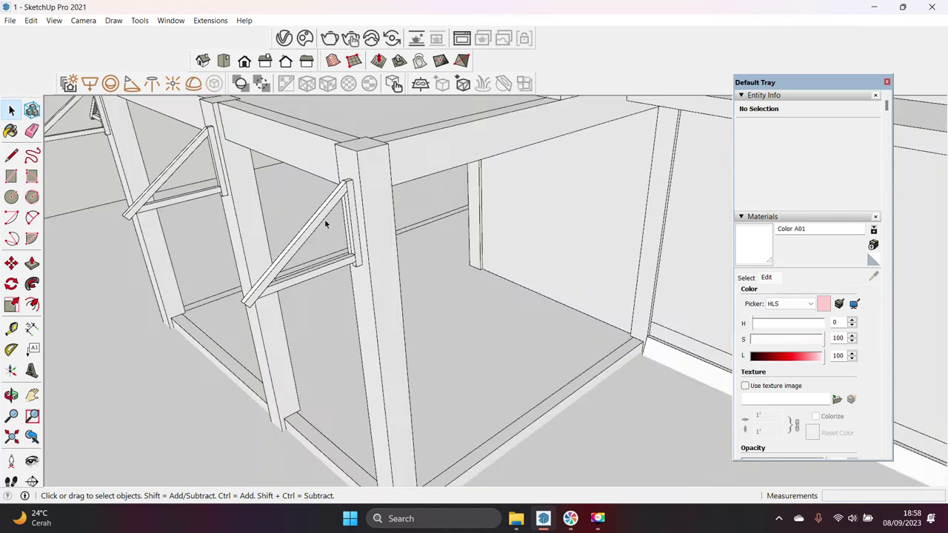
{"action": "scroll", "coordinate": [402, 291], "scroll_direction": "up", "scroll_amount": 2}
{"action": "key", "text": "t"}
{"action": "middle_click_drag", "start_coordinate": [402, 291], "coordinate": [261, 111]}
Step: Place a guide 31 mm parallel to the rafter's top edge
{"action": "left_click", "coordinate": [280, 138]}
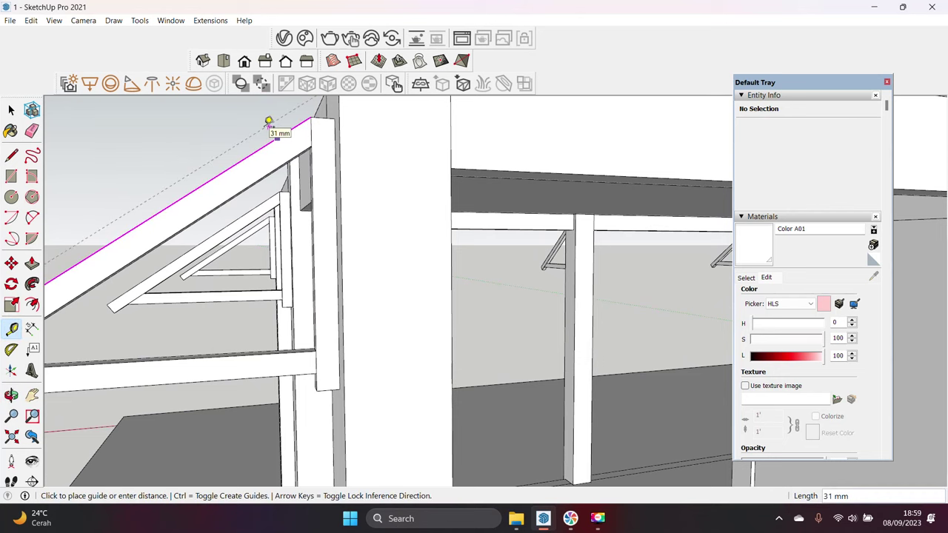
{"action": "left_click", "coordinate": [269, 122]}
{"action": "key", "text": "space"}
{"action": "middle_click_drag", "start_coordinate": [269, 122], "coordinate": [164, 290]}
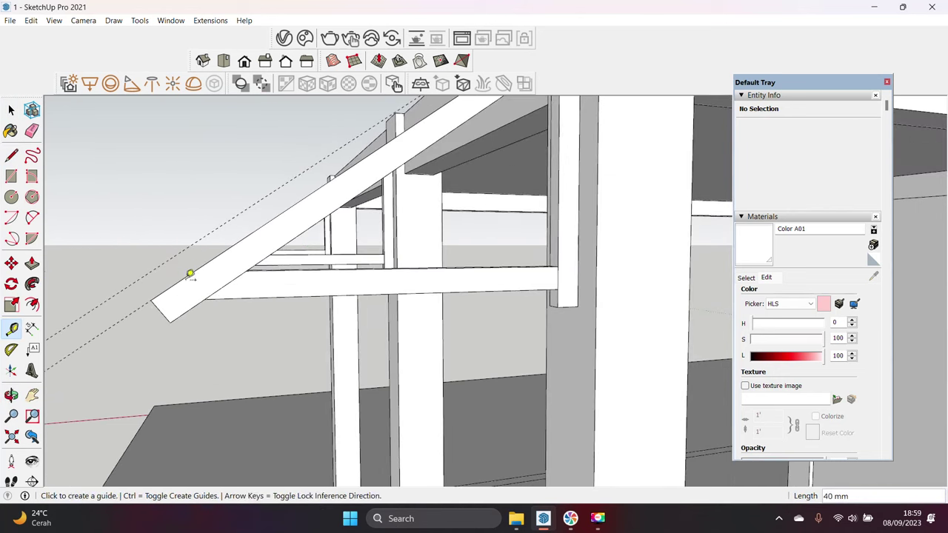
{"action": "middle_click_drag", "start_coordinate": [190, 273], "coordinate": [136, 315]}
Step: Draw a line along the 31 mm guide across the wall
{"action": "key", "text": "l"}
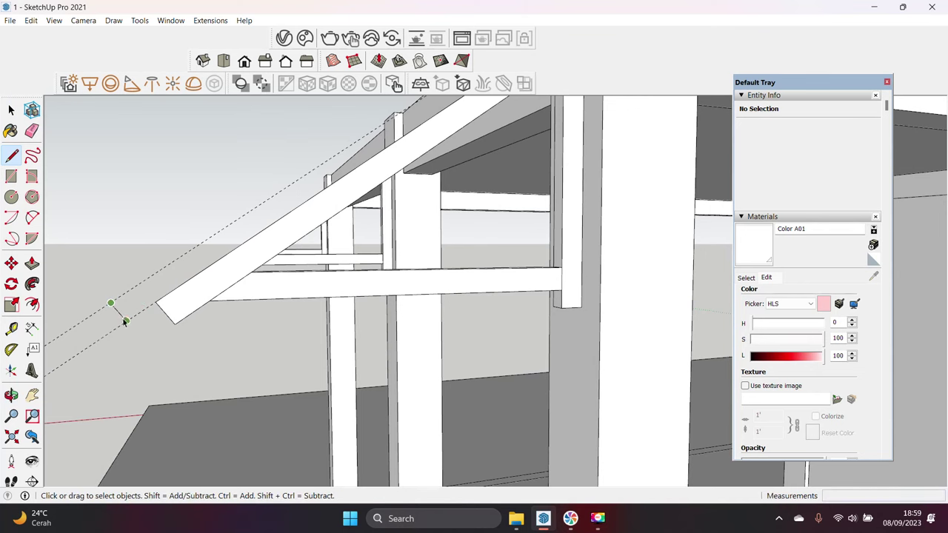
{"action": "middle_click_drag", "start_coordinate": [117, 297], "coordinate": [489, 117]}
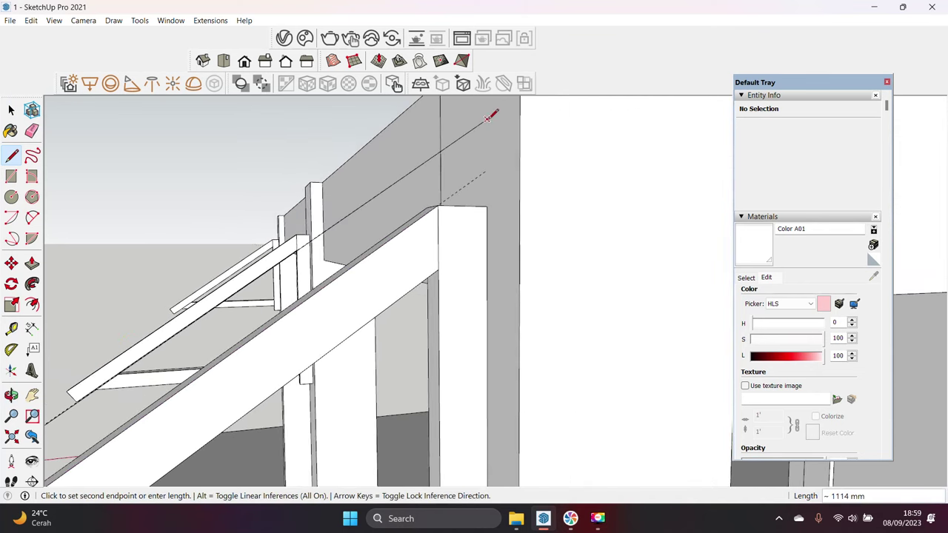
{"action": "middle_click_drag", "start_coordinate": [491, 180], "coordinate": [371, 265]}
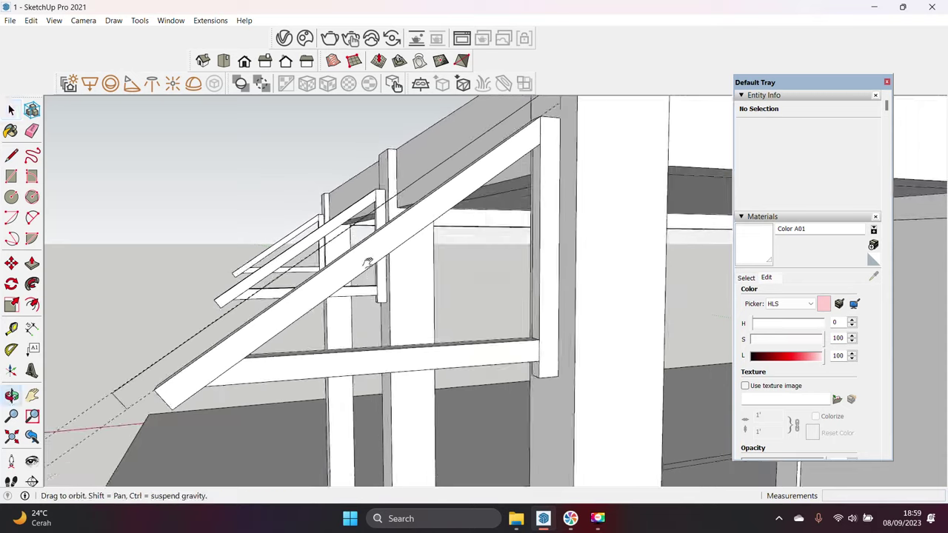
{"action": "mouse_move", "coordinate": [148, 381]}
{"action": "middle_mouse_down"}
{"action": "mouse_move", "coordinate": [369, 266]}
{"action": "mouse_move", "coordinate": [518, 154]}
{"action": "mouse_move", "coordinate": [485, 200]}
{"action": "mouse_move", "coordinate": [288, 320]}
{"action": "middle_mouse_up"}
{"action": "key", "text": "space"}
{"action": "scroll", "coordinate": [516, 170], "scroll_direction": "up", "scroll_amount": 2}
Step: Extend the brace's diagonal strut up to the top beam and select the connected edges
{"action": "key", "text": "space"}
{"action": "mouse_move", "coordinate": [200, 413]}
{"action": "middle_mouse_down"}
{"action": "mouse_move", "coordinate": [499, 168]}
{"action": "mouse_move", "coordinate": [528, 218]}
{"action": "middle_mouse_up"}
{"action": "key", "text": "l"}
{"action": "left_click", "coordinate": [526, 252]}
{"action": "scroll", "coordinate": [592, 247], "scroll_direction": "down", "scroll_amount": 3}
{"action": "mouse_move", "coordinate": [591, 249]}
{"action": "middle_mouse_down"}
{"action": "mouse_move", "coordinate": [311, 271]}
{"action": "mouse_move", "coordinate": [359, 201]}
{"action": "mouse_move", "coordinate": [205, 179]}
{"action": "mouse_move", "coordinate": [186, 158]}
{"action": "mouse_move", "coordinate": [485, 247]}
{"action": "mouse_move", "coordinate": [241, 233]}
{"action": "mouse_move", "coordinate": [552, 216]}
{"action": "mouse_move", "coordinate": [582, 205]}
{"action": "mouse_move", "coordinate": [554, 212]}
{"action": "middle_mouse_up"}
{"action": "key", "text": "space"}
{"action": "triple_click", "coordinate": [241, 233]}
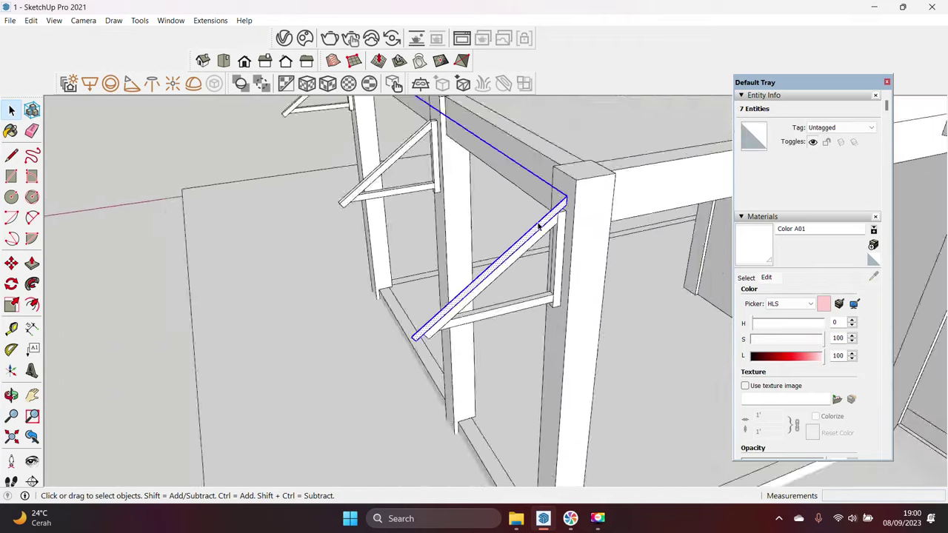
Step: Pull the canopy along the front onto the bracket struts, then select the whole canopy
{"action": "scroll", "coordinate": [545, 224], "scroll_direction": "up", "scroll_amount": 3}
{"action": "left_click", "coordinate": [31, 284]}
{"action": "middle_click_drag", "start_coordinate": [297, 288], "coordinate": [476, 290]}
{"action": "key", "text": "space"}
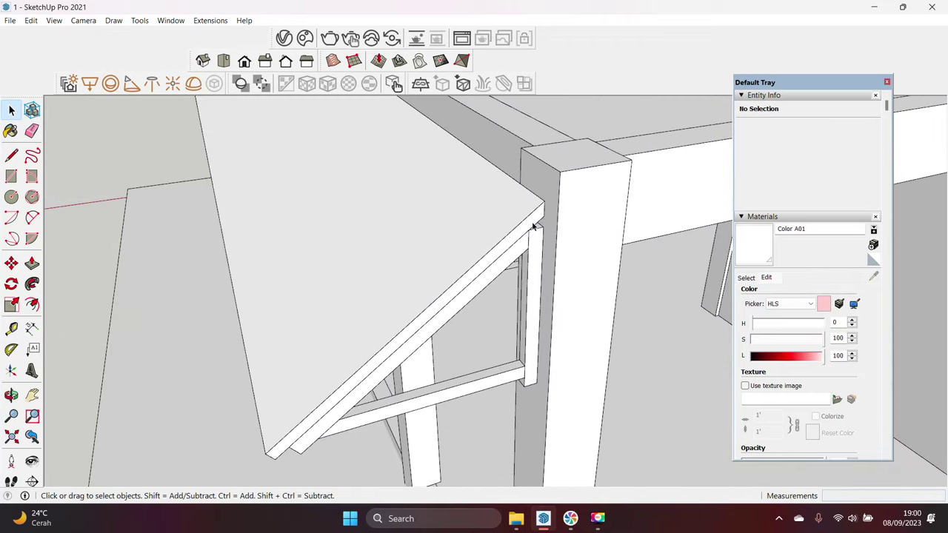
{"action": "middle_click_drag", "start_coordinate": [548, 220], "coordinate": [363, 252]}
{"action": "scroll", "coordinate": [364, 252], "scroll_direction": "down", "scroll_amount": 5}
{"action": "key", "text": "space"}
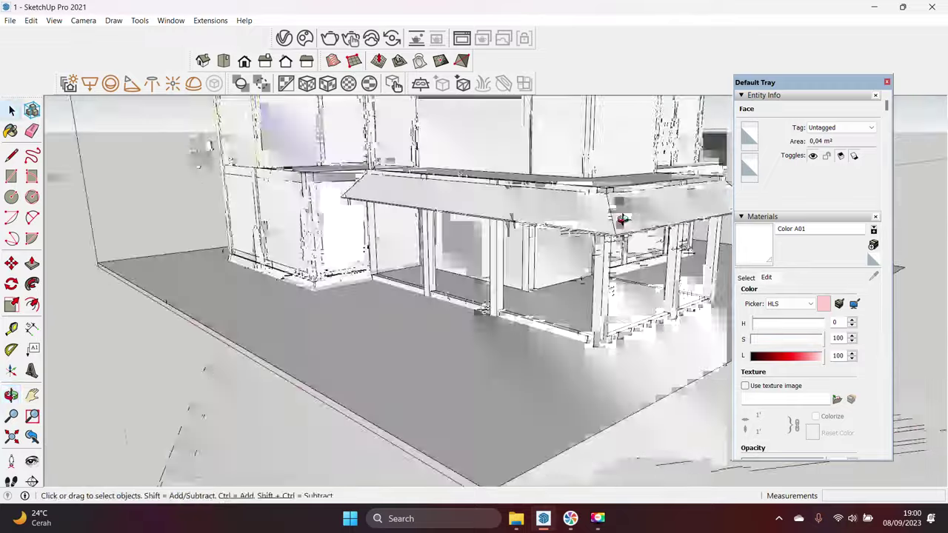
{"action": "mouse_move", "coordinate": [571, 201]}
{"action": "middle_mouse_down"}
{"action": "mouse_move", "coordinate": [490, 277]}
{"action": "mouse_move", "coordinate": [455, 271]}
{"action": "middle_mouse_up"}
{"action": "triple_click", "coordinate": [455, 271]}
{"action": "right_click", "coordinate": [455, 274]}
Step: Trace a closed outline from the balcony floor corner to the beam's far corner
{"action": "key", "text": "l"}
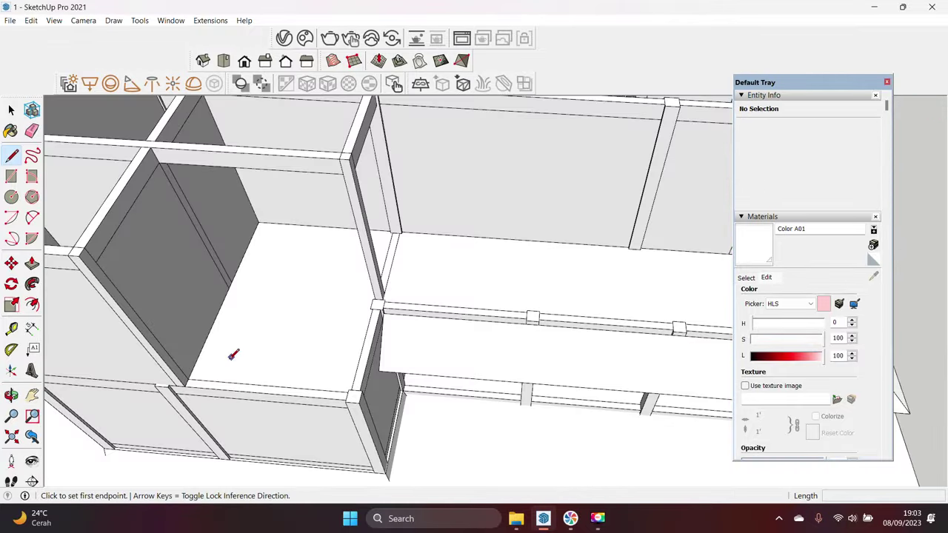
{"action": "left_click", "coordinate": [169, 387]}
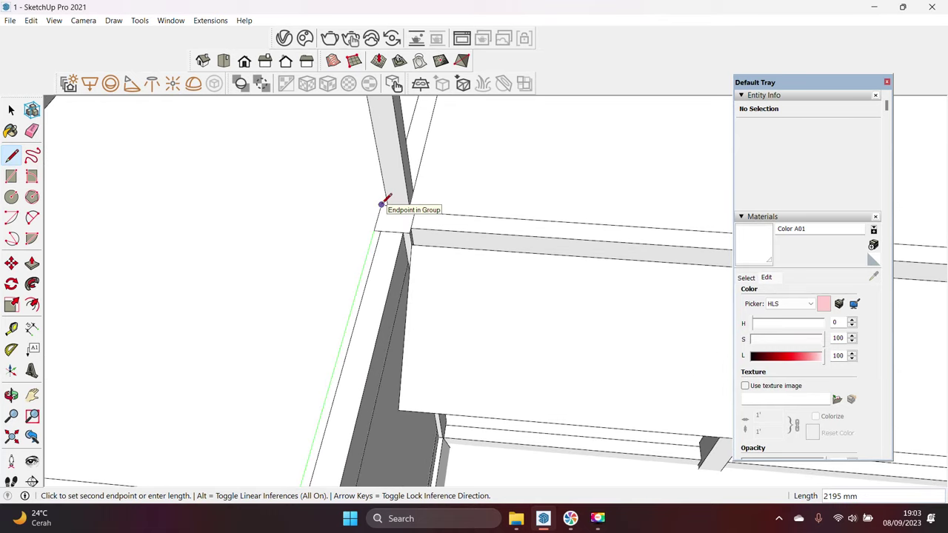
{"action": "scroll", "coordinate": [380, 201], "scroll_direction": "down", "scroll_amount": 5}
{"action": "scroll", "coordinate": [522, 302], "scroll_direction": "up", "scroll_amount": 4}
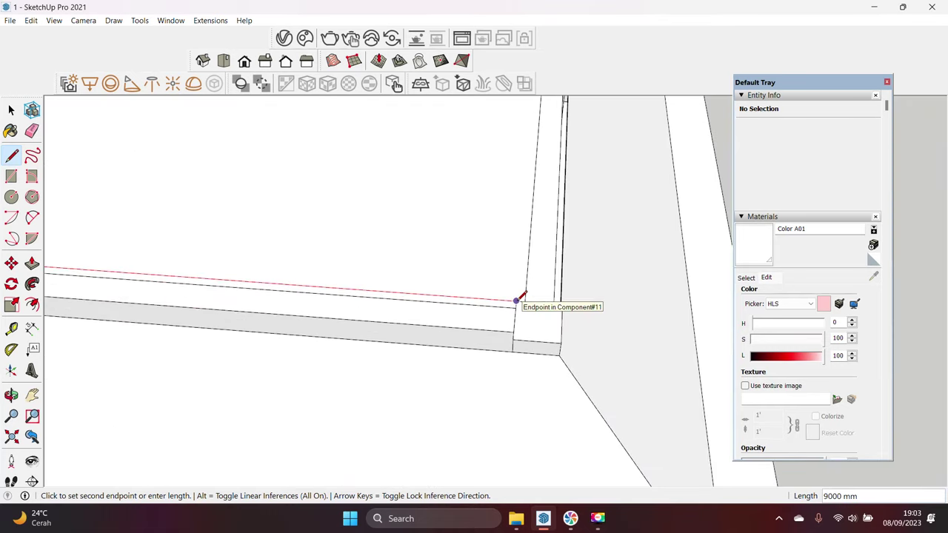
{"action": "middle_click_drag", "start_coordinate": [580, 298], "coordinate": [523, 217]}
{"action": "left_click", "coordinate": [521, 216]}
{"action": "scroll", "coordinate": [560, 194], "scroll_direction": "down", "scroll_amount": 5}
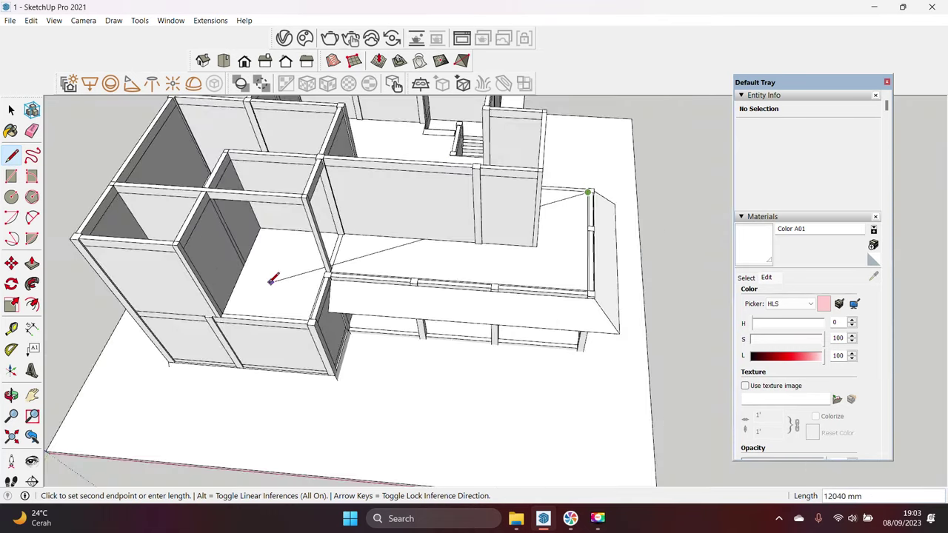
{"action": "scroll", "coordinate": [237, 296], "scroll_direction": "up", "scroll_amount": 2}
{"action": "scroll", "coordinate": [292, 254], "scroll_direction": "up", "scroll_amount": 3}
{"action": "left_click", "coordinate": [215, 313]}
{"action": "middle_click_drag", "start_coordinate": [215, 313], "coordinate": [457, 264]}
Step: Extrude the new face up into a box and pull out its side face
{"action": "key", "text": "p"}
{"action": "left_click", "coordinate": [457, 267]}
{"action": "left_click", "coordinate": [478, 217]}
{"action": "key", "text": "space"}
{"action": "middle_click_drag", "start_coordinate": [479, 211], "coordinate": [486, 195]}
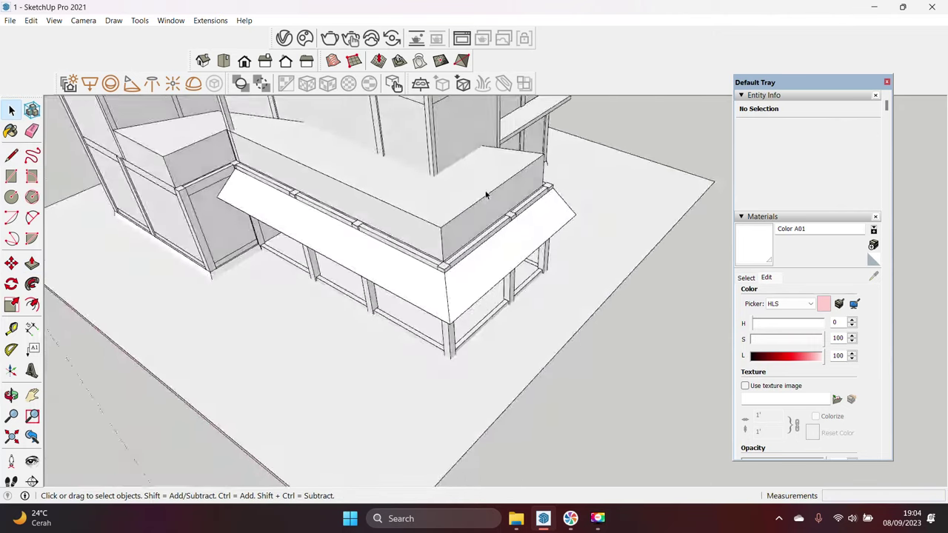
{"action": "key", "text": "p"}
{"action": "left_click", "coordinate": [570, 326]}
{"action": "key", "text": "Escape"}
{"action": "mouse_move", "coordinate": [570, 326]}
{"action": "middle_mouse_down"}
{"action": "mouse_move", "coordinate": [296, 296]}
{"action": "mouse_move", "coordinate": [220, 220]}
{"action": "middle_mouse_up"}
Step: Select the whole balcony box and make it a group
{"action": "left_click", "coordinate": [311, 325]}
{"action": "triple_click", "coordinate": [278, 288]}
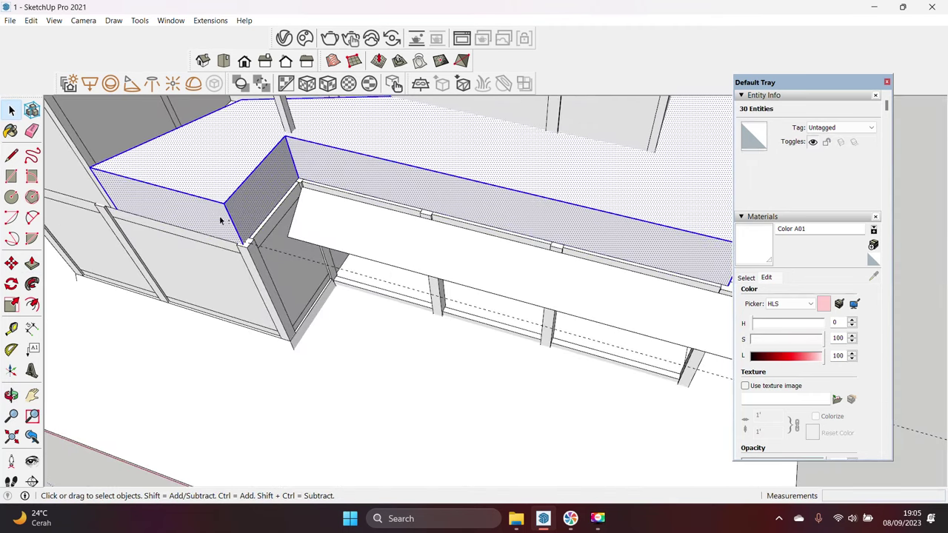
{"action": "mouse_move", "coordinate": [248, 207]}
{"action": "middle_mouse_down"}
{"action": "mouse_move", "coordinate": [382, 249]}
{"action": "mouse_move", "coordinate": [299, 252]}
{"action": "mouse_move", "coordinate": [446, 237]}
{"action": "middle_mouse_up"}
{"action": "key", "text": "ctrl+t"}
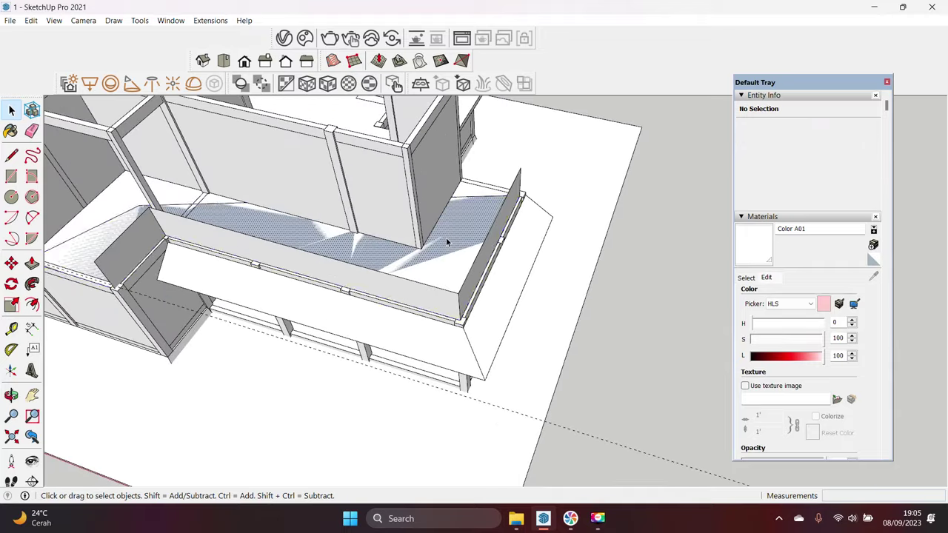
{"action": "triple_click", "coordinate": [445, 237]}
{"action": "right_click", "coordinate": [468, 237]}
{"action": "left_click", "coordinate": [492, 342]}
{"action": "key", "text": "ctrl+t"}
Step: Select the box's vertical corner edges and attempt to move them
{"action": "middle_click_drag", "start_coordinate": [471, 330], "coordinate": [270, 277]}
{"action": "scroll", "coordinate": [270, 277], "scroll_direction": "up", "scroll_amount": 3}
{"action": "left_click", "coordinate": [334, 284]}
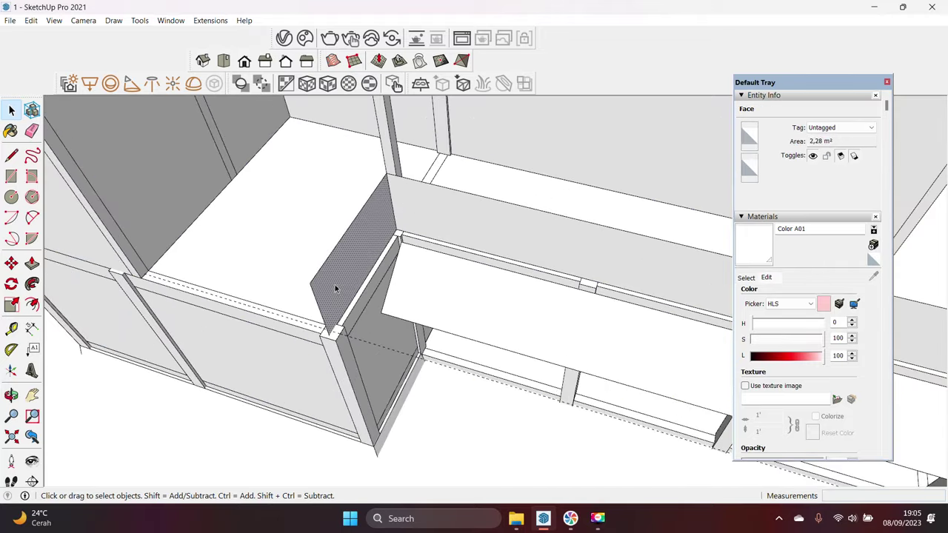
{"action": "scroll", "coordinate": [335, 284], "scroll_direction": "up", "scroll_amount": 3}
{"action": "left_click", "coordinate": [326, 355]}
{"action": "scroll", "coordinate": [330, 360], "scroll_direction": "up", "scroll_amount": 1}
{"action": "key", "text": "m"}
{"action": "middle_click_drag", "start_coordinate": [334, 366], "coordinate": [303, 383]}
{"action": "left_click", "coordinate": [148, 322]}
{"action": "key", "text": "space"}
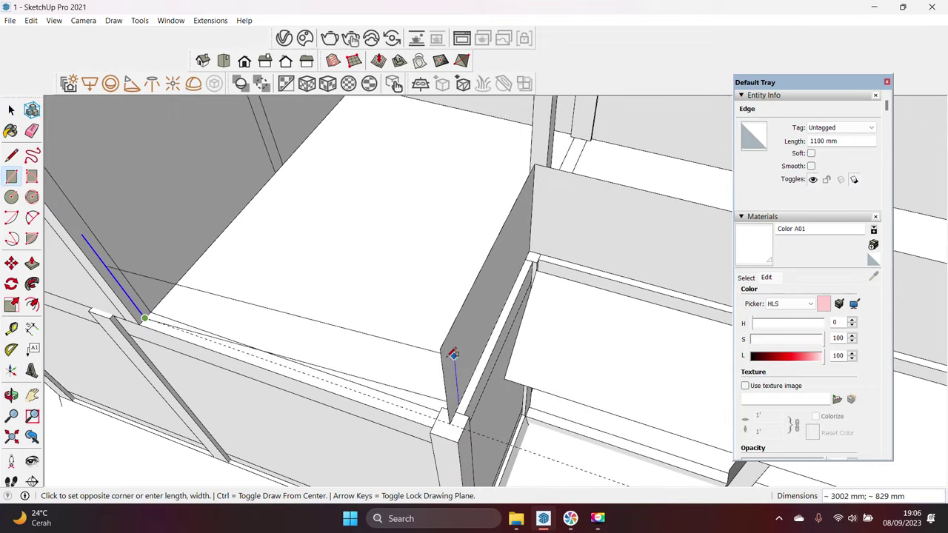
{"action": "key", "text": "space"}
Step: Move the board's slanted end edge and draw a sloped rectangle face at the balcony edge
{"action": "middle_click_drag", "start_coordinate": [388, 353], "coordinate": [212, 275]}
{"action": "scroll", "coordinate": [296, 274], "scroll_direction": "up", "scroll_amount": 2}
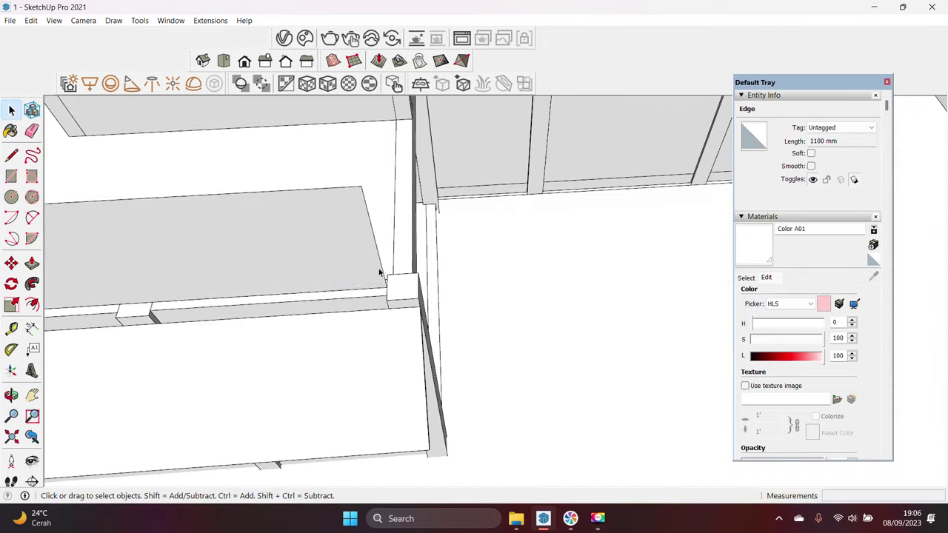
{"action": "scroll", "coordinate": [379, 274], "scroll_direction": "up", "scroll_amount": 2}
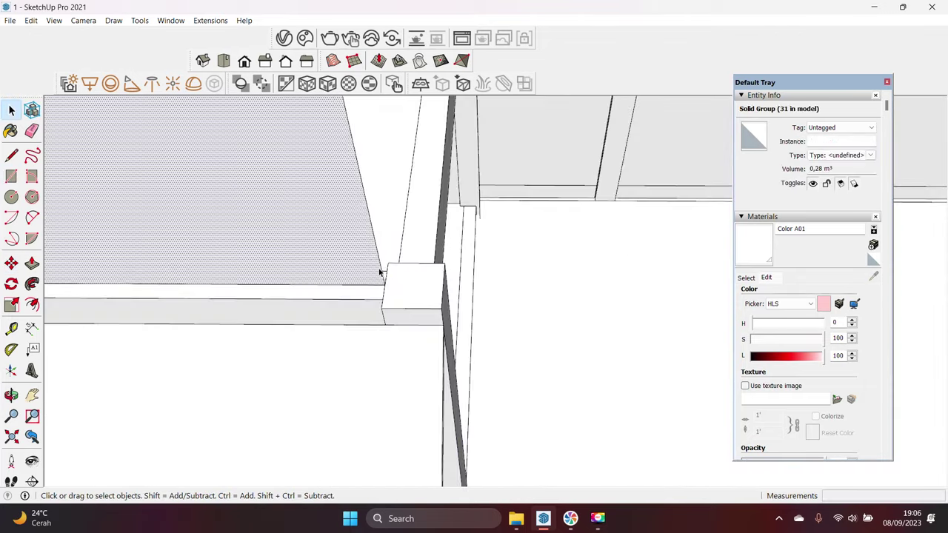
{"action": "left_click", "coordinate": [381, 273]}
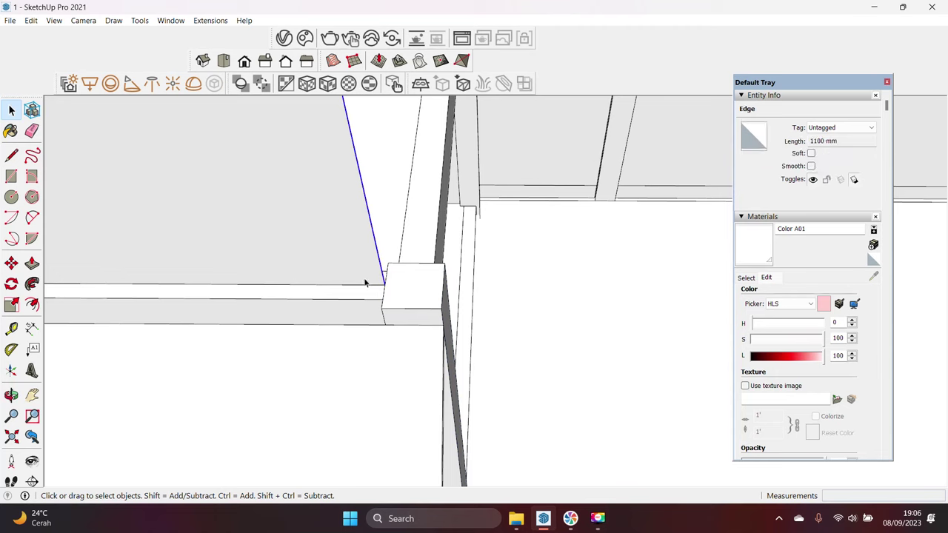
{"action": "left_click", "coordinate": [379, 298]}
{"action": "middle_click_drag", "start_coordinate": [357, 303], "coordinate": [334, 311]}
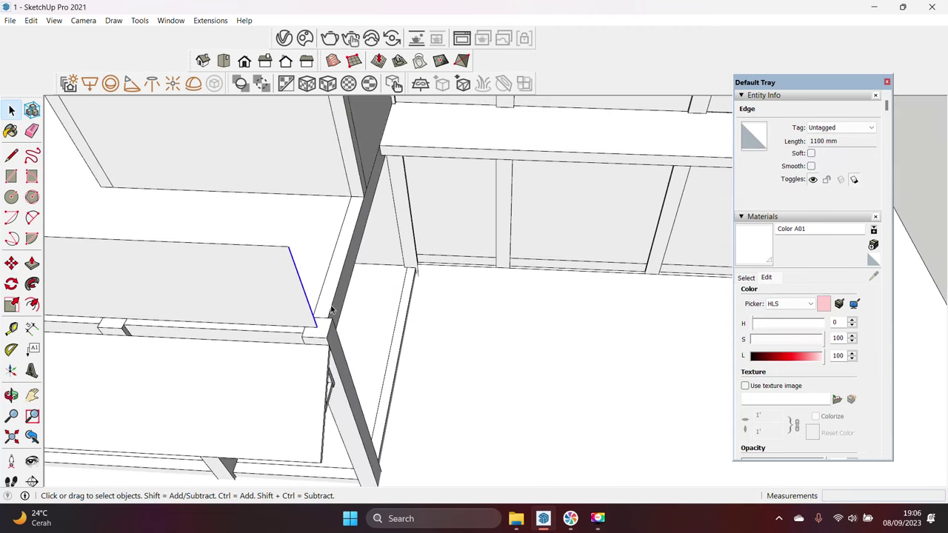
{"action": "key", "text": "m"}
{"action": "key", "text": "r"}
{"action": "middle_click_drag", "start_coordinate": [344, 204], "coordinate": [337, 337]}
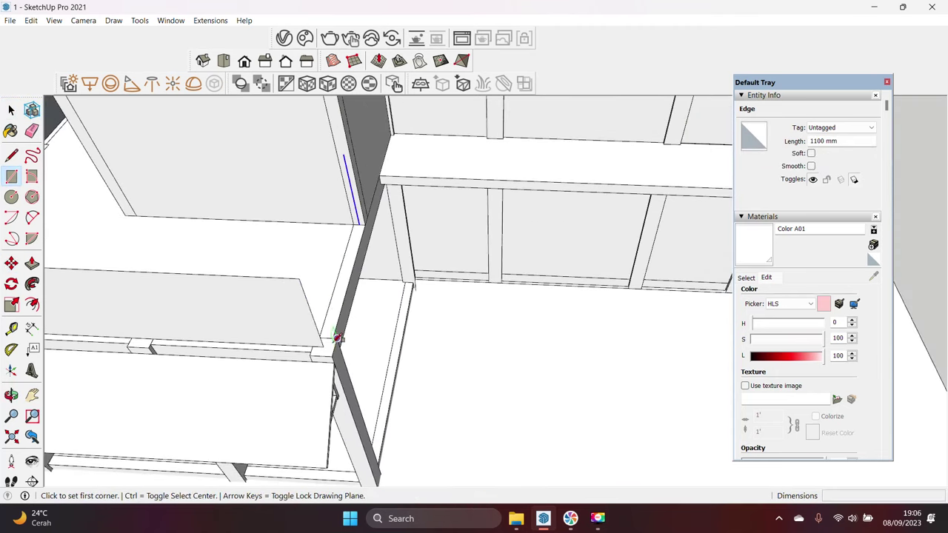
{"action": "left_click", "coordinate": [353, 150]}
{"action": "key", "text": "space"}
{"action": "middle_click_drag", "start_coordinate": [353, 150], "coordinate": [197, 258]}
{"action": "key", "text": "e"}
Step: Offset an inner outline inside the sloped face
{"action": "key", "text": "space"}
{"action": "scroll", "coordinate": [165, 296], "scroll_direction": "down", "scroll_amount": 5}
{"action": "scroll", "coordinate": [276, 329], "scroll_direction": "up", "scroll_amount": 5}
{"action": "left_click", "coordinate": [276, 330]}
{"action": "key", "text": "f"}
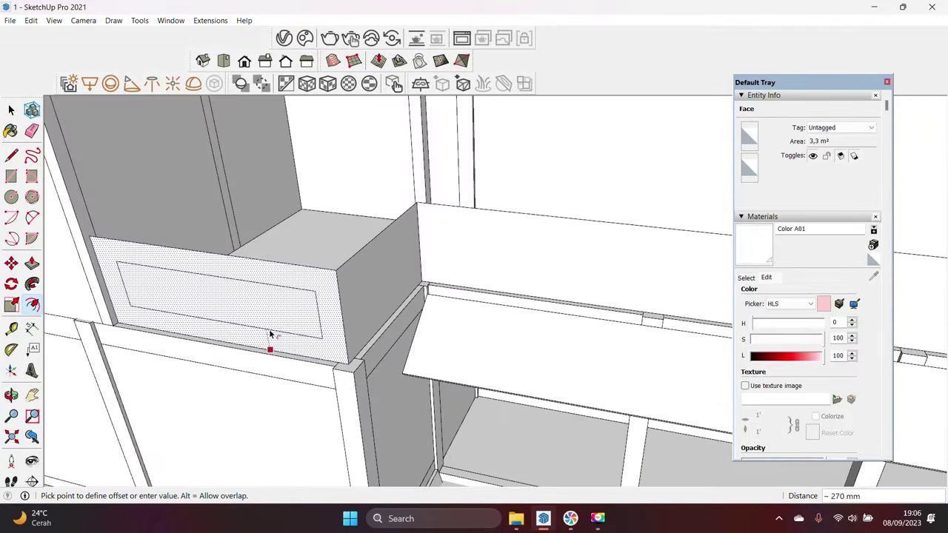
{"action": "mouse_move", "coordinate": [377, 309]}
{"action": "middle_mouse_down"}
{"action": "mouse_move", "coordinate": [311, 324]}
{"action": "mouse_move", "coordinate": [351, 294]}
{"action": "middle_mouse_up"}
{"action": "left_click", "coordinate": [351, 294]}
{"action": "key", "text": "space"}
Step: Paint the balcony edge panels with translucent grey Glass and Mirrors material
{"action": "scroll", "coordinate": [333, 299], "scroll_direction": "down", "scroll_amount": 5}
{"action": "mouse_move", "coordinate": [465, 317]}
{"action": "middle_mouse_down"}
{"action": "mouse_move", "coordinate": [408, 328]}
{"action": "mouse_move", "coordinate": [294, 300]}
{"action": "middle_mouse_up"}
{"action": "scroll", "coordinate": [345, 317], "scroll_direction": "up", "scroll_amount": 3}
{"action": "mouse_move", "coordinate": [355, 310]}
{"action": "middle_mouse_down"}
{"action": "mouse_move", "coordinate": [417, 301]}
{"action": "mouse_move", "coordinate": [290, 190]}
{"action": "middle_mouse_up"}
{"action": "key", "text": "space"}
{"action": "scroll", "coordinate": [289, 190], "scroll_direction": "down", "scroll_amount": 2}
{"action": "key", "text": "b"}
{"action": "scroll", "coordinate": [769, 254], "scroll_direction": "down", "scroll_amount": 3}
{"action": "scroll", "coordinate": [768, 255], "scroll_direction": "down", "scroll_amount": 1}
{"action": "scroll", "coordinate": [501, 247], "scroll_direction": "down", "scroll_amount": 3}
{"action": "mouse_move", "coordinate": [501, 247]}
{"action": "middle_mouse_down"}
{"action": "mouse_move", "coordinate": [328, 271]}
{"action": "mouse_move", "coordinate": [360, 289]}
{"action": "mouse_move", "coordinate": [401, 239]}
{"action": "mouse_move", "coordinate": [472, 248]}
{"action": "middle_mouse_up"}
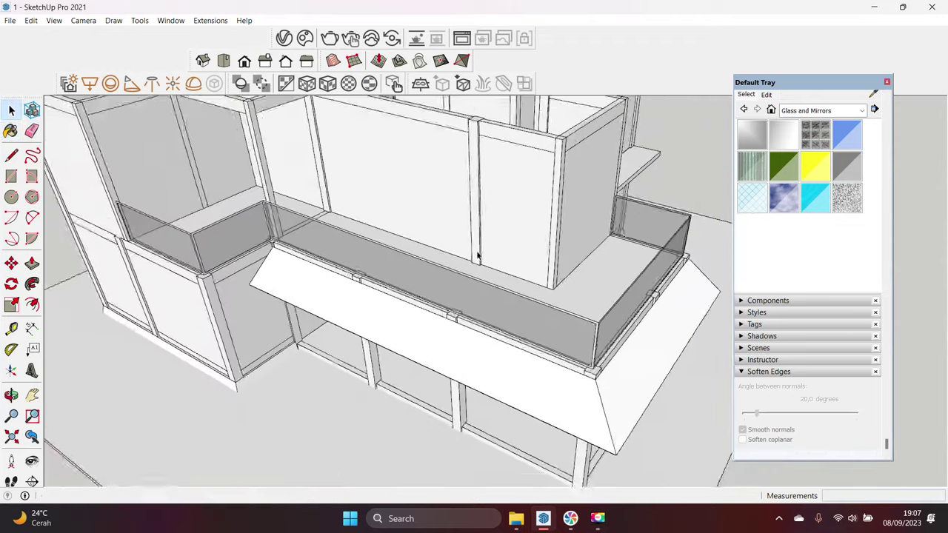
Step: Copy the glass panel's end edge beside the original using Move with Ctrl
{"action": "key", "text": "space"}
{"action": "scroll", "coordinate": [598, 339], "scroll_direction": "up", "scroll_amount": 2}
{"action": "middle_click_drag", "start_coordinate": [598, 339], "coordinate": [232, 232]}
{"action": "scroll", "coordinate": [207, 236], "scroll_direction": "up", "scroll_amount": 2}
{"action": "left_click", "coordinate": [208, 235]}
{"action": "scroll", "coordinate": [209, 236], "scroll_direction": "down", "scroll_amount": 2}
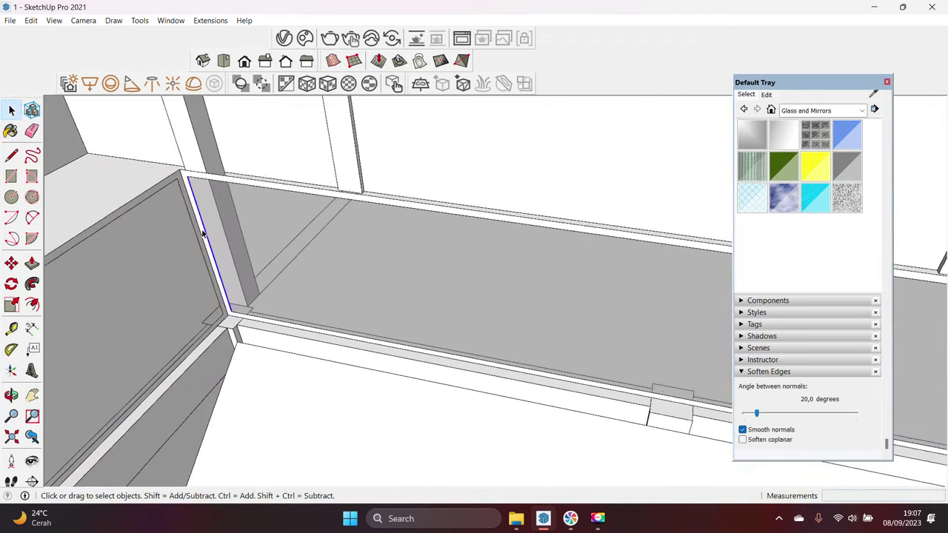
{"action": "key", "text": "m"}
{"action": "left_click", "coordinate": [220, 230]}
{"action": "key", "text": "ctrl"}
{"action": "mouse_move", "coordinate": [220, 230]}
{"action": "middle_mouse_down"}
{"action": "mouse_move", "coordinate": [570, 294]}
{"action": "mouse_move", "coordinate": [427, 299]}
{"action": "middle_mouse_up"}
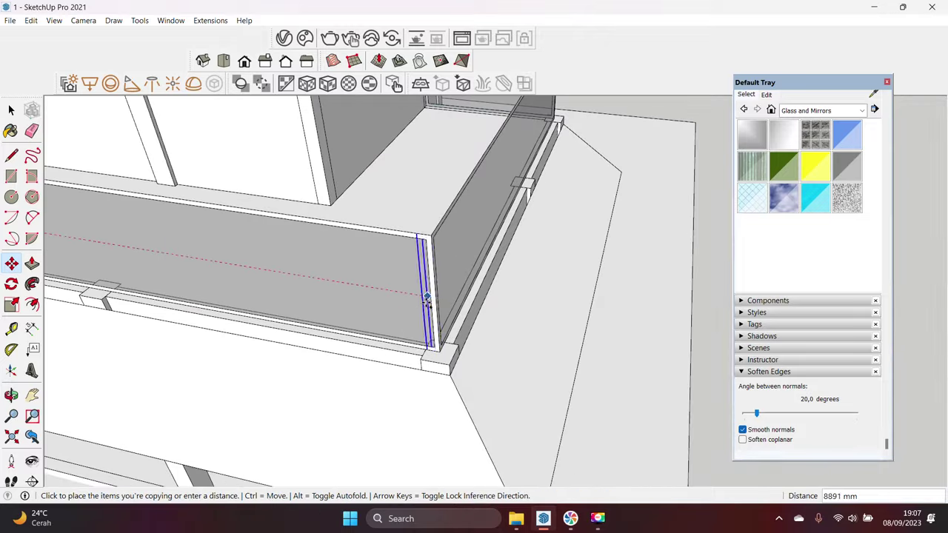
{"action": "scroll", "coordinate": [437, 299], "scroll_direction": "up", "scroll_amount": 1}
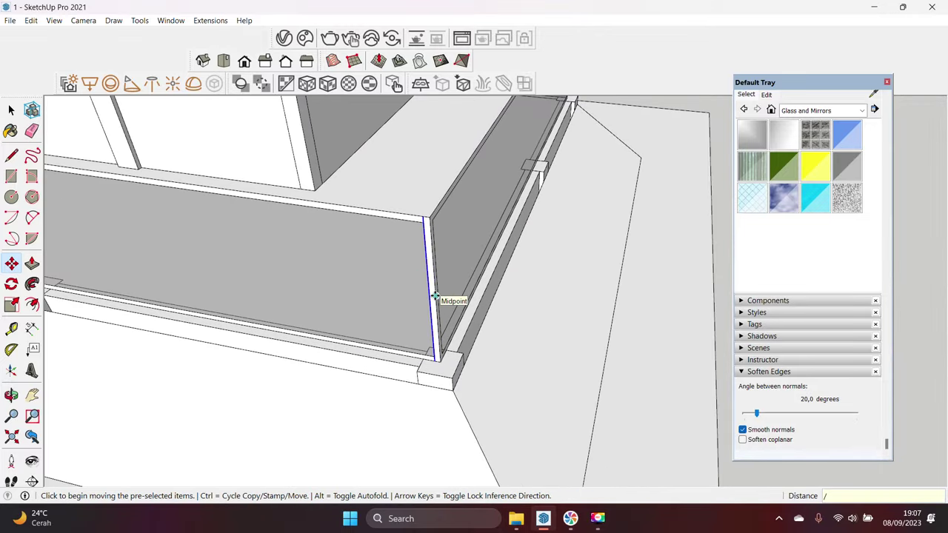
Step: Select the thin top strip and vertical edge strip on the front glass panels
{"action": "key", "text": "b"}
{"action": "mouse_move", "coordinate": [415, 272]}
{"action": "middle_mouse_down"}
{"action": "mouse_move", "coordinate": [376, 205]}
{"action": "mouse_move", "coordinate": [233, 254]}
{"action": "mouse_move", "coordinate": [388, 283]}
{"action": "mouse_move", "coordinate": [250, 314]}
{"action": "mouse_move", "coordinate": [387, 313]}
{"action": "middle_mouse_up"}
{"action": "key", "text": "space"}
{"action": "scroll", "coordinate": [343, 302], "scroll_direction": "up", "scroll_amount": 3}
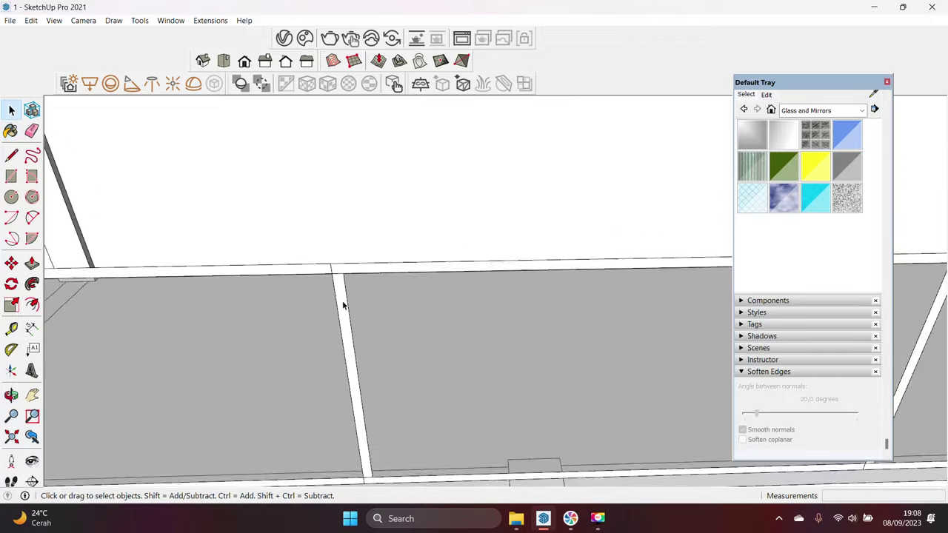
{"action": "key", "text": "e"}
{"action": "mouse_move", "coordinate": [343, 259]}
{"action": "middle_mouse_down"}
{"action": "mouse_move", "coordinate": [349, 373]}
{"action": "mouse_move", "coordinate": [366, 382]}
{"action": "middle_mouse_up"}
{"action": "scroll", "coordinate": [608, 362], "scroll_direction": "down", "scroll_amount": 3}
{"action": "key", "text": "space"}
{"action": "mouse_move", "coordinate": [607, 362]}
{"action": "middle_mouse_down"}
{"action": "mouse_move", "coordinate": [197, 193]}
{"action": "mouse_move", "coordinate": [270, 265]}
{"action": "mouse_move", "coordinate": [268, 245]}
{"action": "mouse_move", "coordinate": [296, 246]}
{"action": "mouse_move", "coordinate": [357, 198]}
{"action": "mouse_move", "coordinate": [480, 301]}
{"action": "middle_mouse_up"}
{"action": "left_click", "coordinate": [268, 245]}
{"action": "key", "text": "space"}
Step: Push/Pull the thin top strip outward into a frame meeting at the balcony corner
{"action": "key", "text": "space"}
{"action": "left_click", "coordinate": [358, 198]}
{"action": "key", "text": "space"}
{"action": "key", "text": "p"}
{"action": "left_click", "coordinate": [485, 299]}
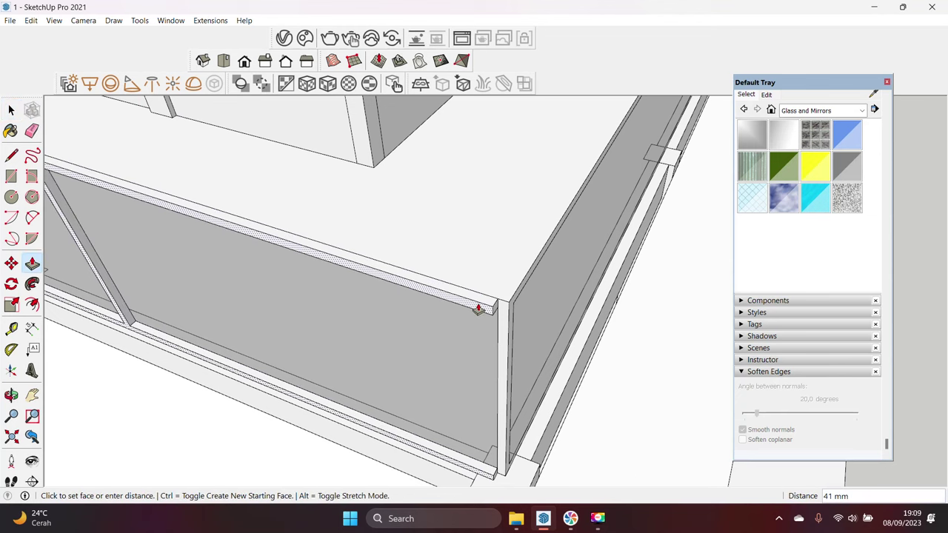
{"action": "key", "text": "Return"}
{"action": "key", "text": "space"}
{"action": "mouse_move", "coordinate": [477, 308]}
{"action": "middle_mouse_down"}
{"action": "mouse_move", "coordinate": [451, 277]}
{"action": "mouse_move", "coordinate": [451, 353]}
{"action": "mouse_move", "coordinate": [468, 404]}
{"action": "mouse_move", "coordinate": [501, 380]}
{"action": "mouse_move", "coordinate": [430, 272]}
{"action": "middle_mouse_up"}
{"action": "key", "text": "e"}
{"action": "key", "text": "space"}
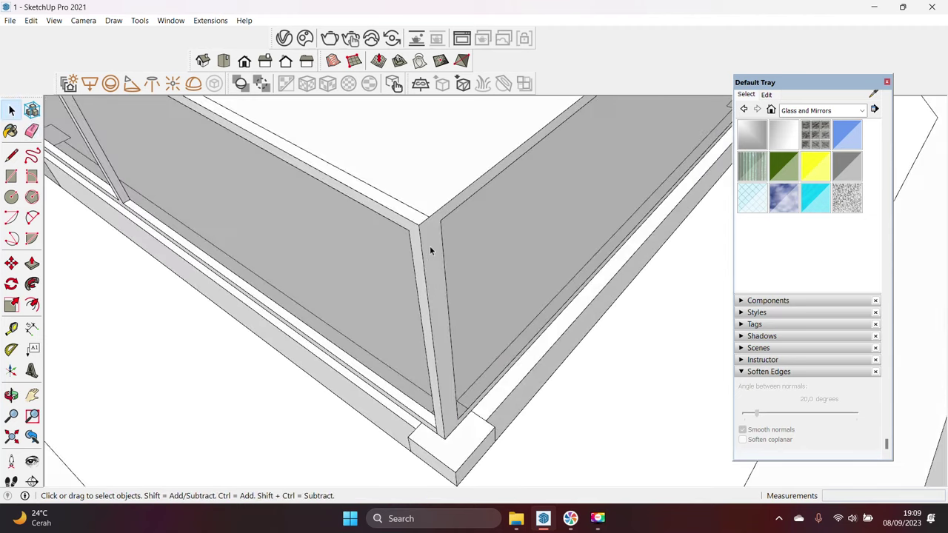
{"action": "key", "text": "r"}
{"action": "left_click", "coordinate": [443, 442]}
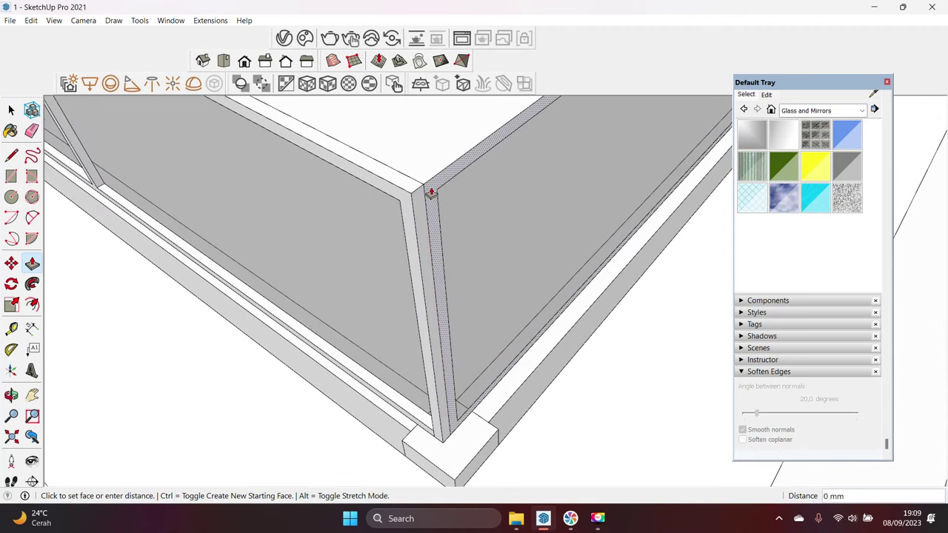
{"action": "key", "text": "space"}
{"action": "mouse_move", "coordinate": [439, 199]}
{"action": "middle_mouse_down"}
{"action": "mouse_move", "coordinate": [421, 260]}
{"action": "mouse_move", "coordinate": [417, 247]}
{"action": "mouse_move", "coordinate": [200, 215]}
{"action": "mouse_move", "coordinate": [226, 291]}
{"action": "mouse_move", "coordinate": [320, 453]}
{"action": "middle_mouse_up"}
Step: Make the 40 mm square corner post a group
{"action": "key", "text": "r"}
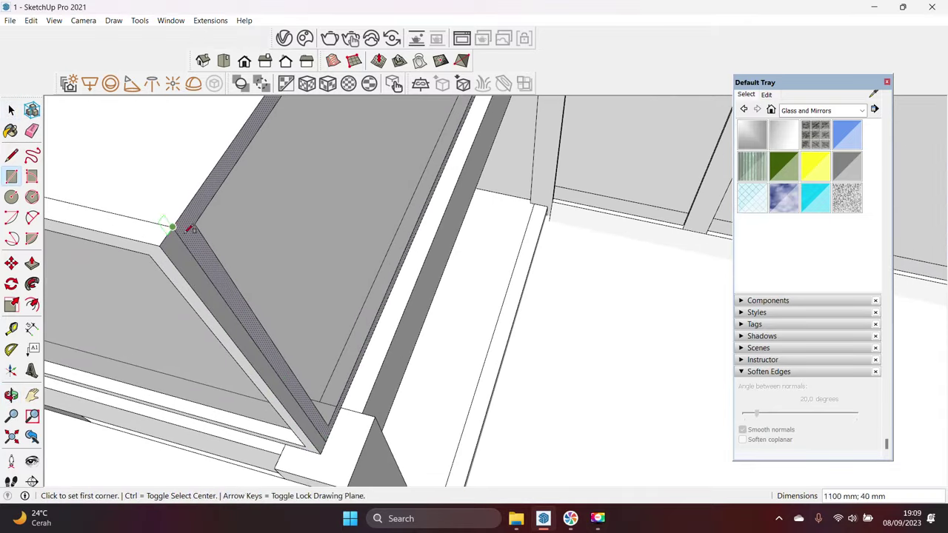
{"action": "key", "text": "space"}
{"action": "mouse_move", "coordinate": [205, 237]}
{"action": "middle_mouse_down"}
{"action": "mouse_move", "coordinate": [297, 245]}
{"action": "mouse_move", "coordinate": [458, 211]}
{"action": "middle_mouse_up"}
{"action": "left_click", "coordinate": [297, 244]}
{"action": "scroll", "coordinate": [458, 211], "scroll_direction": "up", "scroll_amount": 5}
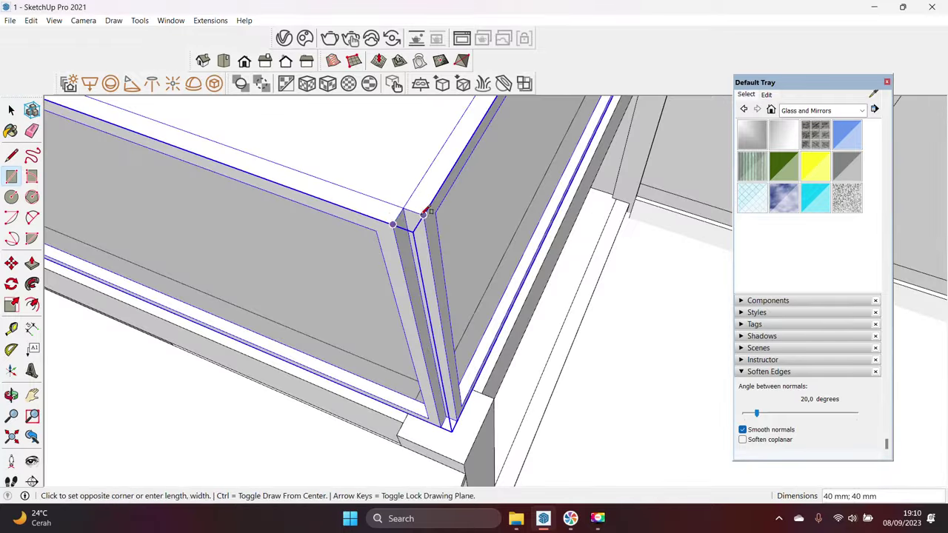
{"action": "right_click", "coordinate": [424, 300]}
{"action": "left_click", "coordinate": [415, 281]}
Step: Paste copies of the post at three more railing corners
{"action": "key", "text": "ctrl+v"}
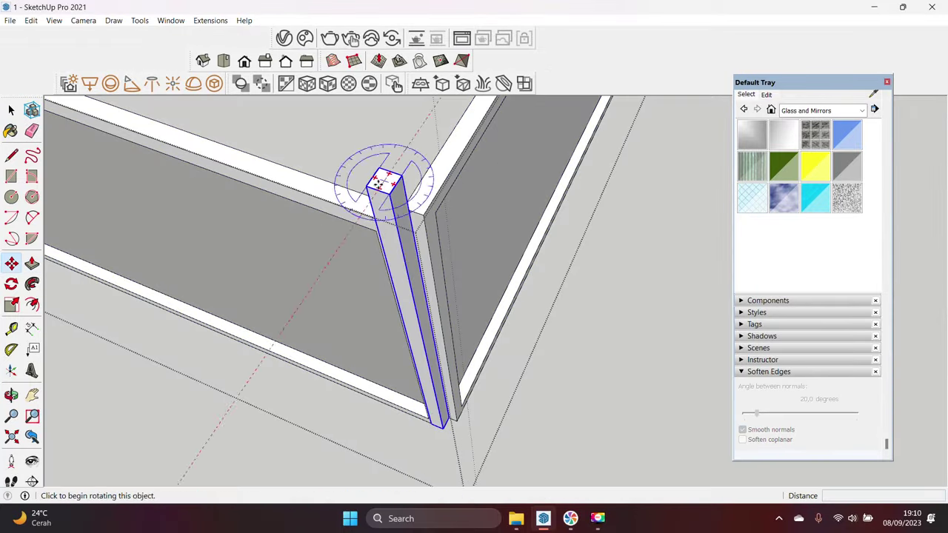
{"action": "scroll", "coordinate": [418, 211], "scroll_direction": "up", "scroll_amount": 3}
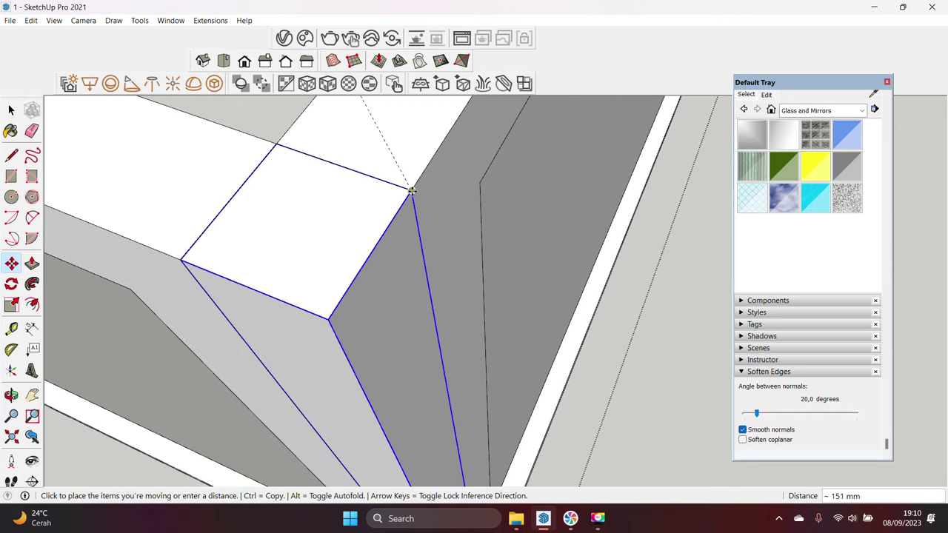
{"action": "left_click", "coordinate": [454, 228]}
{"action": "scroll", "coordinate": [398, 249], "scroll_direction": "down", "scroll_amount": 4}
{"action": "middle_click_drag", "start_coordinate": [399, 249], "coordinate": [307, 243]}
{"action": "key", "text": "ctrl+v"}
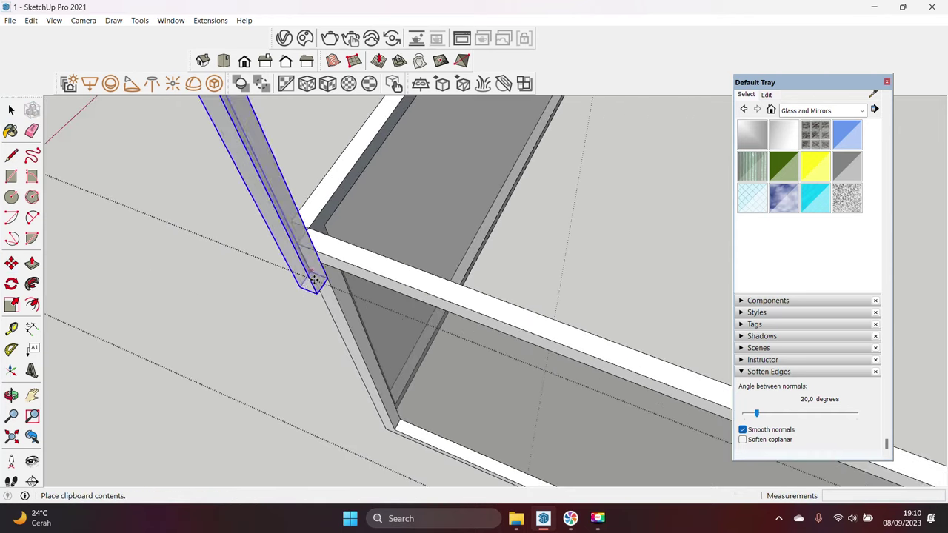
{"action": "scroll", "coordinate": [415, 325], "scroll_direction": "up", "scroll_amount": 2}
{"action": "middle_click_drag", "start_coordinate": [381, 279], "coordinate": [391, 360]}
{"action": "left_click", "coordinate": [391, 360]}
{"action": "mouse_move", "coordinate": [434, 296]}
{"action": "middle_mouse_down"}
{"action": "mouse_move", "coordinate": [216, 215]}
{"action": "mouse_move", "coordinate": [395, 243]}
{"action": "middle_mouse_up"}
{"action": "key", "text": "ctrl+v"}
{"action": "left_click", "coordinate": [356, 297]}
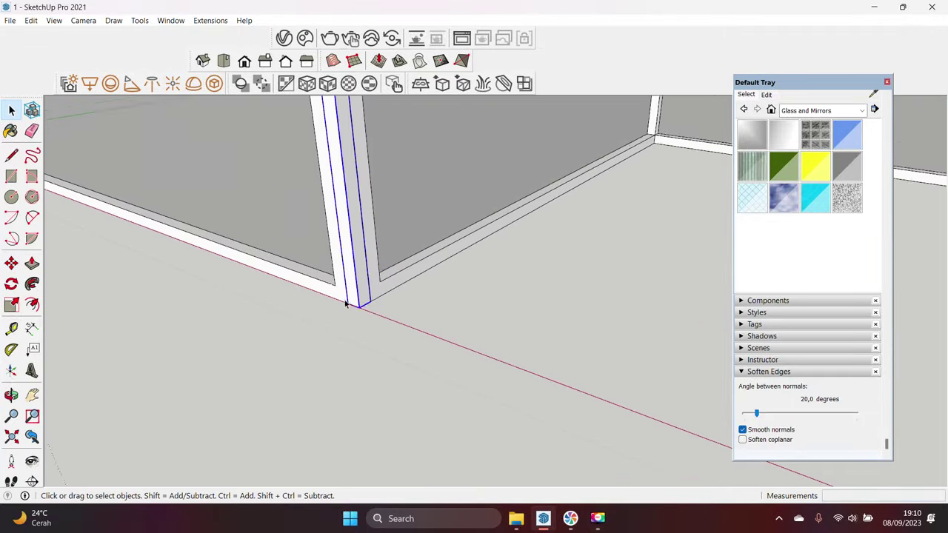
{"action": "scroll", "coordinate": [239, 226], "scroll_direction": "down", "scroll_amount": 5}
{"action": "middle_click_drag", "start_coordinate": [239, 227], "coordinate": [370, 253]}
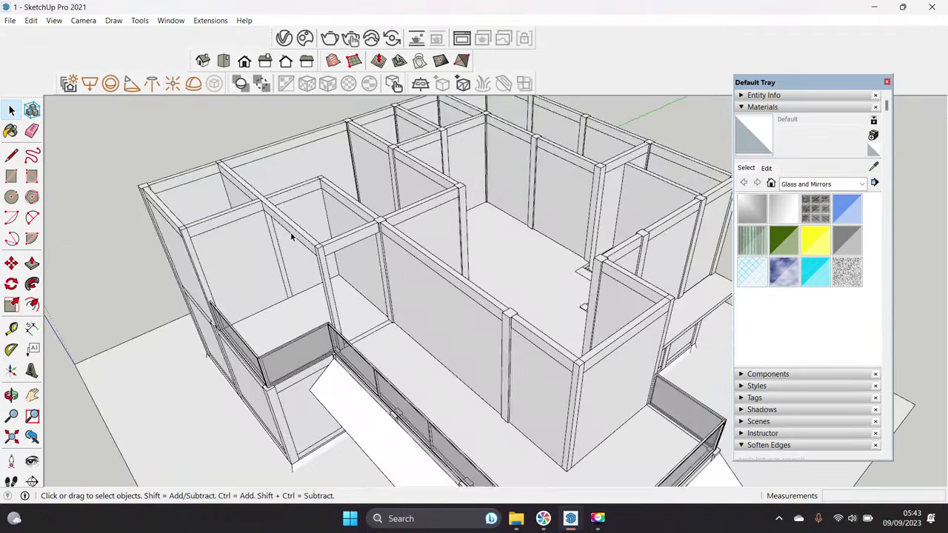
Step: Move a top wall beam onto the upper-floor wall top
{"action": "scroll", "coordinate": [290, 232], "scroll_direction": "up", "scroll_amount": 4}
{"action": "left_click", "coordinate": [289, 281]}
{"action": "key", "text": "m"}
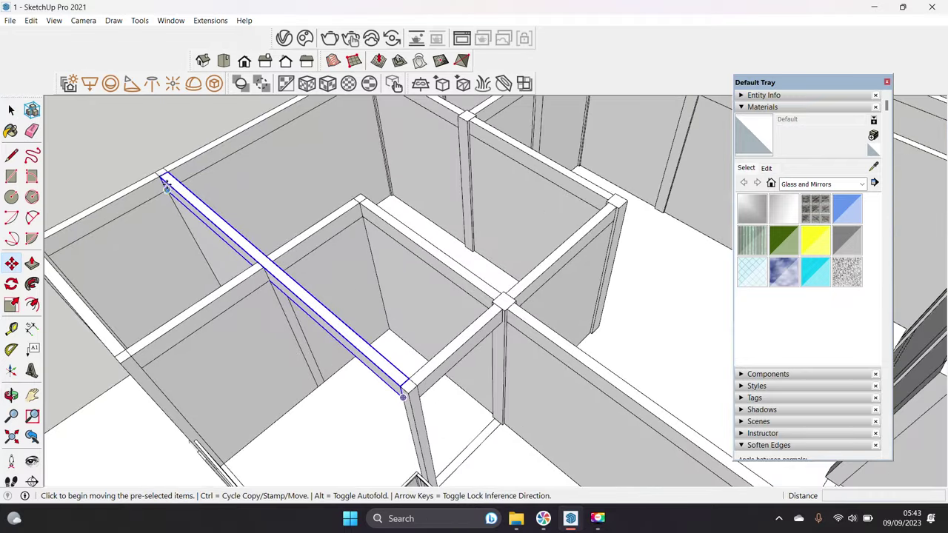
{"action": "key", "text": "m"}
{"action": "middle_click_drag", "start_coordinate": [440, 376], "coordinate": [512, 295]}
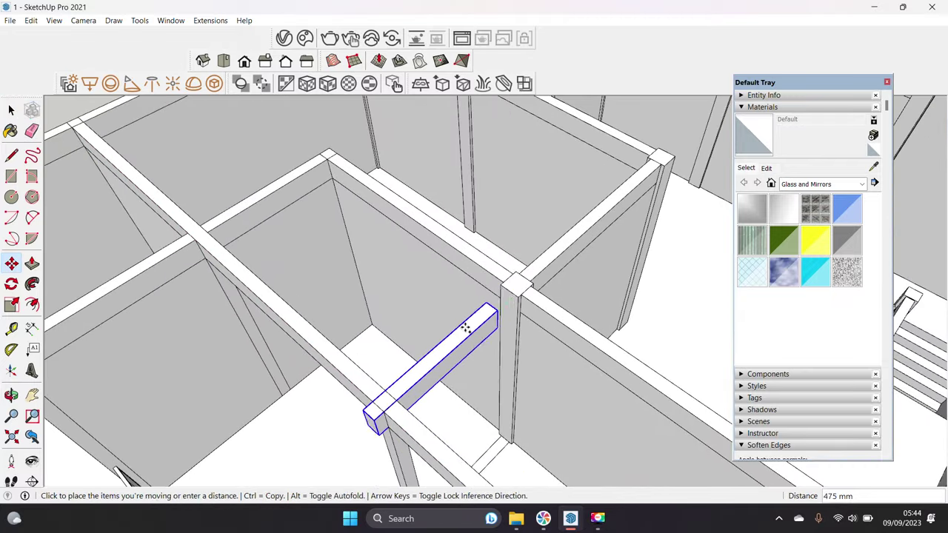
{"action": "left_click", "coordinate": [384, 411]}
{"action": "key", "text": "space"}
{"action": "scroll", "coordinate": [384, 411], "scroll_direction": "down", "scroll_amount": 5}
{"action": "scroll", "coordinate": [453, 298], "scroll_direction": "up", "scroll_amount": 5}
Step: Place a copy of the beam across the next wall
{"action": "mouse_move", "coordinate": [415, 333]}
{"action": "middle_mouse_down"}
{"action": "mouse_move", "coordinate": [454, 298]}
{"action": "mouse_move", "coordinate": [292, 309]}
{"action": "middle_mouse_up"}
{"action": "key", "text": "m"}
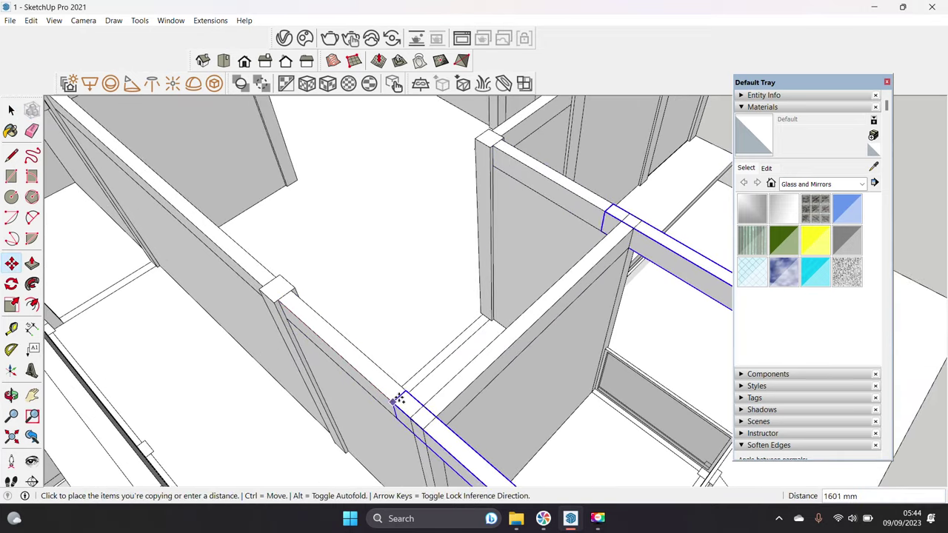
{"action": "key", "text": "space"}
{"action": "middle_click_drag", "start_coordinate": [413, 402], "coordinate": [560, 280]}
{"action": "key", "text": "m"}
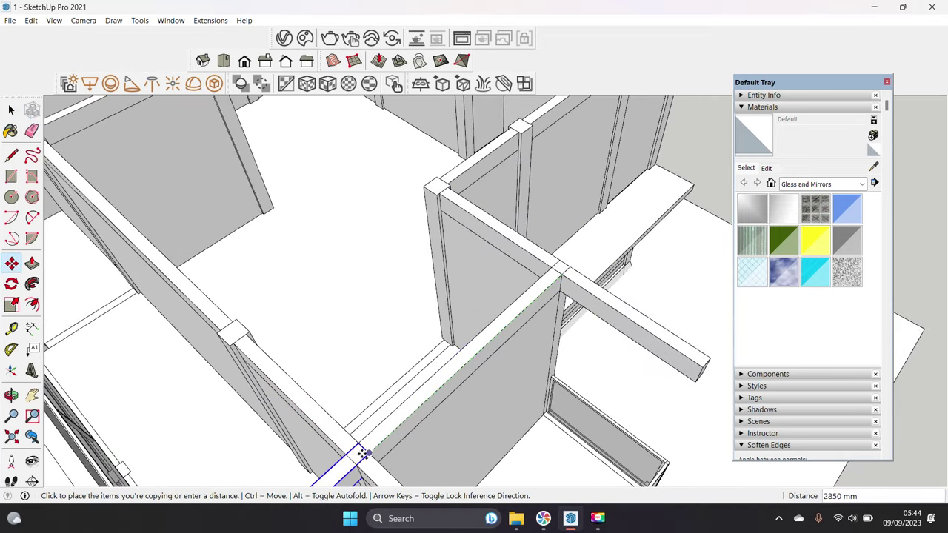
{"action": "left_click", "coordinate": [365, 451]}
{"action": "key", "text": "space"}
{"action": "scroll", "coordinate": [385, 400], "scroll_direction": "down", "scroll_amount": 5}
Step: Rotate the copied beam about its corner so it lies flat
{"action": "middle_click_drag", "start_coordinate": [387, 396], "coordinate": [307, 348]}
{"action": "key", "text": "s"}
{"action": "scroll", "coordinate": [305, 359], "scroll_direction": "up", "scroll_amount": 5}
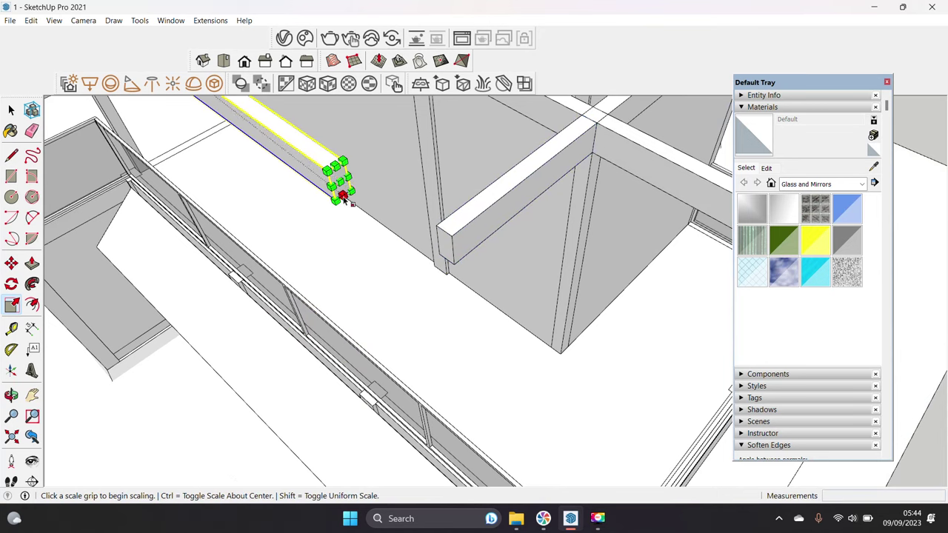
{"action": "middle_click_drag", "start_coordinate": [421, 234], "coordinate": [461, 237]}
{"action": "key", "text": "q"}
{"action": "mouse_move", "coordinate": [423, 264]}
{"action": "middle_mouse_down"}
{"action": "mouse_move", "coordinate": [488, 346]}
{"action": "mouse_move", "coordinate": [348, 290]}
{"action": "mouse_move", "coordinate": [302, 317]}
{"action": "middle_mouse_up"}
{"action": "left_click", "coordinate": [521, 358]}
{"action": "key", "text": "space"}
{"action": "key", "text": "m"}
{"action": "key", "text": "space"}
Step: Move the flat beam into position spanning across the walls
{"action": "key", "text": "m"}
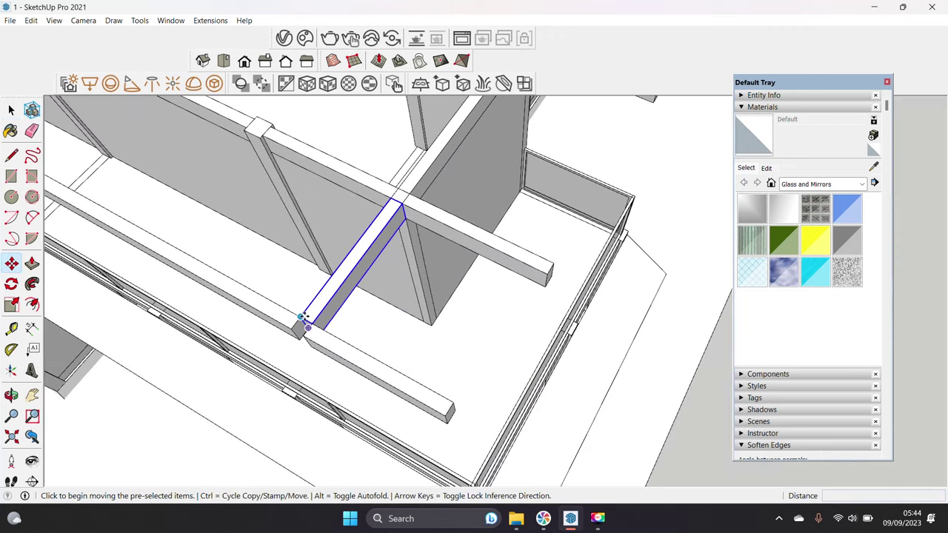
{"action": "left_click", "coordinate": [452, 405]}
{"action": "key", "text": "space"}
{"action": "key", "text": "s"}
{"action": "mouse_move", "coordinate": [452, 406]}
{"action": "middle_mouse_down"}
{"action": "mouse_move", "coordinate": [570, 298]}
{"action": "mouse_move", "coordinate": [510, 266]}
{"action": "mouse_move", "coordinate": [330, 371]}
{"action": "middle_mouse_up"}
{"action": "left_click", "coordinate": [527, 278]}
{"action": "key", "text": "space"}
{"action": "key", "text": "s"}
{"action": "left_click", "coordinate": [482, 252]}
{"action": "key", "text": "space"}
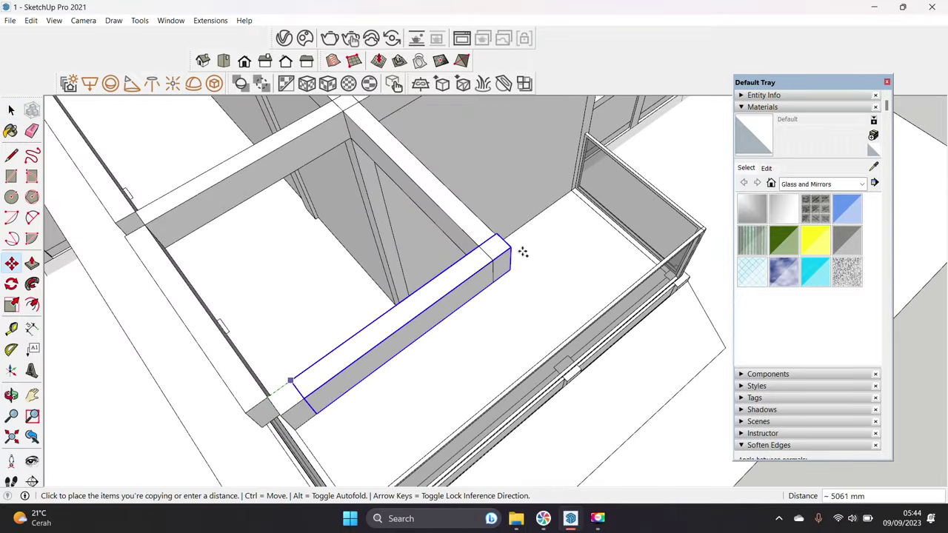
Step: Scale the beam lengthwise until it reaches the wall end
{"action": "middle_click_drag", "start_coordinate": [465, 253], "coordinate": [505, 283]}
{"action": "key", "text": "s"}
{"action": "left_click", "coordinate": [429, 290]}
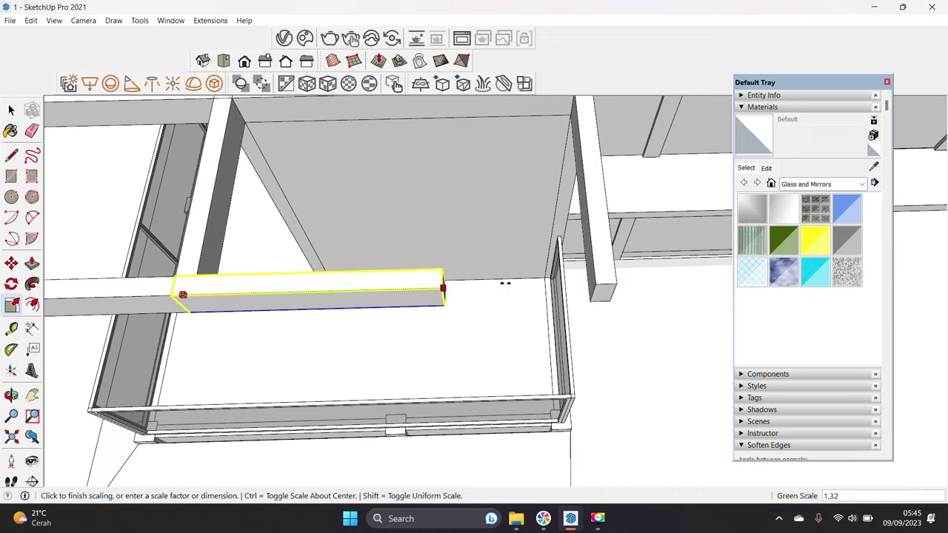
{"action": "left_click", "coordinate": [608, 251]}
{"action": "key", "text": "space"}
{"action": "middle_click_drag", "start_coordinate": [609, 252], "coordinate": [386, 280]}
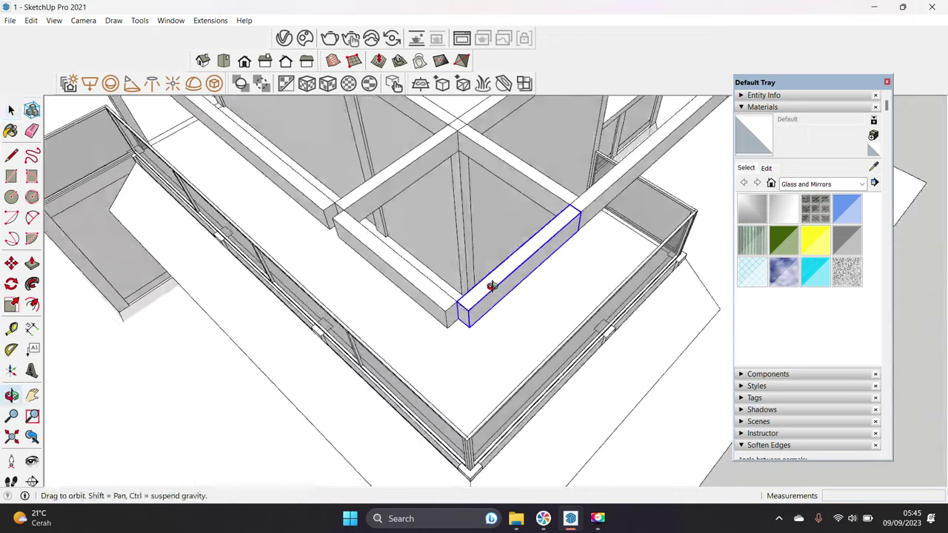
{"action": "scroll", "coordinate": [386, 280], "scroll_direction": "up", "scroll_amount": 1}
{"action": "key", "text": "s"}
{"action": "left_click", "coordinate": [548, 375]}
{"action": "middle_click_drag", "start_coordinate": [548, 374], "coordinate": [525, 372]}
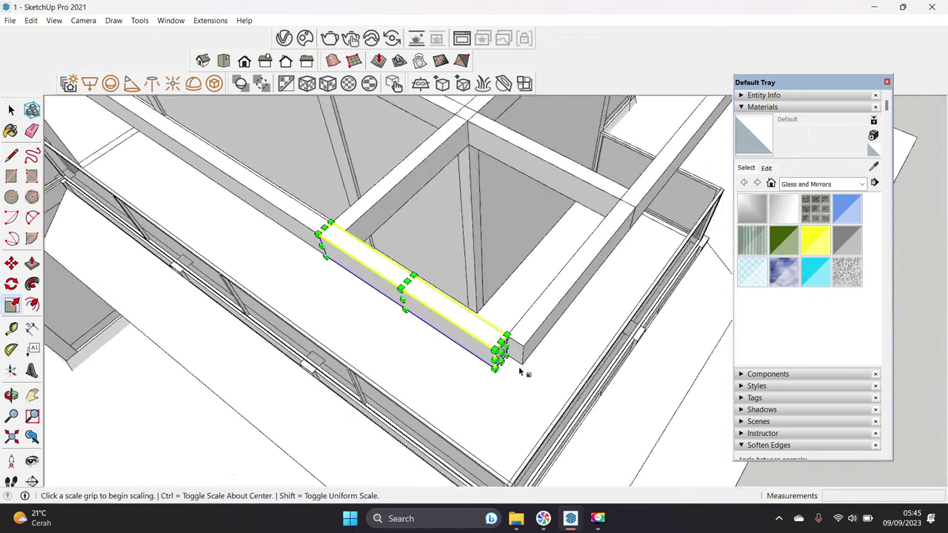
{"action": "left_click", "coordinate": [493, 338]}
{"action": "key", "text": "space"}
Step: Ctrl-copy the stretched beam onto the outer wall top
{"action": "mouse_move", "coordinate": [494, 338]}
{"action": "middle_mouse_down"}
{"action": "mouse_move", "coordinate": [356, 273]}
{"action": "mouse_move", "coordinate": [399, 266]}
{"action": "mouse_move", "coordinate": [355, 311]}
{"action": "middle_mouse_up"}
{"action": "key", "text": "m"}
{"action": "key", "text": "space"}
{"action": "key", "text": "m"}
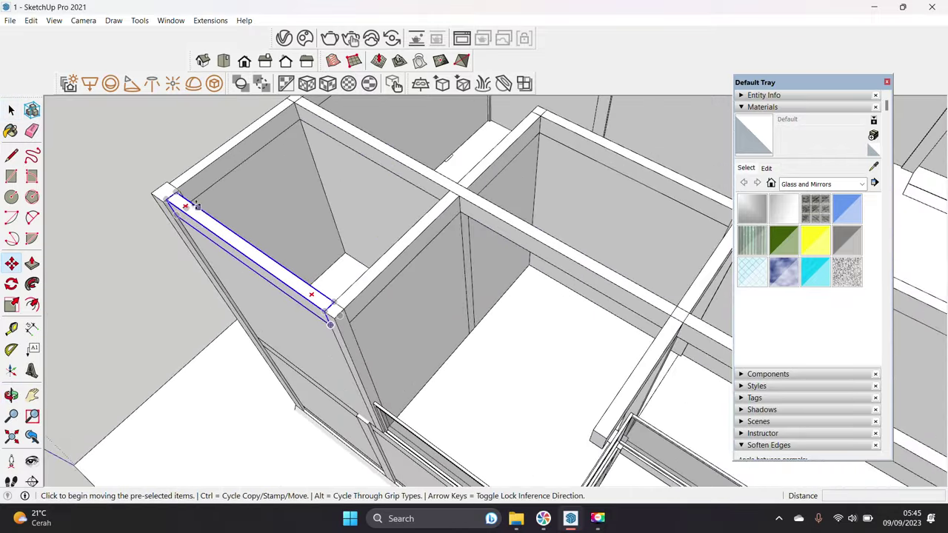
{"action": "key", "text": "ctrl"}
{"action": "left_click", "coordinate": [404, 351]}
{"action": "key", "text": "space"}
{"action": "middle_click_drag", "start_coordinate": [404, 351], "coordinate": [483, 354]}
{"action": "key", "text": "s"}
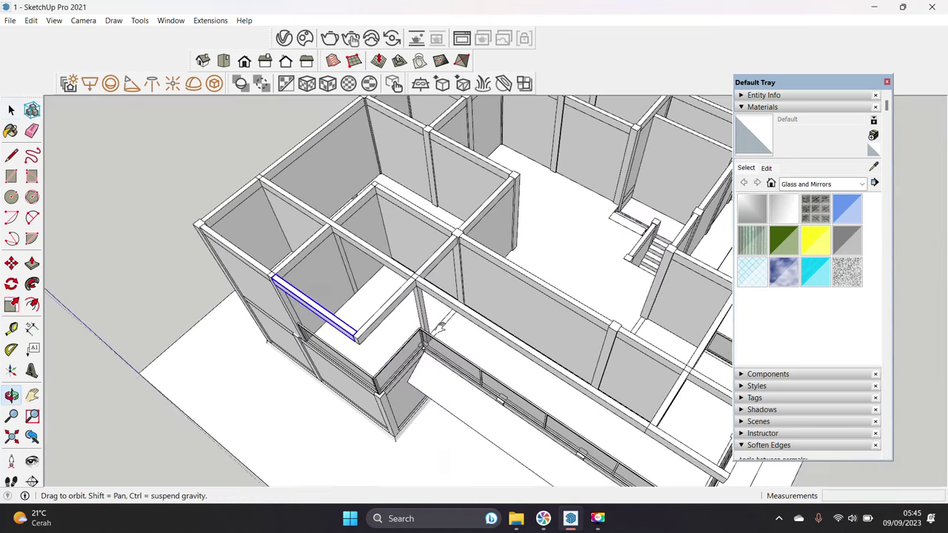
{"action": "middle_click_drag", "start_coordinate": [485, 348], "coordinate": [296, 311]}
{"action": "scroll", "coordinate": [271, 296], "scroll_direction": "up", "scroll_amount": 3}
Step: Zoom into the upper floor and begin placing Tape Measure guides at a wall corner
{"action": "scroll", "coordinate": [302, 320], "scroll_direction": "up", "scroll_amount": 2}
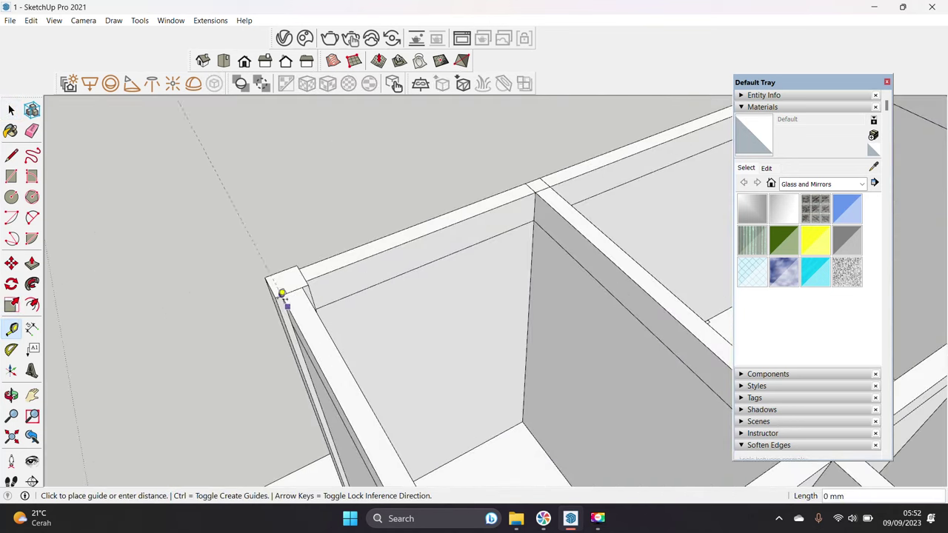
{"action": "key", "text": "space"}
{"action": "scroll", "coordinate": [296, 291], "scroll_direction": "up", "scroll_amount": 2}
{"action": "scroll", "coordinate": [315, 296], "scroll_direction": "up", "scroll_amount": 2}
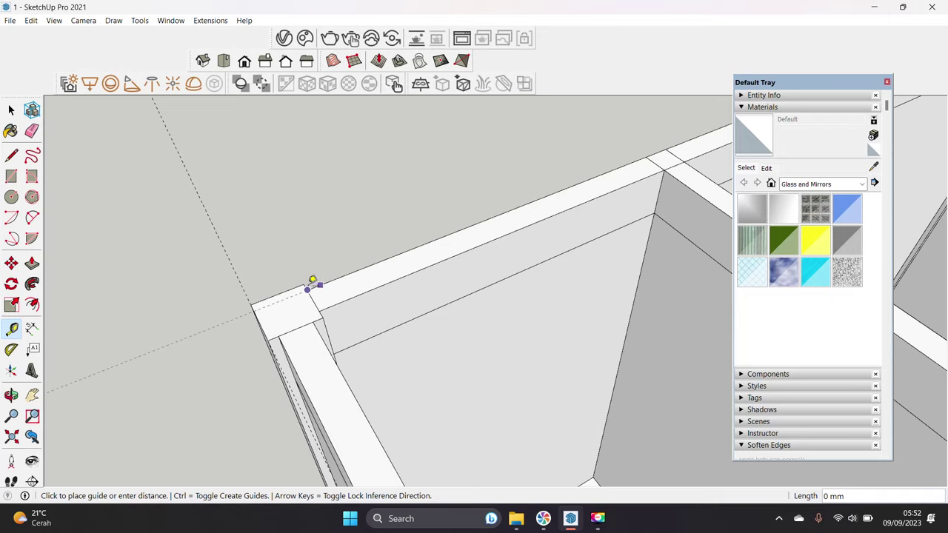
{"action": "key", "text": "space"}
{"action": "scroll", "coordinate": [317, 286], "scroll_direction": "up", "scroll_amount": 1}
{"action": "scroll", "coordinate": [321, 287], "scroll_direction": "up", "scroll_amount": 1}
{"action": "key", "text": "t"}
{"action": "scroll", "coordinate": [271, 318], "scroll_direction": "down", "scroll_amount": 5}
Step: Orbit to another wall corner and place further guides there
{"action": "middle_click_drag", "start_coordinate": [271, 319], "coordinate": [262, 313]}
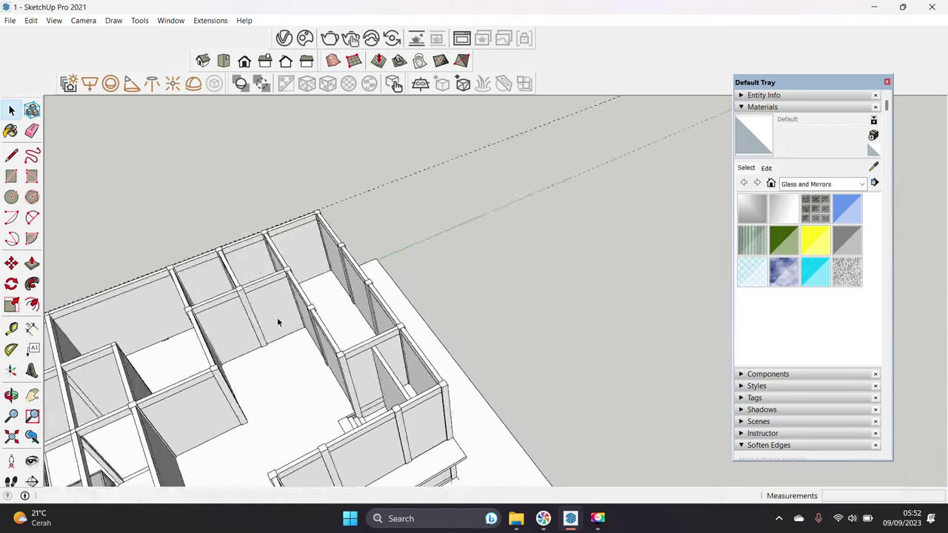
{"action": "key", "text": "space"}
{"action": "scroll", "coordinate": [404, 354], "scroll_direction": "up", "scroll_amount": 5}
{"action": "scroll", "coordinate": [417, 370], "scroll_direction": "up", "scroll_amount": 2}
{"action": "key", "text": "space"}
{"action": "scroll", "coordinate": [387, 318], "scroll_direction": "down", "scroll_amount": 4}
{"action": "scroll", "coordinate": [444, 337], "scroll_direction": "up", "scroll_amount": 4}
{"action": "scroll", "coordinate": [452, 329], "scroll_direction": "up", "scroll_amount": 2}
Step: Orbit the view over the upper-floor layout to line up the roof rectangle
{"action": "key", "text": "r"}
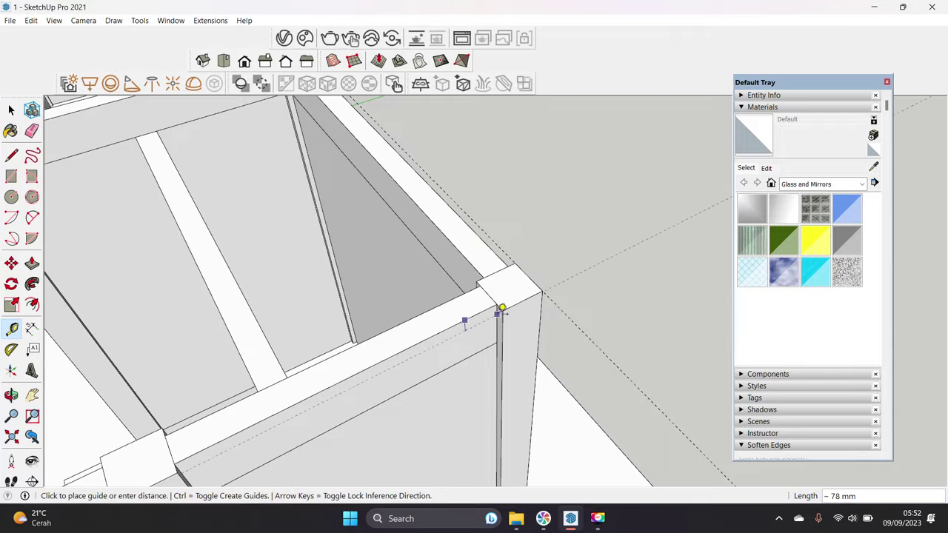
{"action": "scroll", "coordinate": [509, 329], "scroll_direction": "down", "scroll_amount": 5}
{"action": "middle_click_drag", "start_coordinate": [509, 329], "coordinate": [412, 338]}
{"action": "key", "text": "space"}
{"action": "scroll", "coordinate": [412, 339], "scroll_direction": "up", "scroll_amount": 3}
{"action": "scroll", "coordinate": [391, 342], "scroll_direction": "down", "scroll_amount": 3}
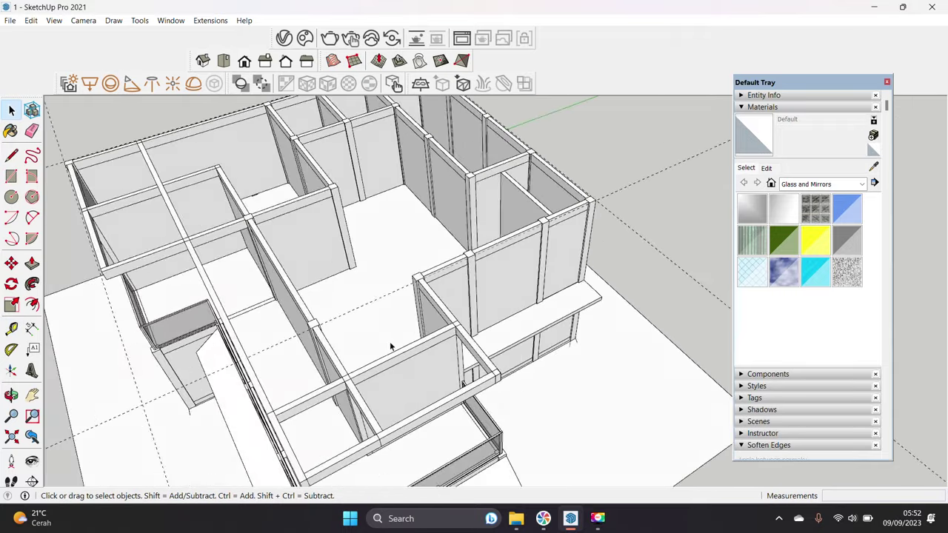
{"action": "scroll", "coordinate": [211, 320], "scroll_direction": "up", "scroll_amount": 2}
{"action": "scroll", "coordinate": [211, 320], "scroll_direction": "up", "scroll_amount": 3}
{"action": "key", "text": "space"}
{"action": "scroll", "coordinate": [240, 346], "scroll_direction": "down", "scroll_amount": 3}
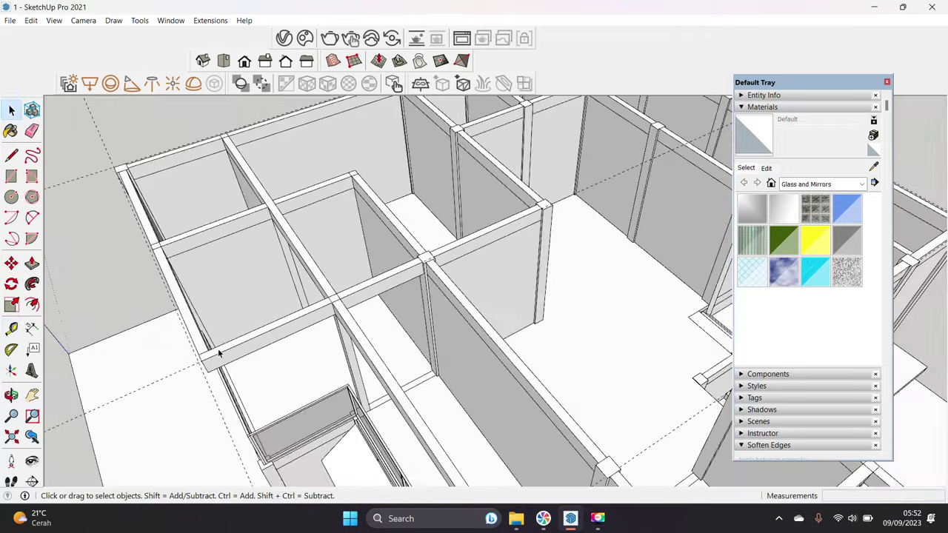
Step: Draw the first roof rectangle from the wall corner across the room
{"action": "key", "text": "r"}
{"action": "scroll", "coordinate": [201, 376], "scroll_direction": "up", "scroll_amount": 2}
{"action": "left_click", "coordinate": [170, 402]}
{"action": "scroll", "coordinate": [448, 252], "scroll_direction": "down", "scroll_amount": 5}
{"action": "scroll", "coordinate": [387, 212], "scroll_direction": "up", "scroll_amount": 3}
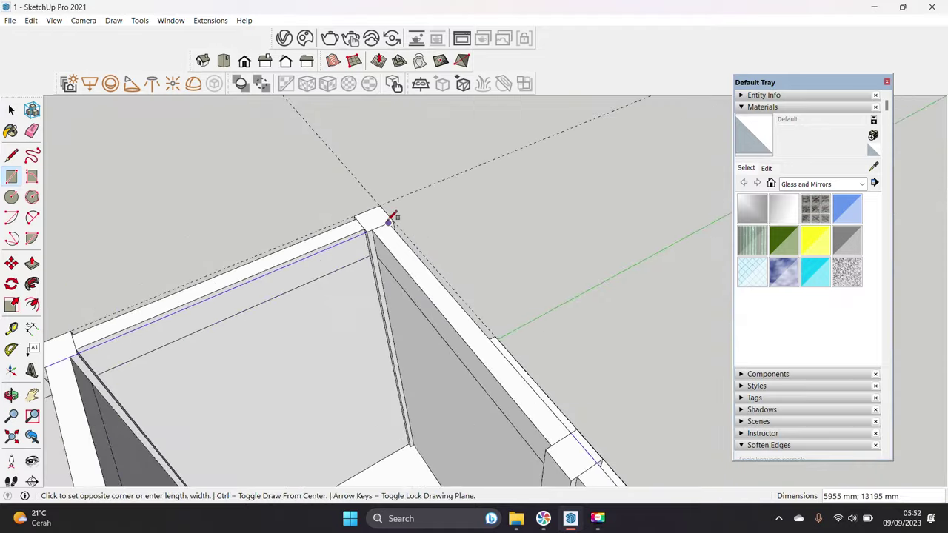
{"action": "left_click", "coordinate": [387, 212]}
{"action": "key", "text": "space"}
Step: Place additional guide lines to locate the second roof rectangle
{"action": "scroll", "coordinate": [385, 205], "scroll_direction": "down", "scroll_amount": 3}
{"action": "scroll", "coordinate": [310, 315], "scroll_direction": "down", "scroll_amount": 2}
{"action": "scroll", "coordinate": [310, 314], "scroll_direction": "up", "scroll_amount": 3}
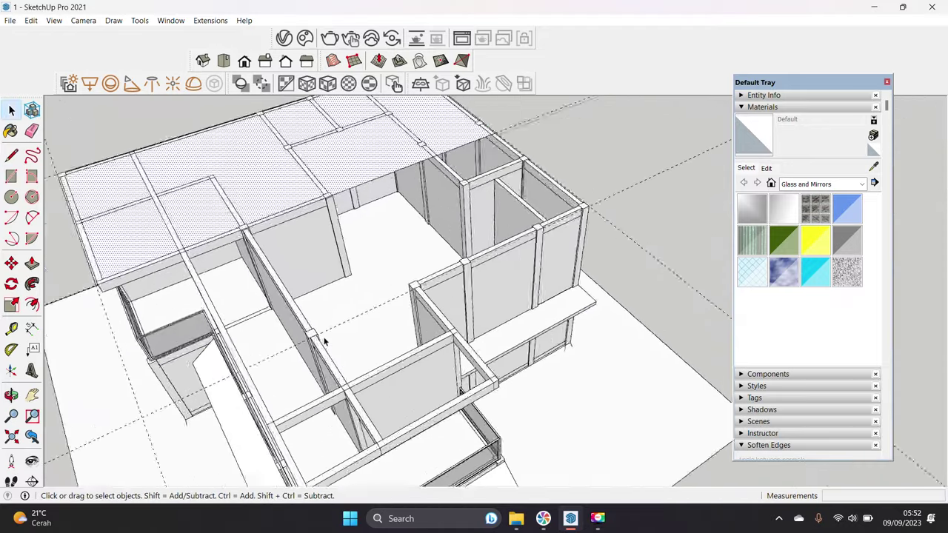
{"action": "scroll", "coordinate": [415, 304], "scroll_direction": "up", "scroll_amount": 3}
{"action": "scroll", "coordinate": [367, 245], "scroll_direction": "up", "scroll_amount": 2}
{"action": "key", "text": "t"}
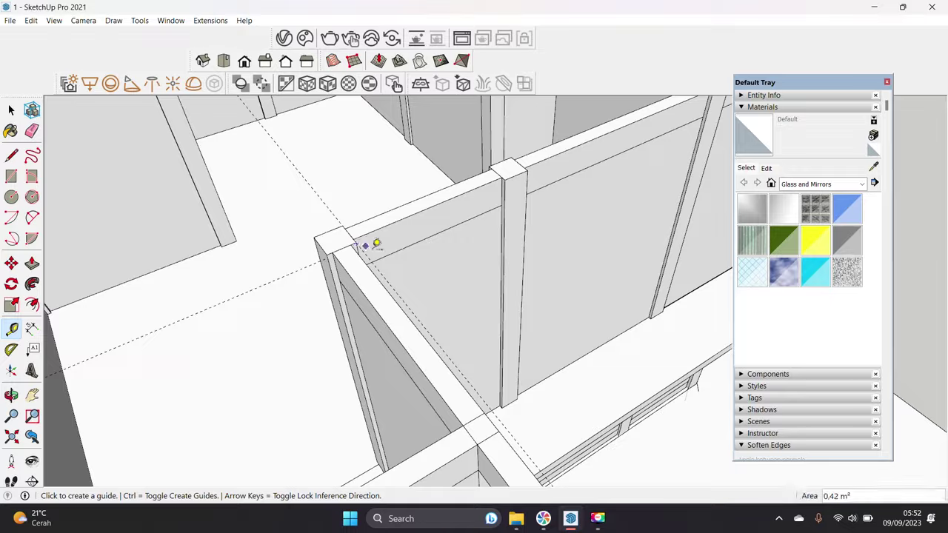
{"action": "key", "text": "space"}
{"action": "scroll", "coordinate": [365, 246], "scroll_direction": "down", "scroll_amount": 3}
{"action": "key", "text": "t"}
{"action": "scroll", "coordinate": [224, 328], "scroll_direction": "up", "scroll_amount": 3}
{"action": "key", "text": "space"}
{"action": "scroll", "coordinate": [222, 311], "scroll_direction": "down", "scroll_amount": 3}
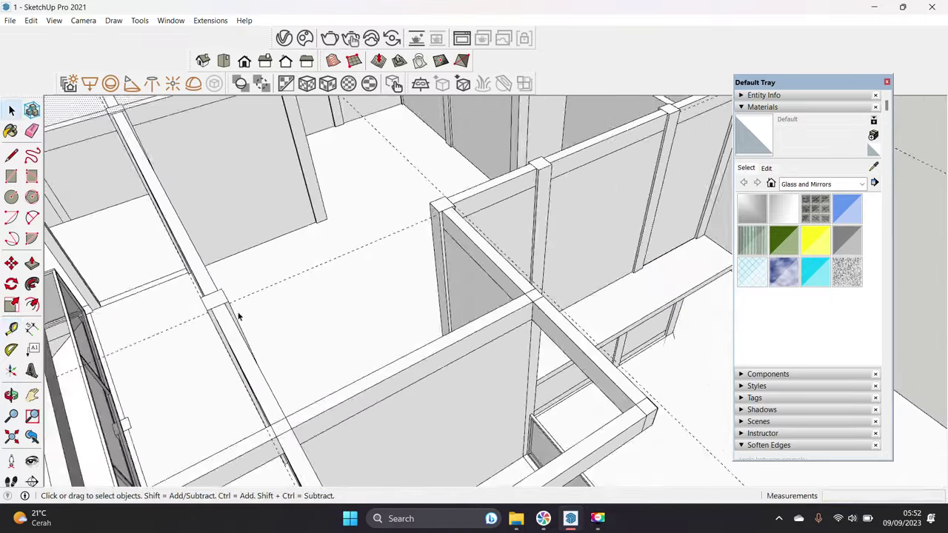
{"action": "key", "text": "t"}
{"action": "key", "text": "space"}
Step: Draw a second roof rectangle snapped to the guides
{"action": "key", "text": "r"}
{"action": "scroll", "coordinate": [292, 448], "scroll_direction": "up", "scroll_amount": 2}
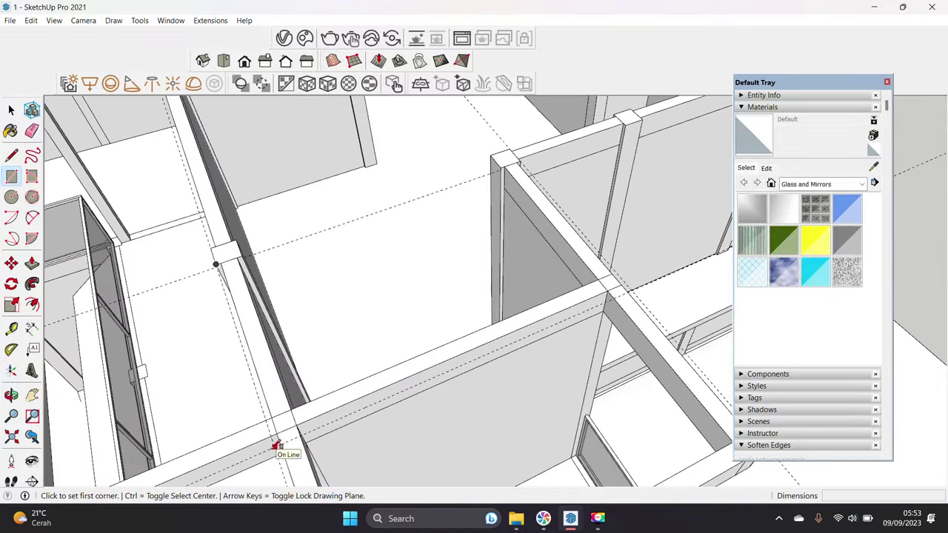
{"action": "left_click", "coordinate": [276, 445]}
{"action": "scroll", "coordinate": [333, 304], "scroll_direction": "down", "scroll_amount": 3}
{"action": "scroll", "coordinate": [455, 265], "scroll_direction": "up", "scroll_amount": 3}
{"action": "scroll", "coordinate": [473, 248], "scroll_direction": "down", "scroll_amount": 3}
{"action": "key", "text": "space"}
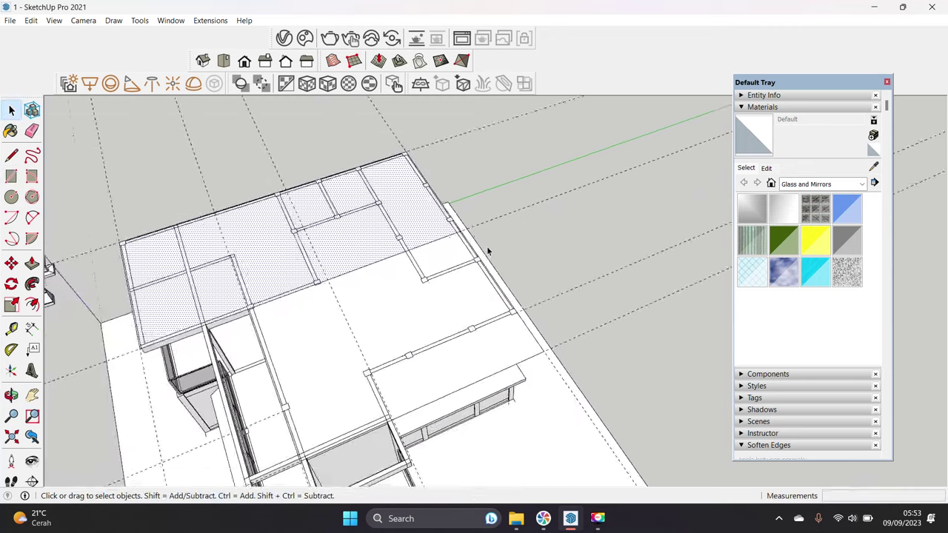
{"action": "scroll", "coordinate": [487, 252], "scroll_direction": "up", "scroll_amount": 3}
Step: Erase the inner edges between the roof rectangles to form one slab
{"action": "key", "text": "e"}
{"action": "key", "text": "space"}
{"action": "scroll", "coordinate": [501, 274], "scroll_direction": "down", "scroll_amount": 3}
{"action": "scroll", "coordinate": [470, 324], "scroll_direction": "up", "scroll_amount": 3}
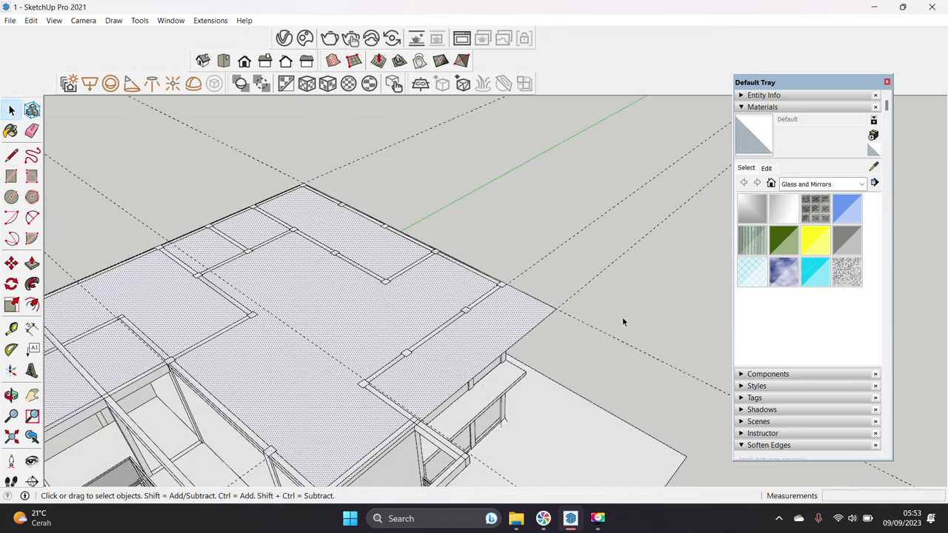
{"action": "key", "text": "e"}
{"action": "scroll", "coordinate": [368, 155], "scroll_direction": "down", "scroll_amount": 2}
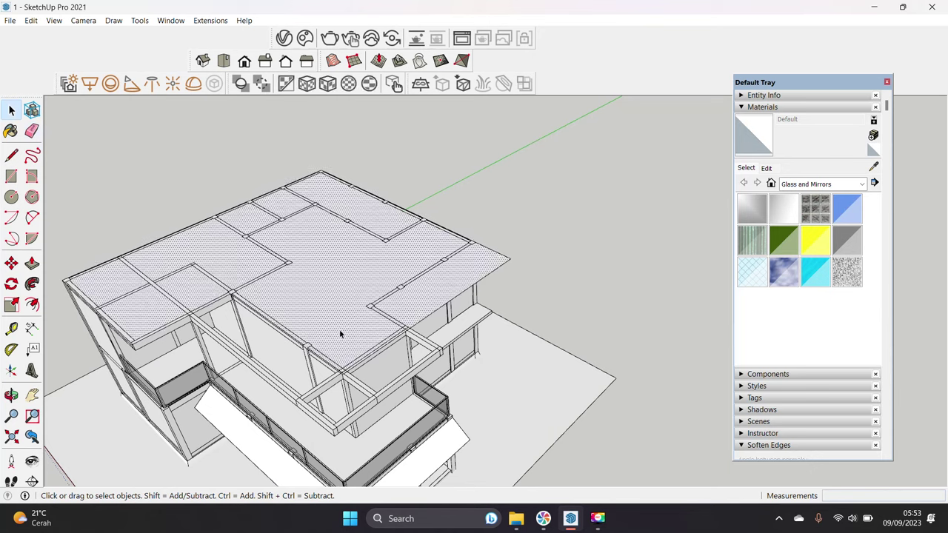
Step: Offset the roof outline inward by 1200 to create the inner outline
{"action": "key", "text": "p"}
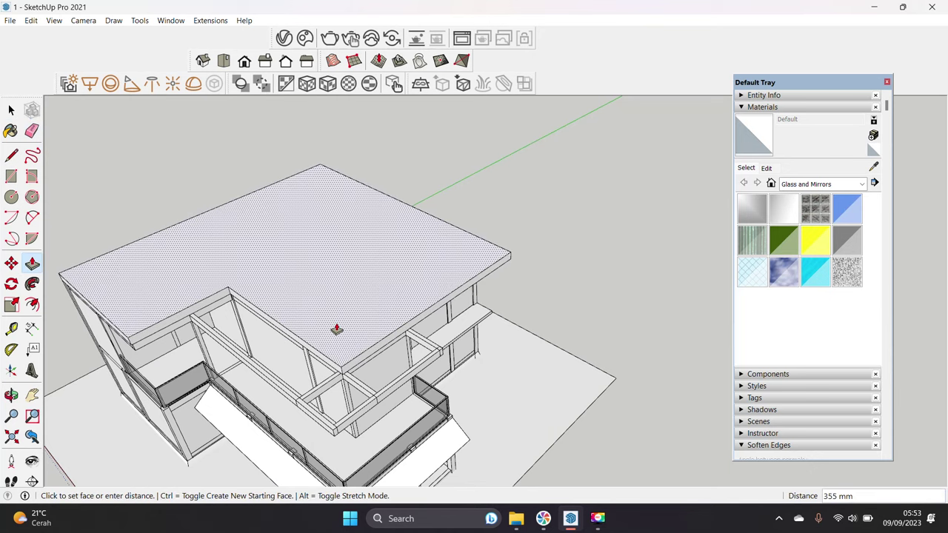
{"action": "middle_click_drag", "start_coordinate": [336, 330], "coordinate": [328, 214]}
{"action": "key", "text": "f"}
{"action": "left_click", "coordinate": [303, 325]}
{"action": "key", "text": "Return"}
{"action": "key", "text": "space"}
{"action": "key", "text": "p"}
{"action": "key", "text": "space"}
{"action": "mouse_move", "coordinate": [374, 264]}
{"action": "middle_mouse_down"}
{"action": "mouse_move", "coordinate": [412, 264]}
{"action": "mouse_move", "coordinate": [327, 326]}
{"action": "middle_mouse_up"}
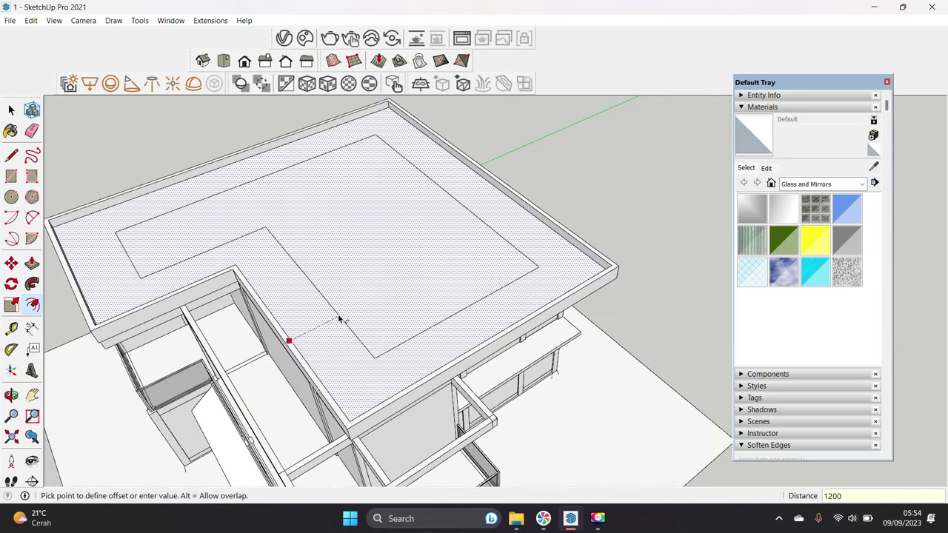
{"action": "key", "text": "Return"}
{"action": "key", "text": "space"}
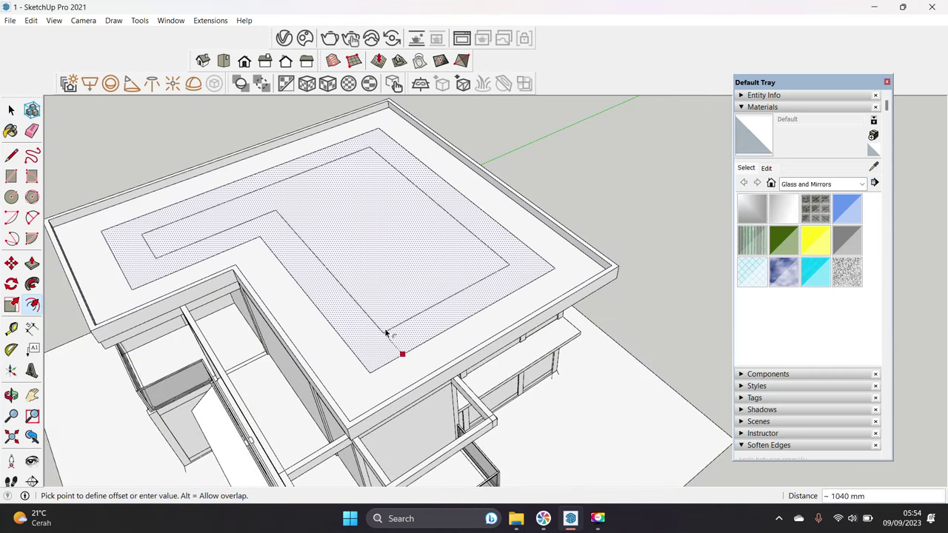
{"action": "key", "text": "Return"}
Step: Push/Pull the inner roof band up 1000 mm, then select all connected roof geometry
{"action": "key", "text": "space"}
{"action": "key", "text": "p"}
{"action": "left_click", "coordinate": [406, 354]}
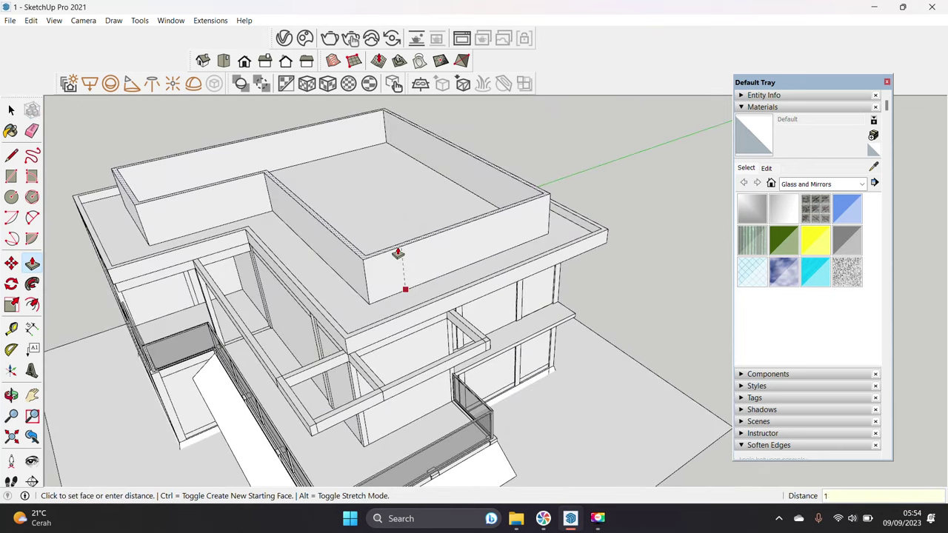
{"action": "type", "text": "000"}
{"action": "key", "text": "Return"}
{"action": "middle_click_drag", "start_coordinate": [407, 266], "coordinate": [382, 235]}
{"action": "triple_click", "coordinate": [383, 234]}
Step: Make the selected roof geometry into a group
{"action": "right_click", "coordinate": [465, 205]}
{"action": "left_click", "coordinate": [508, 314]}
{"action": "middle_click_drag", "start_coordinate": [508, 313], "coordinate": [501, 232]}
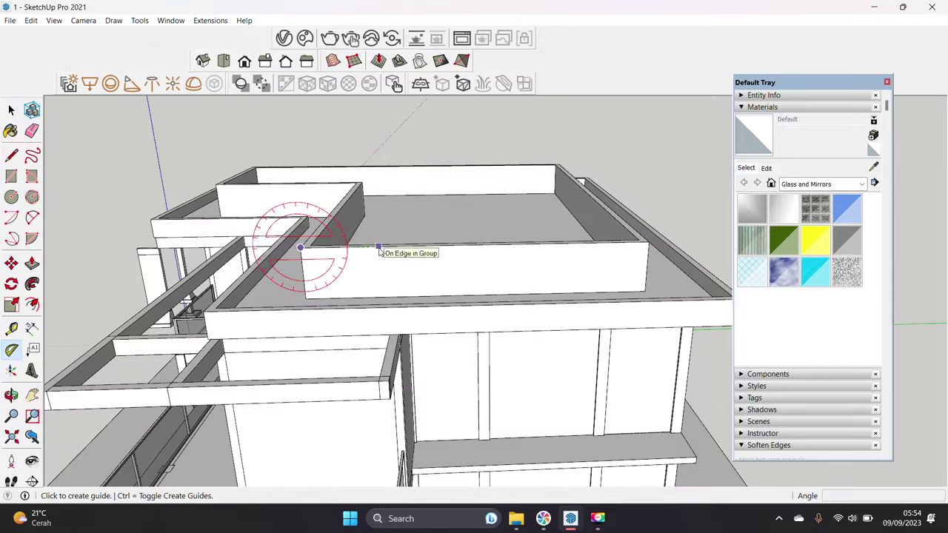
Step: Sketch the triangle roof profile with a vertical line and a guide from the parapet midpoint
{"action": "key", "text": "l"}
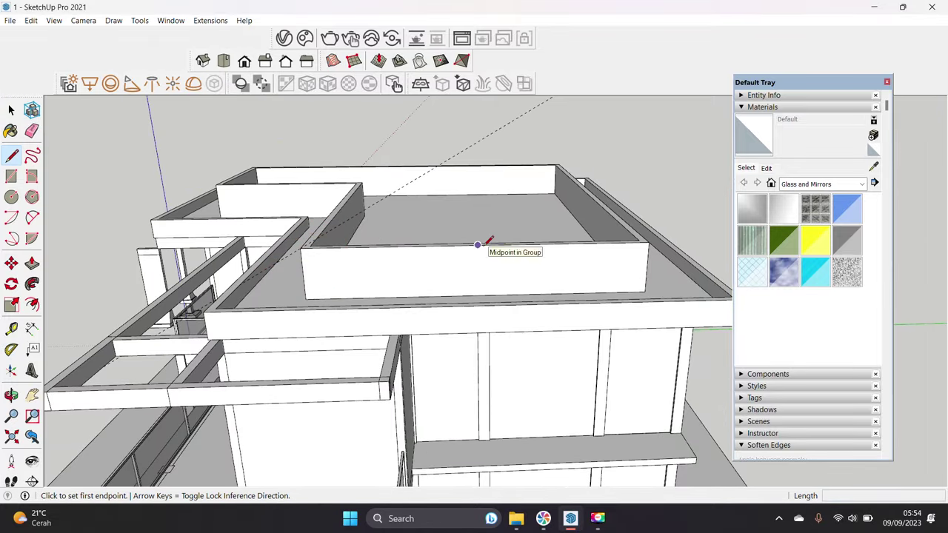
{"action": "left_click", "coordinate": [491, 252]}
{"action": "middle_click_drag", "start_coordinate": [491, 252], "coordinate": [483, 110]}
{"action": "scroll", "coordinate": [410, 153], "scroll_direction": "up", "scroll_amount": 3}
{"action": "key", "text": "space"}
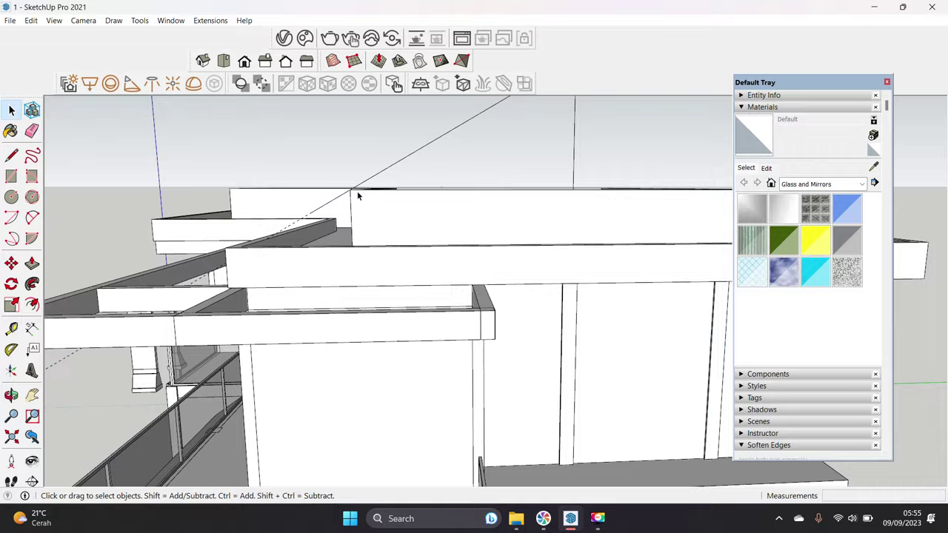
{"action": "middle_click_drag", "start_coordinate": [355, 197], "coordinate": [355, 217]}
{"action": "key", "text": "t"}
{"action": "left_click", "coordinate": [362, 170]}
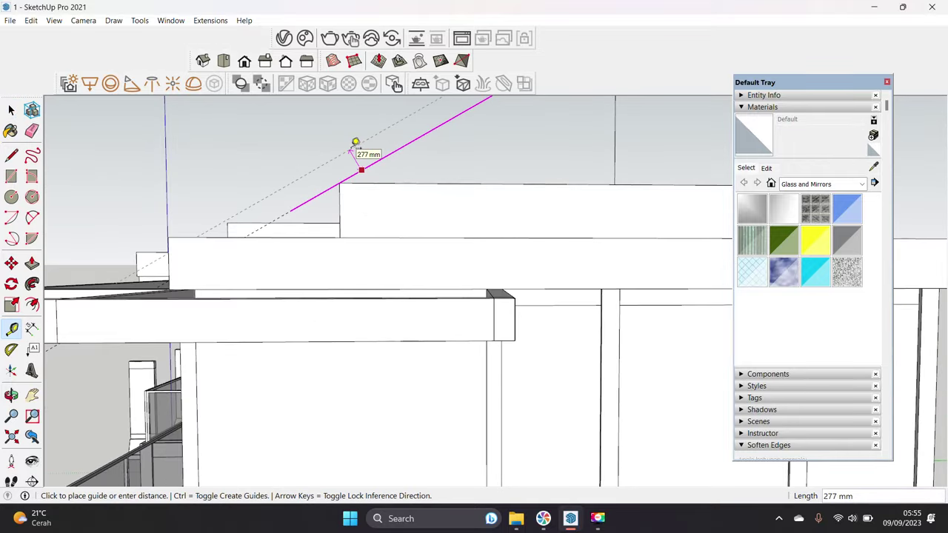
{"action": "key", "text": "space"}
{"action": "scroll", "coordinate": [333, 222], "scroll_direction": "down", "scroll_amount": 3}
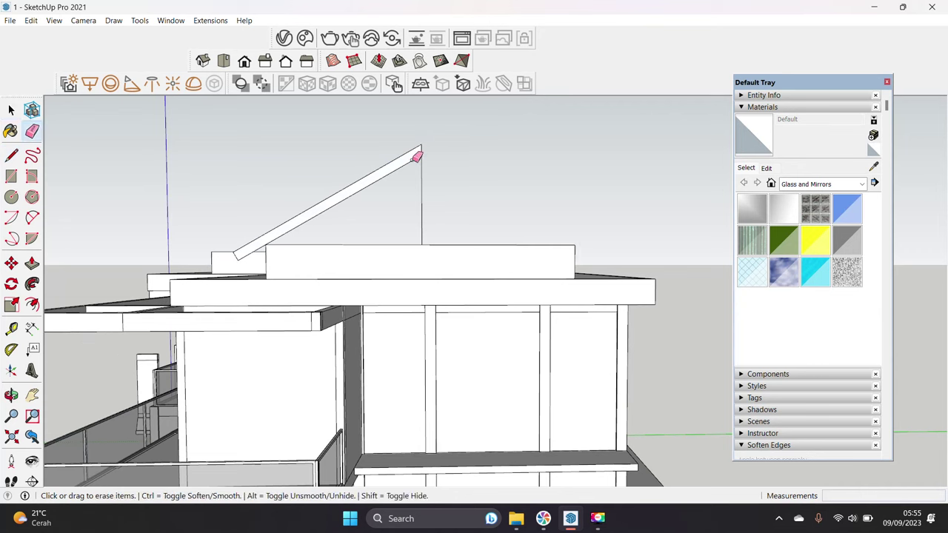
{"action": "scroll", "coordinate": [278, 252], "scroll_direction": "up", "scroll_amount": 1}
Step: Select the triangle roof profile and move it into position on the roof
{"action": "key", "text": "l"}
{"action": "key", "text": "e"}
{"action": "mouse_move", "coordinate": [370, 201]}
{"action": "middle_mouse_down"}
{"action": "mouse_move", "coordinate": [370, 303]}
{"action": "mouse_move", "coordinate": [474, 309]}
{"action": "middle_mouse_up"}
{"action": "key", "text": "space"}
{"action": "left_click", "coordinate": [433, 302]}
{"action": "scroll", "coordinate": [400, 318], "scroll_direction": "up", "scroll_amount": 2}
{"action": "left_click", "coordinate": [381, 353]}
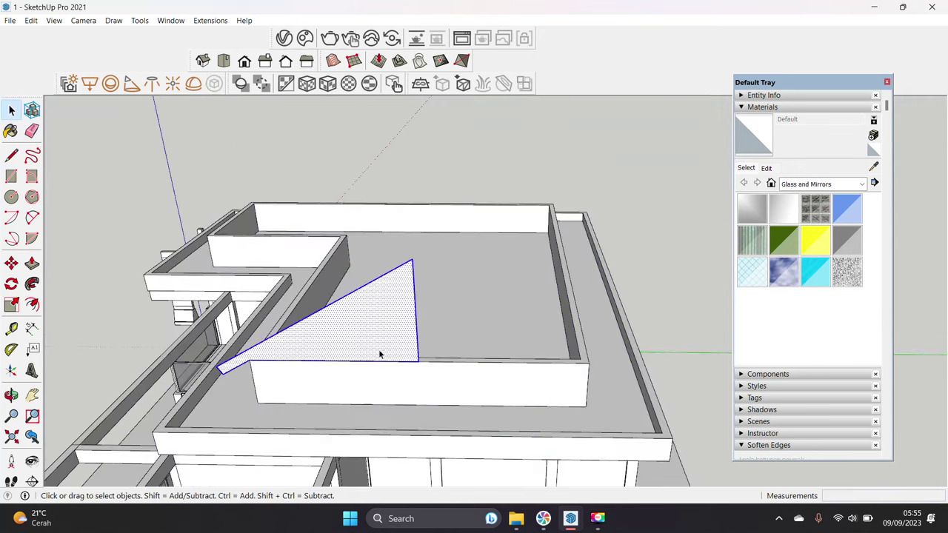
{"action": "key", "text": "m"}
{"action": "left_click", "coordinate": [380, 353]}
{"action": "left_click", "coordinate": [345, 310]}
Step: Sweep the triangle profile along the roof outline with Follow Me to form the hip roof
{"action": "key", "text": "space"}
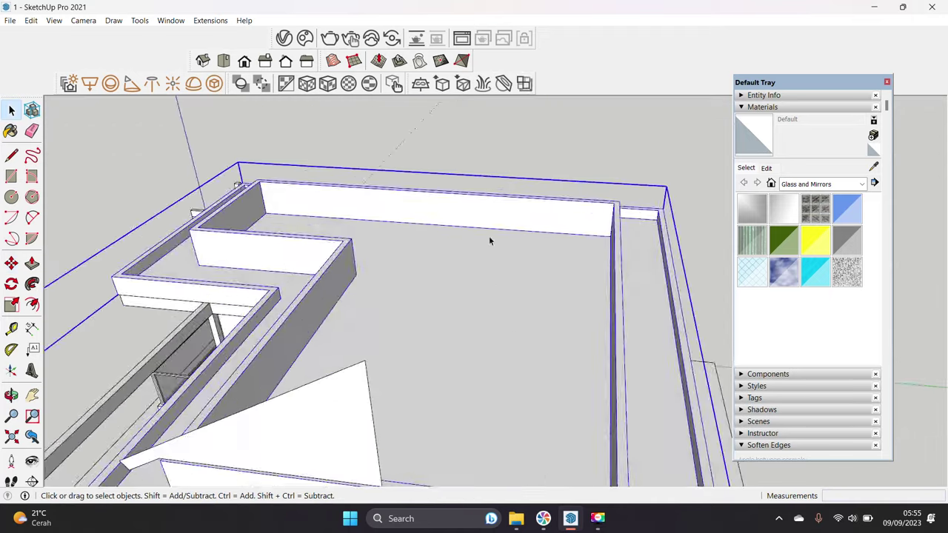
{"action": "right_click", "coordinate": [516, 237]}
{"action": "left_click", "coordinate": [563, 315]}
{"action": "left_click", "coordinate": [496, 301]}
{"action": "left_click", "coordinate": [32, 284]}
{"action": "left_click", "coordinate": [413, 307]}
{"action": "key", "text": "space"}
{"action": "mouse_move", "coordinate": [412, 307]}
{"action": "middle_mouse_down"}
{"action": "mouse_move", "coordinate": [496, 343]}
{"action": "mouse_move", "coordinate": [578, 254]}
{"action": "mouse_move", "coordinate": [354, 300]}
{"action": "mouse_move", "coordinate": [552, 275]}
{"action": "mouse_move", "coordinate": [465, 225]}
{"action": "middle_mouse_up"}
{"action": "scroll", "coordinate": [466, 225], "scroll_direction": "up", "scroll_amount": 2}
Step: Intersect the roof faces with the model and erase the leftover diagonal edge
{"action": "right_click", "coordinate": [522, 184]}
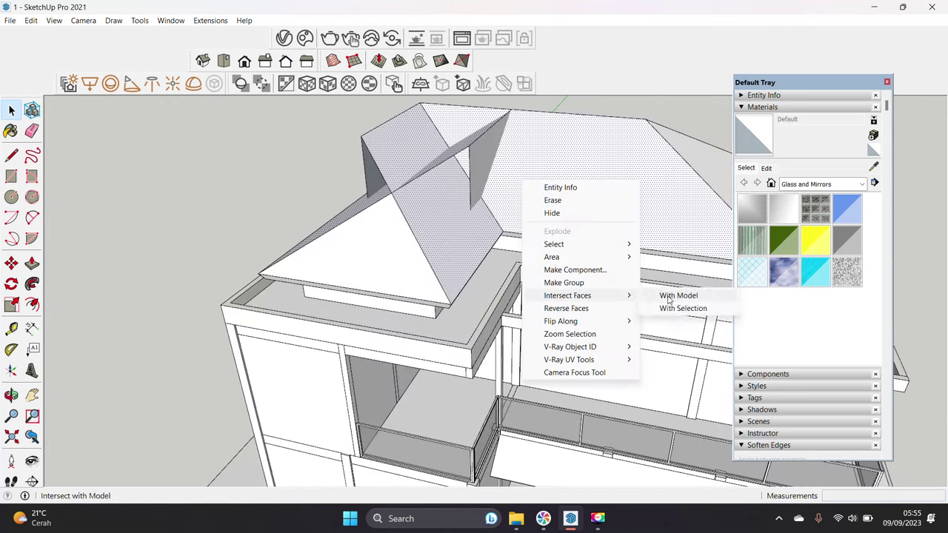
{"action": "left_click", "coordinate": [678, 296]}
{"action": "scroll", "coordinate": [362, 317], "scroll_direction": "up", "scroll_amount": 2}
{"action": "scroll", "coordinate": [449, 240], "scroll_direction": "up", "scroll_amount": 2}
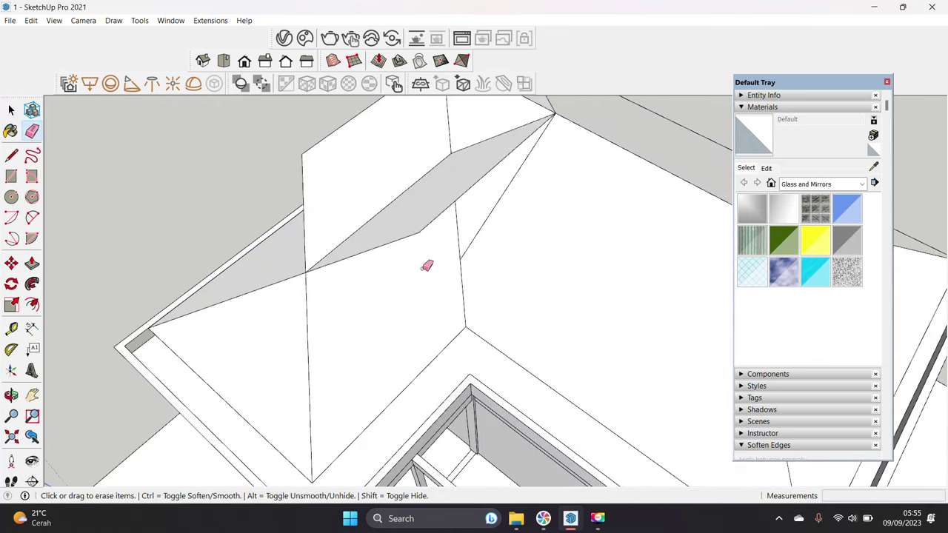
{"action": "left_click_drag", "start_coordinate": [331, 191], "coordinate": [322, 136]}
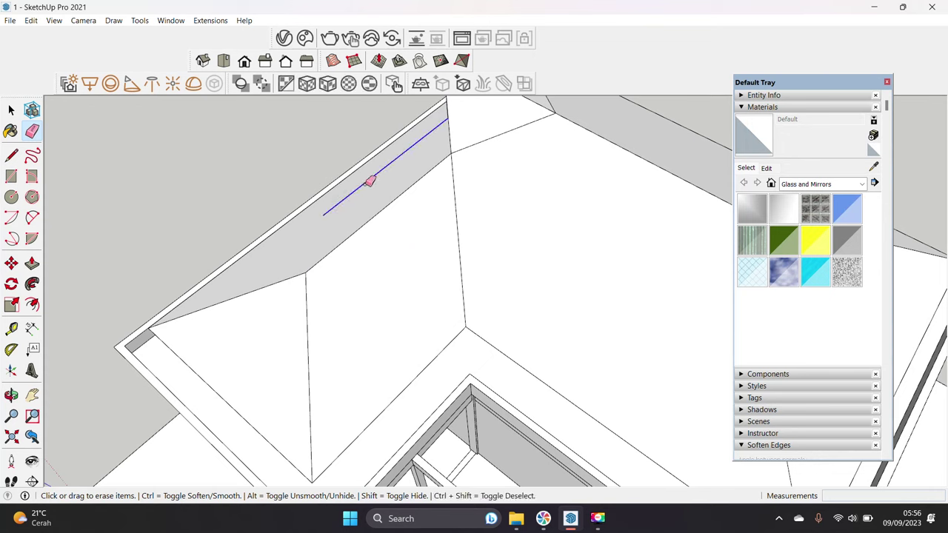
{"action": "middle_click_drag", "start_coordinate": [368, 182], "coordinate": [396, 229]}
{"action": "key", "text": "space"}
{"action": "middle_click_drag", "start_coordinate": [348, 259], "coordinate": [412, 333]}
{"action": "scroll", "coordinate": [413, 332], "scroll_direction": "down", "scroll_amount": 2}
Step: Erase the leftover vertical panel face and check the trimmed roof
{"action": "right_click", "coordinate": [419, 245]}
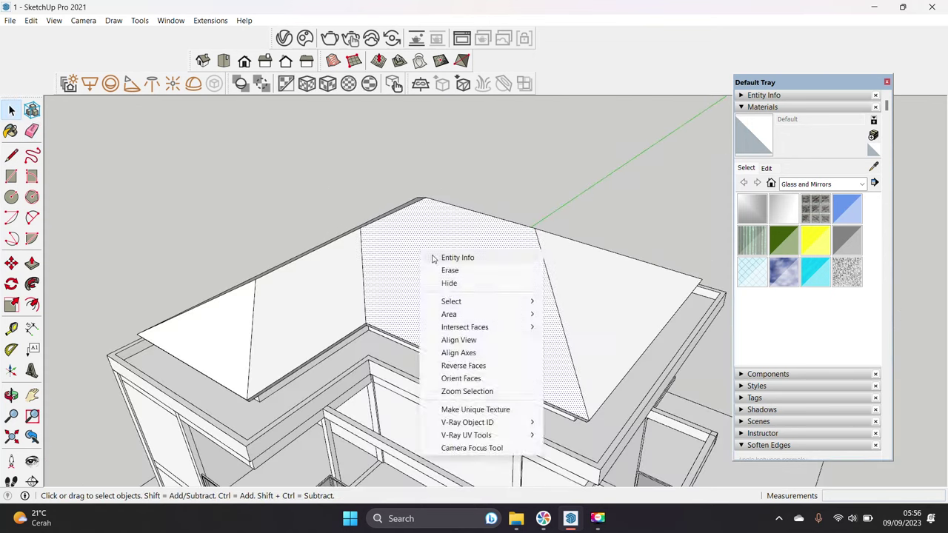
{"action": "key", "text": "Escape"}
{"action": "scroll", "coordinate": [437, 260], "scroll_direction": "up", "scroll_amount": 3}
{"action": "left_click", "coordinate": [565, 291]}
{"action": "middle_click_drag", "start_coordinate": [442, 254], "coordinate": [364, 200]}
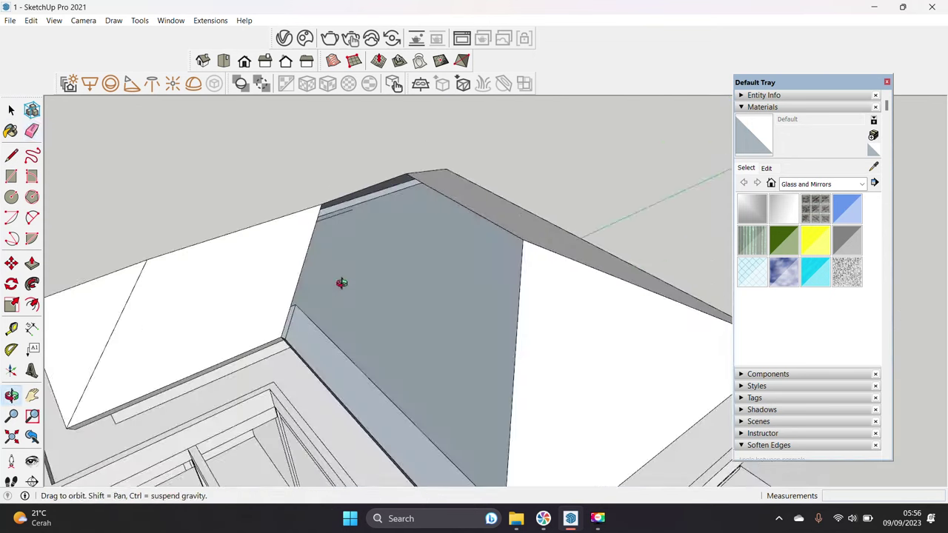
{"action": "key", "text": "space"}
{"action": "scroll", "coordinate": [404, 241], "scroll_direction": "down", "scroll_amount": 2}
Step: Unhide the hidden roof faces from the Edit menu
{"action": "left_click", "coordinate": [30, 20]}
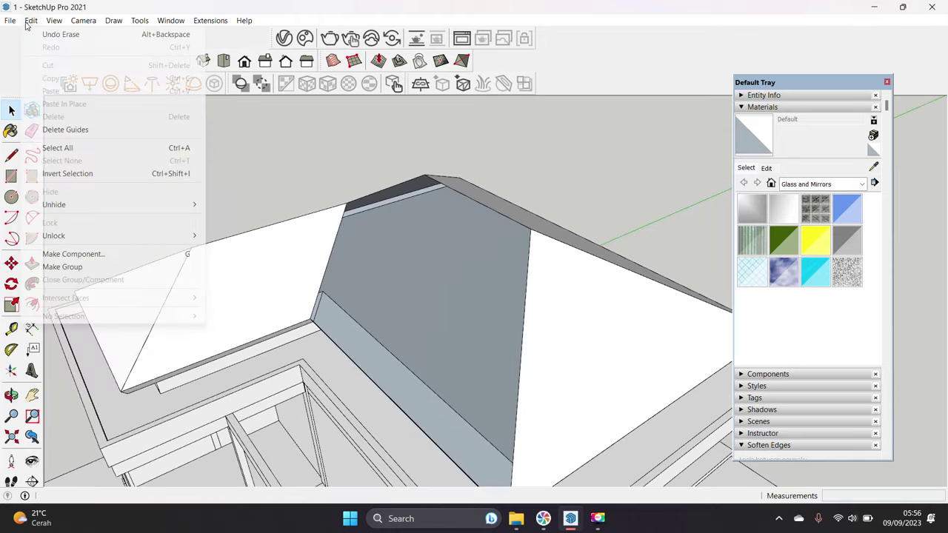
{"action": "left_click", "coordinate": [259, 218]}
{"action": "middle_click_drag", "start_coordinate": [370, 237], "coordinate": [436, 250]}
{"action": "scroll", "coordinate": [437, 251], "scroll_direction": "down", "scroll_amount": 2}
Step: Select all connected hip-roof faces and group them
{"action": "triple_click", "coordinate": [417, 256]}
{"action": "right_click", "coordinate": [413, 244]}
{"action": "left_click", "coordinate": [476, 355]}
{"action": "middle_click_drag", "start_coordinate": [476, 356], "coordinate": [866, 460]}
{"action": "middle_click_drag", "start_coordinate": [474, 311], "coordinate": [296, 266]}
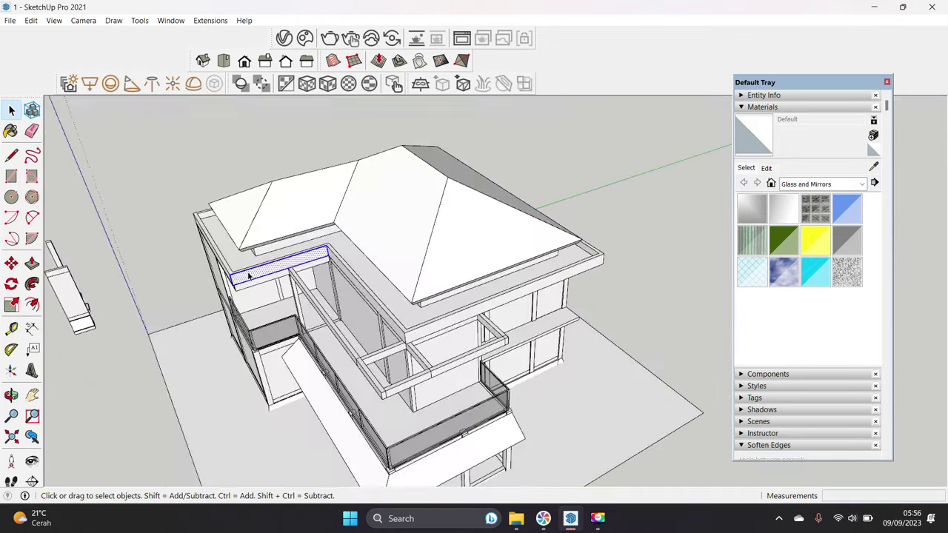
Step: Enter the parapet ledge group for editing, then close it again
{"action": "scroll", "coordinate": [340, 263], "scroll_direction": "up", "scroll_amount": 2}
{"action": "left_click", "coordinate": [341, 263]}
{"action": "right_click", "coordinate": [340, 263]}
{"action": "left_click", "coordinate": [370, 323]}
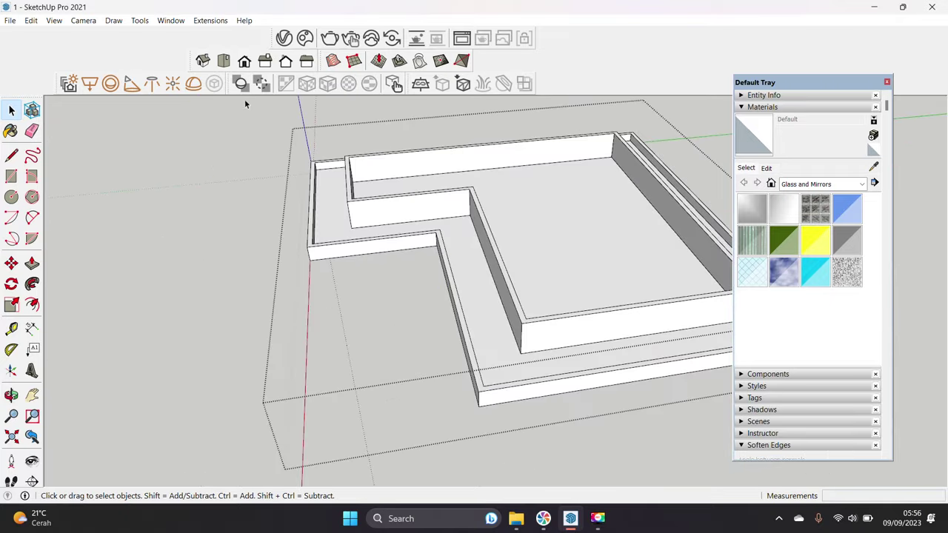
{"action": "scroll", "coordinate": [338, 271], "scroll_direction": "up", "scroll_amount": 1}
{"action": "key", "text": "m"}
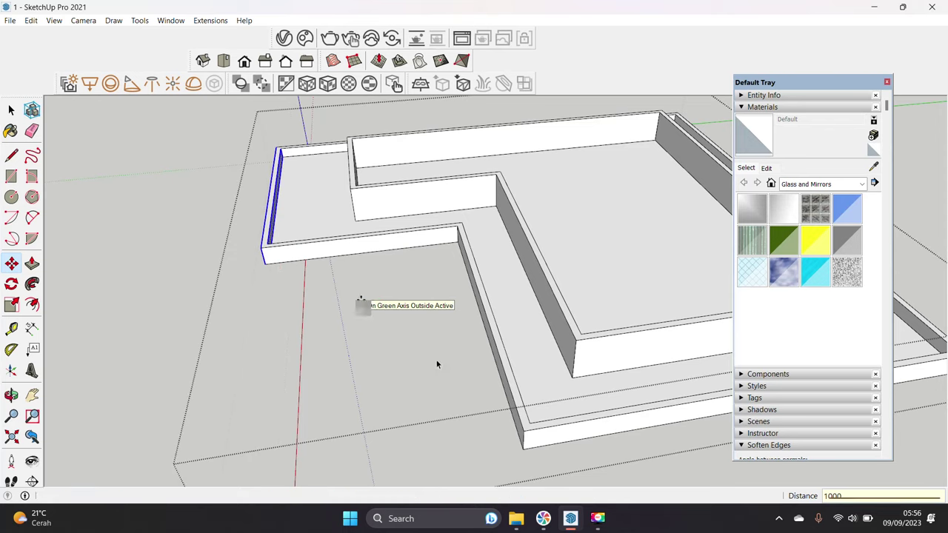
{"action": "key", "text": "space"}
{"action": "scroll", "coordinate": [436, 364], "scroll_direction": "down", "scroll_amount": 3}
{"action": "key", "text": "Escape"}
Step: Reopen the parapet group and shift its edge 508 mm outward
{"action": "middle_click_drag", "start_coordinate": [603, 173], "coordinate": [518, 296]}
{"action": "scroll", "coordinate": [509, 310], "scroll_direction": "up", "scroll_amount": 3}
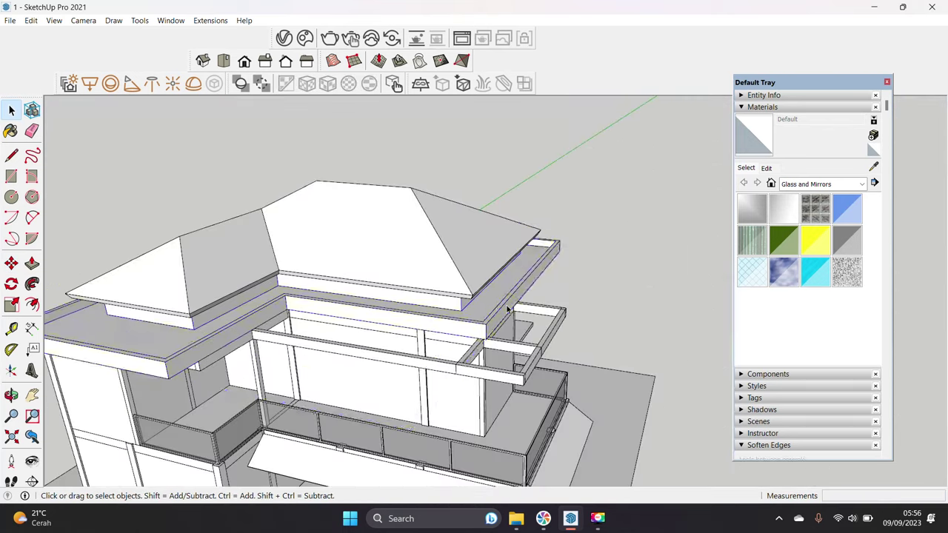
{"action": "double_click", "coordinate": [508, 310]}
{"action": "key", "text": "m"}
{"action": "left_click", "coordinate": [454, 391]}
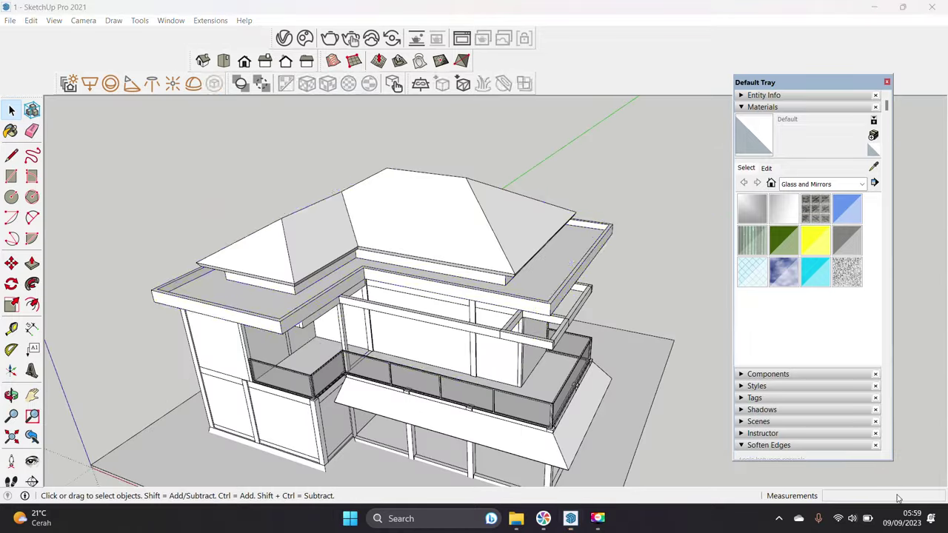
Step: Hide the roof
{"action": "left_click", "coordinate": [468, 245]}
{"action": "right_click", "coordinate": [468, 234]}
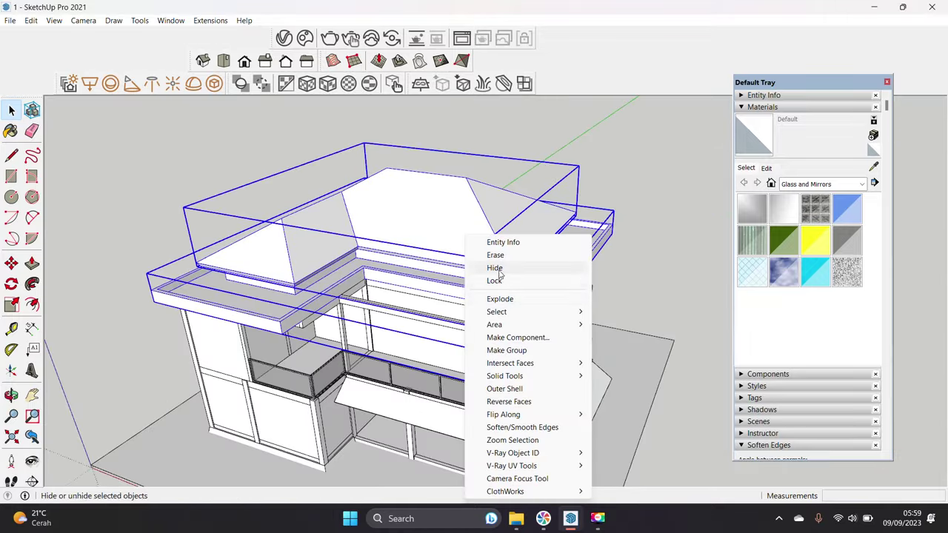
{"action": "left_click", "coordinate": [493, 266]}
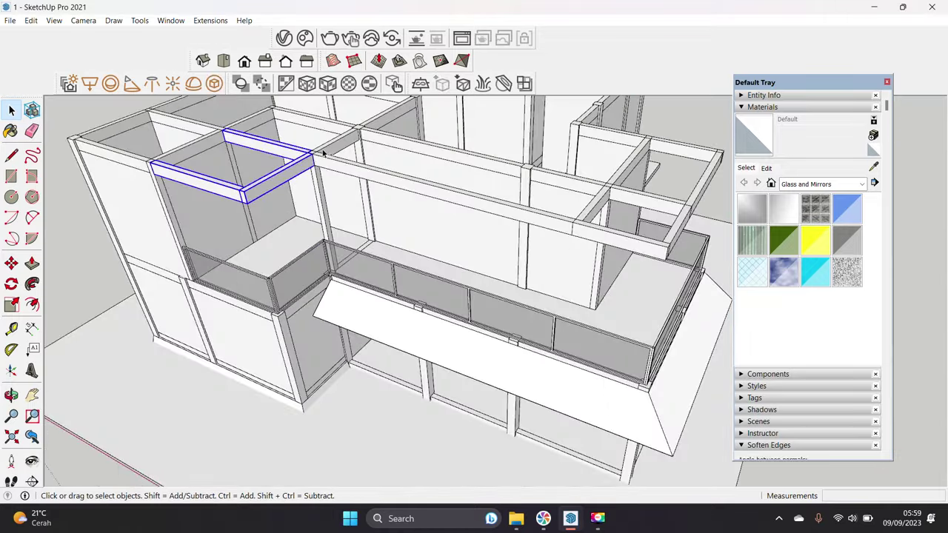
Step: Move the beam 300 mm along its length
{"action": "middle_click_drag", "start_coordinate": [337, 171], "coordinate": [407, 238]}
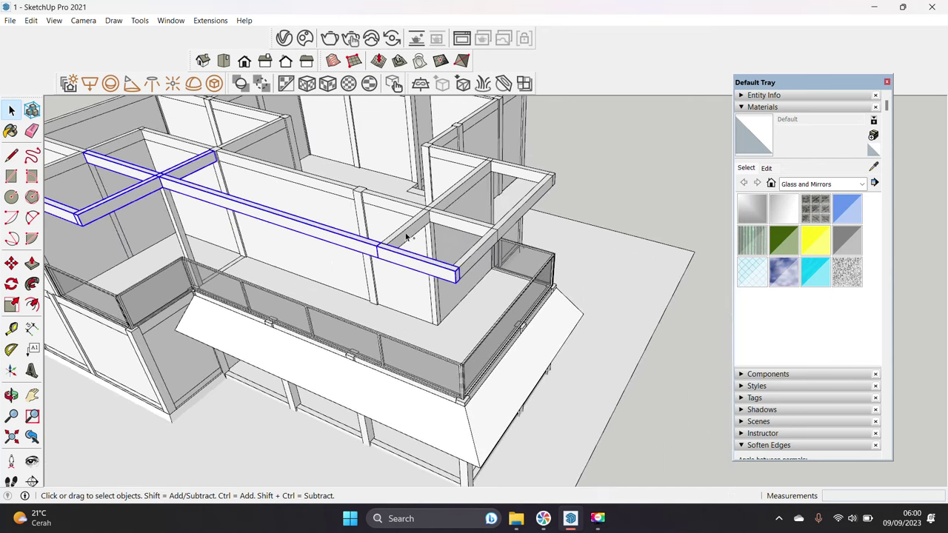
{"action": "middle_click_drag", "start_coordinate": [524, 183], "coordinate": [472, 235]}
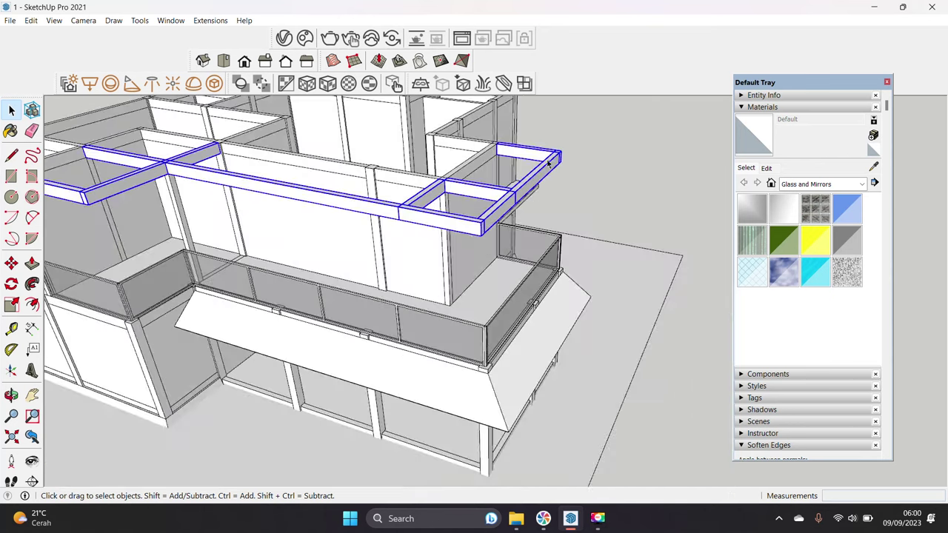
{"action": "right_click", "coordinate": [472, 236]}
{"action": "left_click", "coordinate": [510, 342]}
{"action": "mouse_move", "coordinate": [512, 345]}
{"action": "middle_mouse_down"}
{"action": "mouse_move", "coordinate": [429, 229]}
{"action": "mouse_move", "coordinate": [356, 222]}
{"action": "mouse_move", "coordinate": [353, 269]}
{"action": "mouse_move", "coordinate": [292, 338]}
{"action": "middle_mouse_up"}
{"action": "key", "text": "m"}
{"action": "left_click", "coordinate": [429, 214]}
{"action": "type", "text": "300"}
{"action": "key", "text": "Return"}
{"action": "scroll", "coordinate": [348, 244], "scroll_direction": "up", "scroll_amount": 3}
{"action": "key", "text": "space"}
Step: Scale the tall post to a new size
{"action": "left_click", "coordinate": [350, 296]}
{"action": "key", "text": "s"}
{"action": "left_click", "coordinate": [369, 295]}
{"action": "key", "text": "space"}
{"action": "key", "text": "r"}
{"action": "key", "text": "space"}
Step: Select the shelf's top face and start a rectangle, then cancel it
{"action": "left_click", "coordinate": [330, 273]}
{"action": "mouse_move", "coordinate": [329, 272]}
{"action": "middle_mouse_down"}
{"action": "mouse_move", "coordinate": [328, 247]}
{"action": "mouse_move", "coordinate": [414, 264]}
{"action": "mouse_move", "coordinate": [545, 318]}
{"action": "middle_mouse_up"}
{"action": "scroll", "coordinate": [338, 308], "scroll_direction": "up", "scroll_amount": 2}
{"action": "key", "text": "r"}
{"action": "left_click", "coordinate": [370, 231]}
{"action": "key", "text": "Escape"}
{"action": "key", "text": "space"}
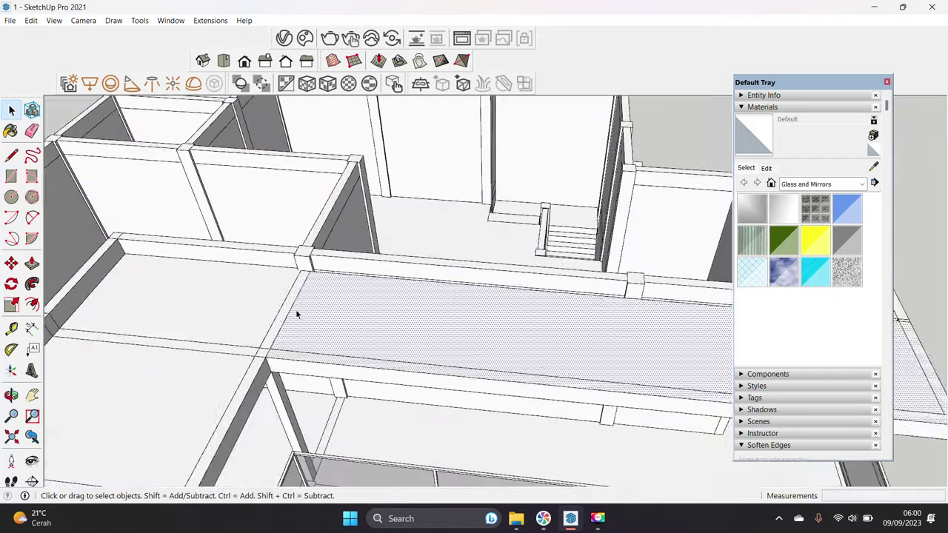
Step: Orbit to another angle and try a second rectangle, abandoning it too
{"action": "scroll", "coordinate": [297, 315], "scroll_direction": "down", "scroll_amount": 3}
{"action": "mouse_move", "coordinate": [296, 315]}
{"action": "middle_mouse_down"}
{"action": "mouse_move", "coordinate": [513, 355]}
{"action": "mouse_move", "coordinate": [439, 363]}
{"action": "mouse_move", "coordinate": [571, 131]}
{"action": "middle_mouse_up"}
{"action": "scroll", "coordinate": [513, 355], "scroll_direction": "up", "scroll_amount": 3}
{"action": "key", "text": "r"}
{"action": "left_click", "coordinate": [439, 362]}
{"action": "key", "text": "space"}
{"action": "key", "text": "e"}
{"action": "key", "text": "space"}
Step: Paint the counter Translucent Glass Gray, group its faces, and hide it
{"action": "mouse_move", "coordinate": [355, 417]}
{"action": "middle_mouse_down"}
{"action": "mouse_move", "coordinate": [439, 280]}
{"action": "mouse_move", "coordinate": [519, 223]}
{"action": "middle_mouse_up"}
{"action": "left_click", "coordinate": [847, 240]}
{"action": "left_click", "coordinate": [466, 268]}
{"action": "key", "text": "space"}
{"action": "right_click", "coordinate": [408, 244]}
{"action": "left_click", "coordinate": [444, 348]}
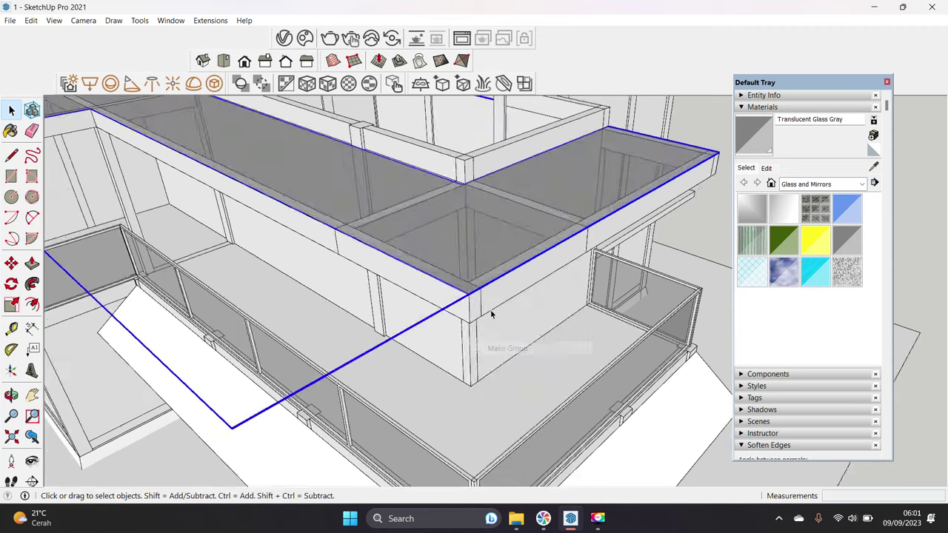
{"action": "middle_click_drag", "start_coordinate": [491, 314], "coordinate": [439, 277]}
{"action": "left_click", "coordinate": [360, 260]}
{"action": "right_click", "coordinate": [371, 237]}
{"action": "left_click", "coordinate": [388, 266]}
Step: Orbit toward the inner walls and set a rectangle's first corner
{"action": "scroll", "coordinate": [291, 205], "scroll_direction": "up", "scroll_amount": 3}
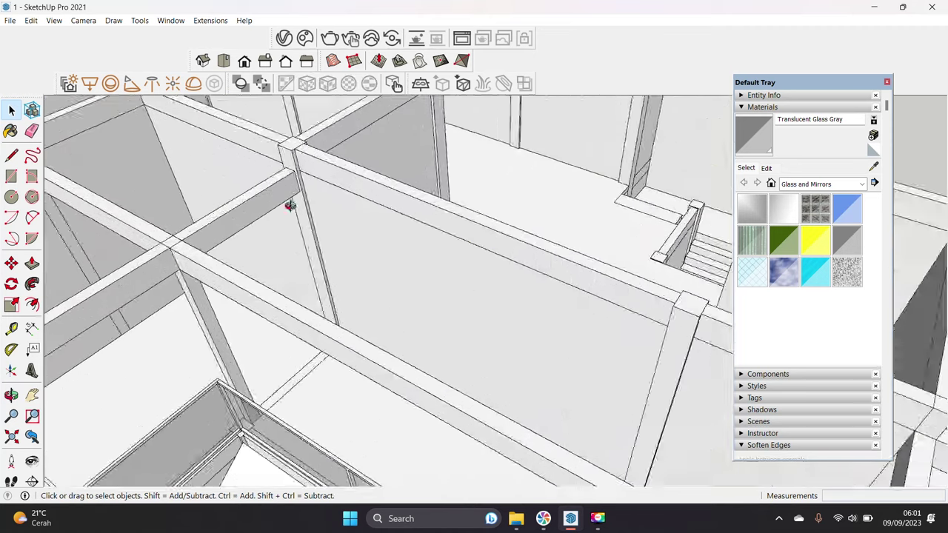
{"action": "middle_click_drag", "start_coordinate": [290, 206], "coordinate": [238, 295]}
{"action": "key", "text": "r"}
{"action": "left_click", "coordinate": [228, 319]}
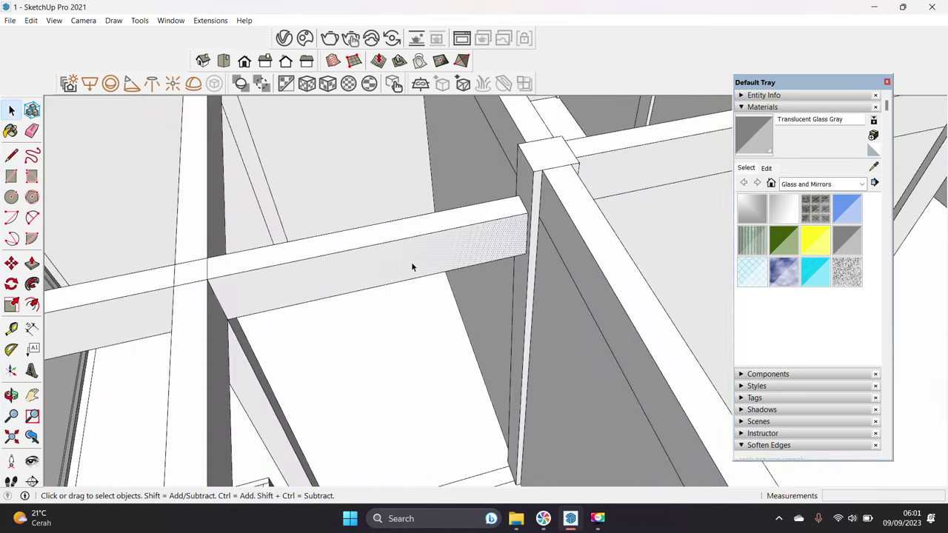
Step: Turn the beam group into a component
{"action": "left_click", "coordinate": [412, 267]}
{"action": "right_click", "coordinate": [413, 268]}
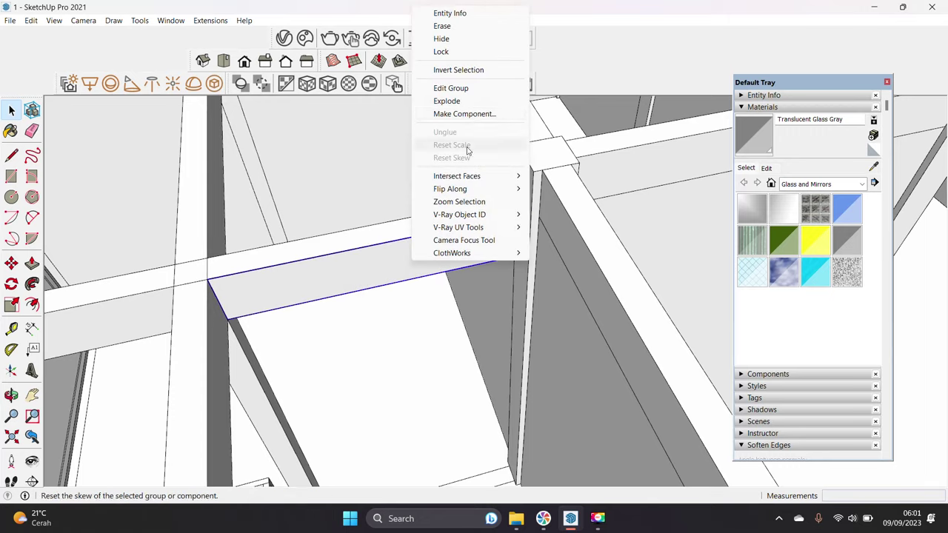
{"action": "left_click", "coordinate": [466, 113]}
{"action": "left_click", "coordinate": [489, 399]}
Step: Copy the beam component 6728 mm away, fill evenly spaced fins between, and start thickening them
{"action": "mouse_move", "coordinate": [301, 313]}
{"action": "middle_mouse_down"}
{"action": "mouse_move", "coordinate": [387, 351]}
{"action": "mouse_move", "coordinate": [277, 319]}
{"action": "mouse_move", "coordinate": [166, 314]}
{"action": "middle_mouse_up"}
{"action": "key", "text": "m"}
{"action": "left_click", "coordinate": [166, 314]}
{"action": "key", "text": "ctrl"}
{"action": "mouse_move", "coordinate": [239, 380]}
{"action": "middle_mouse_down"}
{"action": "mouse_move", "coordinate": [387, 353]}
{"action": "mouse_move", "coordinate": [507, 222]}
{"action": "mouse_move", "coordinate": [502, 235]}
{"action": "middle_mouse_up"}
{"action": "scroll", "coordinate": [502, 235], "scroll_direction": "up", "scroll_amount": 2}
{"action": "key", "text": "Return"}
{"action": "key", "text": "space"}
{"action": "scroll", "coordinate": [501, 248], "scroll_direction": "down", "scroll_amount": 5}
{"action": "scroll", "coordinate": [434, 296], "scroll_direction": "up", "scroll_amount": 3}
{"action": "middle_click_drag", "start_coordinate": [434, 297], "coordinate": [435, 295]}
{"action": "key", "text": "p"}
{"action": "left_click", "coordinate": [438, 296]}
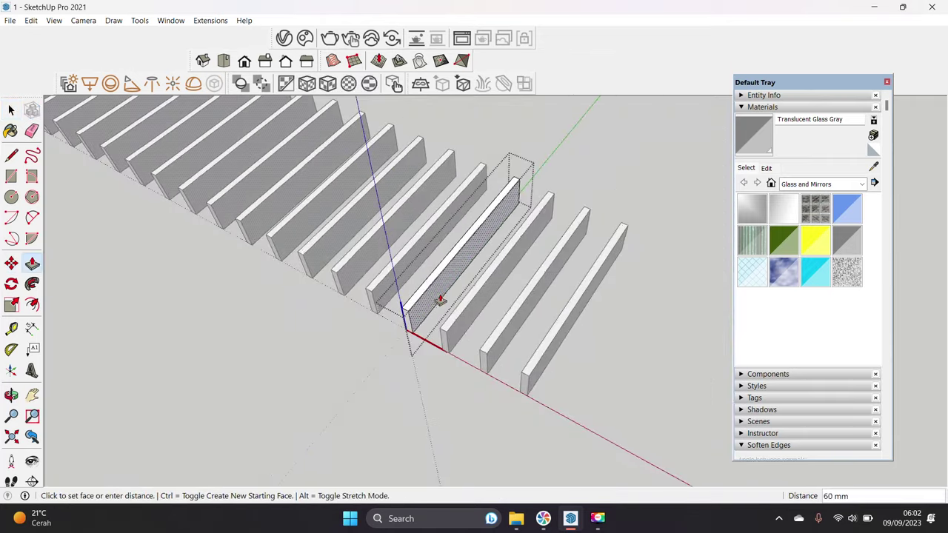
Step: Select two fins and rotate them to lie flat
{"action": "key", "text": "space"}
{"action": "scroll", "coordinate": [308, 238], "scroll_direction": "up", "scroll_amount": 3}
{"action": "left_click", "coordinate": [444, 274]}
{"action": "left_click", "coordinate": [438, 318], "text": "ctrl"}
{"action": "key", "text": "m"}
{"action": "key", "text": "ctrl"}
{"action": "left_click", "coordinate": [448, 396]}
{"action": "key", "text": "q"}
{"action": "left_click", "coordinate": [392, 233]}
{"action": "left_click", "coordinate": [412, 258]}
Step: Move the flattened fins into the beam frame and stretch them lengthwise
{"action": "key", "text": "space"}
{"action": "scroll", "coordinate": [500, 266], "scroll_direction": "up", "scroll_amount": 3}
{"action": "key", "text": "m"}
{"action": "left_click", "coordinate": [500, 268]}
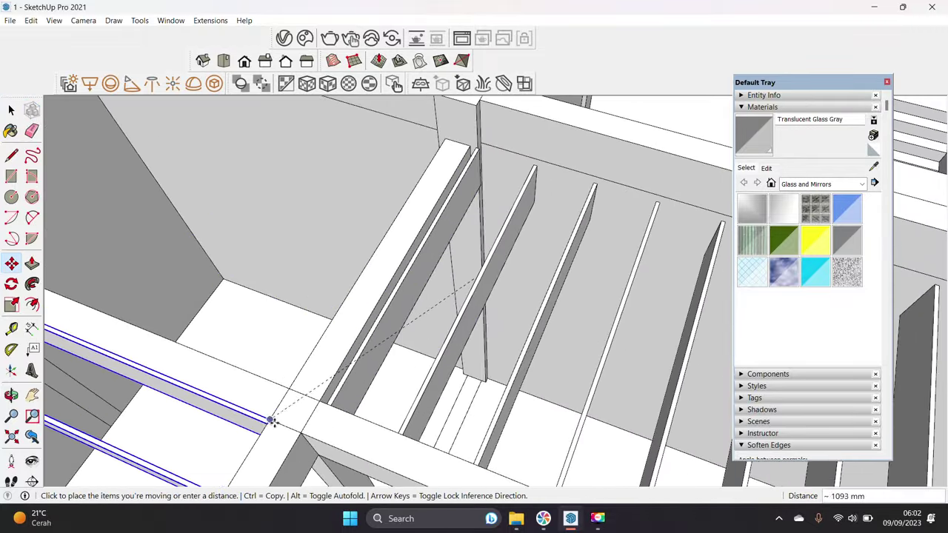
{"action": "middle_click_drag", "start_coordinate": [285, 402], "coordinate": [314, 332]}
{"action": "left_click", "coordinate": [377, 301]}
{"action": "key", "text": "space"}
{"action": "key", "text": "s"}
{"action": "left_click", "coordinate": [250, 263]}
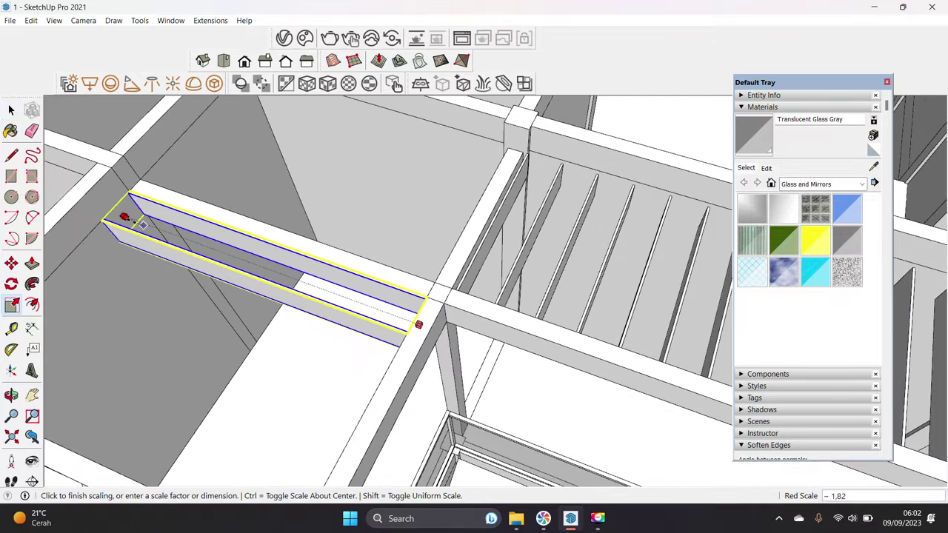
{"action": "left_click", "coordinate": [94, 228]}
{"action": "mouse_move", "coordinate": [94, 228]}
{"action": "middle_mouse_down"}
{"action": "mouse_move", "coordinate": [429, 315]}
{"action": "mouse_move", "coordinate": [351, 291]}
{"action": "mouse_move", "coordinate": [330, 299]}
{"action": "mouse_move", "coordinate": [333, 385]}
{"action": "mouse_move", "coordinate": [680, 398]}
{"action": "mouse_move", "coordinate": [333, 397]}
{"action": "middle_mouse_up"}
Step: Nudge the fins and an edge into position with several small moves
{"action": "key", "text": "m"}
{"action": "left_click", "coordinate": [450, 333]}
{"action": "left_click", "coordinate": [440, 338]}
{"action": "key", "text": "m"}
{"action": "left_click", "coordinate": [415, 309]}
{"action": "left_click", "coordinate": [405, 303]}
{"action": "key", "text": "space"}
{"action": "key", "text": "m"}
{"action": "left_click", "coordinate": [332, 385]}
{"action": "left_click", "coordinate": [335, 385]}
{"action": "left_click", "coordinate": [337, 385]}
{"action": "key", "text": "m"}
Step: Copy the slatted fins across to fill the second bay
{"action": "left_click", "coordinate": [332, 397]}
{"action": "key", "text": "ctrl"}
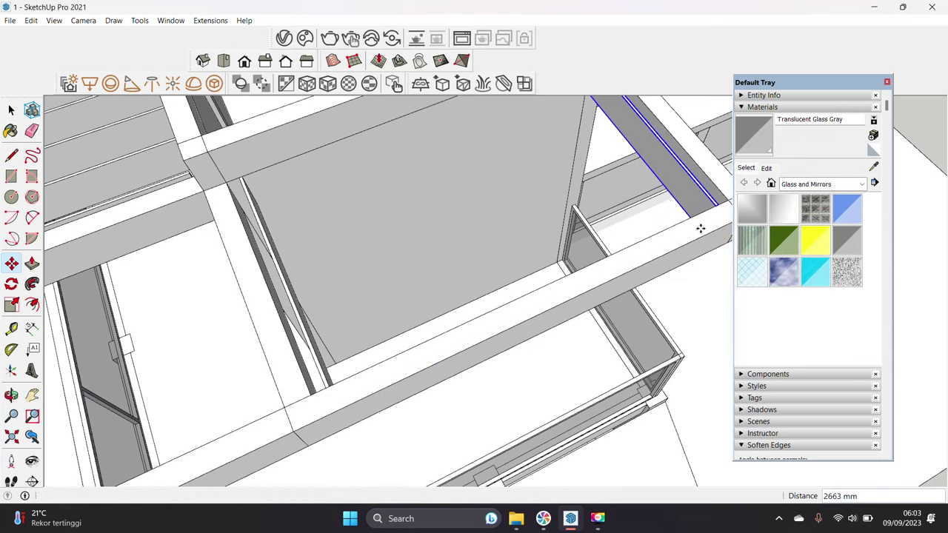
{"action": "scroll", "coordinate": [699, 228], "scroll_direction": "down", "scroll_amount": 3}
{"action": "mouse_move", "coordinate": [699, 228]}
{"action": "middle_mouse_down"}
{"action": "mouse_move", "coordinate": [476, 175]}
{"action": "mouse_move", "coordinate": [405, 311]}
{"action": "mouse_move", "coordinate": [54, 260]}
{"action": "middle_mouse_up"}
{"action": "key", "text": "space"}
{"action": "left_click", "coordinate": [31, 20]}
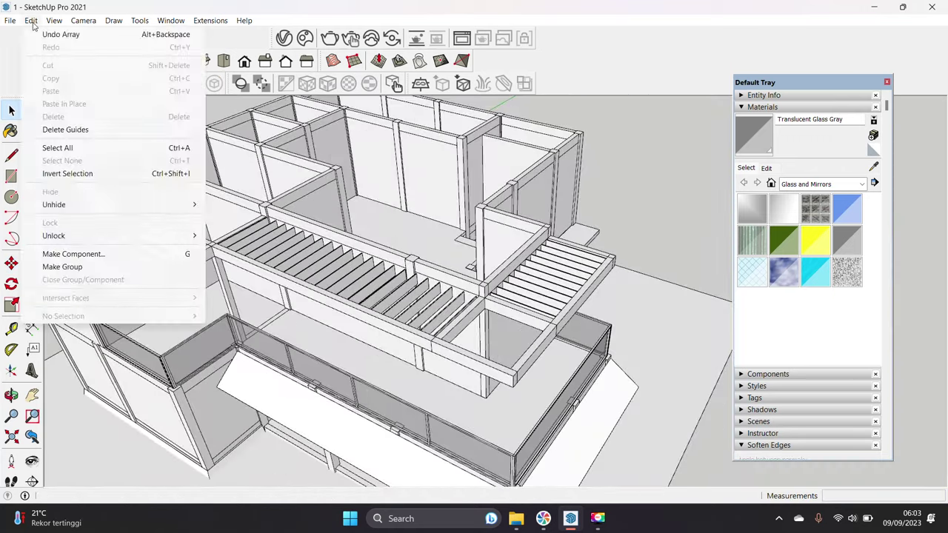
Step: Unhide all hidden parts, then draw a guide-placed rectangle on the wall panel
{"action": "left_click", "coordinate": [229, 230]}
{"action": "mouse_move", "coordinate": [230, 230]}
{"action": "middle_mouse_down"}
{"action": "mouse_move", "coordinate": [434, 402]}
{"action": "mouse_move", "coordinate": [382, 321]}
{"action": "middle_mouse_up"}
{"action": "scroll", "coordinate": [434, 402], "scroll_direction": "up", "scroll_amount": 3}
{"action": "key", "text": "t"}
{"action": "scroll", "coordinate": [382, 321], "scroll_direction": "up", "scroll_amount": 3}
{"action": "left_click", "coordinate": [353, 246]}
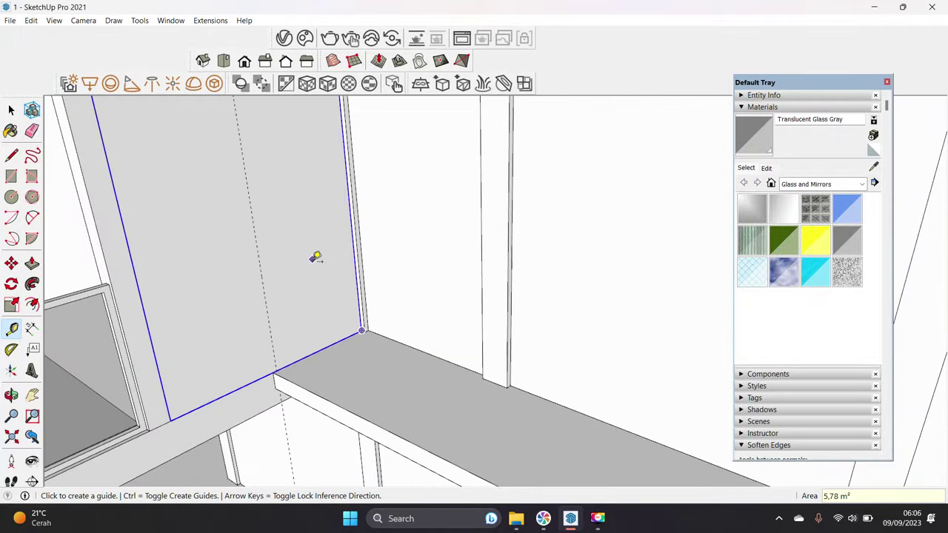
{"action": "mouse_move", "coordinate": [318, 412]}
{"action": "middle_mouse_down"}
{"action": "mouse_move", "coordinate": [285, 305]}
{"action": "mouse_move", "coordinate": [295, 362]}
{"action": "middle_mouse_up"}
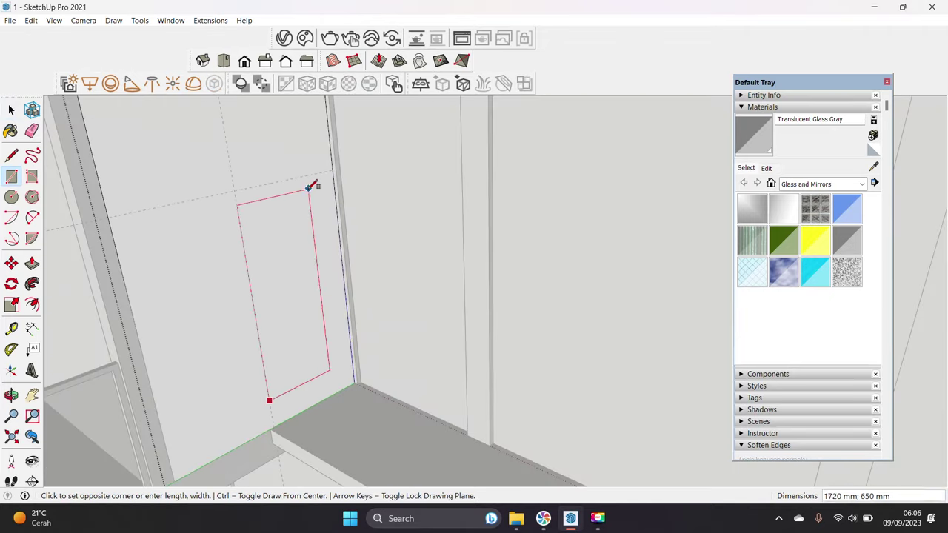
{"action": "scroll", "coordinate": [341, 163], "scroll_direction": "up", "scroll_amount": 2}
{"action": "left_click", "coordinate": [339, 163]}
Step: Push the wall-panel rectangle 150 mm inward to form a recess
{"action": "key", "text": "space"}
{"action": "key", "text": "p"}
{"action": "left_click", "coordinate": [286, 333]}
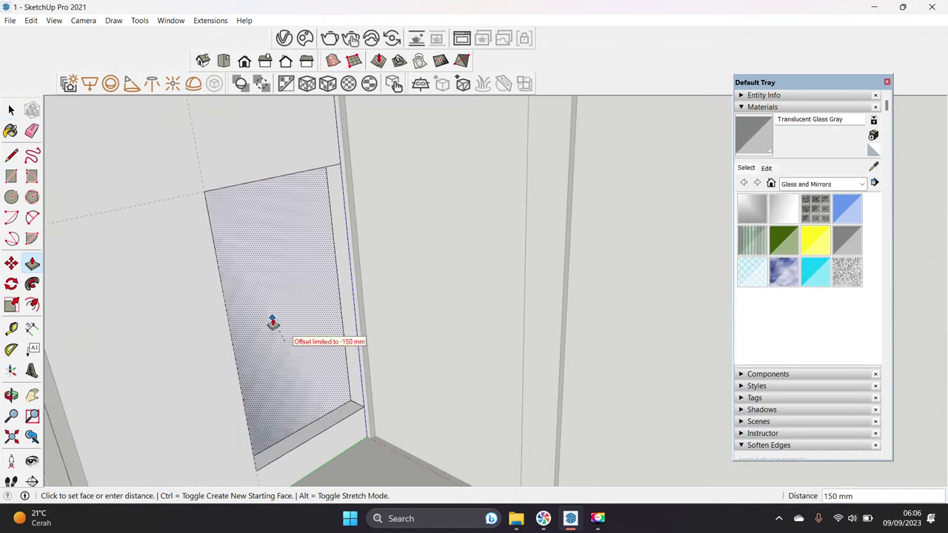
{"action": "left_click", "coordinate": [273, 323]}
{"action": "key", "text": "space"}
{"action": "scroll", "coordinate": [314, 332], "scroll_direction": "down", "scroll_amount": 3}
Step: Raise the balcony shelf top 365 mm into a solid parapet band
{"action": "key", "text": "p"}
{"action": "key", "text": "space"}
{"action": "mouse_move", "coordinate": [271, 355]}
{"action": "middle_mouse_down"}
{"action": "mouse_move", "coordinate": [214, 271]}
{"action": "mouse_move", "coordinate": [212, 245]}
{"action": "mouse_move", "coordinate": [133, 332]}
{"action": "middle_mouse_up"}
{"action": "key", "text": "e"}
{"action": "key", "text": "r"}
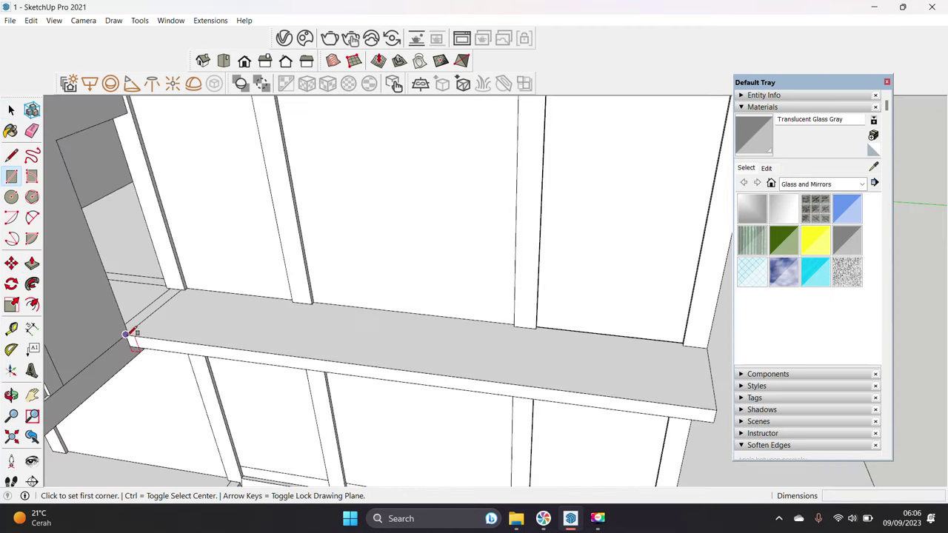
{"action": "mouse_move", "coordinate": [446, 342]}
{"action": "middle_mouse_down"}
{"action": "mouse_move", "coordinate": [502, 345]}
{"action": "mouse_move", "coordinate": [405, 378]}
{"action": "middle_mouse_up"}
{"action": "key", "text": "space"}
{"action": "key", "text": "p"}
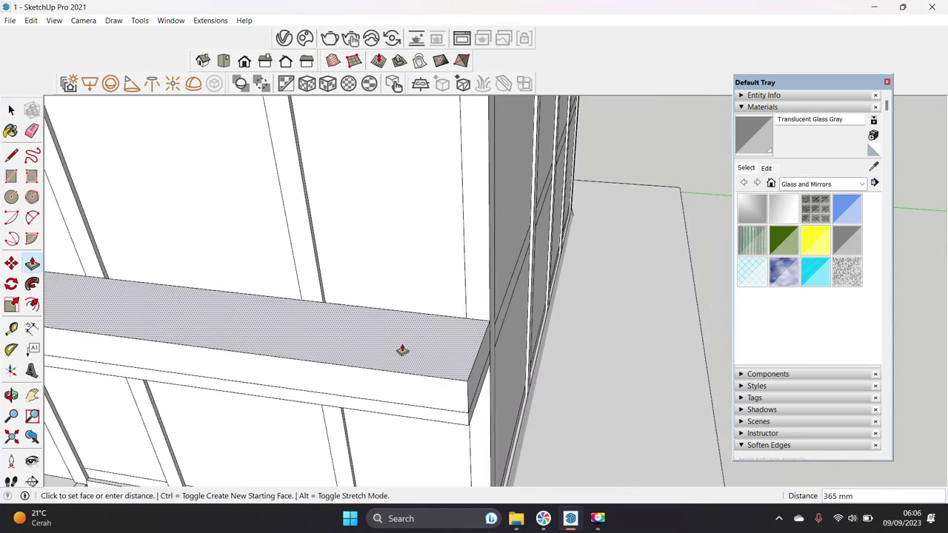
{"action": "type", "text": "00"}
{"action": "key", "text": "Return"}
{"action": "mouse_move", "coordinate": [402, 345]}
{"action": "middle_mouse_down"}
{"action": "mouse_move", "coordinate": [393, 302]}
{"action": "mouse_move", "coordinate": [483, 298]}
{"action": "mouse_move", "coordinate": [249, 277]}
{"action": "middle_mouse_up"}
{"action": "key", "text": "space"}
{"action": "key", "text": "Escape"}
Step: Copy the parapet edge along the ledge in equal /4 divisions
{"action": "scroll", "coordinate": [184, 252], "scroll_direction": "up", "scroll_amount": 3}
{"action": "key", "text": "f"}
{"action": "left_click", "coordinate": [186, 273]}
{"action": "left_click", "coordinate": [172, 213]}
{"action": "key", "text": "ctrl"}
{"action": "scroll", "coordinate": [174, 218], "scroll_direction": "down", "scroll_amount": 1}
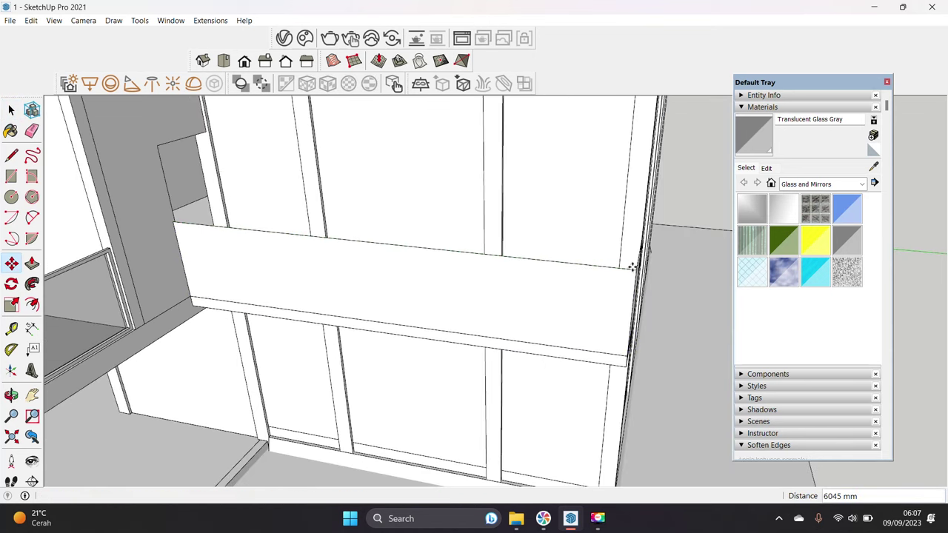
{"action": "middle_click_drag", "start_coordinate": [655, 280], "coordinate": [447, 314]}
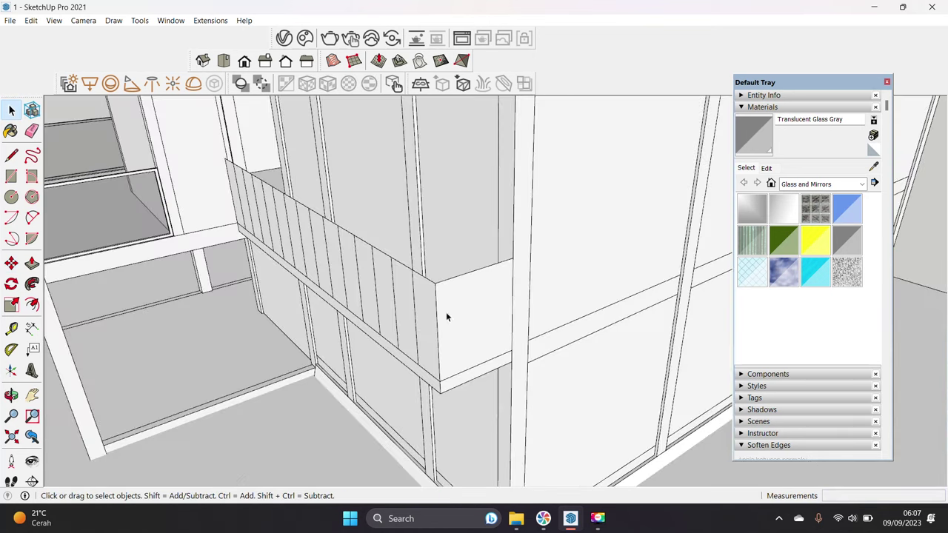
{"action": "left_click", "coordinate": [438, 320]}
{"action": "key", "text": "m"}
{"action": "left_click", "coordinate": [436, 279]}
{"action": "key", "text": "ctrl"}
{"action": "key", "text": "Return"}
{"action": "key", "text": "space"}
{"action": "mouse_move", "coordinate": [518, 254]}
{"action": "middle_mouse_down"}
{"action": "mouse_move", "coordinate": [429, 268]}
{"action": "mouse_move", "coordinate": [294, 269]}
{"action": "middle_mouse_up"}
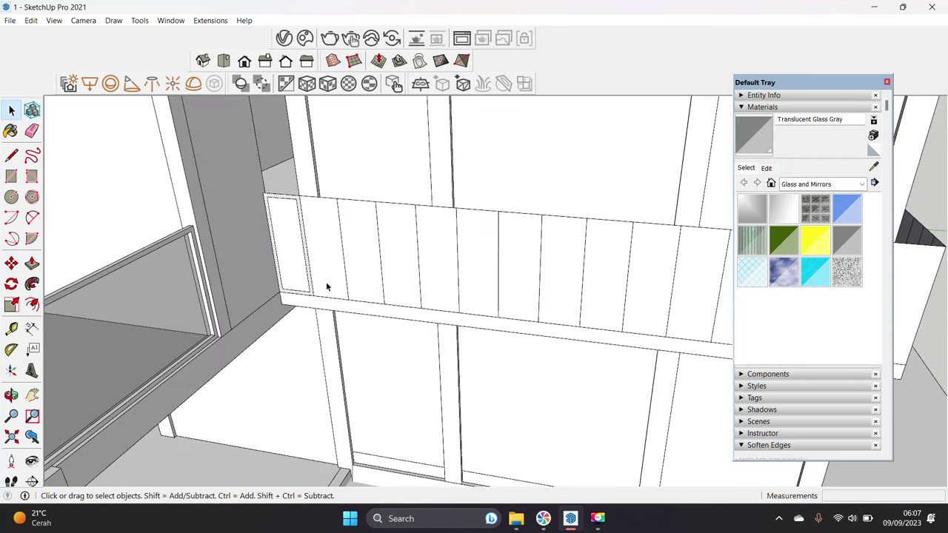
Step: Make the small end panel of the parapet into a component
{"action": "scroll", "coordinate": [326, 287], "scroll_direction": "up", "scroll_amount": 3}
{"action": "scroll", "coordinate": [173, 282], "scroll_direction": "up", "scroll_amount": 2}
{"action": "right_click", "coordinate": [201, 297]}
{"action": "left_click", "coordinate": [251, 173]}
{"action": "right_click", "coordinate": [185, 236]}
{"action": "left_click", "coordinate": [256, 342]}
{"action": "left_click", "coordinate": [486, 400]}
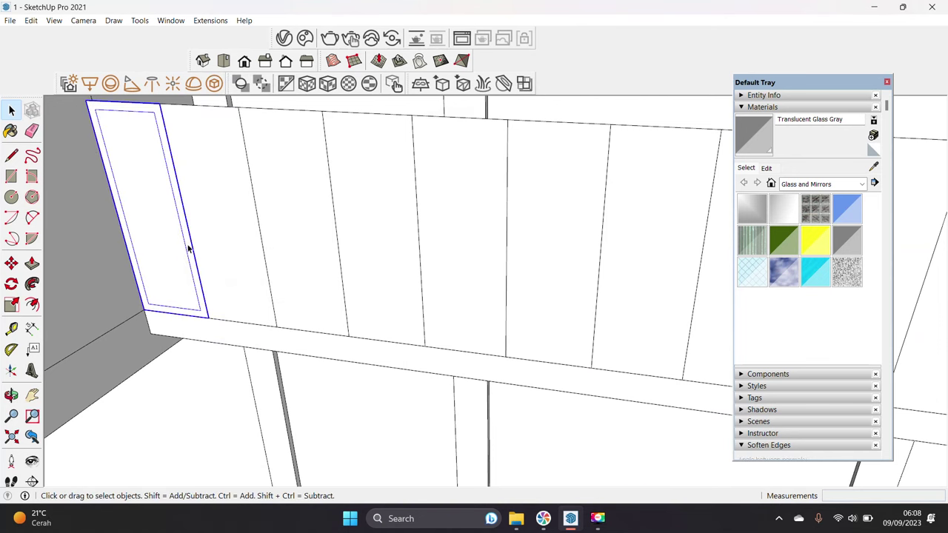
Step: Copy the panel component along the parapet as an x8 array
{"action": "key", "text": "ctrl"}
{"action": "left_click", "coordinate": [126, 257]}
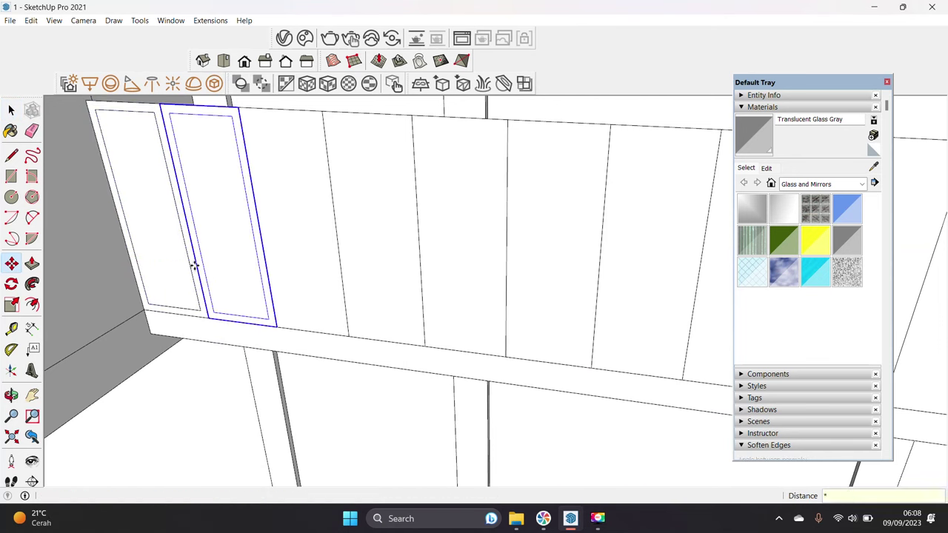
{"action": "type", "text": "8"}
{"action": "key", "text": "Return"}
{"action": "mouse_move", "coordinate": [194, 264]}
{"action": "middle_mouse_down"}
{"action": "mouse_move", "coordinate": [512, 307]}
{"action": "mouse_move", "coordinate": [527, 286]}
{"action": "mouse_move", "coordinate": [380, 334]}
{"action": "mouse_move", "coordinate": [395, 376]}
{"action": "middle_mouse_up"}
{"action": "key", "text": "space"}
{"action": "scroll", "coordinate": [538, 295], "scroll_direction": "down", "scroll_amount": 3}
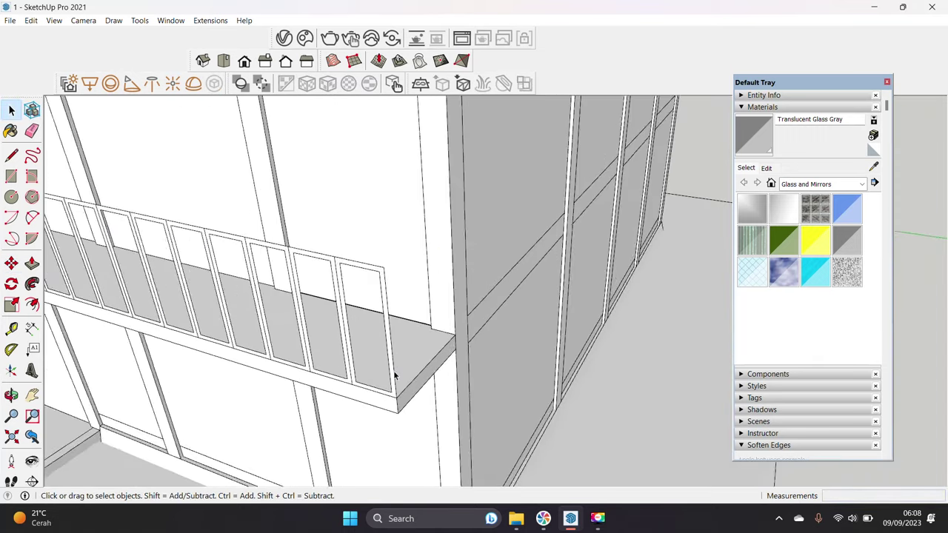
Step: Rotate the last balcony panel 90° about its corner and move it into place
{"action": "left_click", "coordinate": [394, 376]}
{"action": "scroll", "coordinate": [394, 376], "scroll_direction": "up", "scroll_amount": 2}
{"action": "scroll", "coordinate": [414, 377], "scroll_direction": "up", "scroll_amount": 3}
{"action": "key", "text": "q"}
{"action": "left_click", "coordinate": [392, 338]}
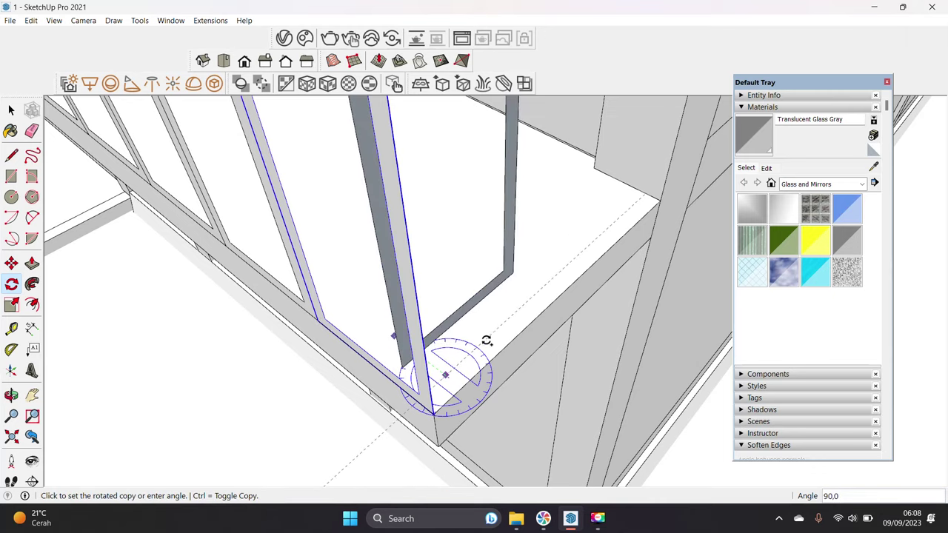
{"action": "left_click", "coordinate": [491, 335]}
{"action": "key", "text": "space"}
{"action": "mouse_move", "coordinate": [401, 364]}
{"action": "middle_mouse_down"}
{"action": "mouse_move", "coordinate": [440, 396]}
{"action": "mouse_move", "coordinate": [586, 259]}
{"action": "middle_mouse_up"}
{"action": "key", "text": "space"}
{"action": "left_click", "coordinate": [431, 406]}
{"action": "scroll", "coordinate": [431, 406], "scroll_direction": "down", "scroll_amount": 3}
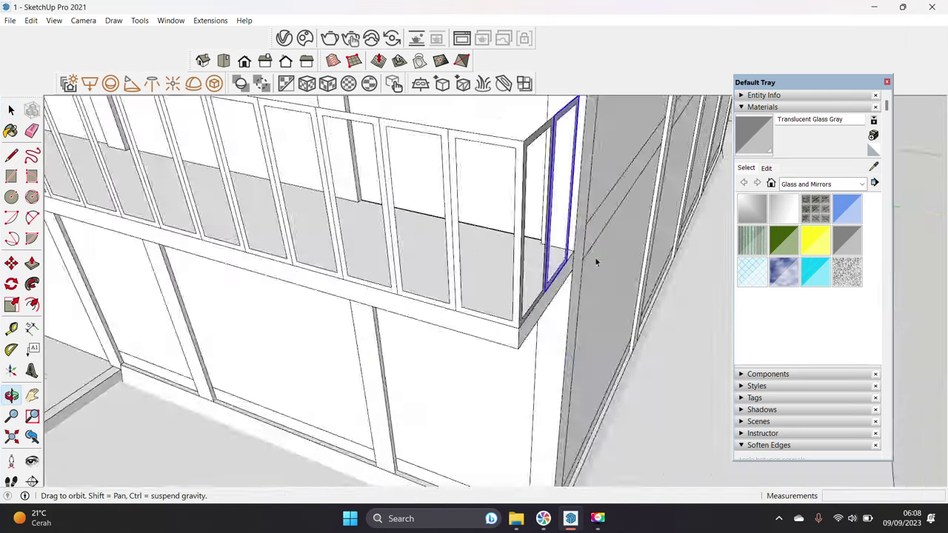
{"action": "key", "text": "space"}
Step: Pull the lower frame's inner face out 40 mm
{"action": "middle_click_drag", "start_coordinate": [307, 288], "coordinate": [341, 263]}
{"action": "scroll", "coordinate": [348, 266], "scroll_direction": "up", "scroll_amount": 2}
{"action": "scroll", "coordinate": [333, 319], "scroll_direction": "up", "scroll_amount": 3}
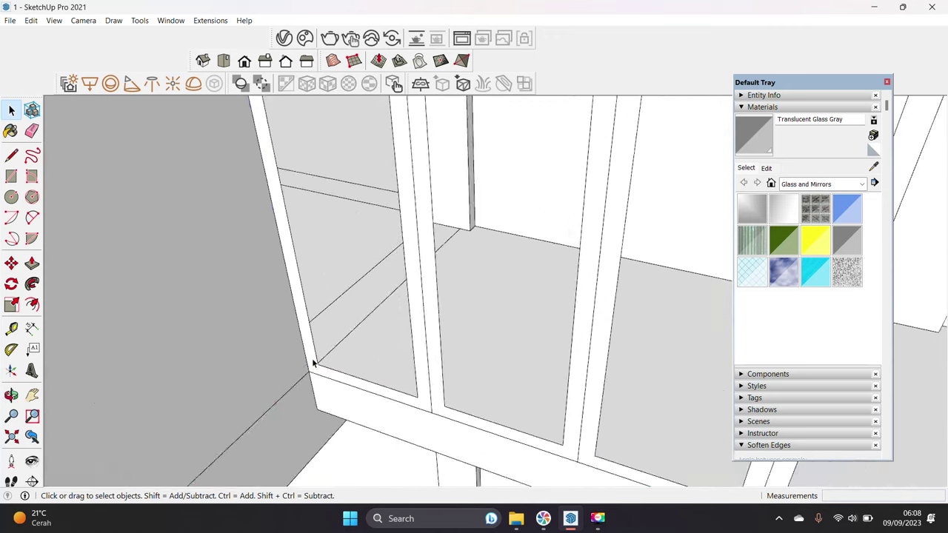
{"action": "scroll", "coordinate": [314, 366], "scroll_direction": "up", "scroll_amount": 3}
{"action": "key", "text": "p"}
{"action": "left_click", "coordinate": [313, 365]}
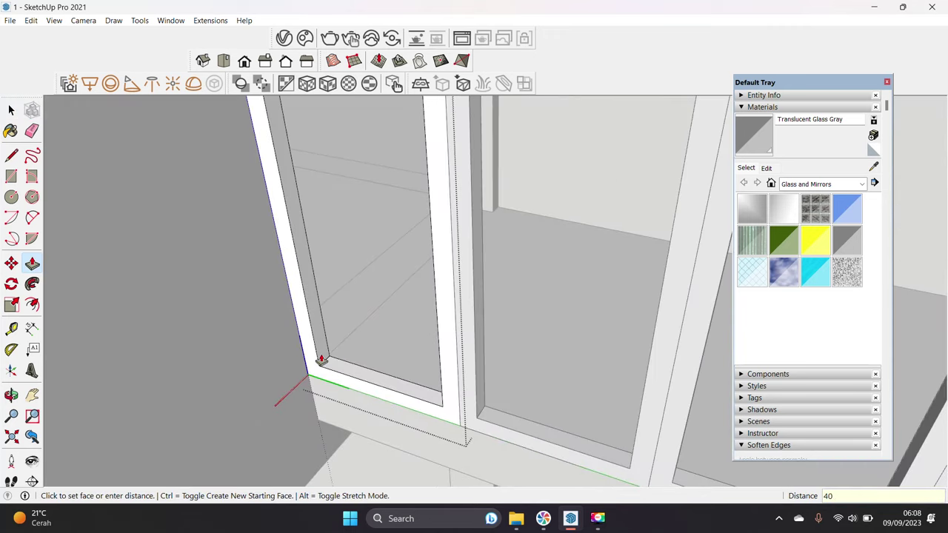
{"action": "left_click", "coordinate": [322, 360]}
{"action": "key", "text": "space"}
{"action": "scroll", "coordinate": [343, 360], "scroll_direction": "down", "scroll_amount": 3}
Step: Inspect the corner frames and apply a context-menu action to one
{"action": "mouse_move", "coordinate": [343, 360]}
{"action": "middle_mouse_down"}
{"action": "mouse_move", "coordinate": [397, 360]}
{"action": "mouse_move", "coordinate": [392, 231]}
{"action": "middle_mouse_up"}
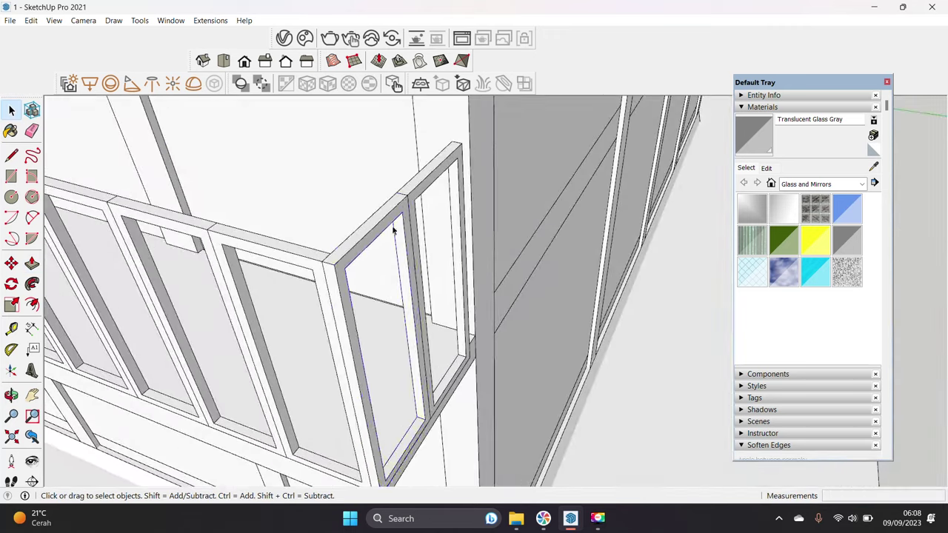
{"action": "scroll", "coordinate": [330, 278], "scroll_direction": "up", "scroll_amount": 2}
{"action": "middle_click_drag", "start_coordinate": [354, 261], "coordinate": [332, 205]}
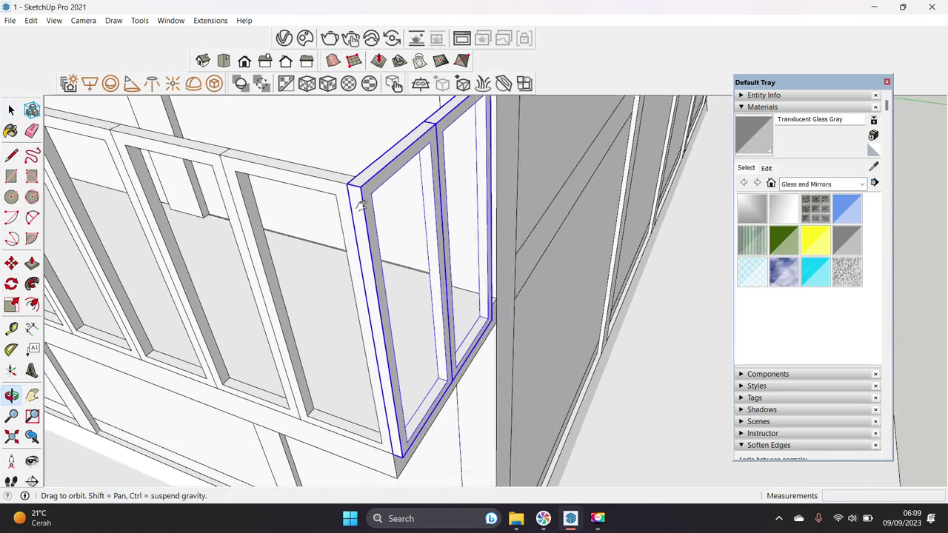
{"action": "key", "text": "space"}
{"action": "right_click", "coordinate": [389, 179]}
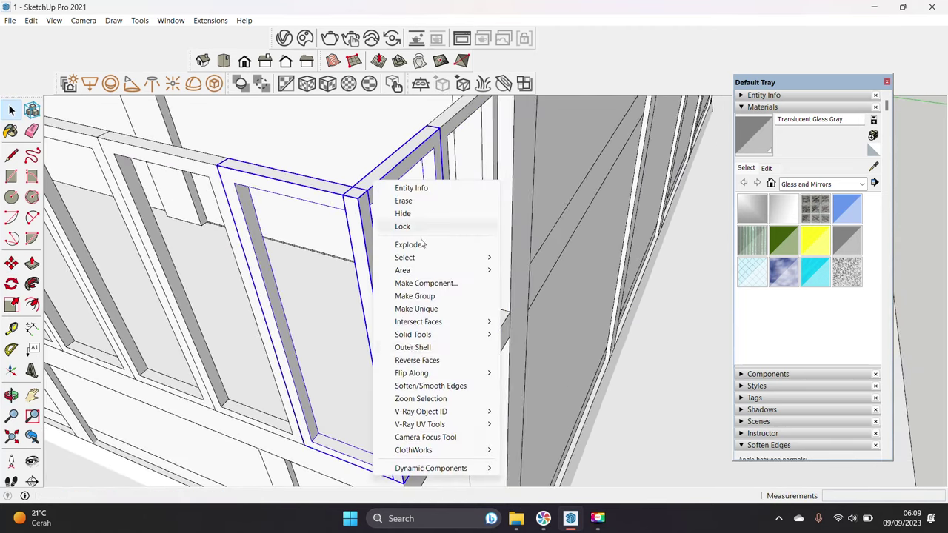
{"action": "left_click", "coordinate": [423, 396]}
{"action": "mouse_move", "coordinate": [372, 269]}
{"action": "middle_mouse_down"}
{"action": "mouse_move", "coordinate": [387, 274]}
{"action": "mouse_move", "coordinate": [433, 241]}
{"action": "middle_mouse_up"}
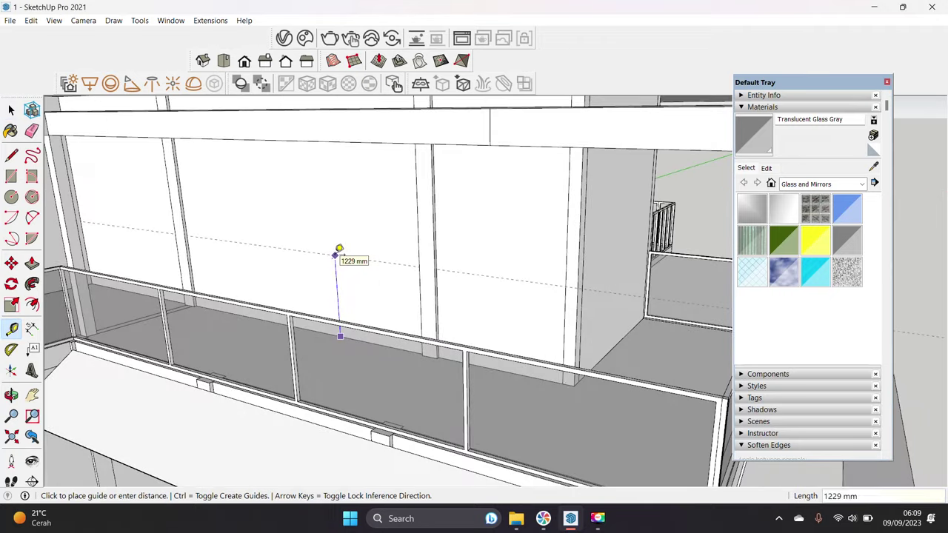
Step: Place guides on the balcony wall and draw a rectangle on it
{"action": "scroll", "coordinate": [193, 258], "scroll_direction": "up", "scroll_amount": 2}
{"action": "left_click", "coordinate": [188, 228]}
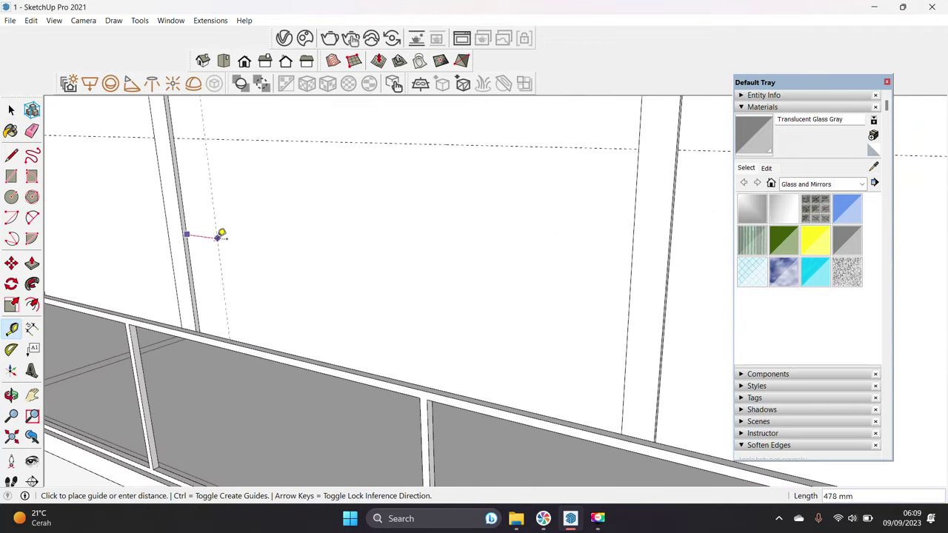
{"action": "scroll", "coordinate": [220, 232], "scroll_direction": "up", "scroll_amount": 2}
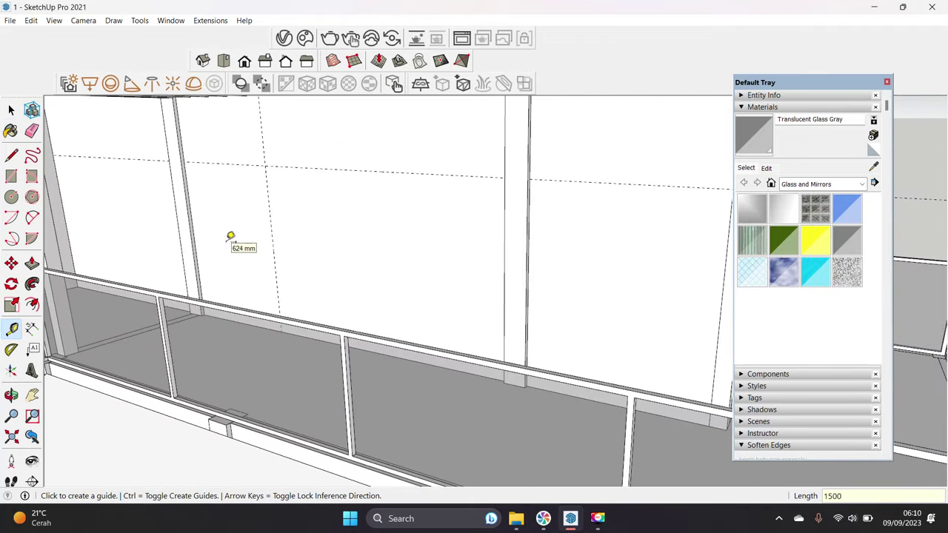
{"action": "scroll", "coordinate": [230, 236], "scroll_direction": "down", "scroll_amount": 2}
{"action": "scroll", "coordinate": [555, 245], "scroll_direction": "up", "scroll_amount": 3}
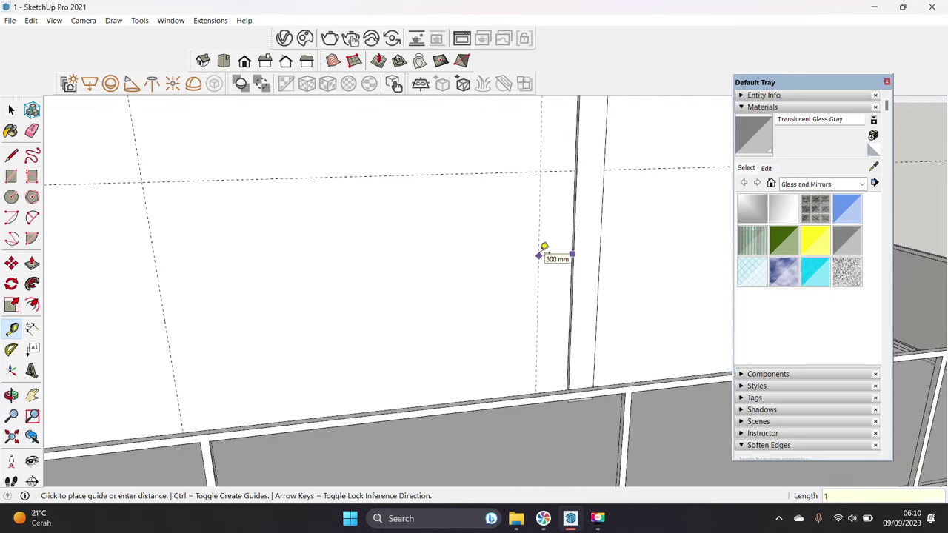
{"action": "key", "text": "space"}
{"action": "scroll", "coordinate": [481, 266], "scroll_direction": "down", "scroll_amount": 3}
{"action": "mouse_move", "coordinate": [415, 282]}
{"action": "middle_mouse_down"}
{"action": "mouse_move", "coordinate": [256, 285]}
{"action": "mouse_move", "coordinate": [228, 343]}
{"action": "middle_mouse_up"}
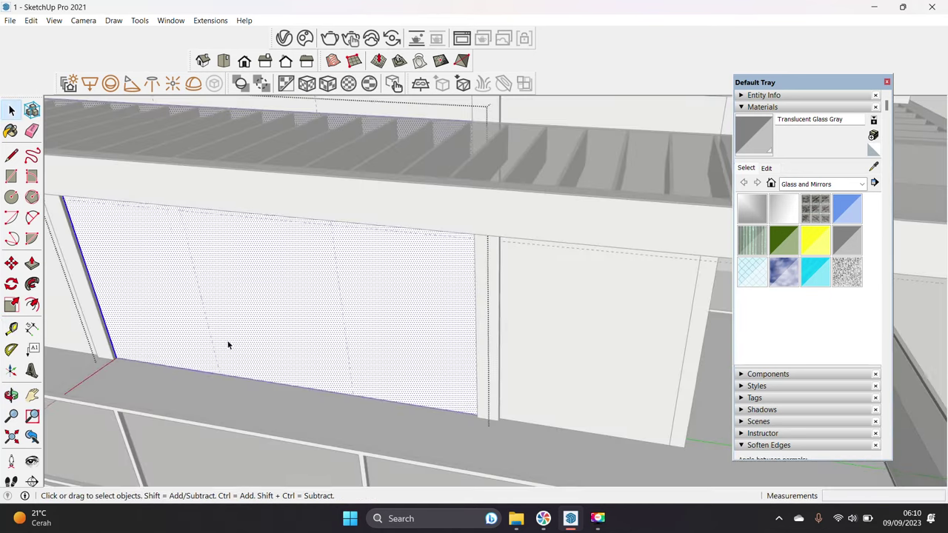
{"action": "scroll", "coordinate": [253, 312], "scroll_direction": "up", "scroll_amount": 2}
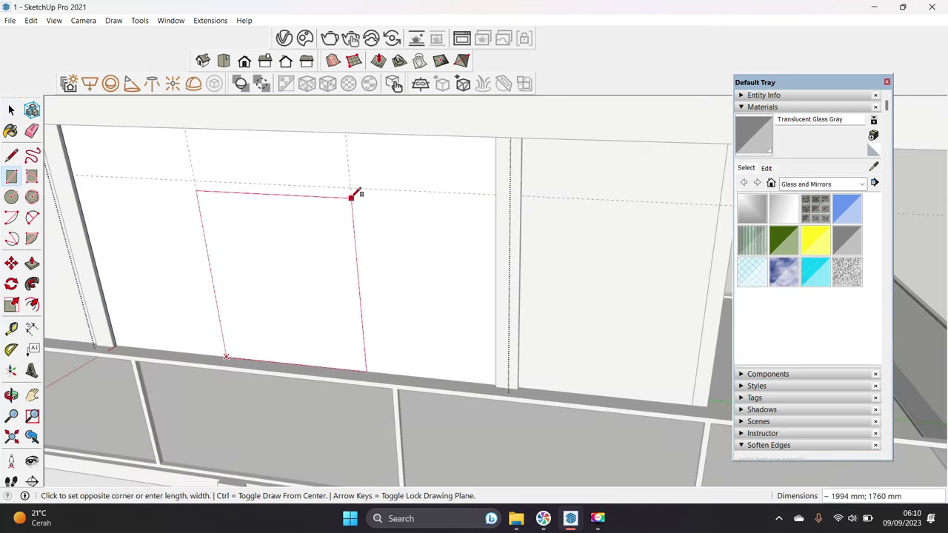
{"action": "left_click", "coordinate": [354, 194]}
Step: Push the rectangle through the wall to cut a doorway opening
{"action": "key", "text": "space"}
{"action": "key", "text": "p"}
{"action": "left_click_drag", "start_coordinate": [311, 297], "coordinate": [321, 266]}
{"action": "key", "text": "space"}
{"action": "mouse_move", "coordinate": [322, 266]}
{"action": "middle_mouse_down"}
{"action": "mouse_move", "coordinate": [396, 222]}
{"action": "mouse_move", "coordinate": [387, 189]}
{"action": "middle_mouse_up"}
{"action": "key", "text": "e"}
{"action": "scroll", "coordinate": [235, 169], "scroll_direction": "down", "scroll_amount": 5}
{"action": "key", "text": "space"}
{"action": "scroll", "coordinate": [245, 271], "scroll_direction": "up", "scroll_amount": 5}
{"action": "mouse_move", "coordinate": [245, 271]}
{"action": "middle_mouse_down"}
{"action": "mouse_move", "coordinate": [245, 260]}
{"action": "mouse_move", "coordinate": [480, 286]}
{"action": "mouse_move", "coordinate": [508, 249]}
{"action": "middle_mouse_up"}
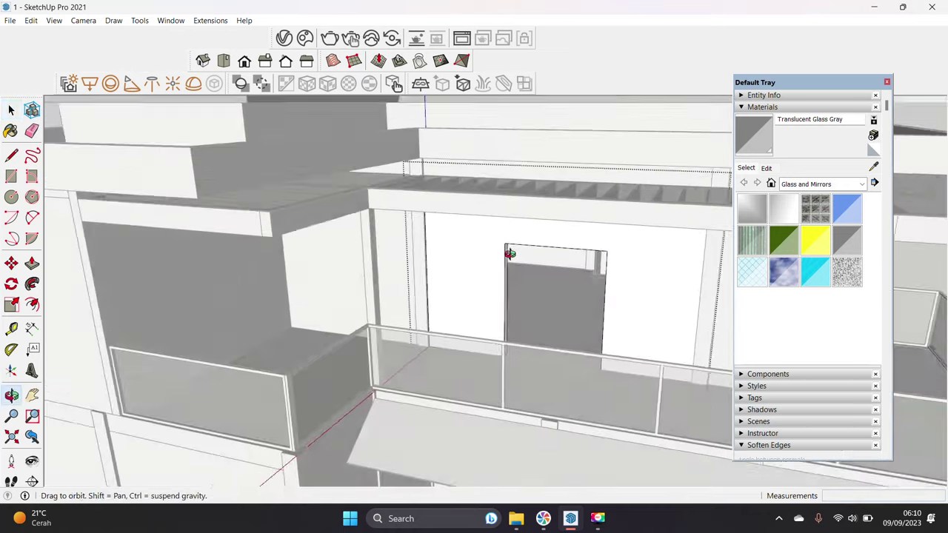
Step: Open the wall group and paste the copied opening at its edge
{"action": "double_click", "coordinate": [514, 255]}
{"action": "mouse_move", "coordinate": [587, 300]}
{"action": "middle_mouse_down"}
{"action": "mouse_move", "coordinate": [370, 294]}
{"action": "mouse_move", "coordinate": [402, 299]}
{"action": "middle_mouse_up"}
{"action": "key", "text": "ctrl+v"}
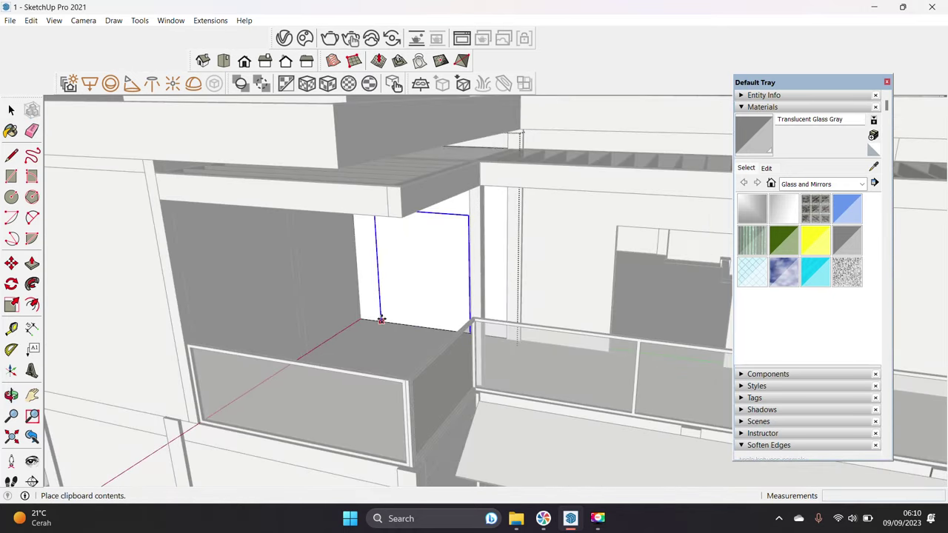
{"action": "left_click", "coordinate": [381, 320]}
{"action": "key", "text": "p"}
{"action": "key", "text": "space"}
{"action": "scroll", "coordinate": [423, 296], "scroll_direction": "down", "scroll_amount": 3}
{"action": "scroll", "coordinate": [423, 296], "scroll_direction": "down", "scroll_amount": 5}
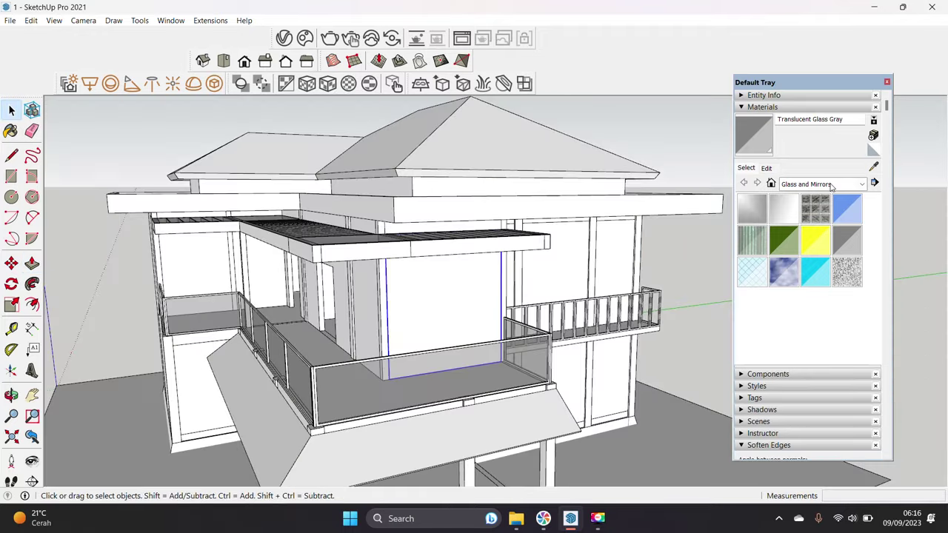
Step: Paint the wall with Brick Rough Dark, then explode the wall group
{"action": "left_click", "coordinate": [831, 186]}
{"action": "left_click", "coordinate": [810, 238]}
{"action": "left_click", "coordinate": [783, 239]}
{"action": "left_click", "coordinate": [445, 314]}
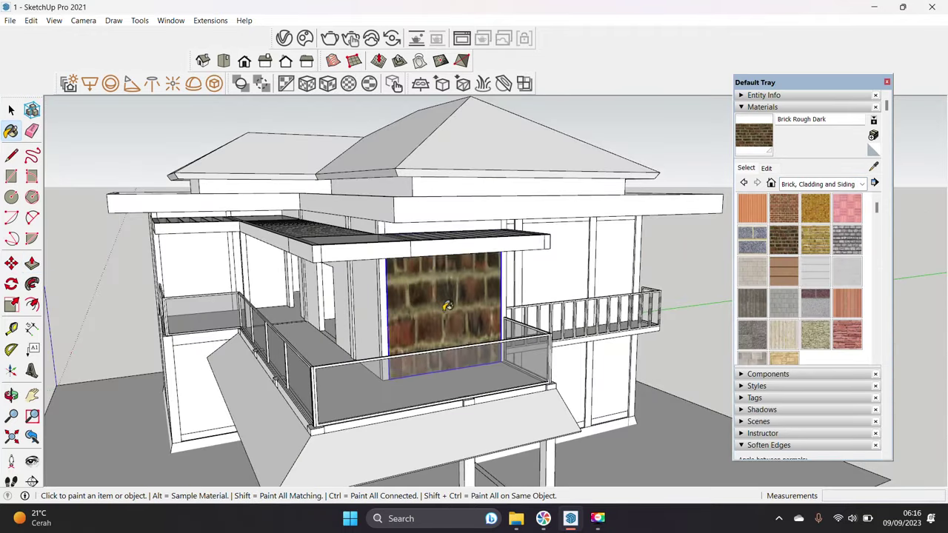
{"action": "scroll", "coordinate": [444, 311], "scroll_direction": "up", "scroll_amount": 2}
{"action": "right_click", "coordinate": [454, 313]}
{"action": "left_click", "coordinate": [478, 138]}
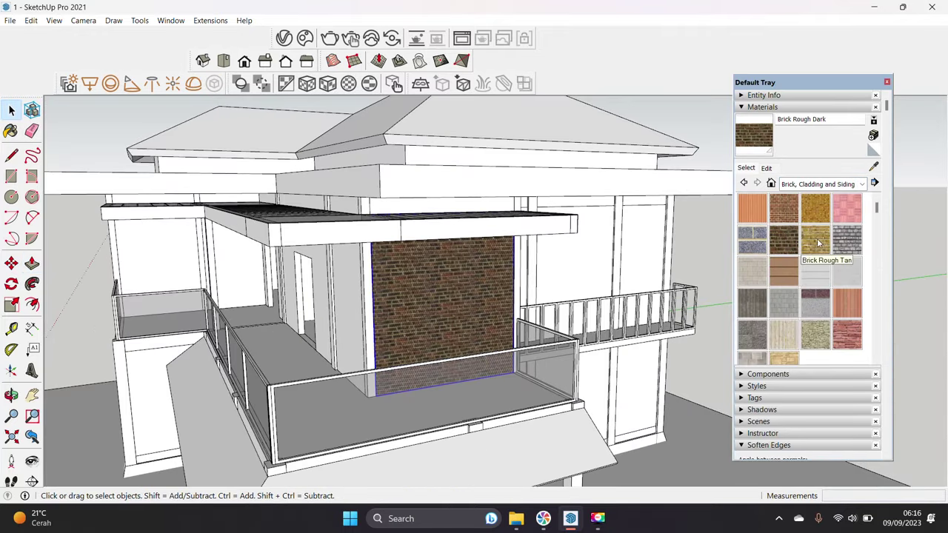
Step: Repaint the wall Brick Colored Blue and make it a group
{"action": "left_click", "coordinate": [746, 248]}
{"action": "left_click", "coordinate": [488, 304]}
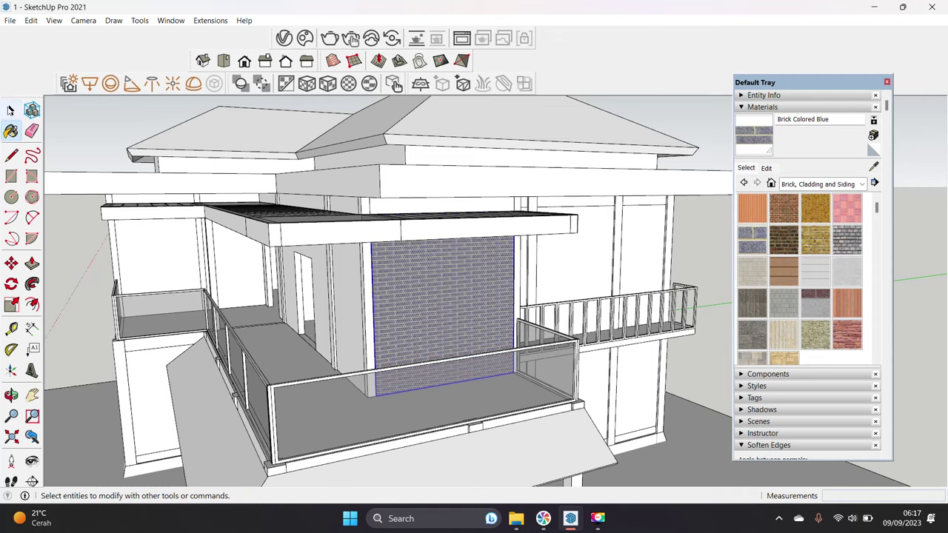
{"action": "right_click", "coordinate": [429, 292]}
{"action": "left_click", "coordinate": [473, 186]}
{"action": "middle_click_drag", "start_coordinate": [474, 193], "coordinate": [492, 264]}
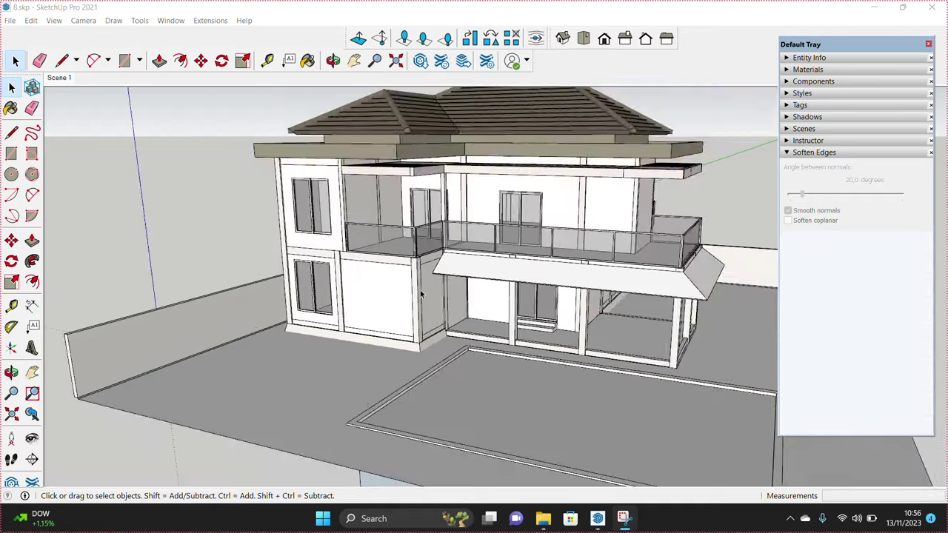
Step: Place Tape Measure guide lines on the ground-floor wall to mark out the opening
{"action": "scroll", "coordinate": [286, 332], "scroll_direction": "up", "scroll_amount": 3}
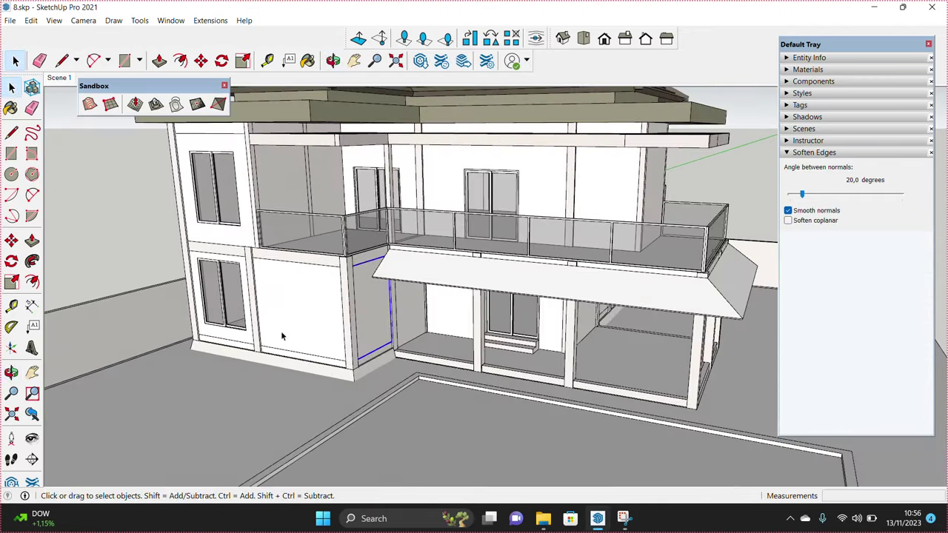
{"action": "scroll", "coordinate": [288, 334], "scroll_direction": "up", "scroll_amount": 2}
{"action": "scroll", "coordinate": [294, 354], "scroll_direction": "up", "scroll_amount": 2}
{"action": "middle_click_drag", "start_coordinate": [294, 353], "coordinate": [314, 385]}
{"action": "scroll", "coordinate": [314, 385], "scroll_direction": "up", "scroll_amount": 2}
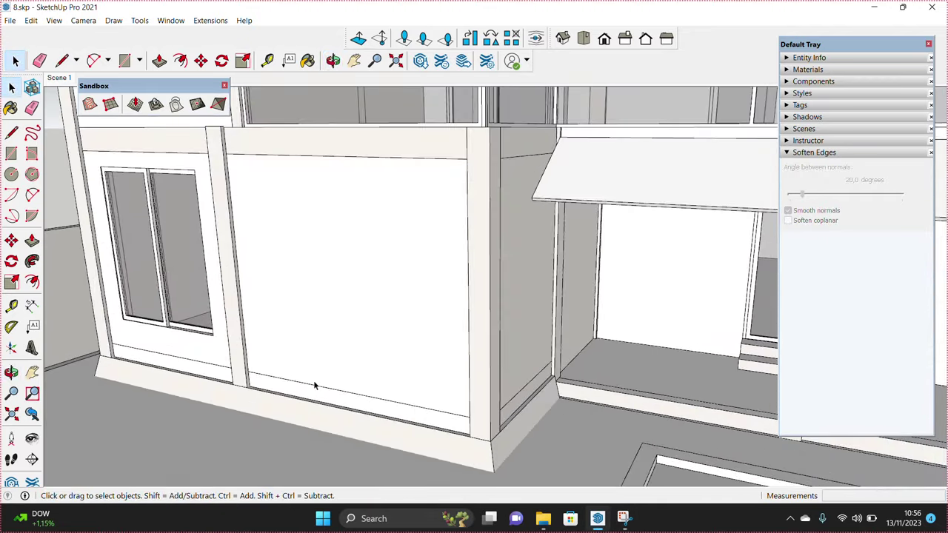
{"action": "key", "text": "t"}
{"action": "scroll", "coordinate": [276, 375], "scroll_direction": "up", "scroll_amount": 2}
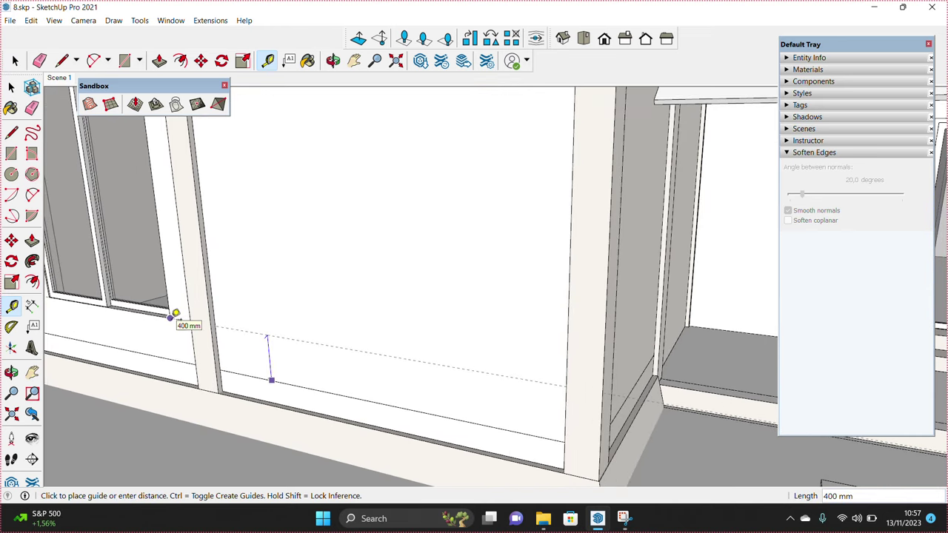
{"action": "scroll", "coordinate": [175, 312], "scroll_direction": "down", "scroll_amount": 2}
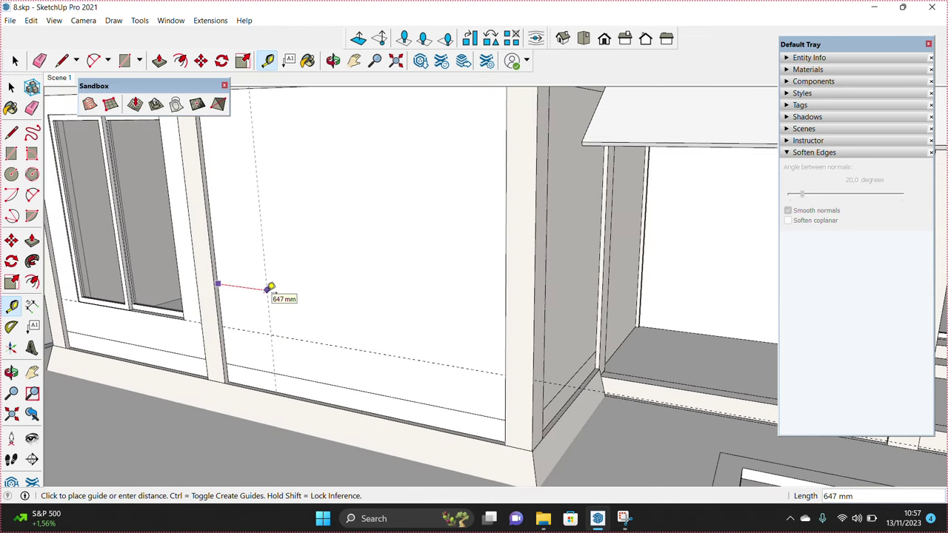
{"action": "middle_click_drag", "start_coordinate": [271, 287], "coordinate": [709, 296]}
{"action": "scroll", "coordinate": [699, 296], "scroll_direction": "up", "scroll_amount": 2}
{"action": "scroll", "coordinate": [700, 298], "scroll_direction": "up", "scroll_amount": 2}
{"action": "left_click", "coordinate": [700, 298]}
{"action": "scroll", "coordinate": [670, 314], "scroll_direction": "down", "scroll_amount": 2}
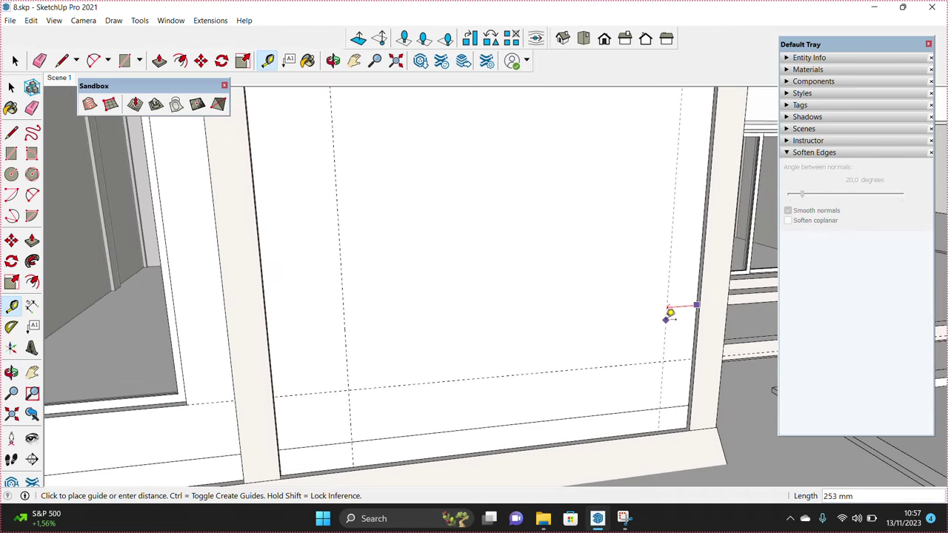
{"action": "scroll", "coordinate": [670, 313], "scroll_direction": "down", "scroll_amount": 2}
{"action": "mouse_move", "coordinate": [518, 292]}
{"action": "middle_mouse_down"}
{"action": "mouse_move", "coordinate": [491, 235]}
{"action": "mouse_move", "coordinate": [533, 247]}
{"action": "middle_mouse_up"}
{"action": "scroll", "coordinate": [583, 153], "scroll_direction": "up", "scroll_amount": 3}
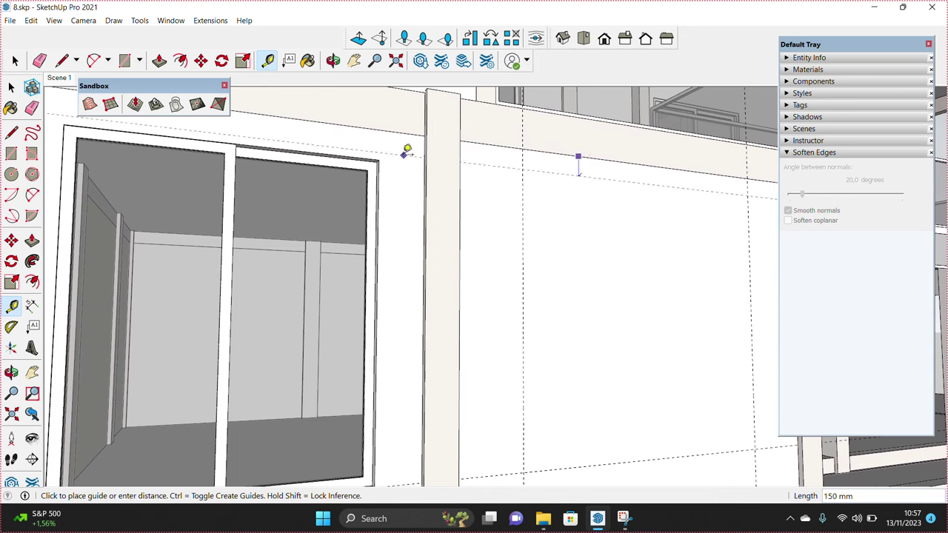
Step: Draw a rectangle between the guide crossings and push it 150 mm into the wall
{"action": "key", "text": "space"}
{"action": "scroll", "coordinate": [413, 205], "scroll_direction": "down", "scroll_amount": 2}
{"action": "scroll", "coordinate": [446, 349], "scroll_direction": "up", "scroll_amount": 2}
{"action": "left_click", "coordinate": [427, 385]}
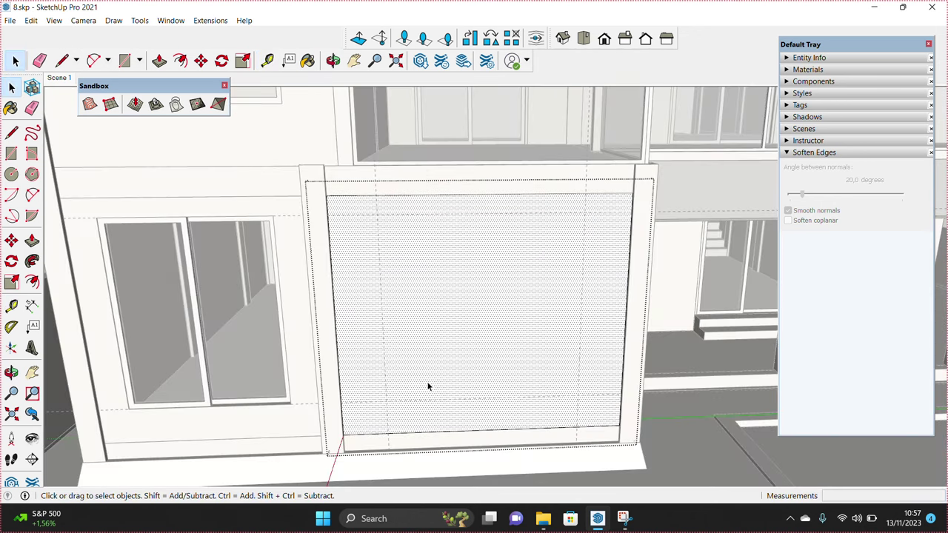
{"action": "left_click", "coordinate": [587, 212]}
{"action": "key", "text": "space"}
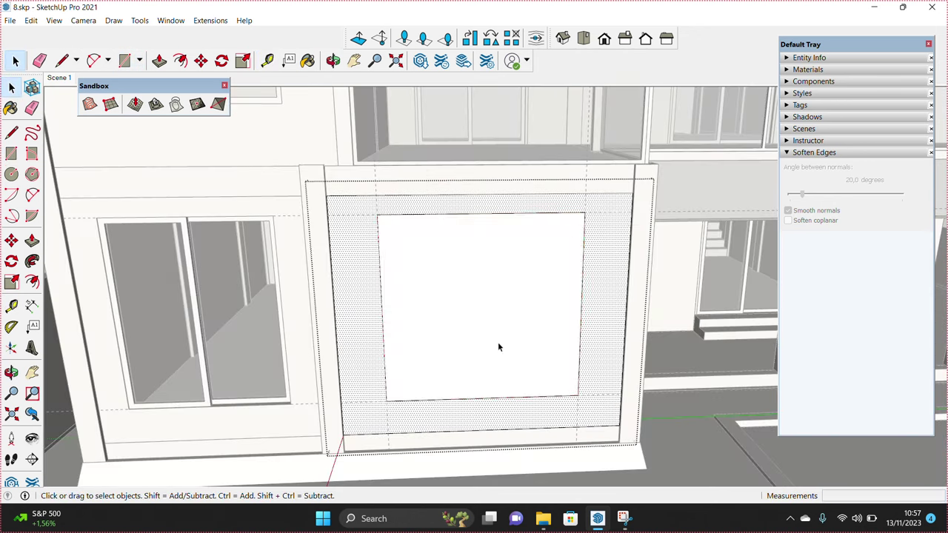
{"action": "left_click", "coordinate": [497, 356]}
{"action": "key", "text": "p"}
{"action": "left_click", "coordinate": [484, 330]}
{"action": "left_click", "coordinate": [479, 327]}
{"action": "key", "text": "space"}
{"action": "scroll", "coordinate": [592, 393], "scroll_direction": "up", "scroll_amount": 1}
{"action": "key", "text": "e"}
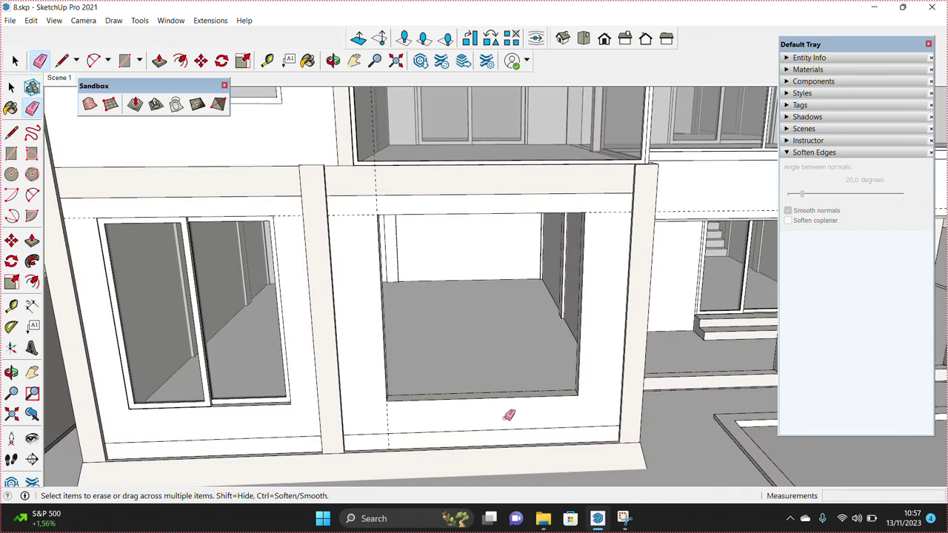
Step: Draw a rectangle across the opening and offset it inward for a 40 mm border
{"action": "middle_click_drag", "start_coordinate": [380, 209], "coordinate": [386, 410]}
{"action": "scroll", "coordinate": [387, 410], "scroll_direction": "up", "scroll_amount": 1}
{"action": "key", "text": "r"}
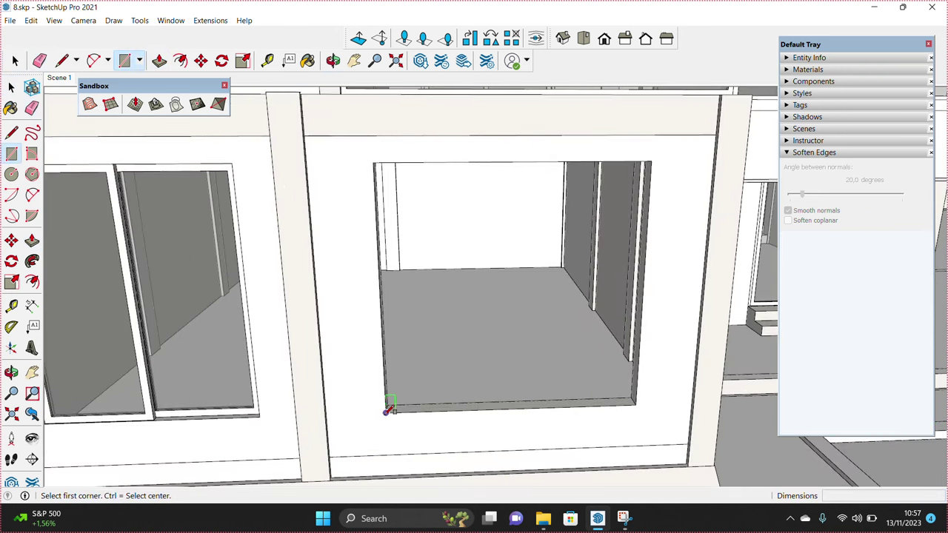
{"action": "left_click", "coordinate": [652, 159]}
{"action": "key", "text": "space"}
{"action": "left_click", "coordinate": [424, 376]}
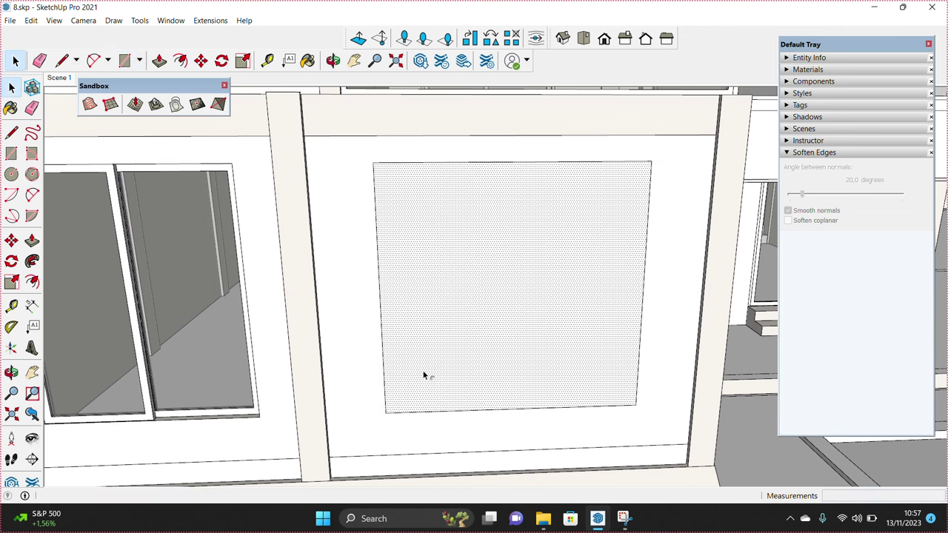
{"action": "type", "text": "8"}
{"action": "key", "text": "Return"}
{"action": "key", "text": "space"}
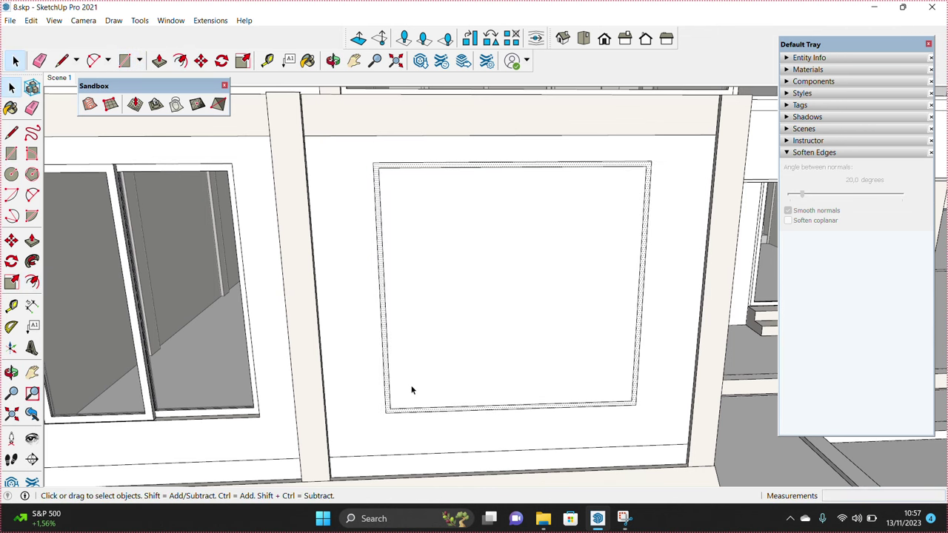
Step: Copy the inner border edge across to form the centre divider and erase stray edges
{"action": "left_click", "coordinate": [393, 393]}
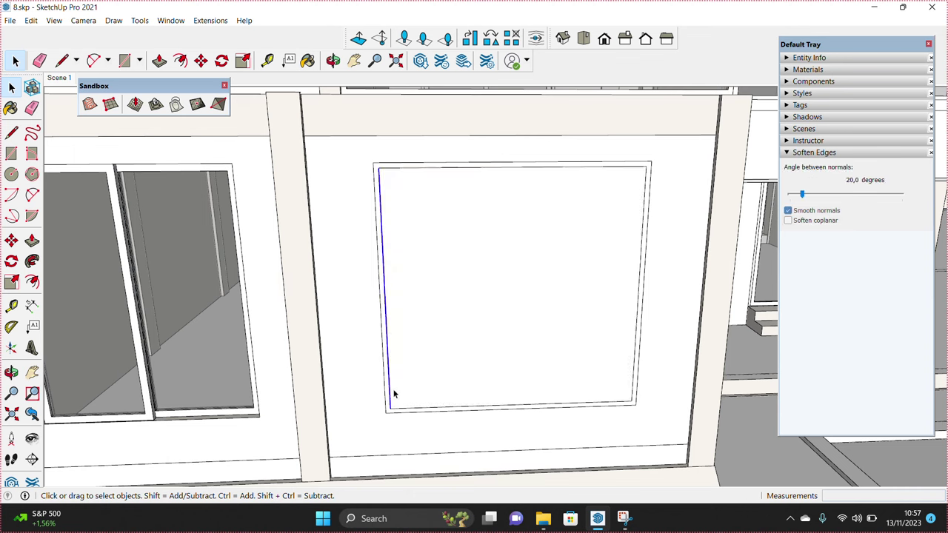
{"action": "scroll", "coordinate": [386, 411], "scroll_direction": "up", "scroll_amount": 2}
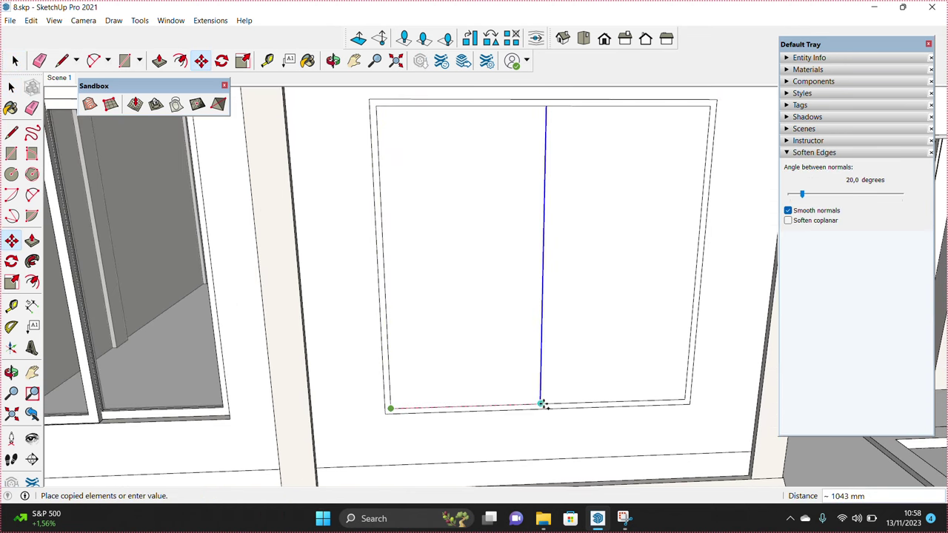
{"action": "scroll", "coordinate": [544, 402], "scroll_direction": "up", "scroll_amount": 2}
{"action": "left_click", "coordinate": [559, 375]}
{"action": "key", "text": "ctrl"}
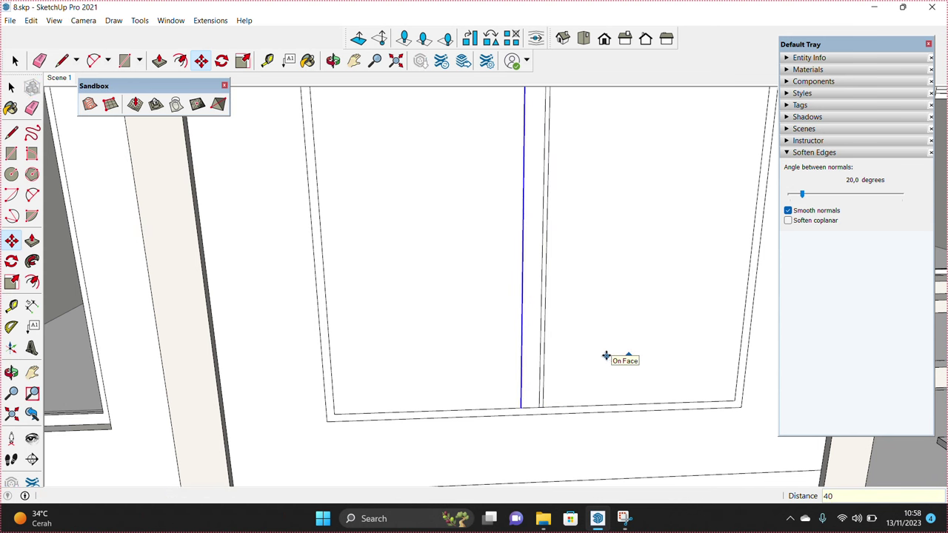
{"action": "key", "text": "Return"}
{"action": "key", "text": "space"}
{"action": "scroll", "coordinate": [585, 370], "scroll_direction": "up", "scroll_amount": 2}
{"action": "key", "text": "e"}
{"action": "scroll", "coordinate": [533, 408], "scroll_direction": "up", "scroll_amount": 2}
{"action": "scroll", "coordinate": [535, 411], "scroll_direction": "down", "scroll_amount": 3}
{"action": "scroll", "coordinate": [543, 239], "scroll_direction": "up", "scroll_amount": 3}
{"action": "key", "text": "space"}
{"action": "scroll", "coordinate": [499, 364], "scroll_direction": "down", "scroll_amount": 10}
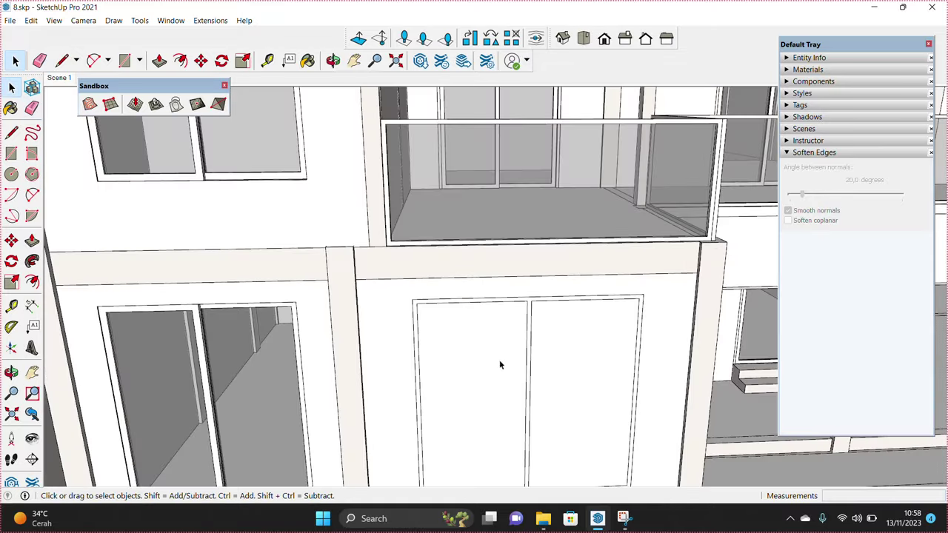
Step: Push the window frame 130 mm into the wall and make it a group
{"action": "middle_click_drag", "start_coordinate": [569, 398], "coordinate": [539, 441]}
{"action": "scroll", "coordinate": [539, 440], "scroll_direction": "up", "scroll_amount": 5}
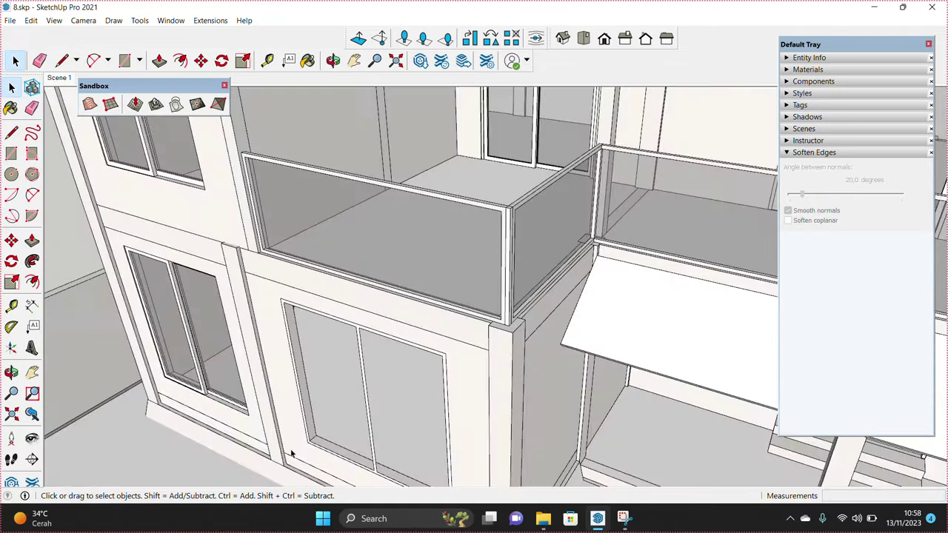
{"action": "scroll", "coordinate": [324, 445], "scroll_direction": "up", "scroll_amount": 5}
{"action": "left_click_drag", "start_coordinate": [317, 437], "coordinate": [327, 426]}
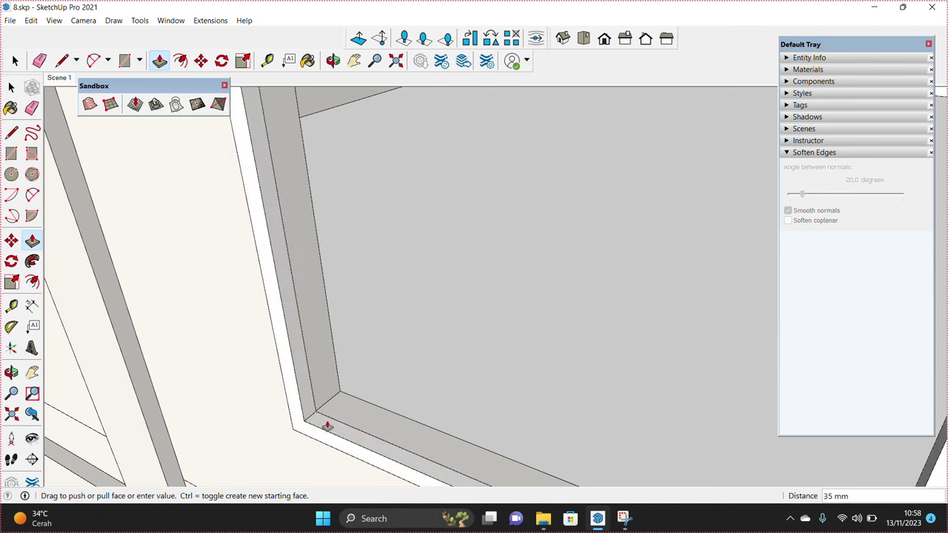
{"action": "key", "text": "Return"}
{"action": "triple_click", "coordinate": [328, 425]}
{"action": "right_click", "coordinate": [328, 425]}
{"action": "left_click", "coordinate": [368, 343]}
Step: Move the window frame group 1 mm into position
{"action": "scroll", "coordinate": [299, 440], "scroll_direction": "up", "scroll_amount": 2}
{"action": "left_click", "coordinate": [294, 428]}
{"action": "type", "text": "1"}
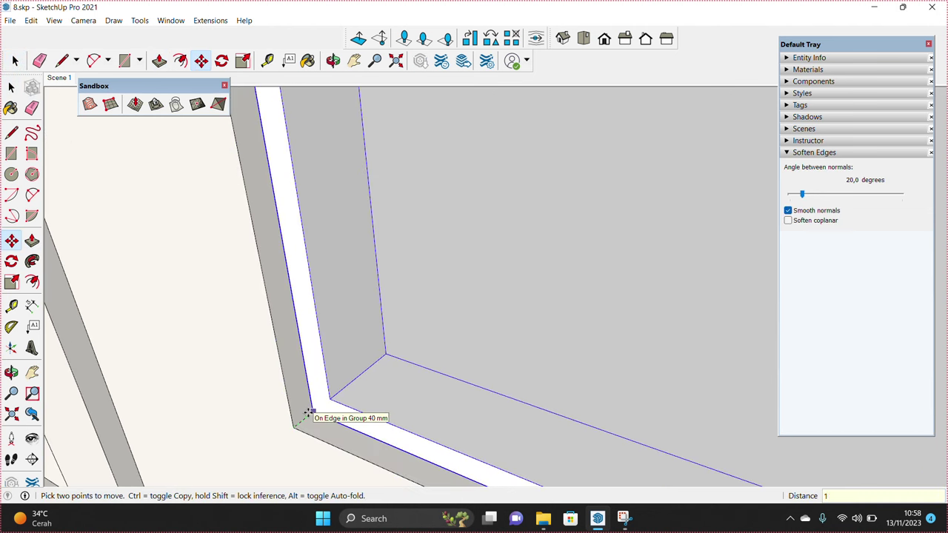
{"action": "key", "text": "Return"}
{"action": "key", "text": "space"}
{"action": "scroll", "coordinate": [333, 397], "scroll_direction": "down", "scroll_amount": 5}
{"action": "middle_click_drag", "start_coordinate": [338, 392], "coordinate": [556, 349]}
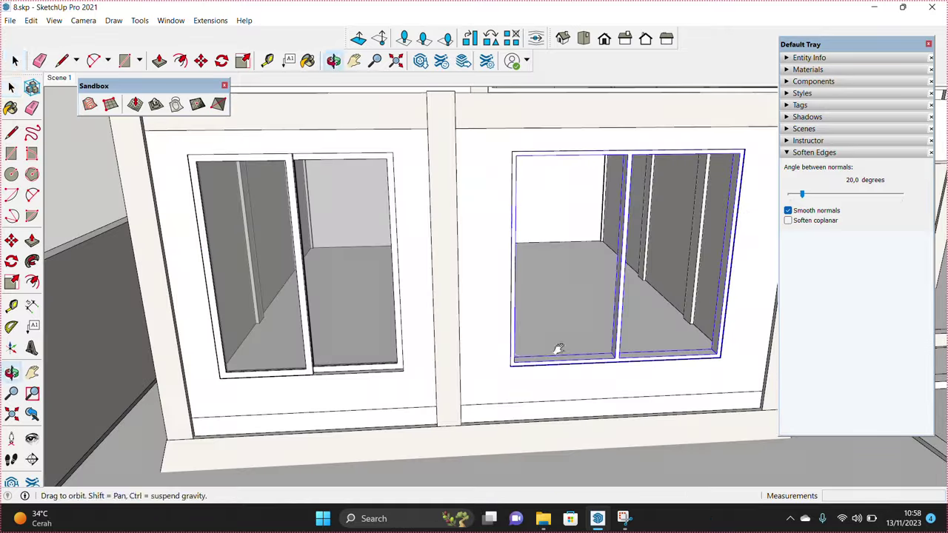
Step: Draw a rectangle over the left panel and offset a thin inset border
{"action": "scroll", "coordinate": [536, 385], "scroll_direction": "up", "scroll_amount": 1}
{"action": "scroll", "coordinate": [535, 384], "scroll_direction": "up", "scroll_amount": 2}
{"action": "key", "text": "r"}
{"action": "scroll", "coordinate": [482, 394], "scroll_direction": "down", "scroll_amount": 2}
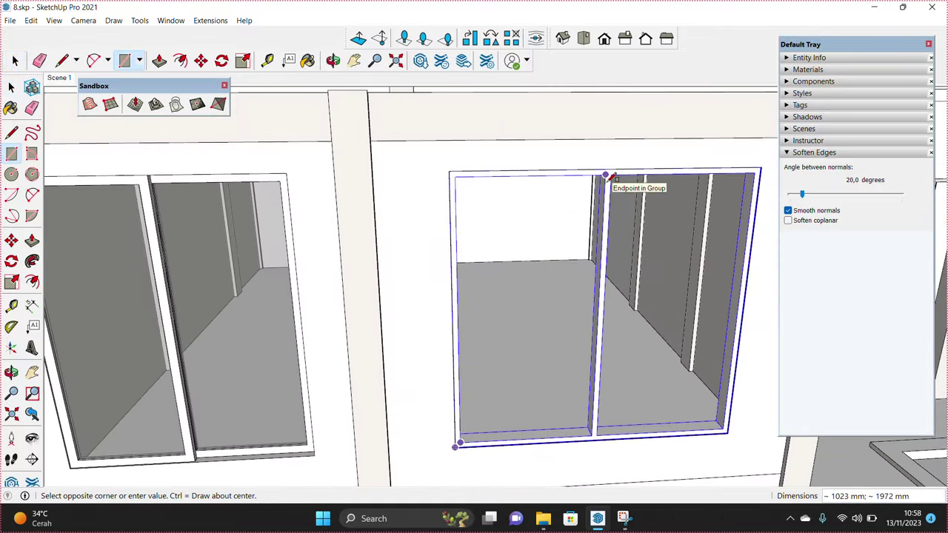
{"action": "left_click", "coordinate": [607, 174]}
{"action": "key", "text": "space"}
{"action": "left_click", "coordinate": [545, 307]}
{"action": "scroll", "coordinate": [519, 356], "scroll_direction": "up", "scroll_amount": 3}
{"action": "scroll", "coordinate": [467, 408], "scroll_direction": "up", "scroll_amount": 2}
{"action": "key", "text": "f"}
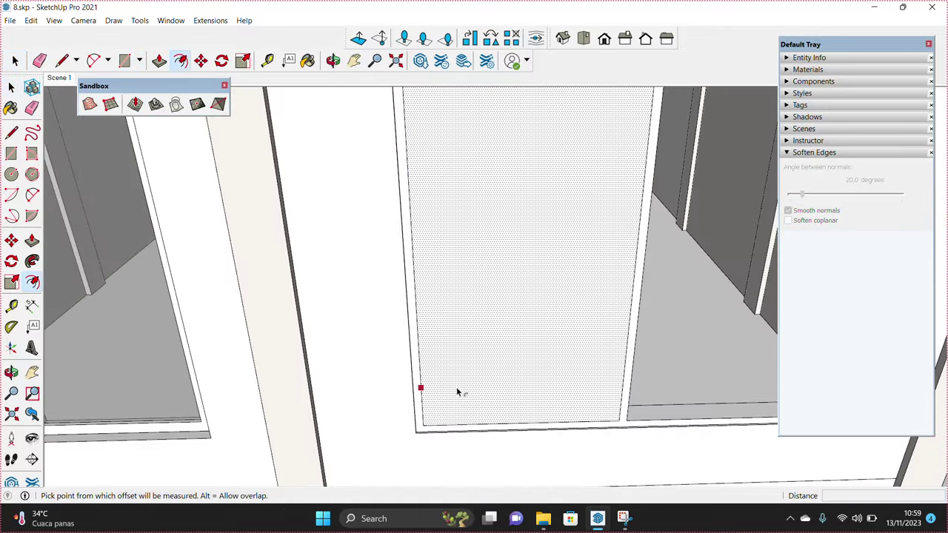
{"action": "scroll", "coordinate": [422, 424], "scroll_direction": "up", "scroll_amount": 1}
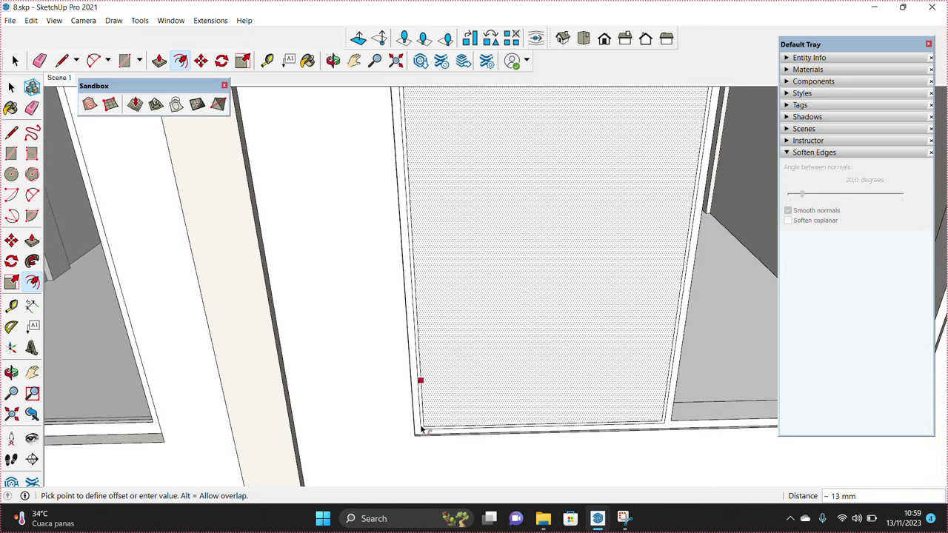
{"action": "double_click", "coordinate": [482, 376]}
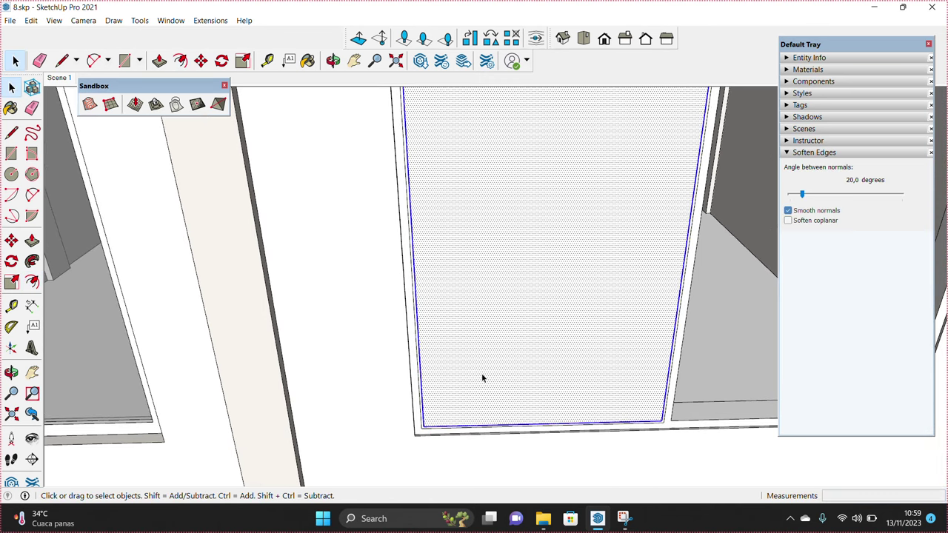
Step: Pull the left panel face out 40 mm
{"action": "scroll", "coordinate": [483, 377], "scroll_direction": "down", "scroll_amount": 2}
{"action": "middle_click_drag", "start_coordinate": [487, 380], "coordinate": [377, 397]}
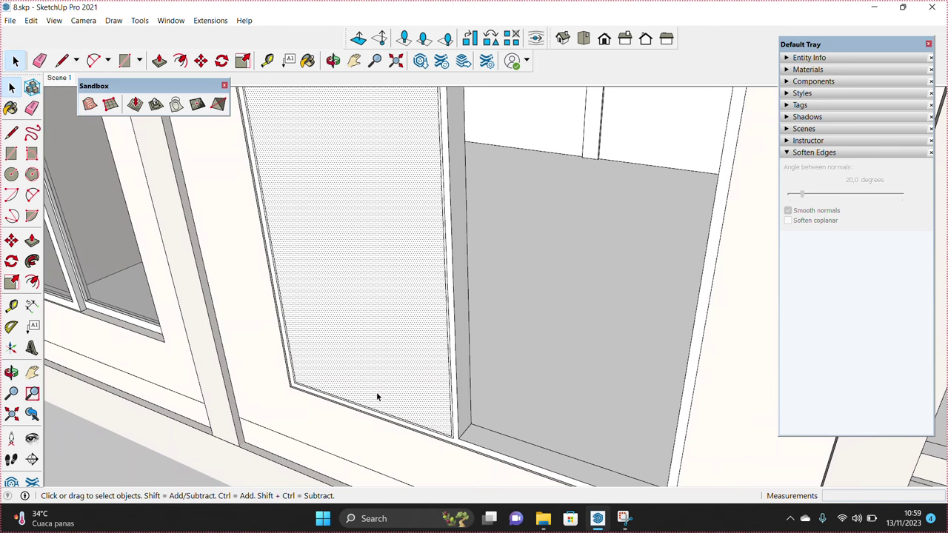
{"action": "left_click", "coordinate": [376, 398]}
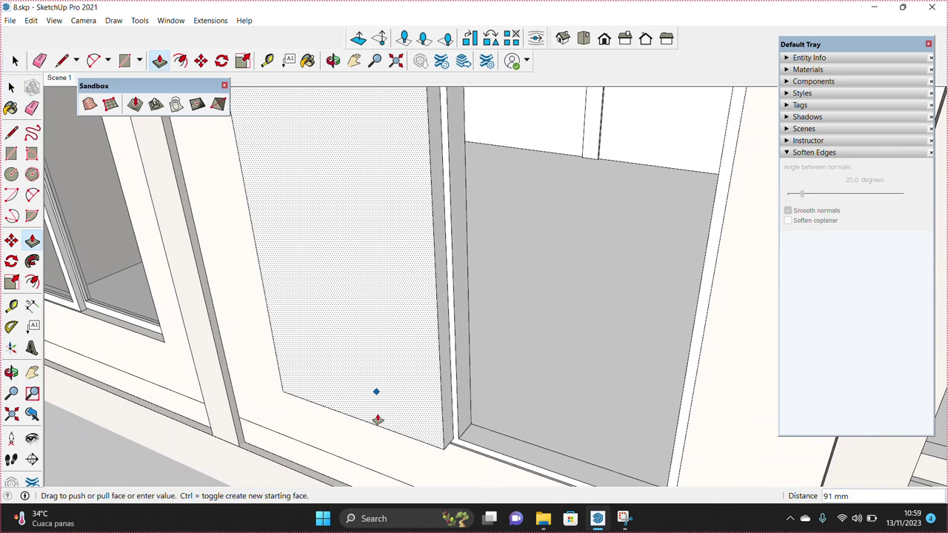
{"action": "left_click", "coordinate": [380, 420]}
{"action": "key", "text": "space"}
Step: Offset the panel face 70 mm inward and push the centre through to open the sash
{"action": "mouse_move", "coordinate": [400, 397]}
{"action": "middle_mouse_down"}
{"action": "mouse_move", "coordinate": [385, 366]}
{"action": "mouse_move", "coordinate": [413, 374]}
{"action": "mouse_move", "coordinate": [406, 383]}
{"action": "middle_mouse_up"}
{"action": "key", "text": "f"}
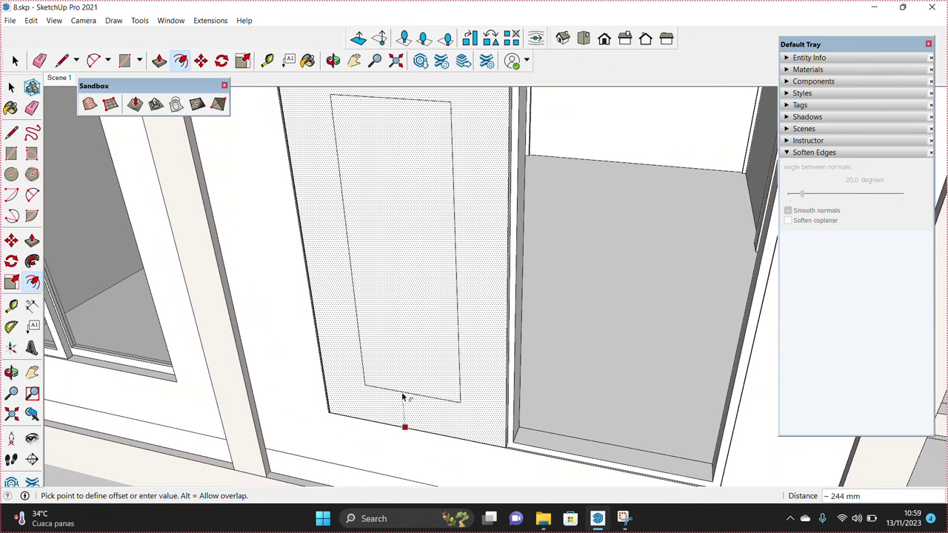
{"action": "key", "text": "Return"}
{"action": "key", "text": "space"}
{"action": "key", "text": "p"}
{"action": "left_click", "coordinate": [417, 392]}
{"action": "left_click", "coordinate": [402, 375]}
{"action": "triple_click", "coordinate": [465, 438]}
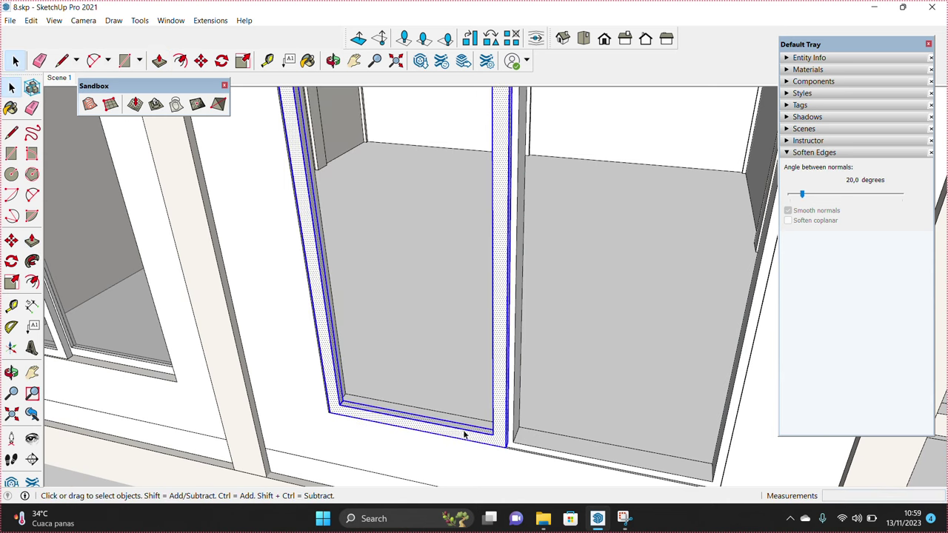
Step: Group the window frame and copy the sash 40 mm along the sill
{"action": "right_click", "coordinate": [465, 437]}
{"action": "left_click", "coordinate": [505, 346]}
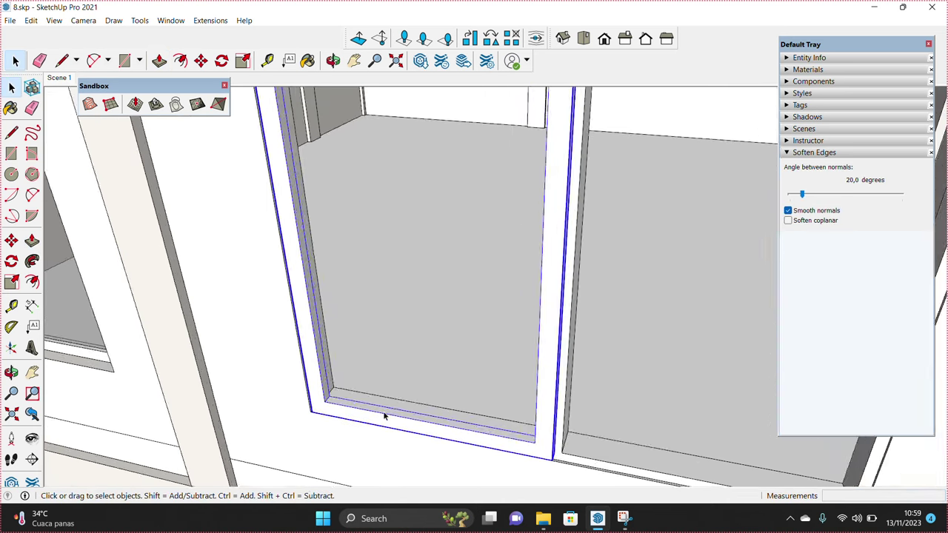
{"action": "mouse_move", "coordinate": [387, 360]}
{"action": "middle_mouse_down"}
{"action": "mouse_move", "coordinate": [199, 303]}
{"action": "mouse_move", "coordinate": [312, 272]}
{"action": "middle_mouse_up"}
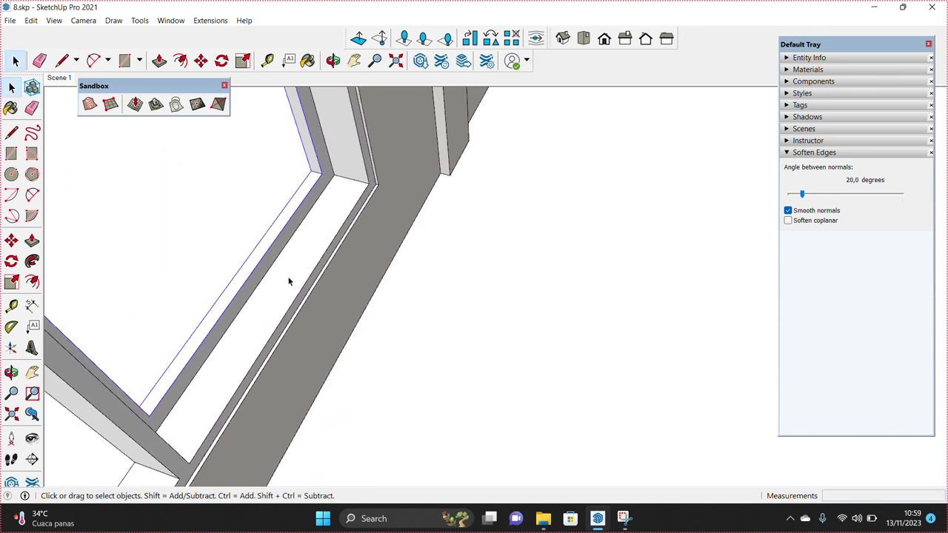
{"action": "middle_click_drag", "start_coordinate": [328, 193], "coordinate": [338, 173]}
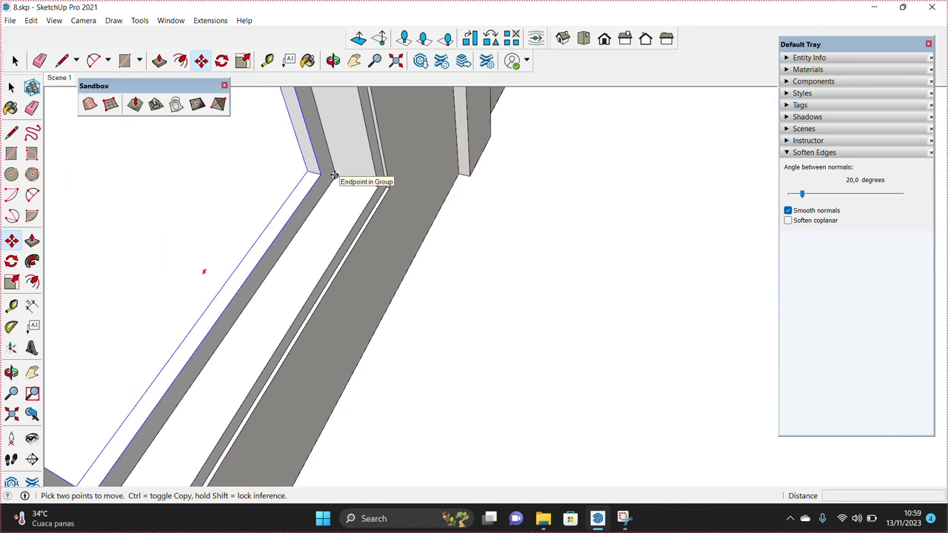
{"action": "left_click", "coordinate": [334, 176]}
{"action": "key", "text": "ctrl"}
{"action": "mouse_move", "coordinate": [303, 228]}
{"action": "middle_mouse_down"}
{"action": "mouse_move", "coordinate": [353, 226]}
{"action": "mouse_move", "coordinate": [289, 333]}
{"action": "mouse_move", "coordinate": [571, 328]}
{"action": "middle_mouse_up"}
{"action": "mouse_move", "coordinate": [610, 375]}
{"action": "middle_mouse_down"}
{"action": "mouse_move", "coordinate": [423, 264]}
{"action": "mouse_move", "coordinate": [528, 376]}
{"action": "mouse_move", "coordinate": [512, 337]}
{"action": "middle_mouse_up"}
{"action": "key", "text": "m"}
{"action": "left_click", "coordinate": [513, 336]}
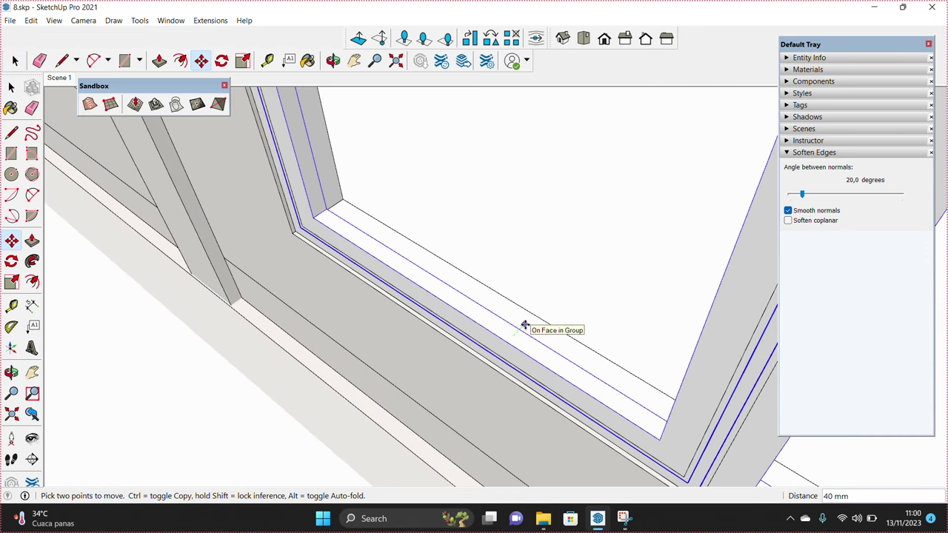
Step: Solid-trim the sash copy into the outer frame and hide the spare group
{"action": "mouse_move", "coordinate": [526, 329]}
{"action": "middle_mouse_down"}
{"action": "mouse_move", "coordinate": [413, 296]}
{"action": "mouse_move", "coordinate": [563, 262]}
{"action": "mouse_move", "coordinate": [421, 359]}
{"action": "middle_mouse_up"}
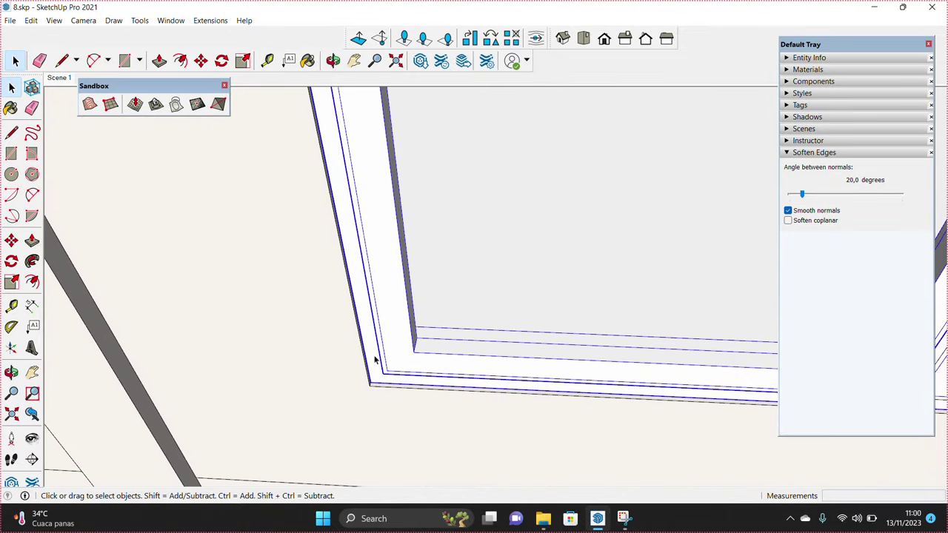
{"action": "right_click", "coordinate": [396, 338]}
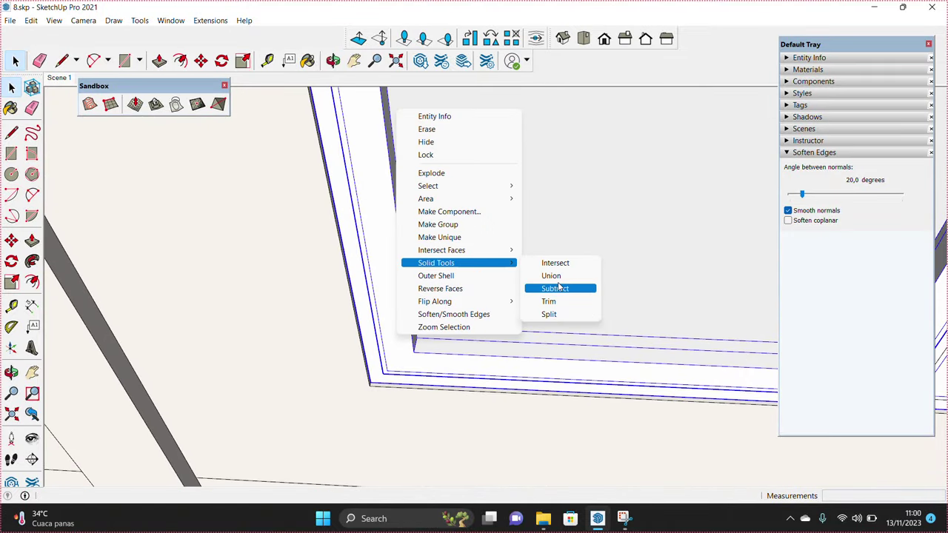
{"action": "mouse_move", "coordinate": [436, 263]}
{"action": "left_click", "coordinate": [552, 304]}
{"action": "middle_click_drag", "start_coordinate": [552, 306], "coordinate": [436, 348]}
{"action": "left_click", "coordinate": [465, 160]}
Step: Hide another leftover window frame group
{"action": "mouse_move", "coordinate": [462, 233]}
{"action": "middle_mouse_down"}
{"action": "mouse_move", "coordinate": [393, 364]}
{"action": "mouse_move", "coordinate": [267, 364]}
{"action": "mouse_move", "coordinate": [396, 357]}
{"action": "mouse_move", "coordinate": [521, 373]}
{"action": "mouse_move", "coordinate": [616, 345]}
{"action": "mouse_move", "coordinate": [507, 343]}
{"action": "middle_mouse_up"}
{"action": "left_click", "coordinate": [615, 345]}
{"action": "right_click", "coordinate": [524, 316]}
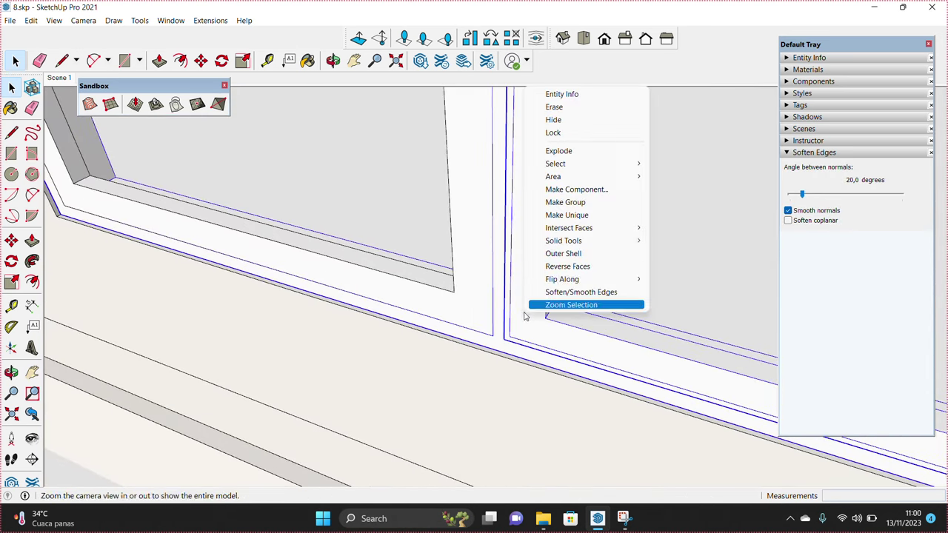
{"action": "left_click", "coordinate": [657, 264]}
{"action": "mouse_move", "coordinate": [658, 284]}
{"action": "middle_mouse_down"}
{"action": "mouse_move", "coordinate": [508, 317]}
{"action": "mouse_move", "coordinate": [430, 296]}
{"action": "mouse_move", "coordinate": [511, 377]}
{"action": "mouse_move", "coordinate": [371, 364]}
{"action": "middle_mouse_up"}
{"action": "right_click", "coordinate": [514, 318]}
{"action": "left_click", "coordinate": [542, 131]}
{"action": "scroll", "coordinate": [511, 378], "scroll_direction": "up", "scroll_amount": 3}
Step: Paint the left window pane Translucent Glass Gray
{"action": "scroll", "coordinate": [370, 363], "scroll_direction": "up", "scroll_amount": 1}
{"action": "scroll", "coordinate": [364, 365], "scroll_direction": "up", "scroll_amount": 2}
{"action": "key", "text": "r"}
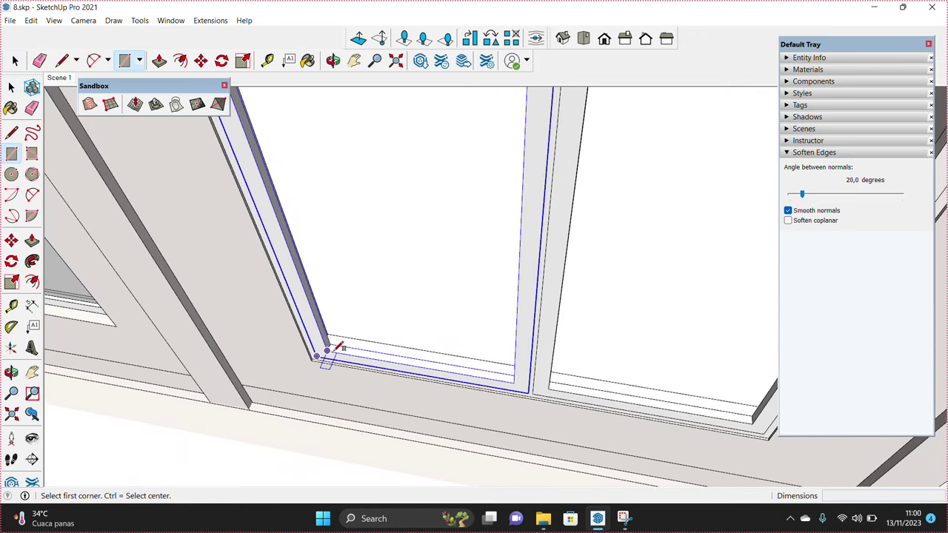
{"action": "scroll", "coordinate": [358, 353], "scroll_direction": "down", "scroll_amount": 3}
{"action": "scroll", "coordinate": [437, 180], "scroll_direction": "up", "scroll_amount": 1}
{"action": "key", "text": "space"}
{"action": "scroll", "coordinate": [440, 212], "scroll_direction": "down", "scroll_amount": 2}
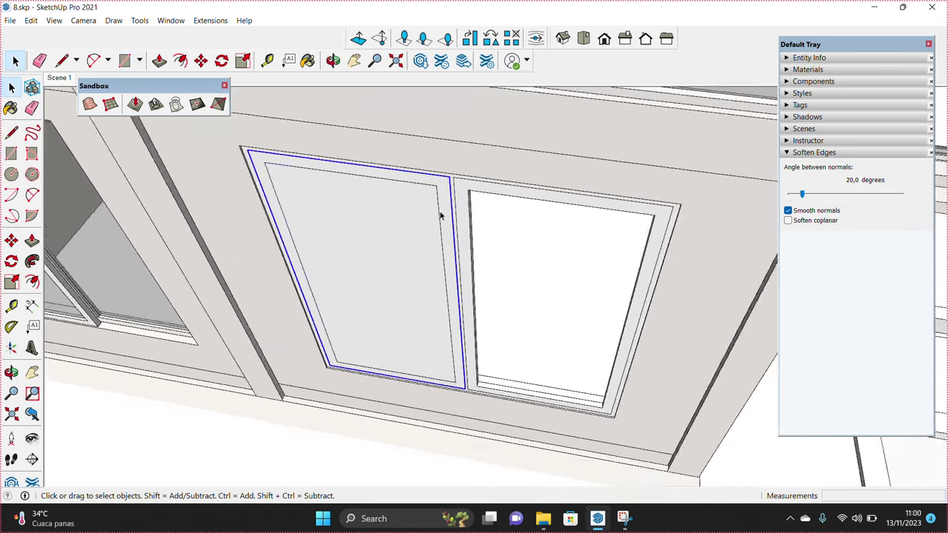
{"action": "middle_click_drag", "start_coordinate": [439, 212], "coordinate": [416, 287]}
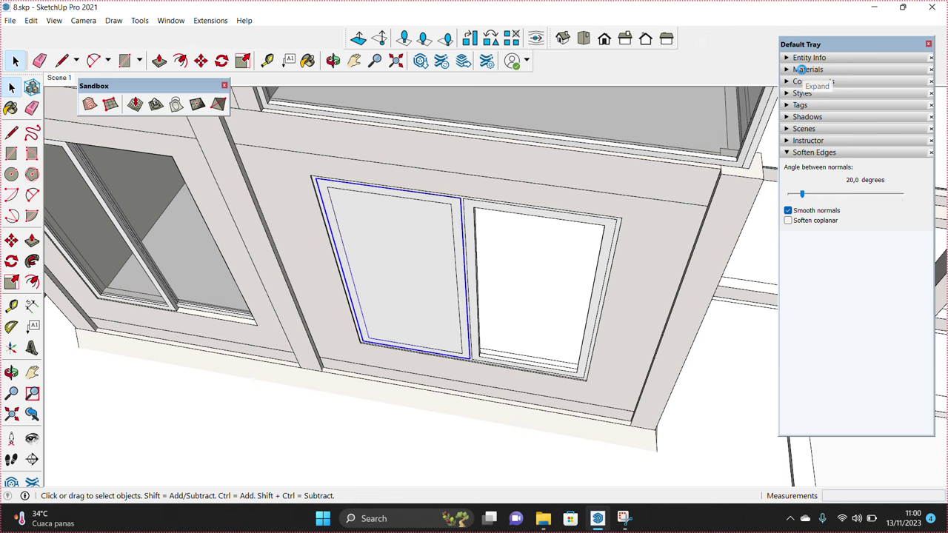
{"action": "left_click", "coordinate": [802, 70]}
{"action": "left_click", "coordinate": [385, 251]}
{"action": "key", "text": "space"}
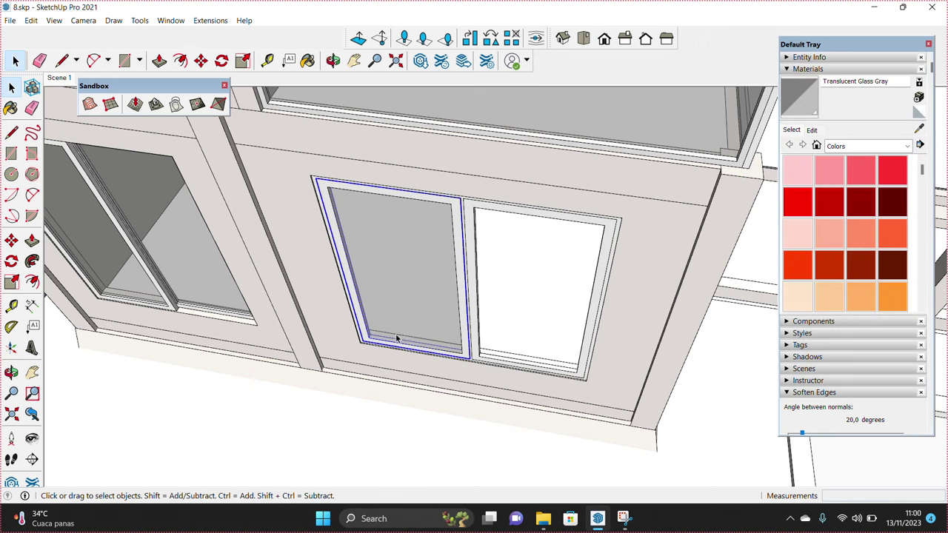
Step: Move the left pane 20 mm back within its window frame
{"action": "scroll", "coordinate": [402, 332], "scroll_direction": "up", "scroll_amount": 2}
{"action": "right_click", "coordinate": [378, 326]}
{"action": "left_click", "coordinate": [437, 427]}
{"action": "scroll", "coordinate": [371, 352], "scroll_direction": "up", "scroll_amount": 3}
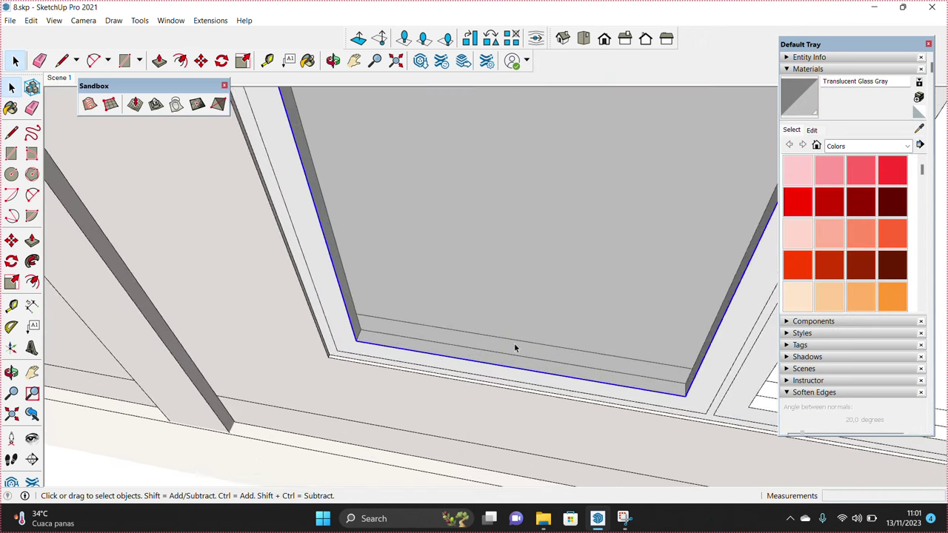
{"action": "key", "text": "m"}
{"action": "left_click", "coordinate": [317, 340]}
{"action": "type", "text": "20"}
{"action": "key", "text": "Return"}
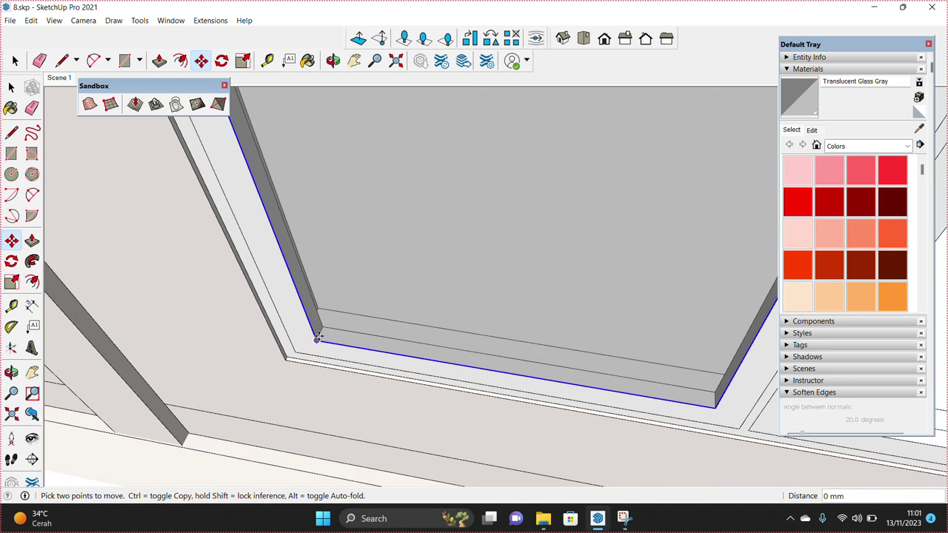
{"action": "scroll", "coordinate": [317, 337], "scroll_direction": "up", "scroll_amount": 1}
{"action": "left_click", "coordinate": [315, 340]}
{"action": "key", "text": "ctrl"}
{"action": "mouse_move", "coordinate": [318, 341]}
{"action": "middle_mouse_down"}
{"action": "mouse_move", "coordinate": [465, 377]}
{"action": "mouse_move", "coordinate": [474, 242]}
{"action": "middle_mouse_up"}
{"action": "key", "text": "space"}
{"action": "scroll", "coordinate": [453, 388], "scroll_direction": "down", "scroll_amount": 5}
{"action": "scroll", "coordinate": [454, 388], "scroll_direction": "down", "scroll_amount": 5}
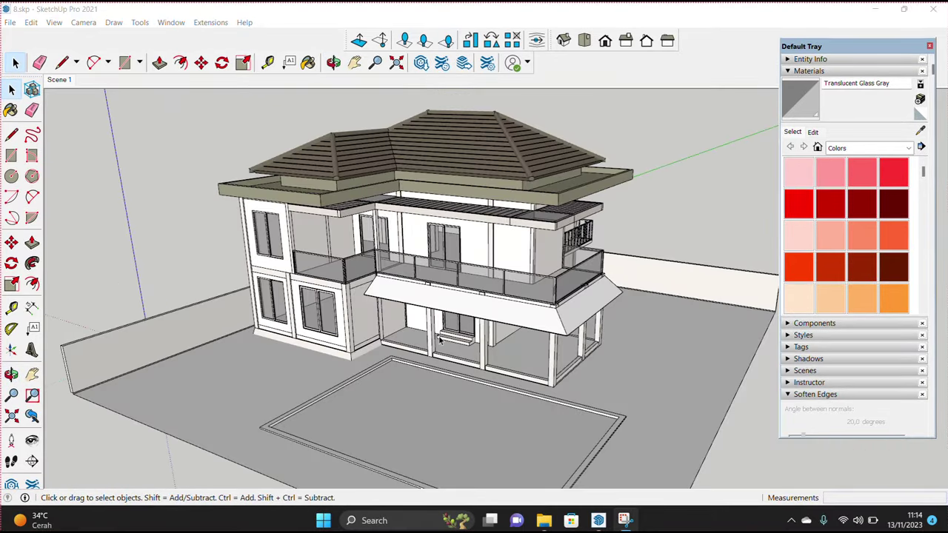
{"action": "mouse_move", "coordinate": [440, 339]}
{"action": "middle_mouse_down"}
{"action": "mouse_move", "coordinate": [455, 269]}
{"action": "mouse_move", "coordinate": [599, 298]}
{"action": "mouse_move", "coordinate": [324, 379]}
{"action": "mouse_move", "coordinate": [520, 368]}
{"action": "mouse_move", "coordinate": [550, 264]}
{"action": "mouse_move", "coordinate": [543, 183]}
{"action": "mouse_move", "coordinate": [699, 201]}
{"action": "mouse_move", "coordinate": [423, 245]}
{"action": "mouse_move", "coordinate": [455, 222]}
{"action": "mouse_move", "coordinate": [391, 277]}
{"action": "mouse_move", "coordinate": [390, 235]}
{"action": "mouse_move", "coordinate": [531, 175]}
{"action": "mouse_move", "coordinate": [582, 245]}
{"action": "mouse_move", "coordinate": [581, 323]}
{"action": "mouse_move", "coordinate": [383, 434]}
{"action": "mouse_move", "coordinate": [476, 258]}
{"action": "mouse_move", "coordinate": [501, 315]}
{"action": "mouse_move", "coordinate": [662, 316]}
{"action": "mouse_move", "coordinate": [518, 281]}
{"action": "mouse_move", "coordinate": [474, 205]}
{"action": "mouse_move", "coordinate": [465, 227]}
{"action": "middle_mouse_up"}
{"action": "scroll", "coordinate": [518, 281], "scroll_direction": "up", "scroll_amount": 3}
{"action": "scroll", "coordinate": [468, 234], "scroll_direction": "down", "scroll_amount": 3}
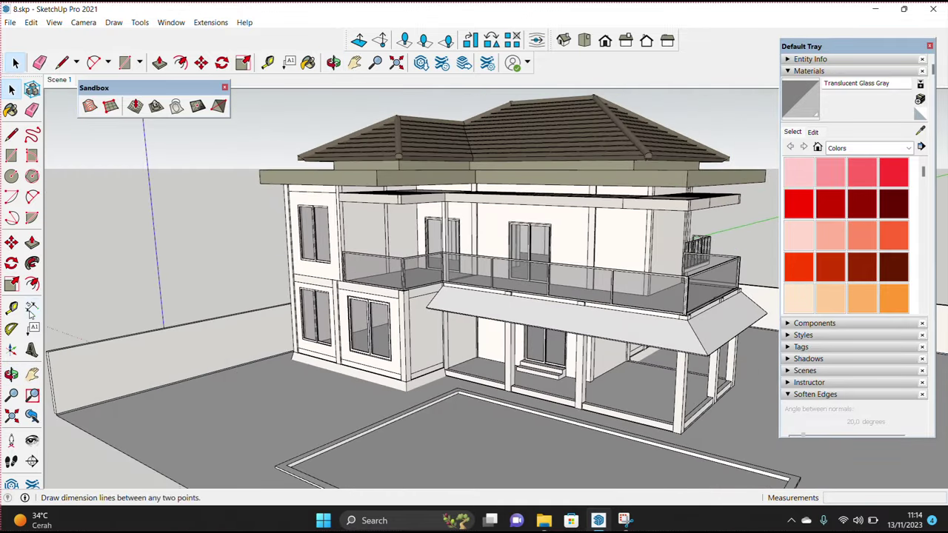
{"action": "left_click", "coordinate": [33, 463]}
Step: Place a section plane named Section 1 on the house's front wall
{"action": "middle_click_drag", "start_coordinate": [687, 317], "coordinate": [592, 288]}
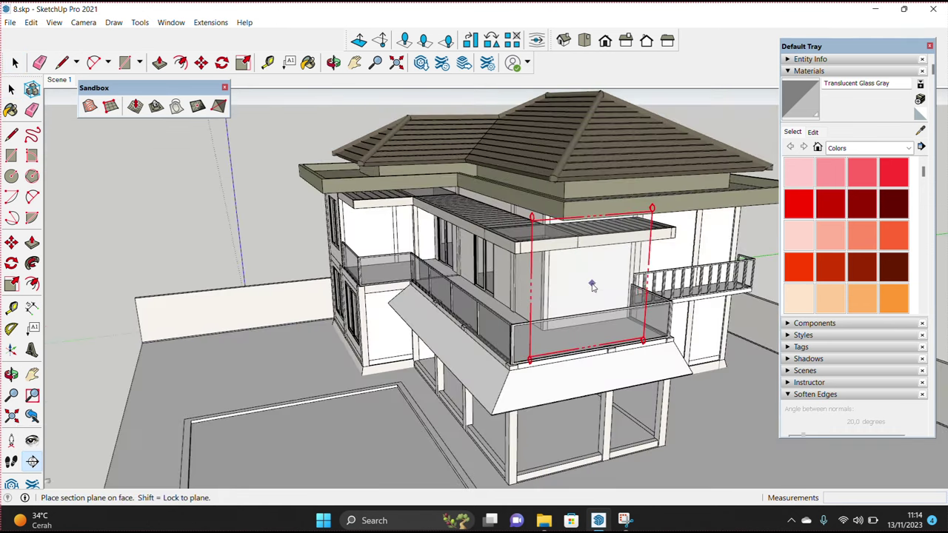
{"action": "left_click", "coordinate": [592, 288]}
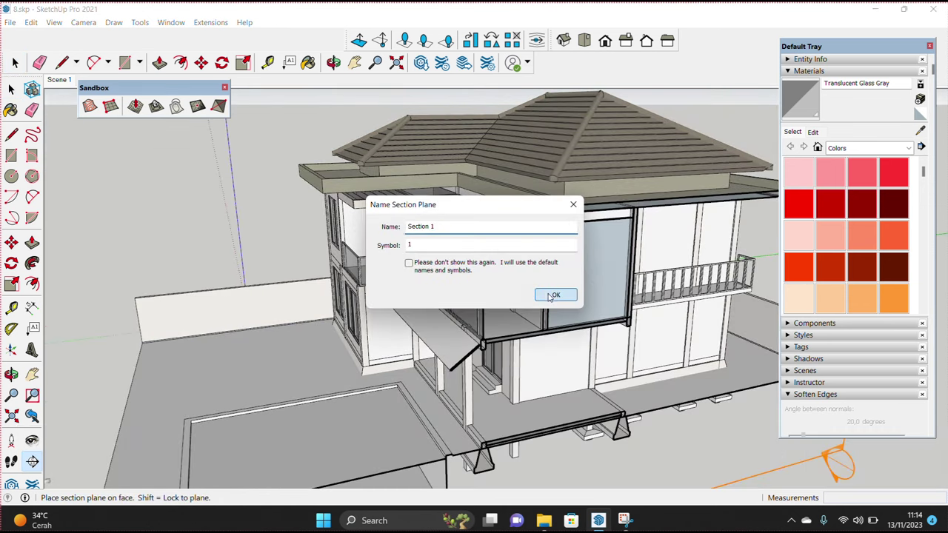
{"action": "left_click", "coordinate": [554, 295]}
{"action": "scroll", "coordinate": [661, 435], "scroll_direction": "down", "scroll_amount": 2}
Step: Slide the Section 1 plane into the house, inspecting the cut from several angles
{"action": "left_click", "coordinate": [663, 431]}
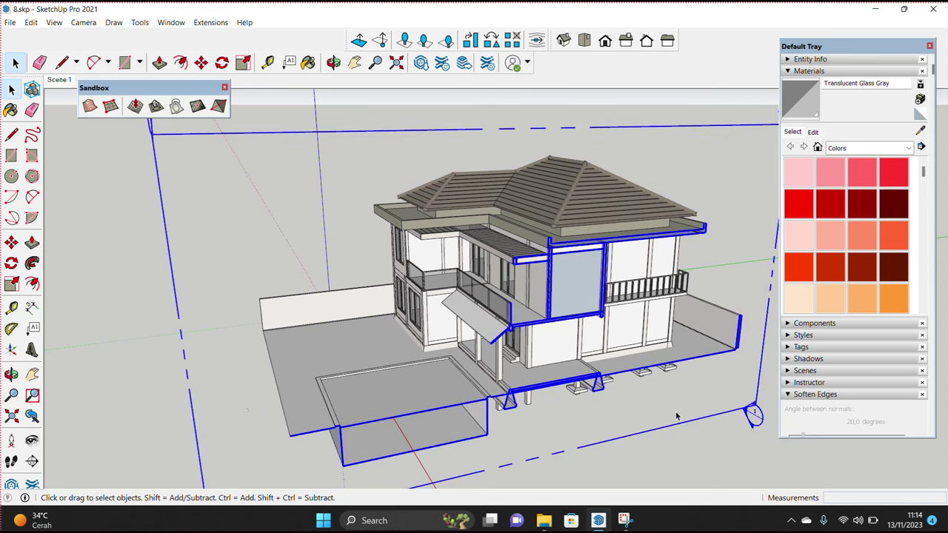
{"action": "left_click", "coordinate": [676, 412]}
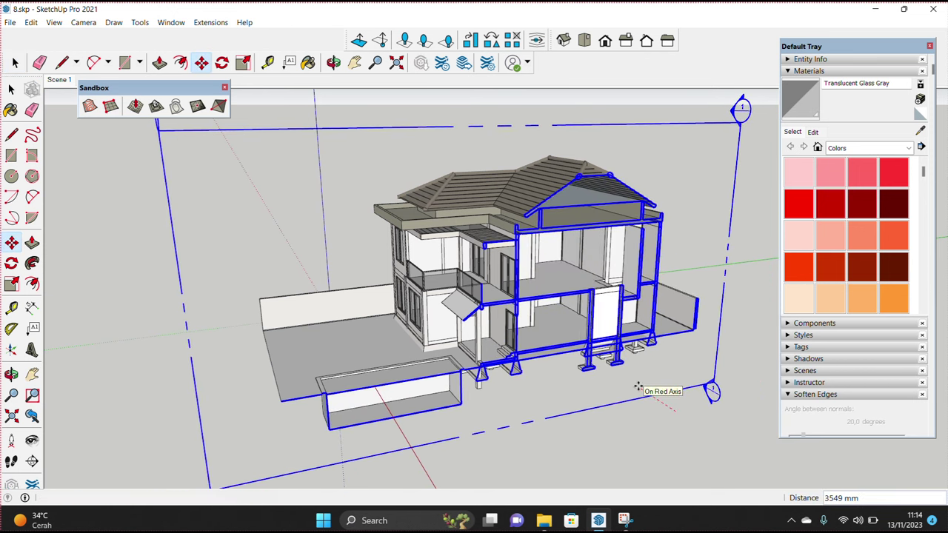
{"action": "scroll", "coordinate": [585, 367], "scroll_direction": "up", "scroll_amount": 3}
{"action": "scroll", "coordinate": [519, 378], "scroll_direction": "up", "scroll_amount": 3}
{"action": "scroll", "coordinate": [470, 402], "scroll_direction": "up", "scroll_amount": 2}
{"action": "mouse_move", "coordinate": [469, 402]}
{"action": "middle_mouse_down"}
{"action": "mouse_move", "coordinate": [408, 335]}
{"action": "mouse_move", "coordinate": [423, 321]}
{"action": "mouse_move", "coordinate": [469, 324]}
{"action": "mouse_move", "coordinate": [446, 345]}
{"action": "mouse_move", "coordinate": [394, 365]}
{"action": "mouse_move", "coordinate": [415, 370]}
{"action": "middle_mouse_up"}
{"action": "scroll", "coordinate": [518, 370], "scroll_direction": "down", "scroll_amount": 4}
{"action": "scroll", "coordinate": [572, 377], "scroll_direction": "down", "scroll_amount": 2}
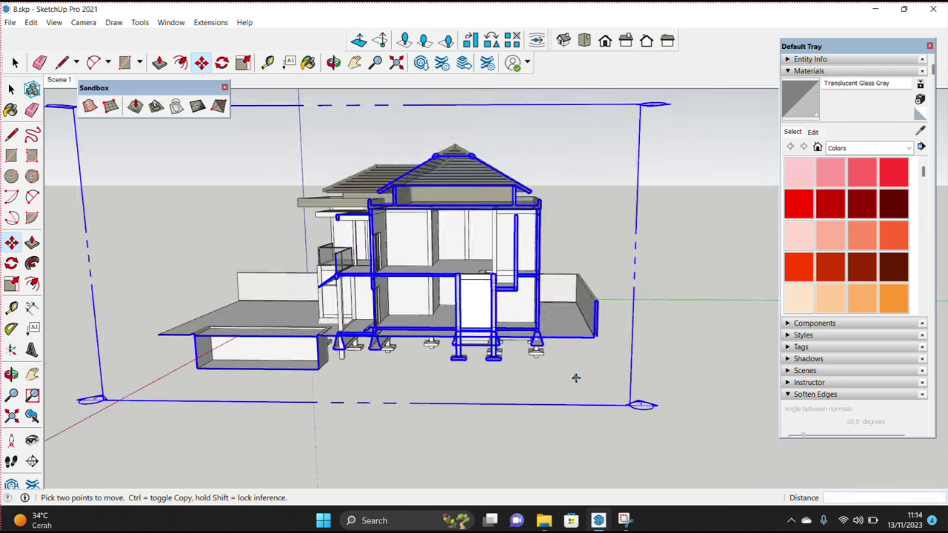
{"action": "middle_click_drag", "start_coordinate": [590, 380], "coordinate": [592, 368]}
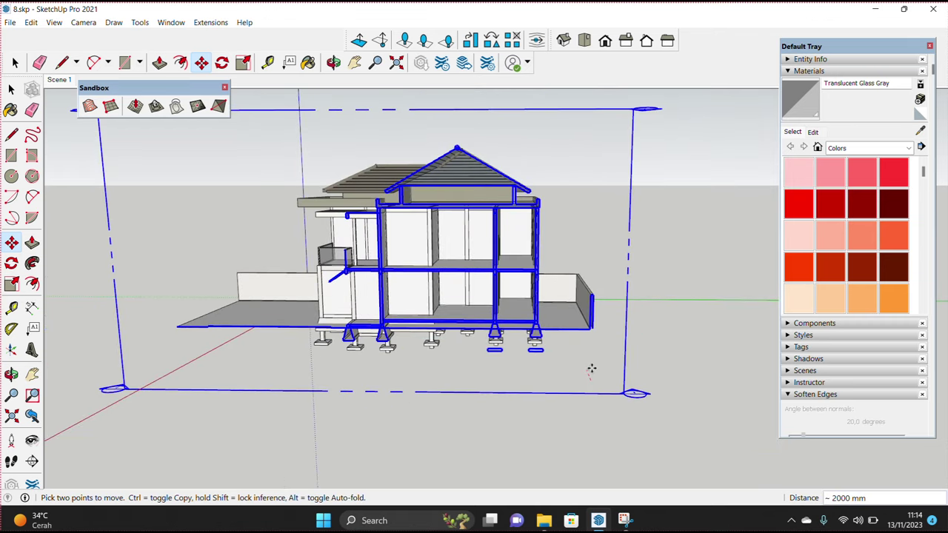
{"action": "scroll", "coordinate": [388, 270], "scroll_direction": "up", "scroll_amount": 5}
{"action": "scroll", "coordinate": [388, 270], "scroll_direction": "up", "scroll_amount": 5}
{"action": "mouse_move", "coordinate": [481, 281]}
{"action": "middle_mouse_down"}
{"action": "mouse_move", "coordinate": [587, 279]}
{"action": "mouse_move", "coordinate": [391, 262]}
{"action": "middle_mouse_up"}
{"action": "scroll", "coordinate": [528, 287], "scroll_direction": "down", "scroll_amount": 2}
Step: Move Section 1 on through the house until the model shows uncut with the pool basin
{"action": "key", "text": "m"}
{"action": "scroll", "coordinate": [508, 298], "scroll_direction": "down", "scroll_amount": 2}
{"action": "scroll", "coordinate": [508, 299], "scroll_direction": "down", "scroll_amount": 5}
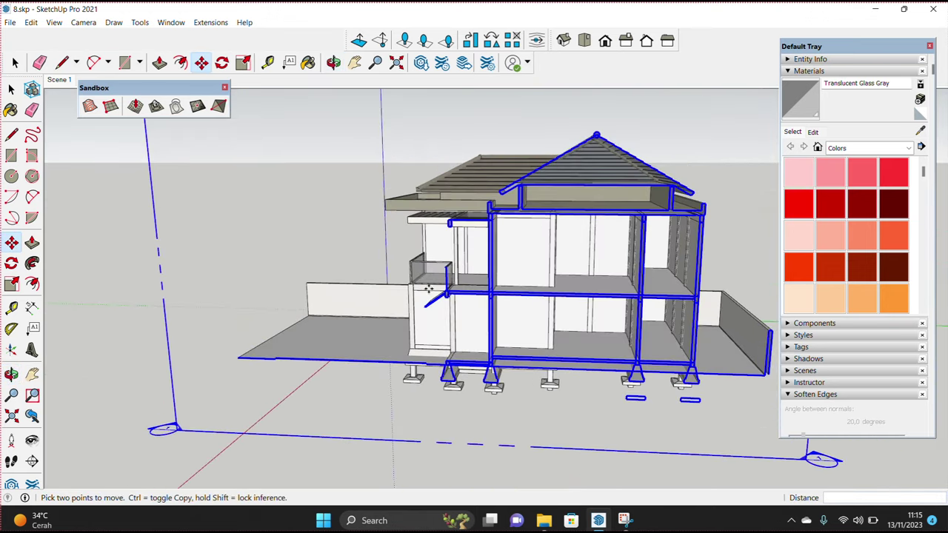
{"action": "mouse_move", "coordinate": [538, 428]}
{"action": "middle_mouse_down"}
{"action": "mouse_move", "coordinate": [539, 438]}
{"action": "mouse_move", "coordinate": [508, 408]}
{"action": "middle_mouse_up"}
{"action": "scroll", "coordinate": [423, 326], "scroll_direction": "up", "scroll_amount": 3}
{"action": "scroll", "coordinate": [444, 324], "scroll_direction": "up", "scroll_amount": 3}
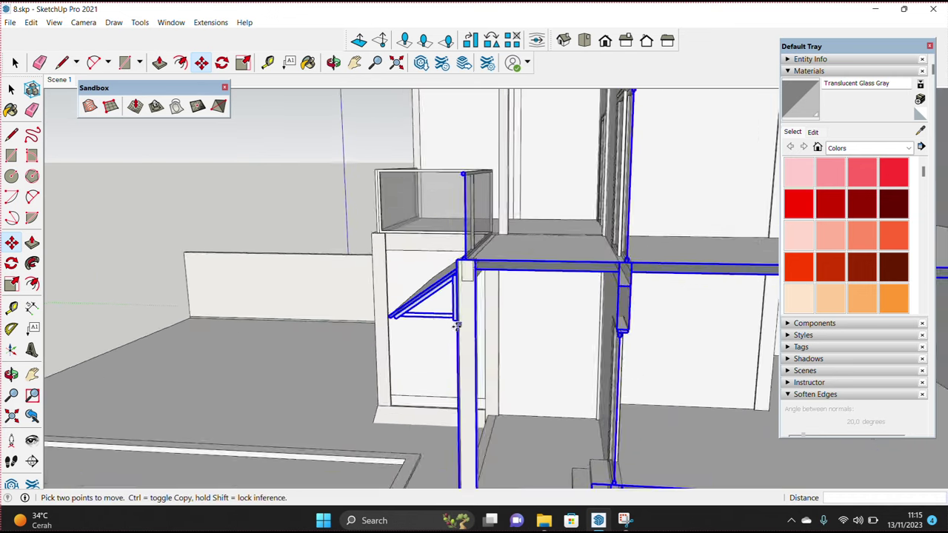
{"action": "scroll", "coordinate": [468, 321], "scroll_direction": "up", "scroll_amount": 3}
{"action": "mouse_move", "coordinate": [468, 321]}
{"action": "middle_mouse_down"}
{"action": "mouse_move", "coordinate": [483, 293]}
{"action": "mouse_move", "coordinate": [561, 292]}
{"action": "mouse_move", "coordinate": [537, 310]}
{"action": "mouse_move", "coordinate": [552, 326]}
{"action": "middle_mouse_up"}
{"action": "scroll", "coordinate": [529, 313], "scroll_direction": "down", "scroll_amount": 2}
{"action": "scroll", "coordinate": [518, 296], "scroll_direction": "down", "scroll_amount": 5}
{"action": "scroll", "coordinate": [516, 290], "scroll_direction": "down", "scroll_amount": 2}
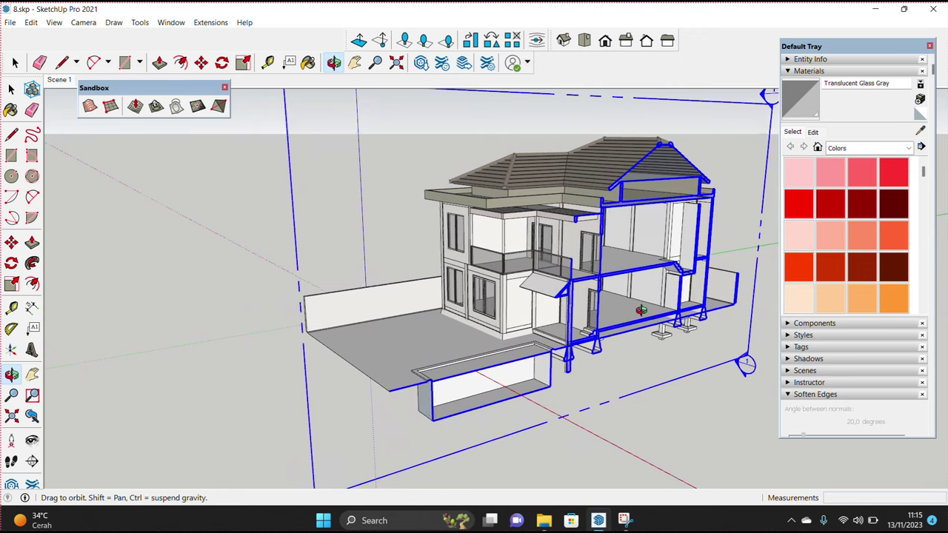
{"action": "scroll", "coordinate": [556, 333], "scroll_direction": "down", "scroll_amount": 2}
{"action": "scroll", "coordinate": [561, 339], "scroll_direction": "down", "scroll_amount": 2}
{"action": "scroll", "coordinate": [561, 341], "scroll_direction": "down", "scroll_amount": 1}
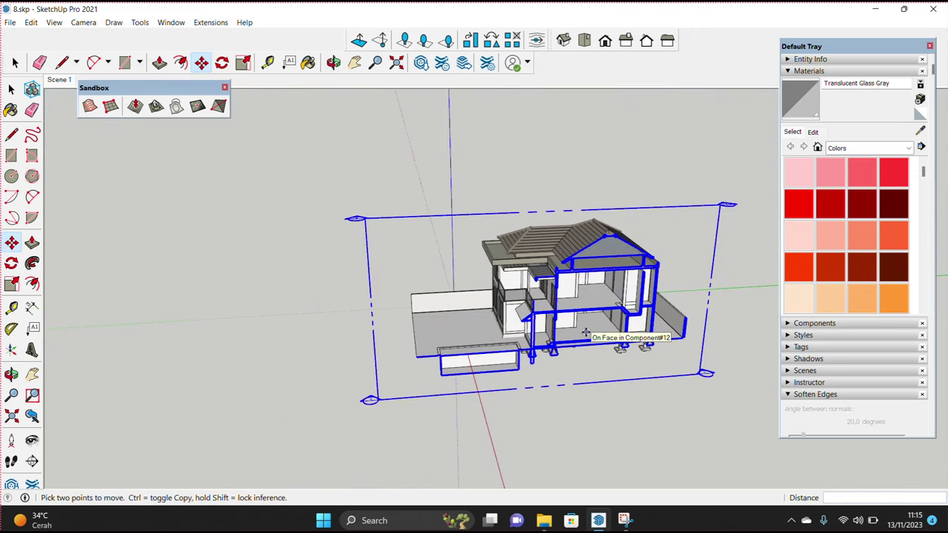
{"action": "middle_click_drag", "start_coordinate": [584, 333], "coordinate": [750, 345]}
{"action": "scroll", "coordinate": [635, 331], "scroll_direction": "up", "scroll_amount": 2}
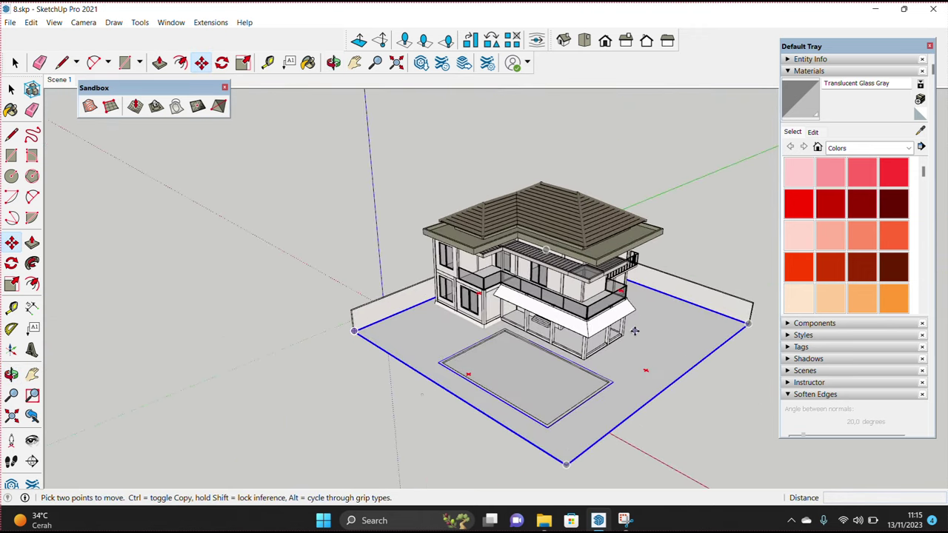
{"action": "middle_click_drag", "start_coordinate": [530, 311], "coordinate": [638, 237]}
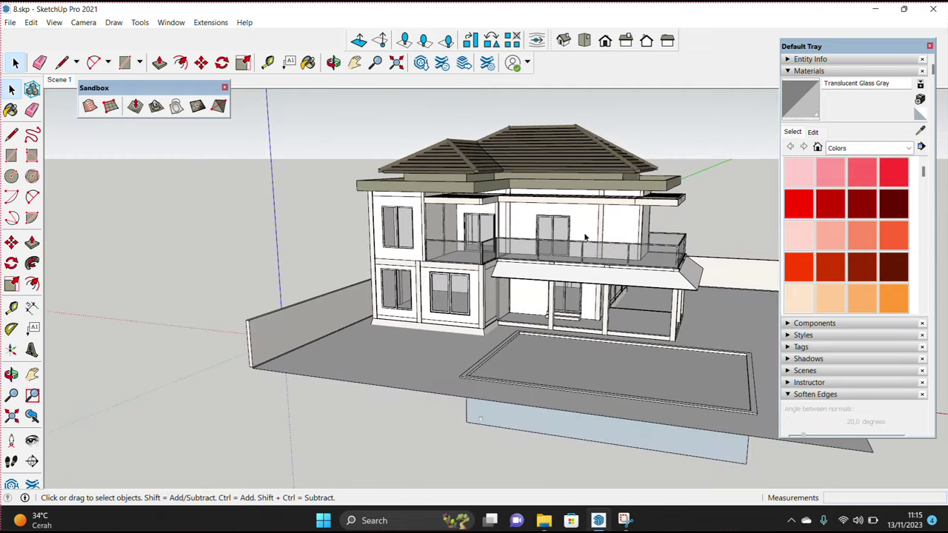
{"action": "scroll", "coordinate": [585, 233], "scroll_direction": "up", "scroll_amount": 2}
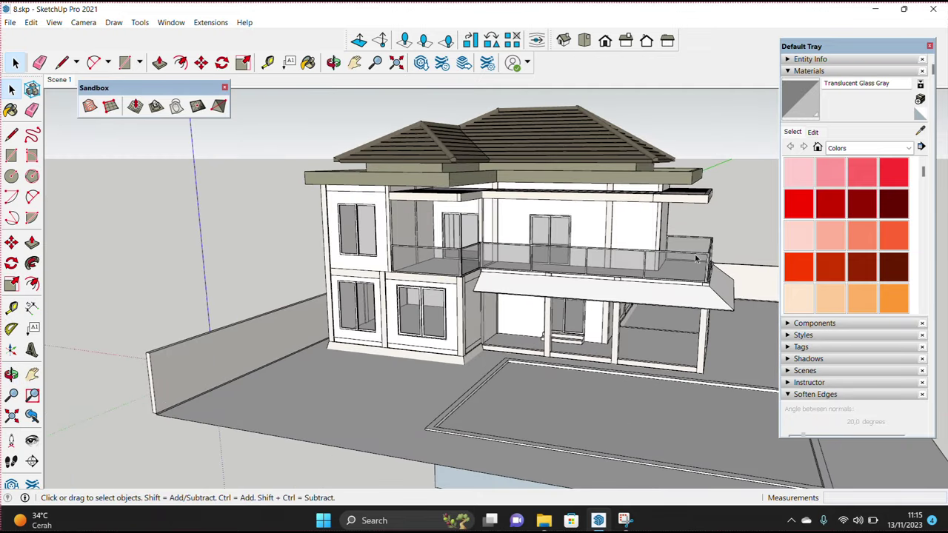